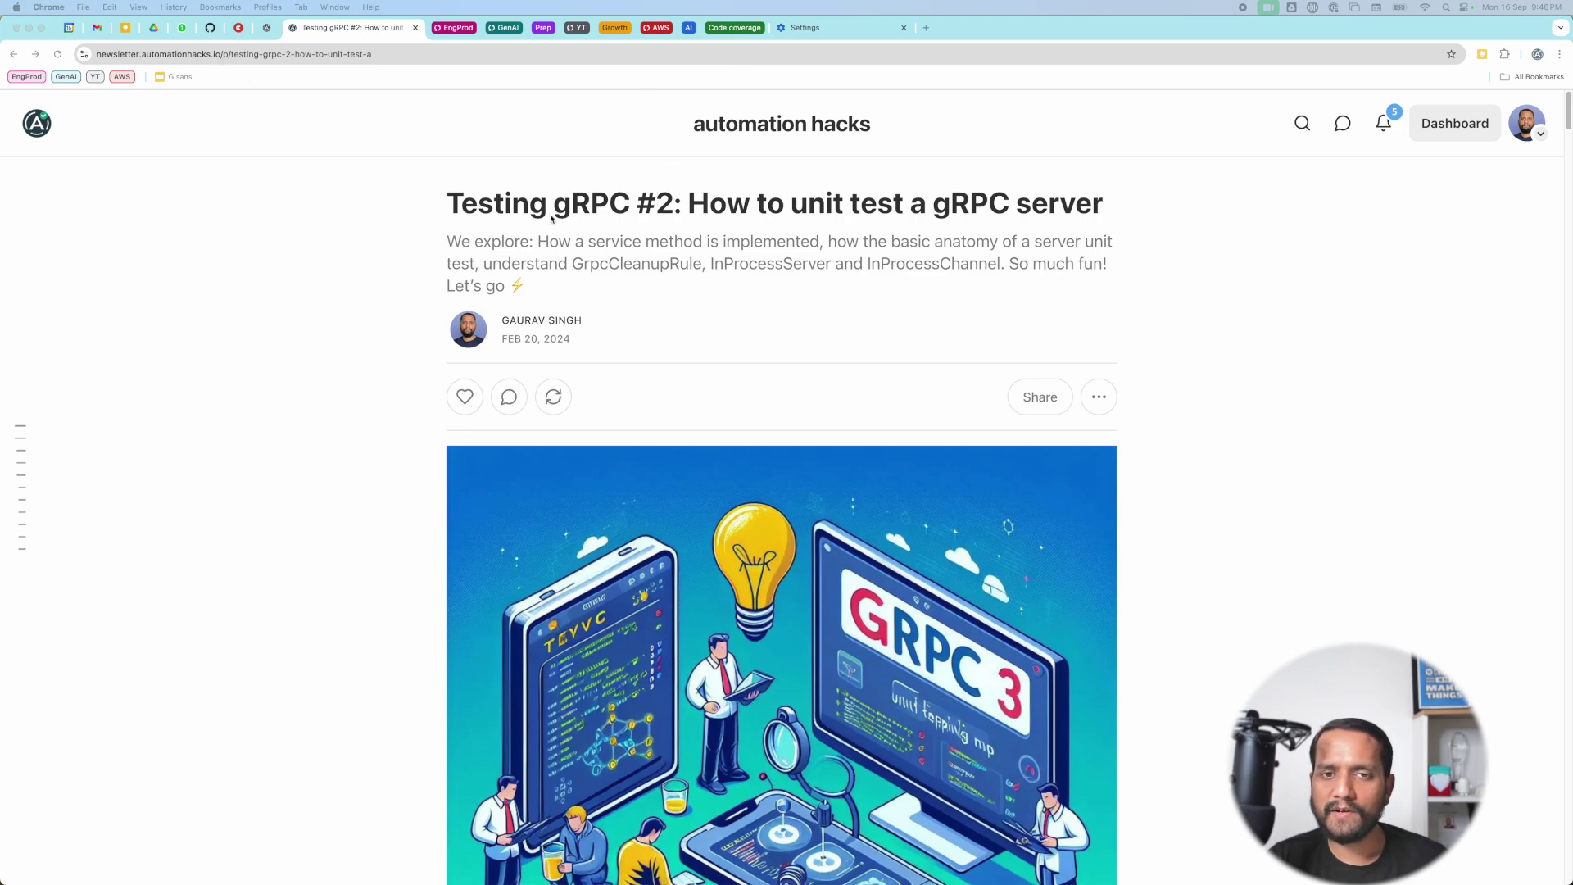
scroll(776, 213, down, 1)
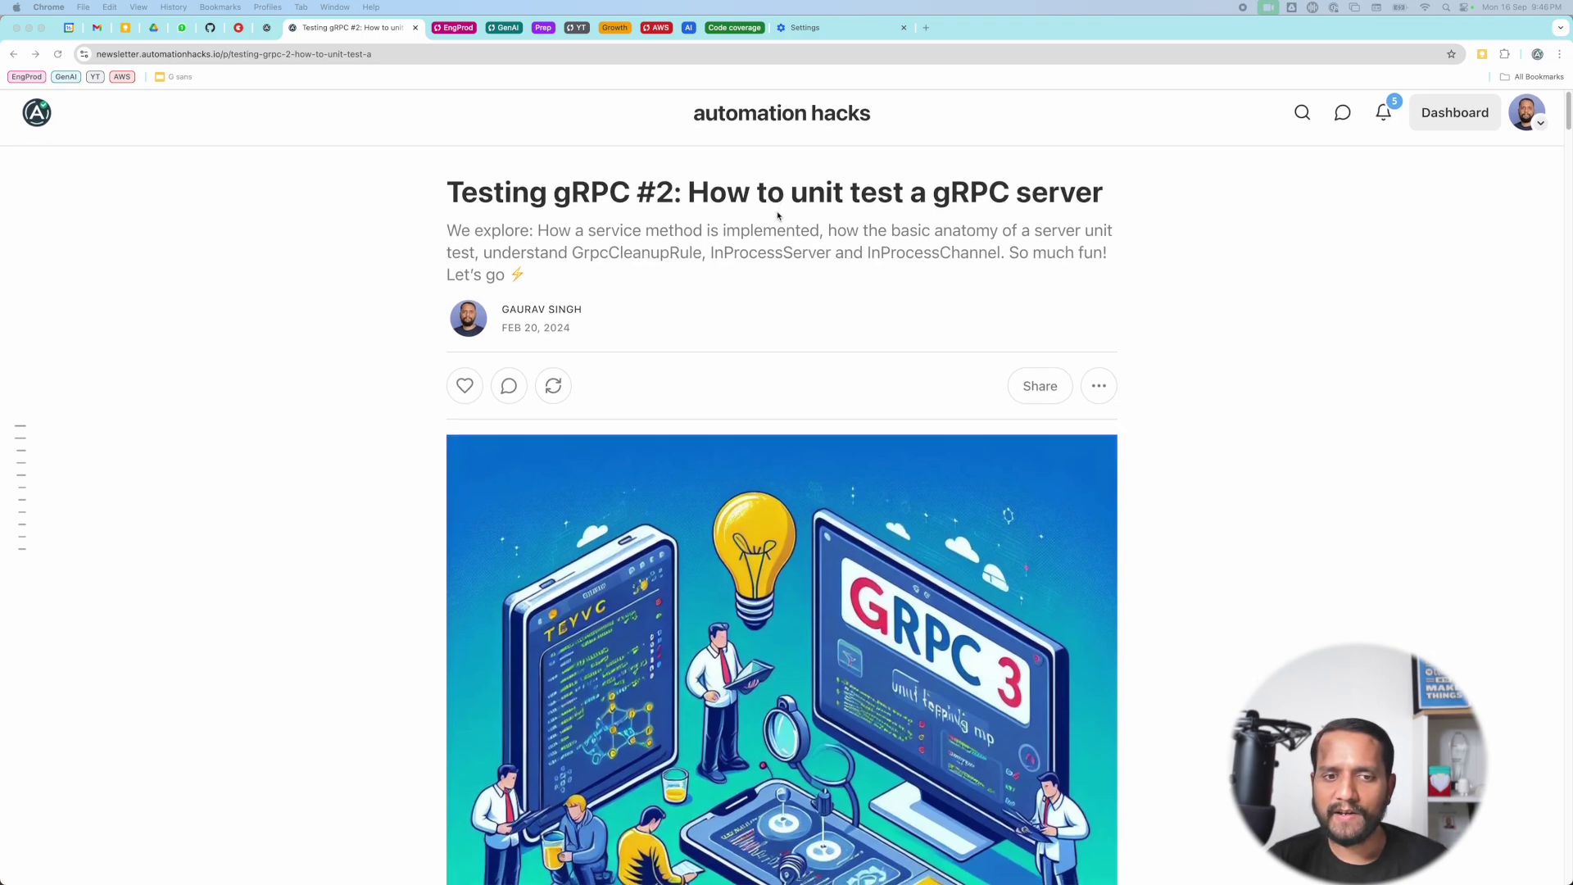
scroll(777, 215, down, 8)
scroll(778, 214, down, 2)
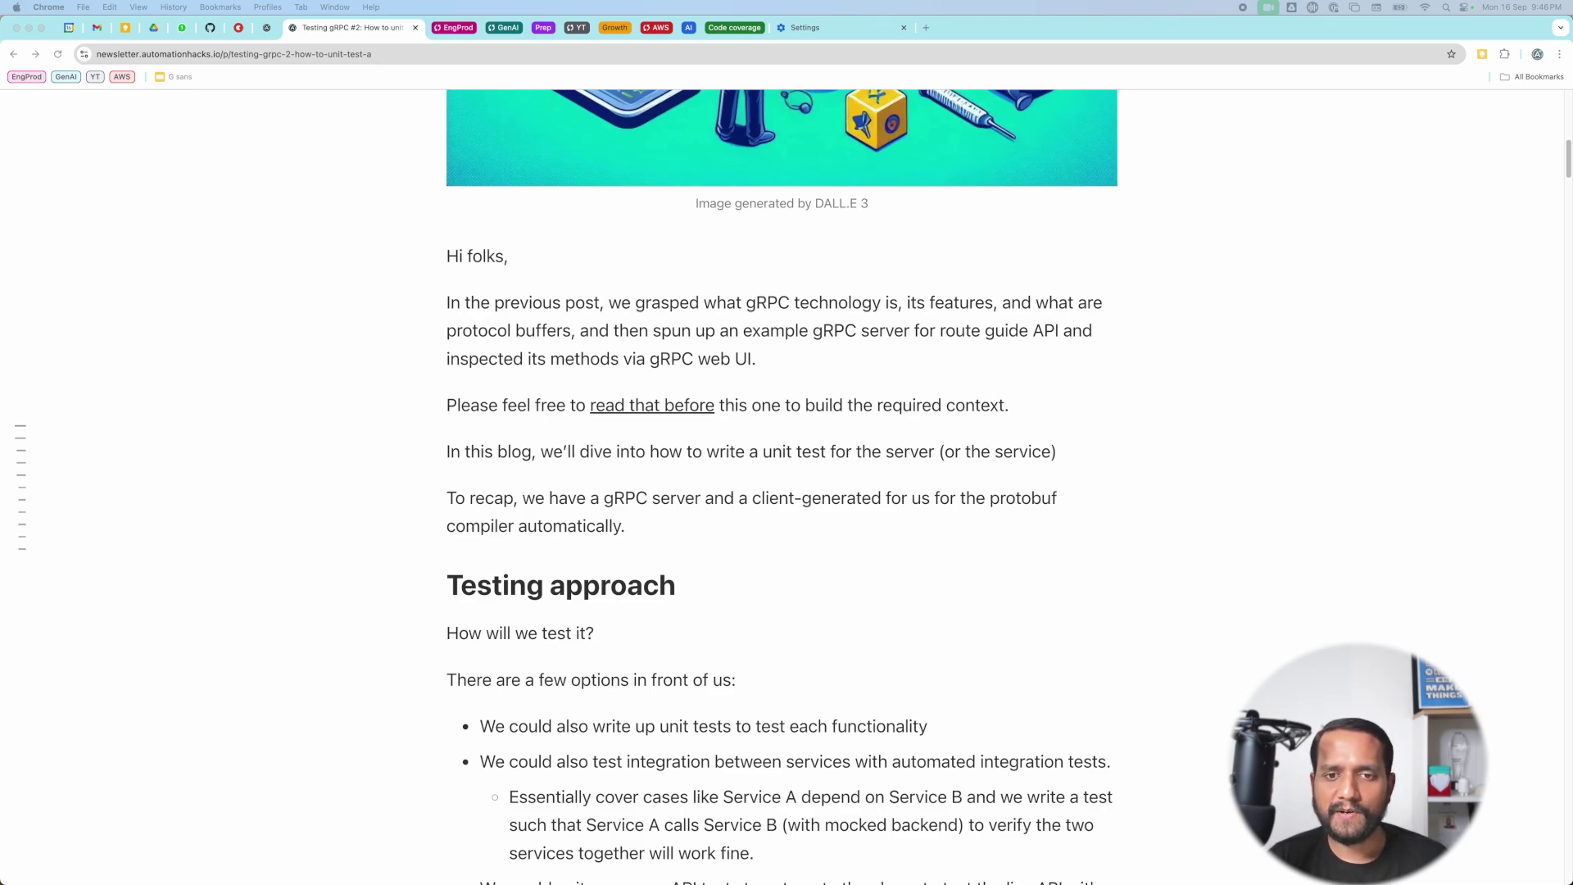
In IntelliJ, select the GetFeature(Point) rpc line in route_guide.proto, then close all editor tabs
key(super+Tab)
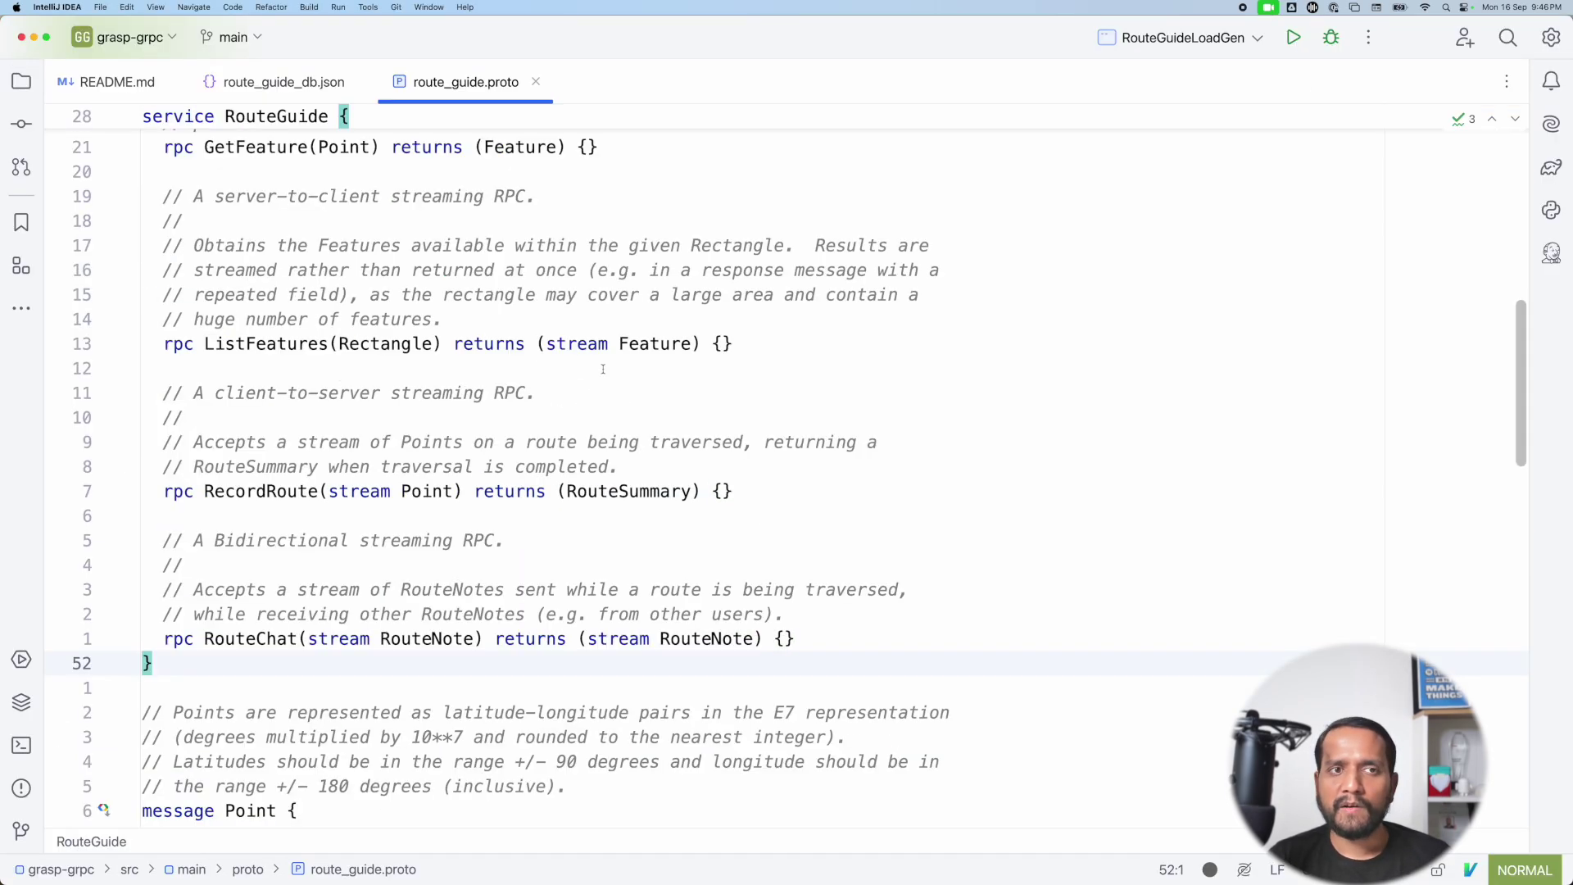
scroll(592, 361, up, 10)
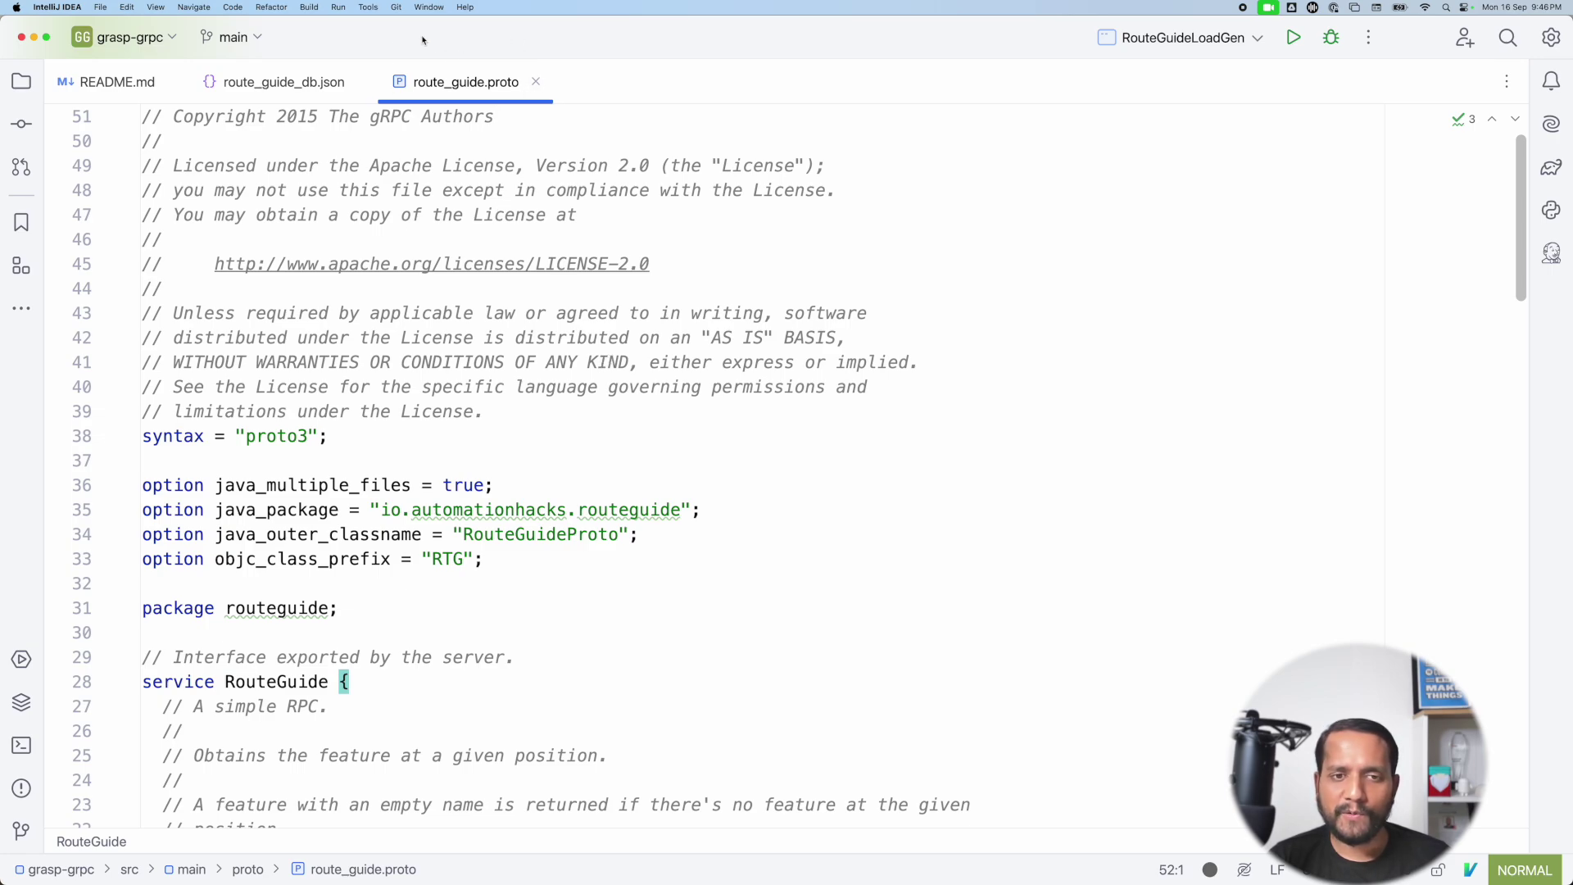
scroll(456, 390, down, 4)
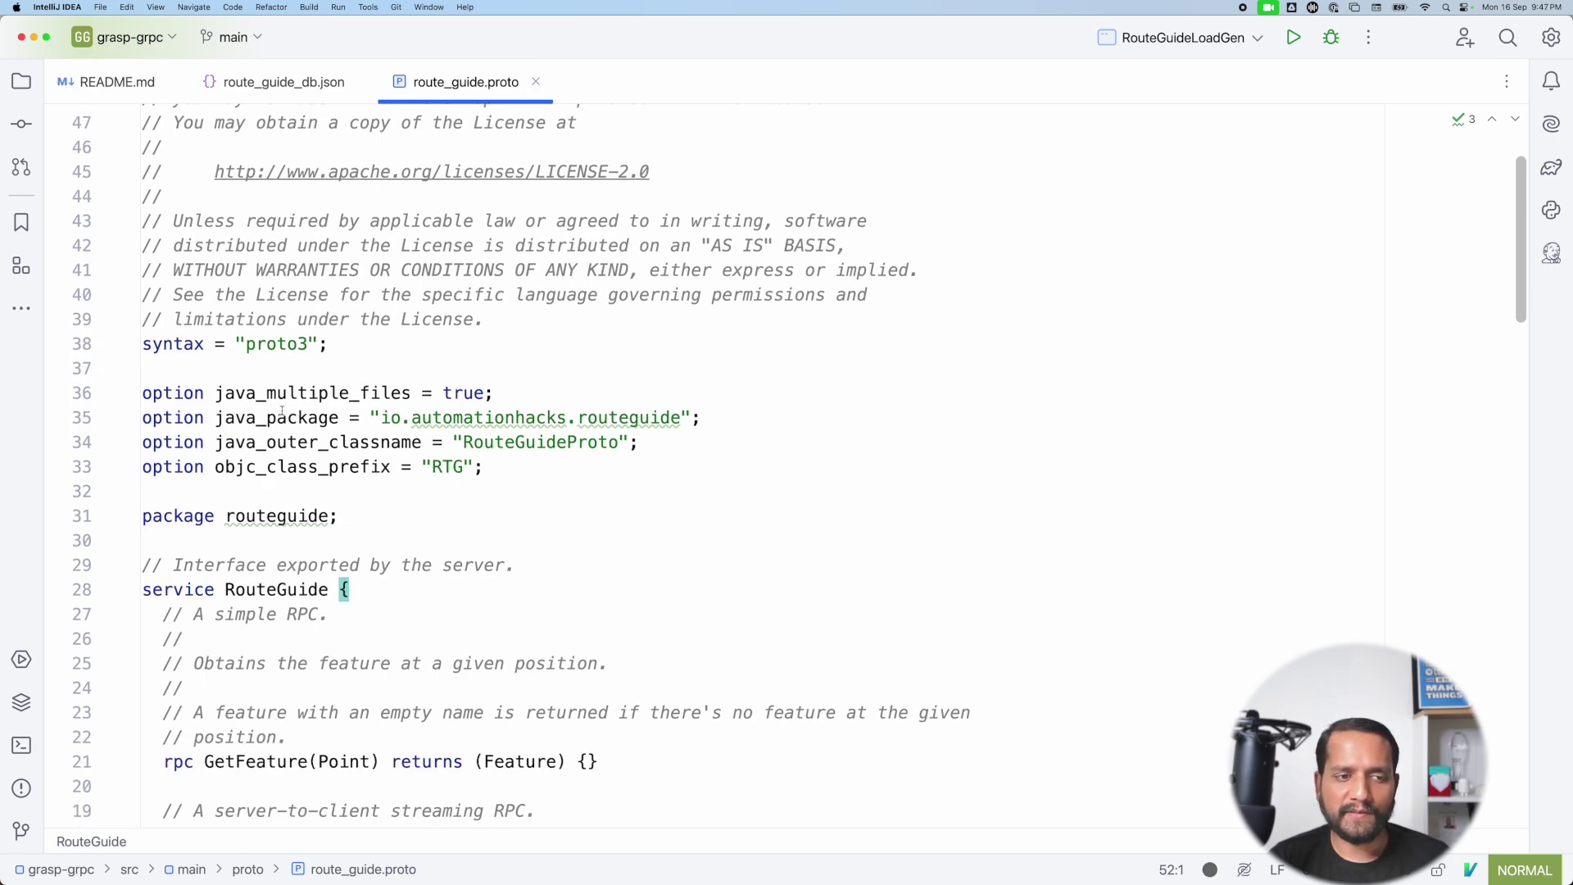
scroll(799, 462, down, 1)
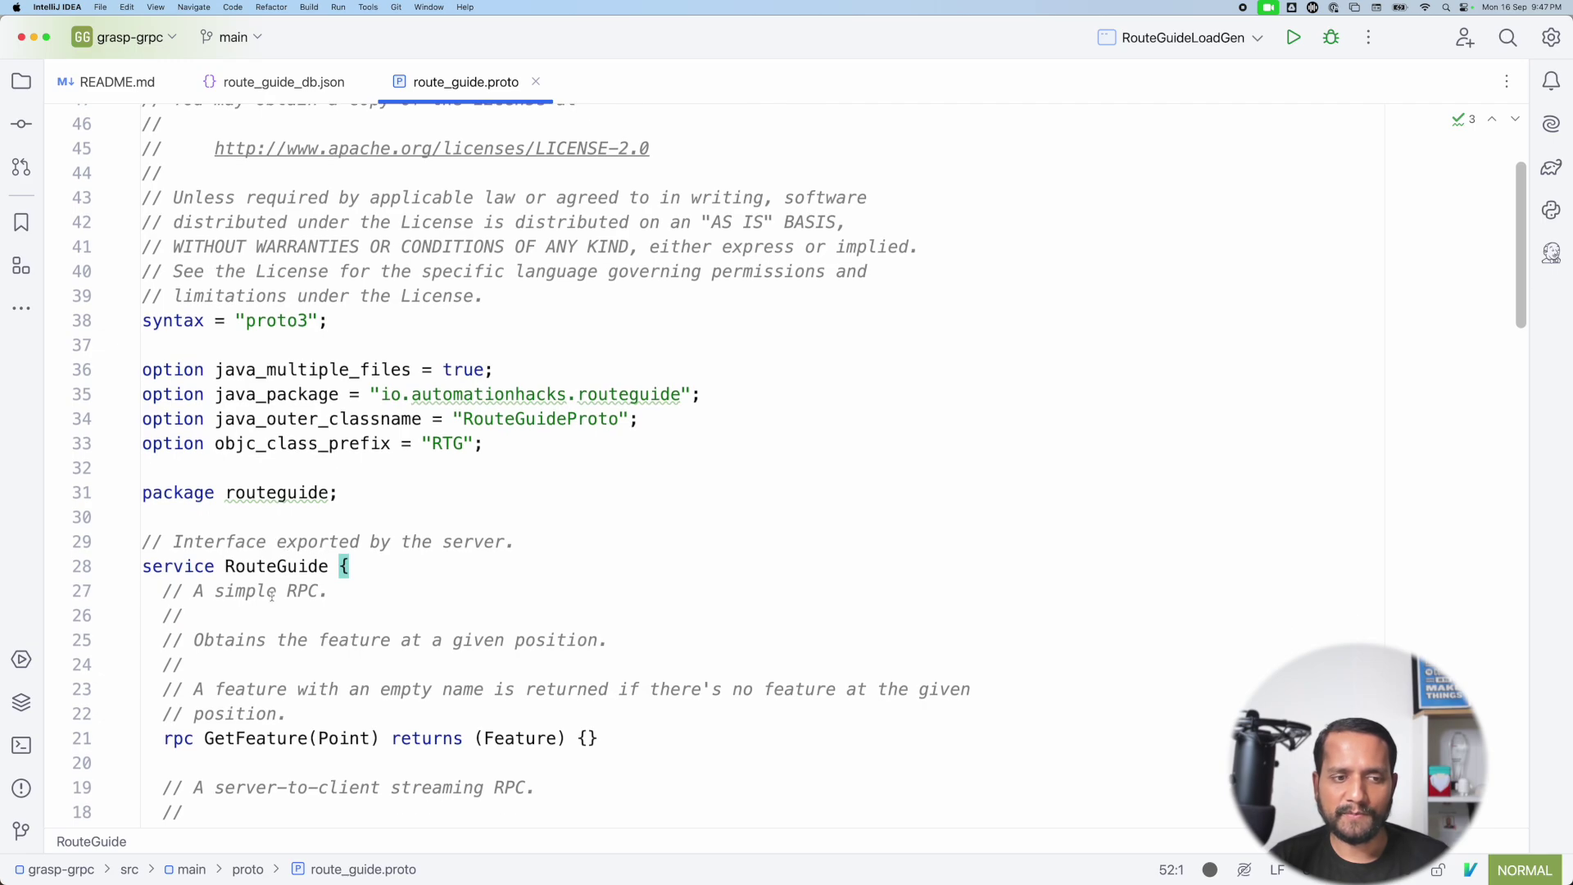
scroll(251, 587, down, 1)
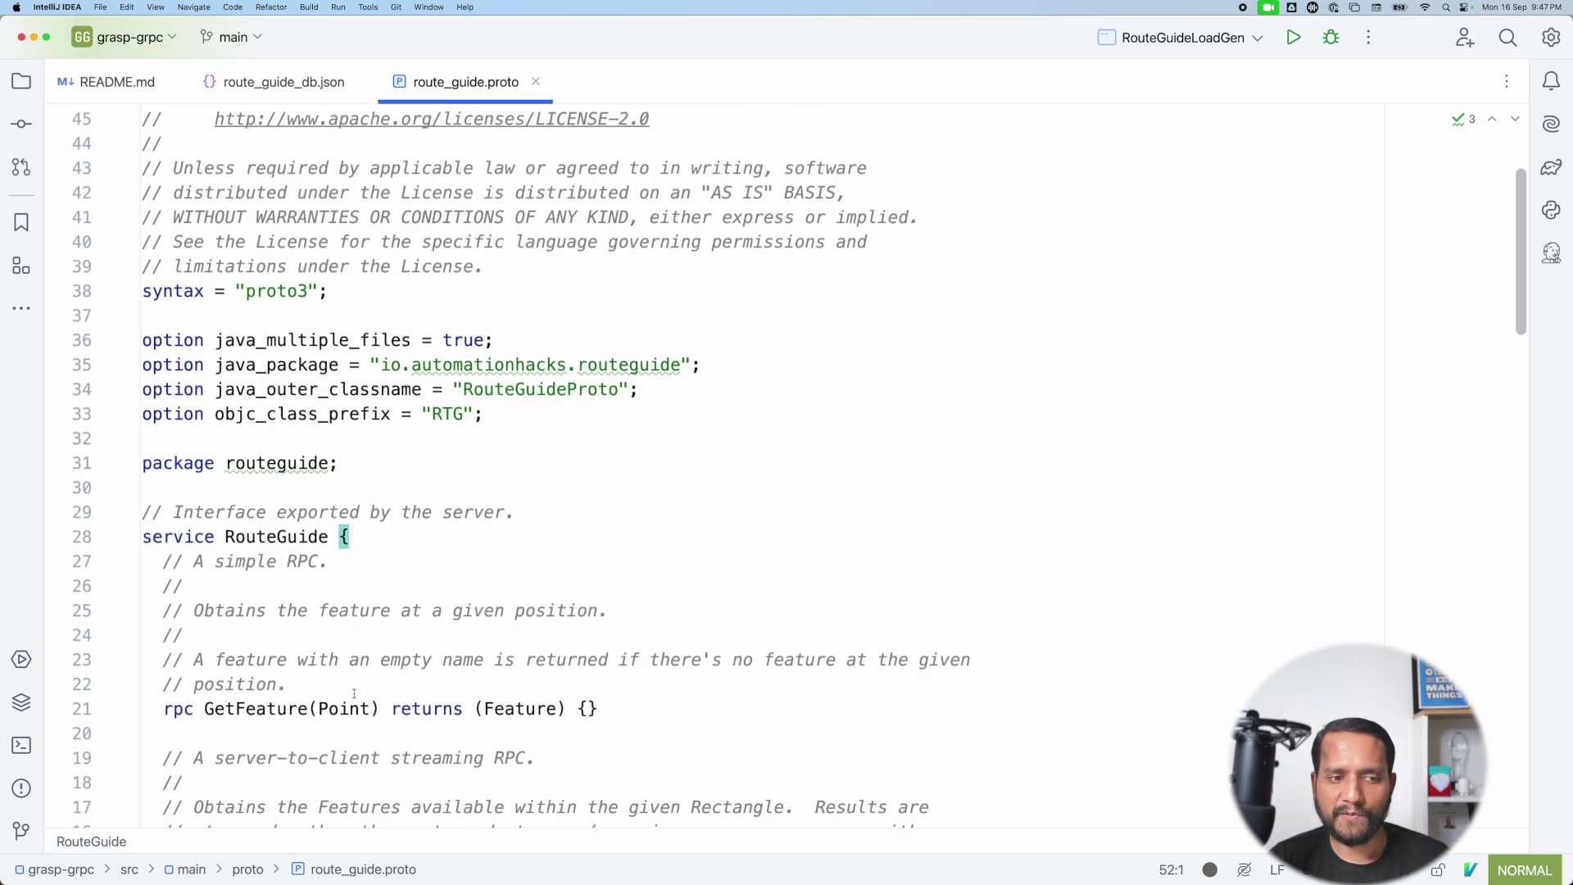
scroll(268, 660, down, 1)
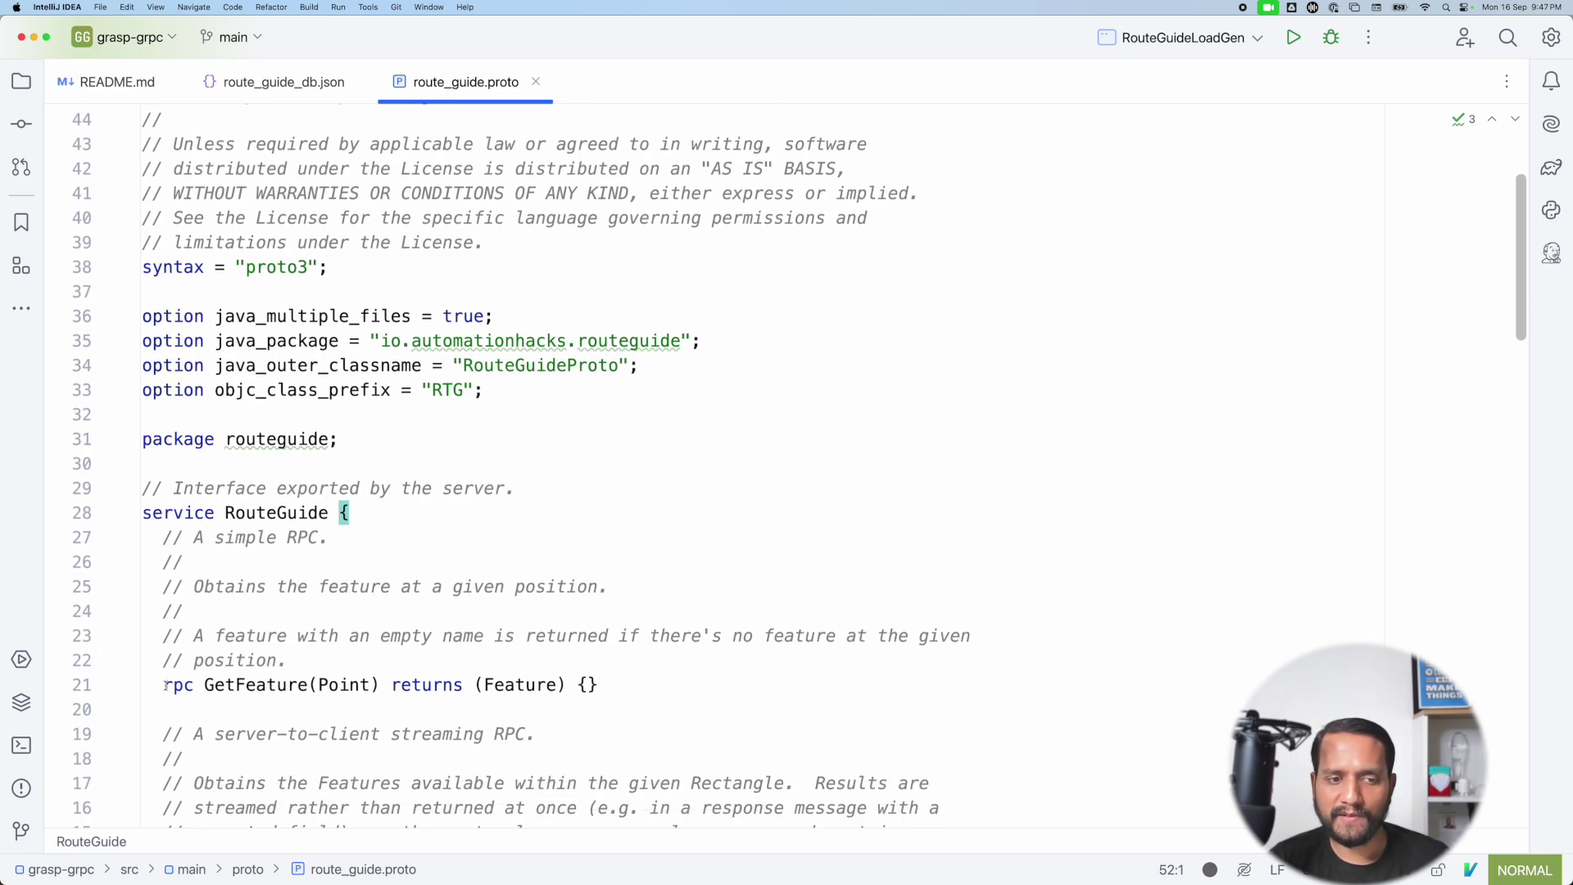
drag(164, 685, 383, 684)
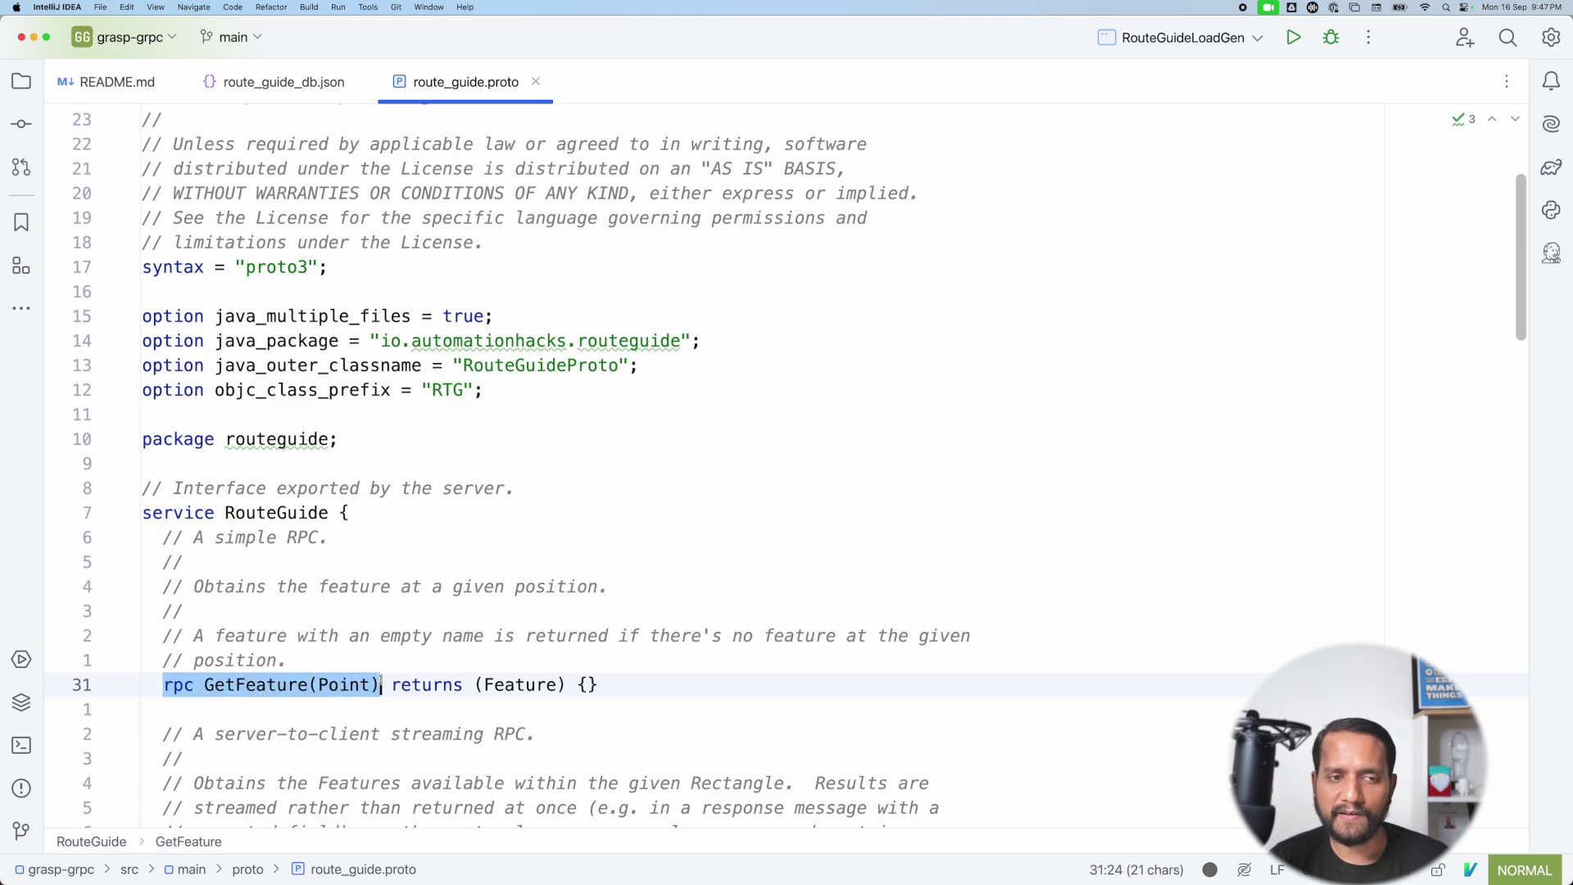
key(super+alt+b)
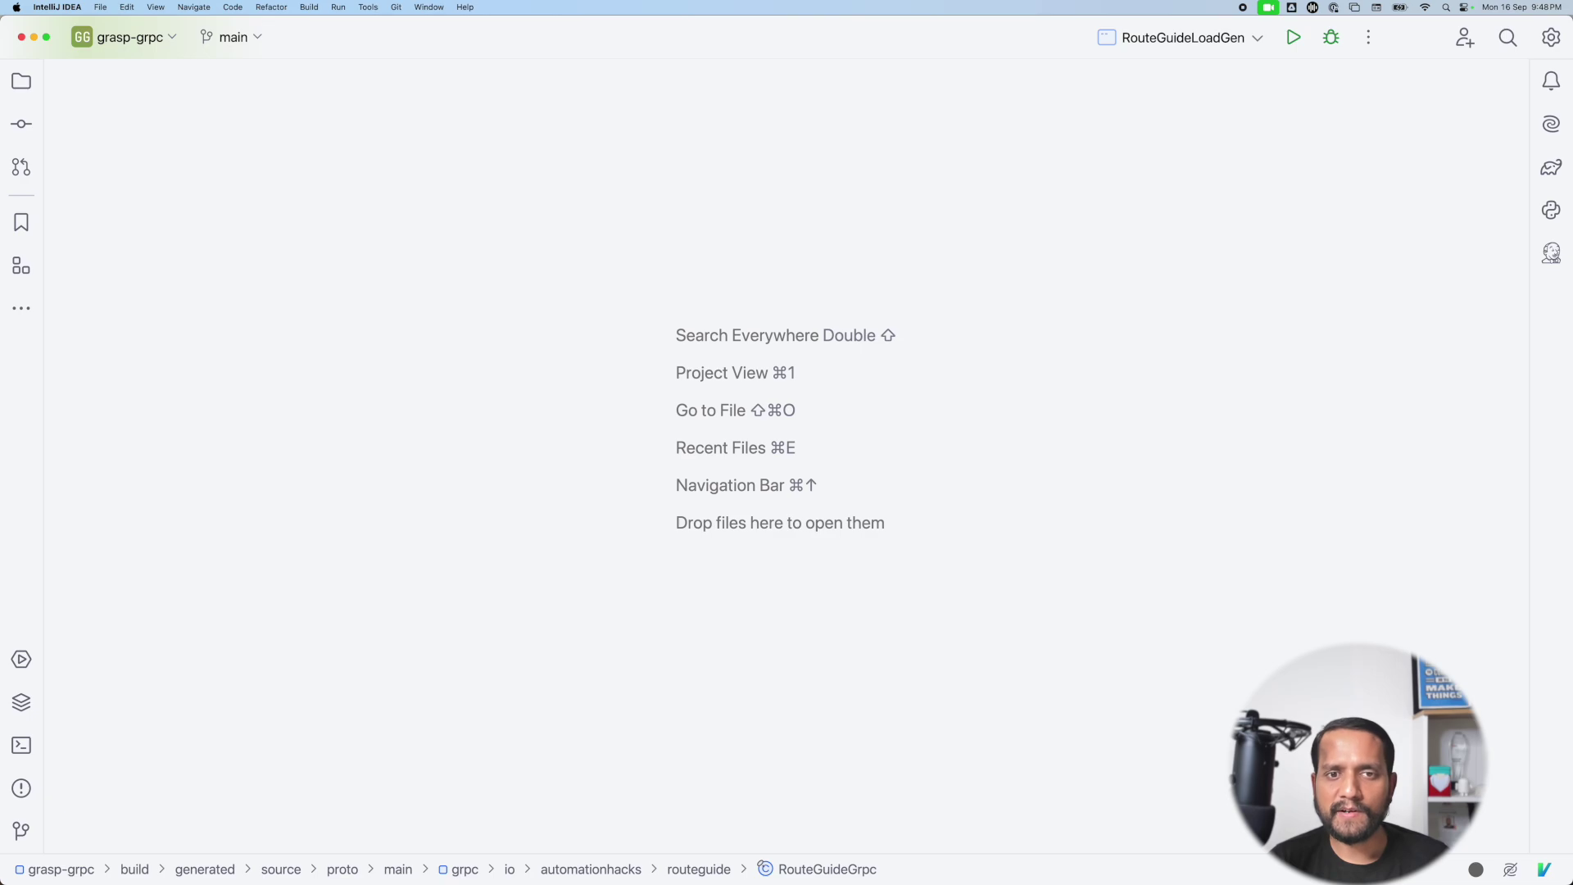
Search everywhere for RouteGuideService, open RouteGuideServer.java and reveal it in the project tree
key(shift)
key(shift)
text(RouteGuideService)
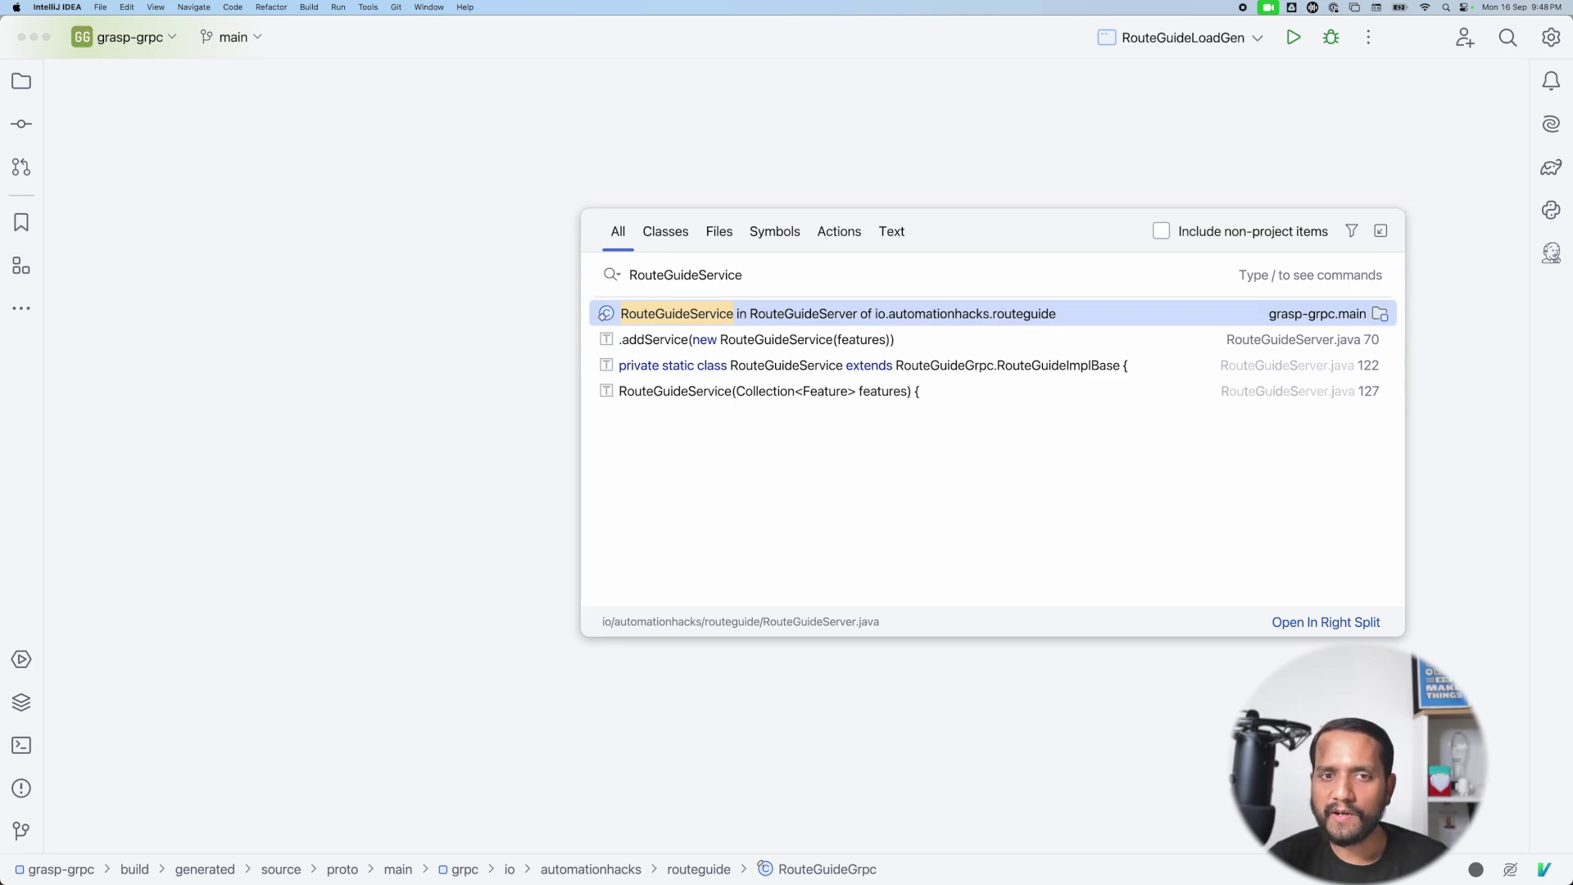
key(Return)
key(super+1)
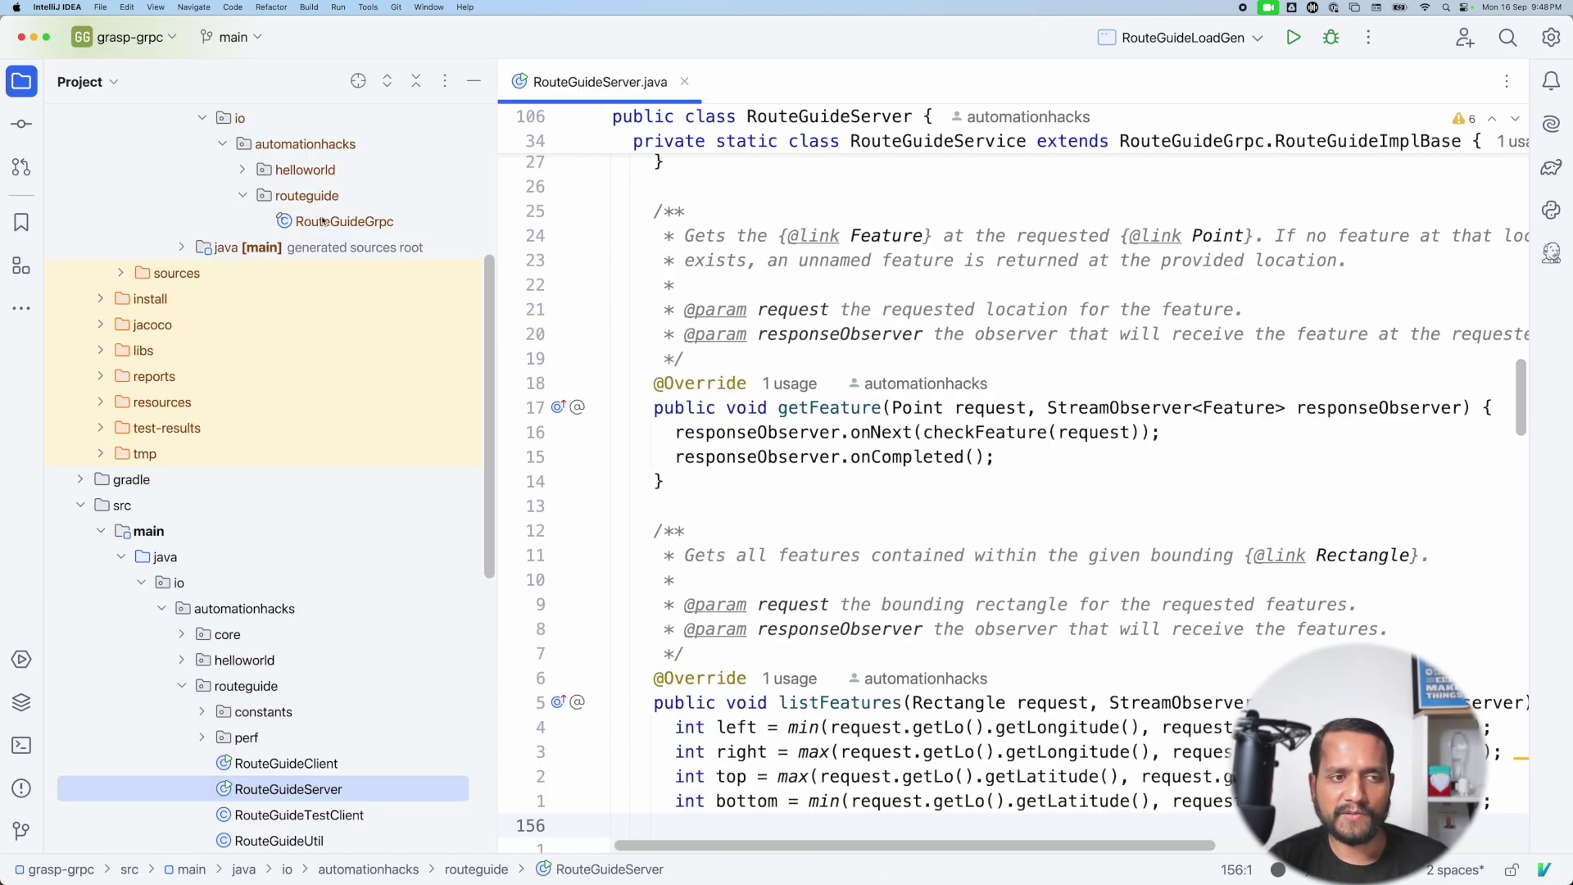
scroll(222, 369, down, 3)
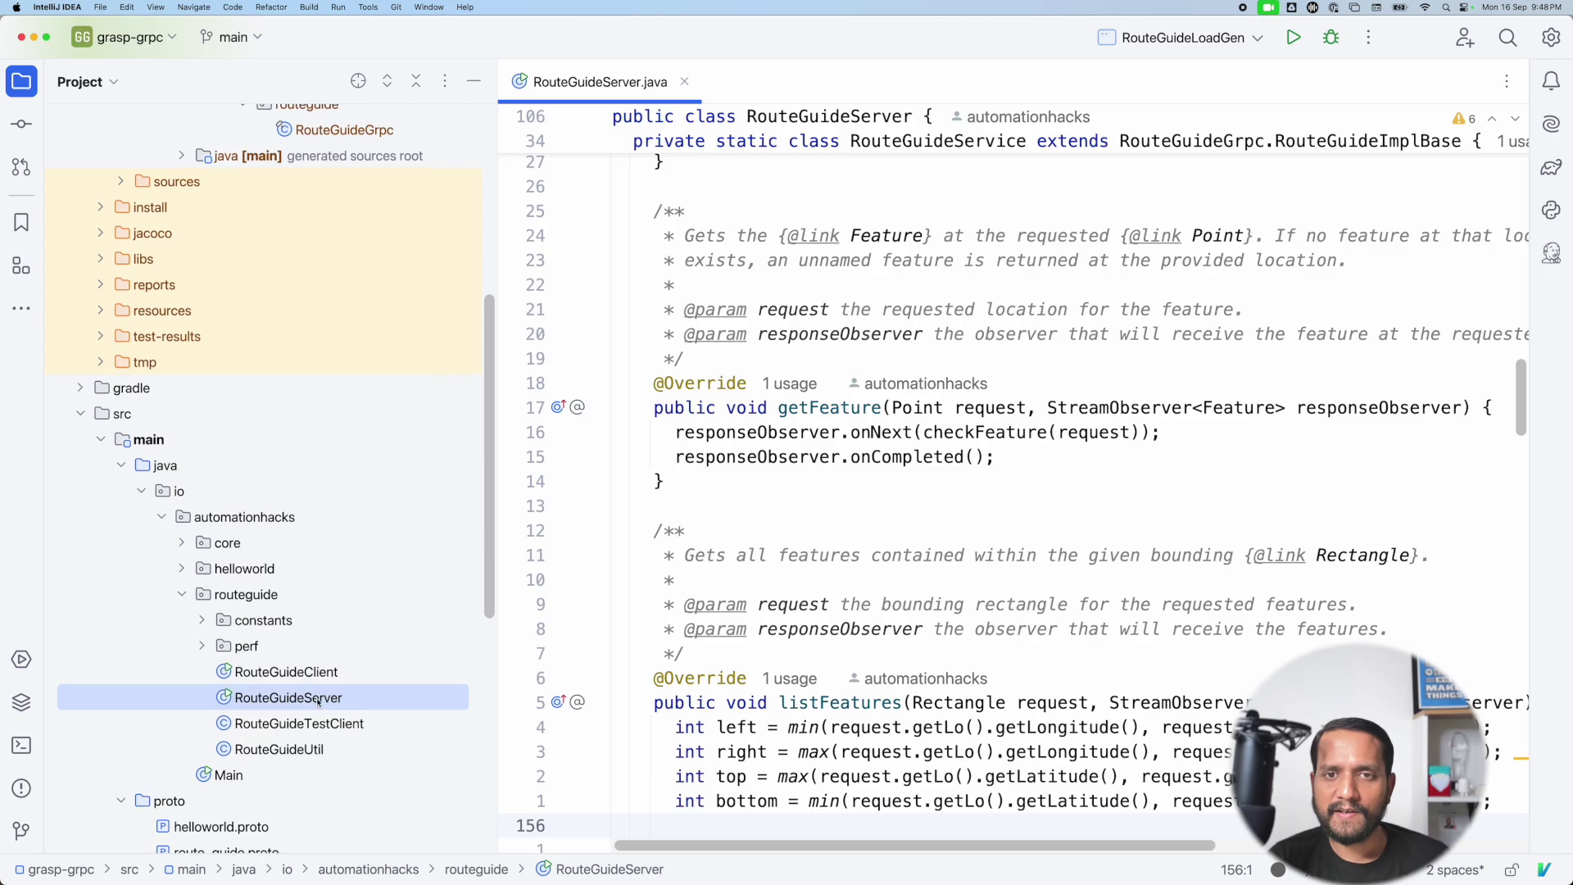
scroll(835, 458, up, 2)
scroll(830, 418, up, 10)
scroll(820, 370, up, 12)
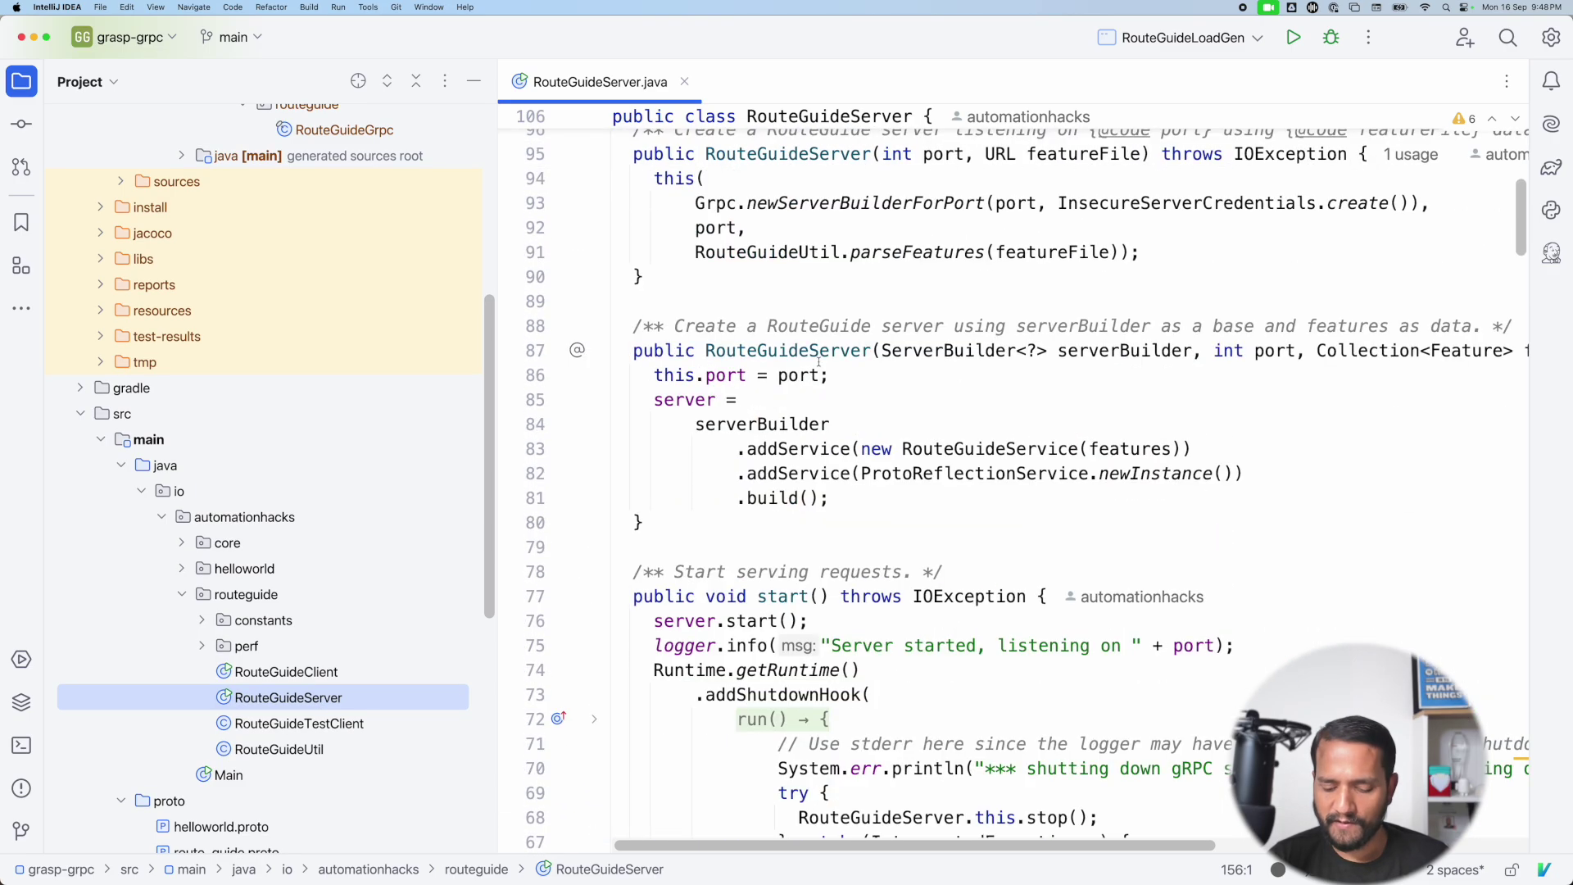
Fold every method body in RouteGuideServer.java and mark the start() signature
click(938, 379)
key(super+shift+minus)
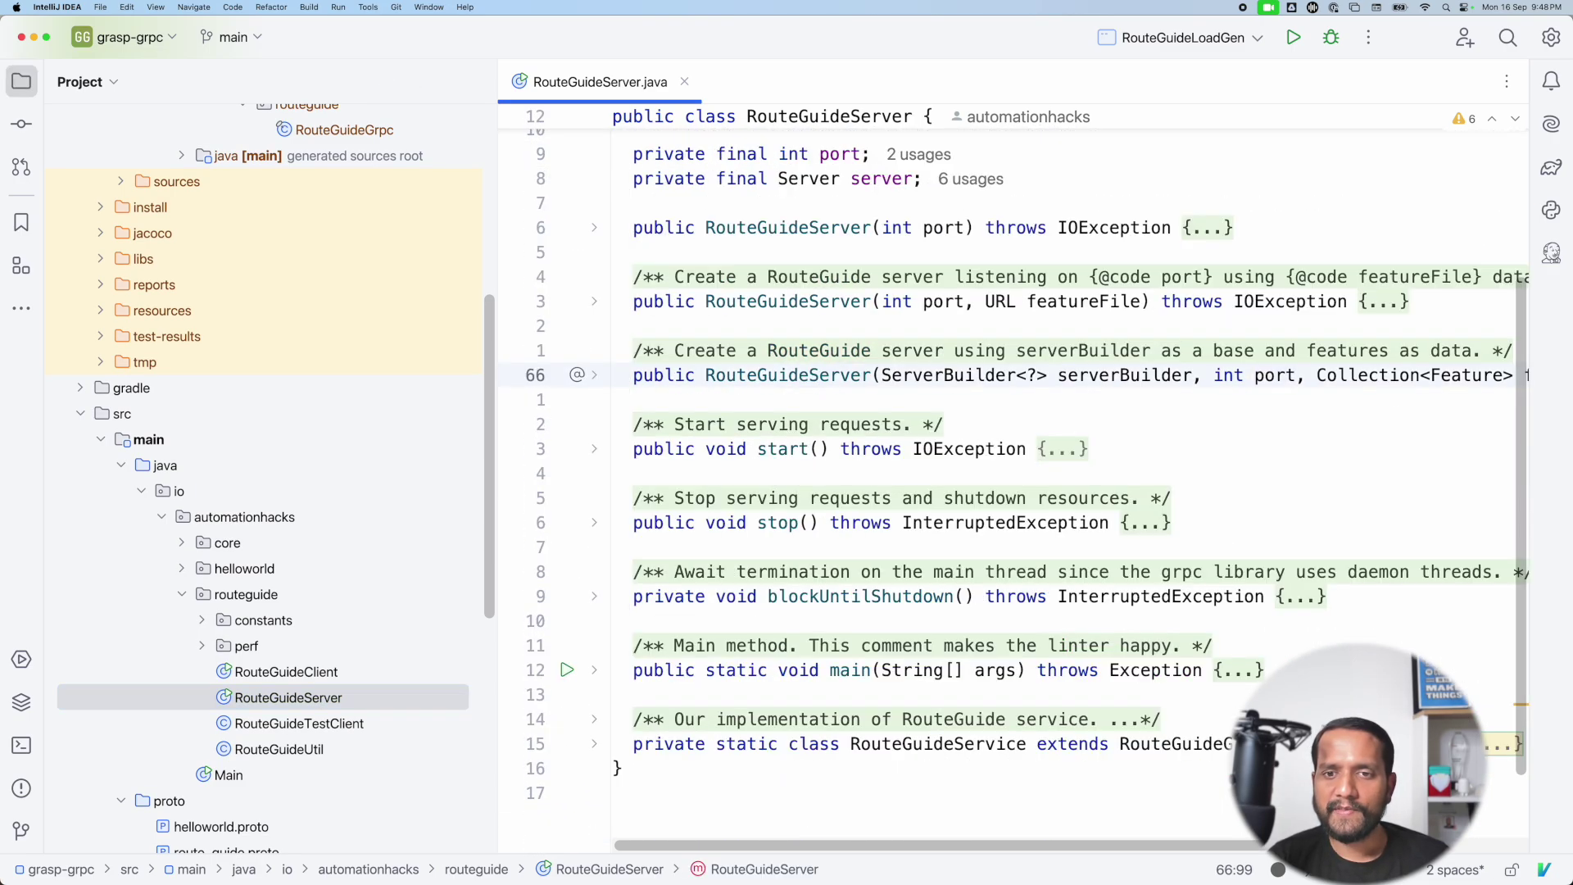
scroll(938, 377, up, 5)
scroll(935, 371, up, 3)
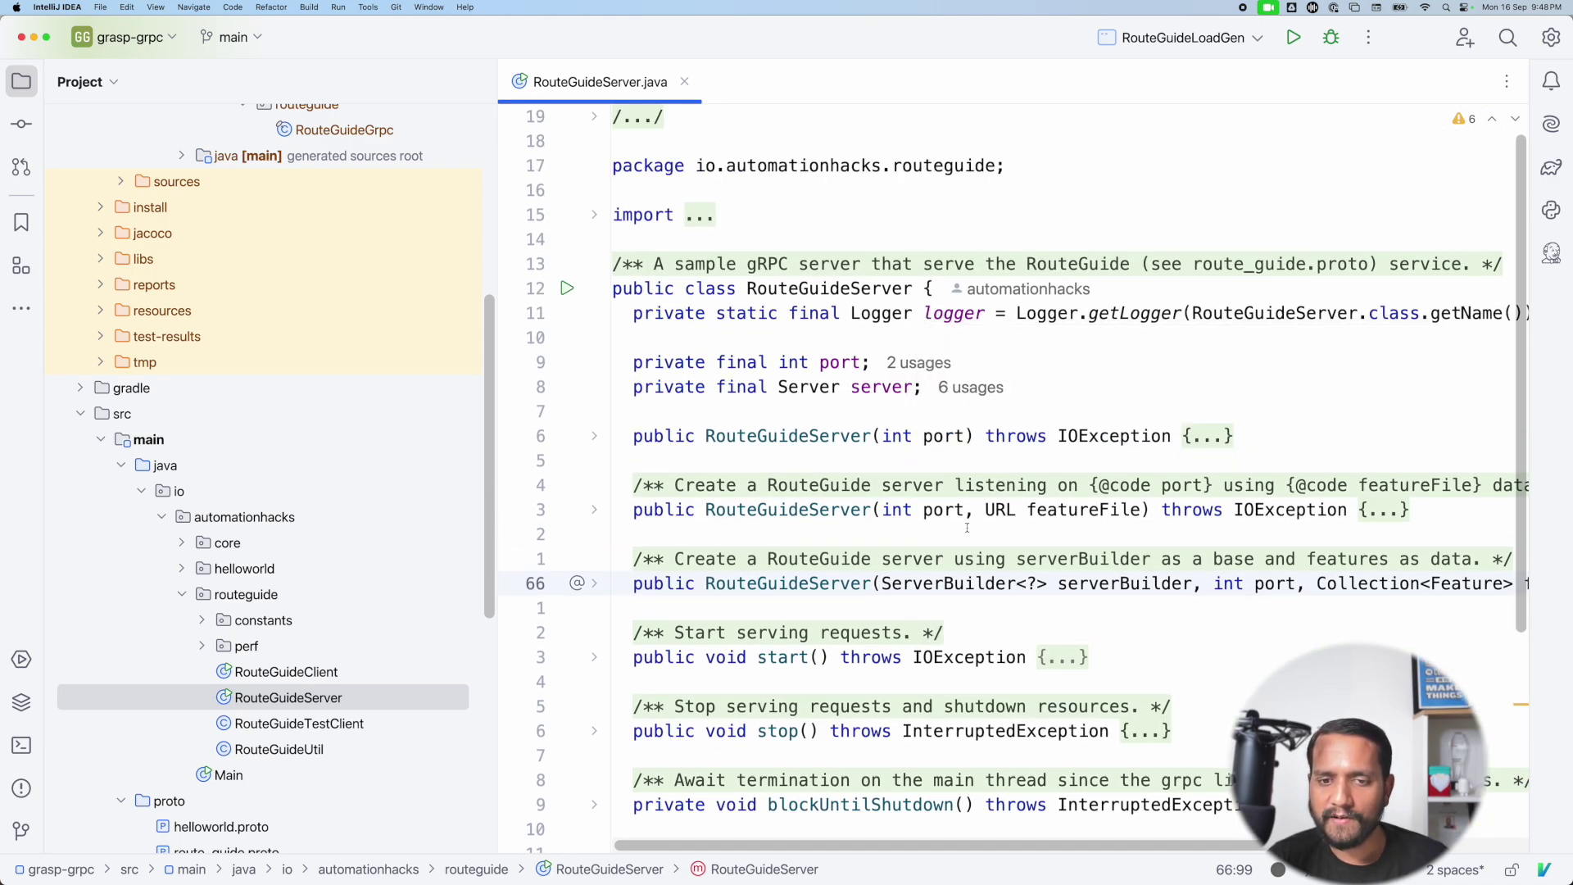
scroll(968, 533, down, 1)
scroll(965, 566, down, 1)
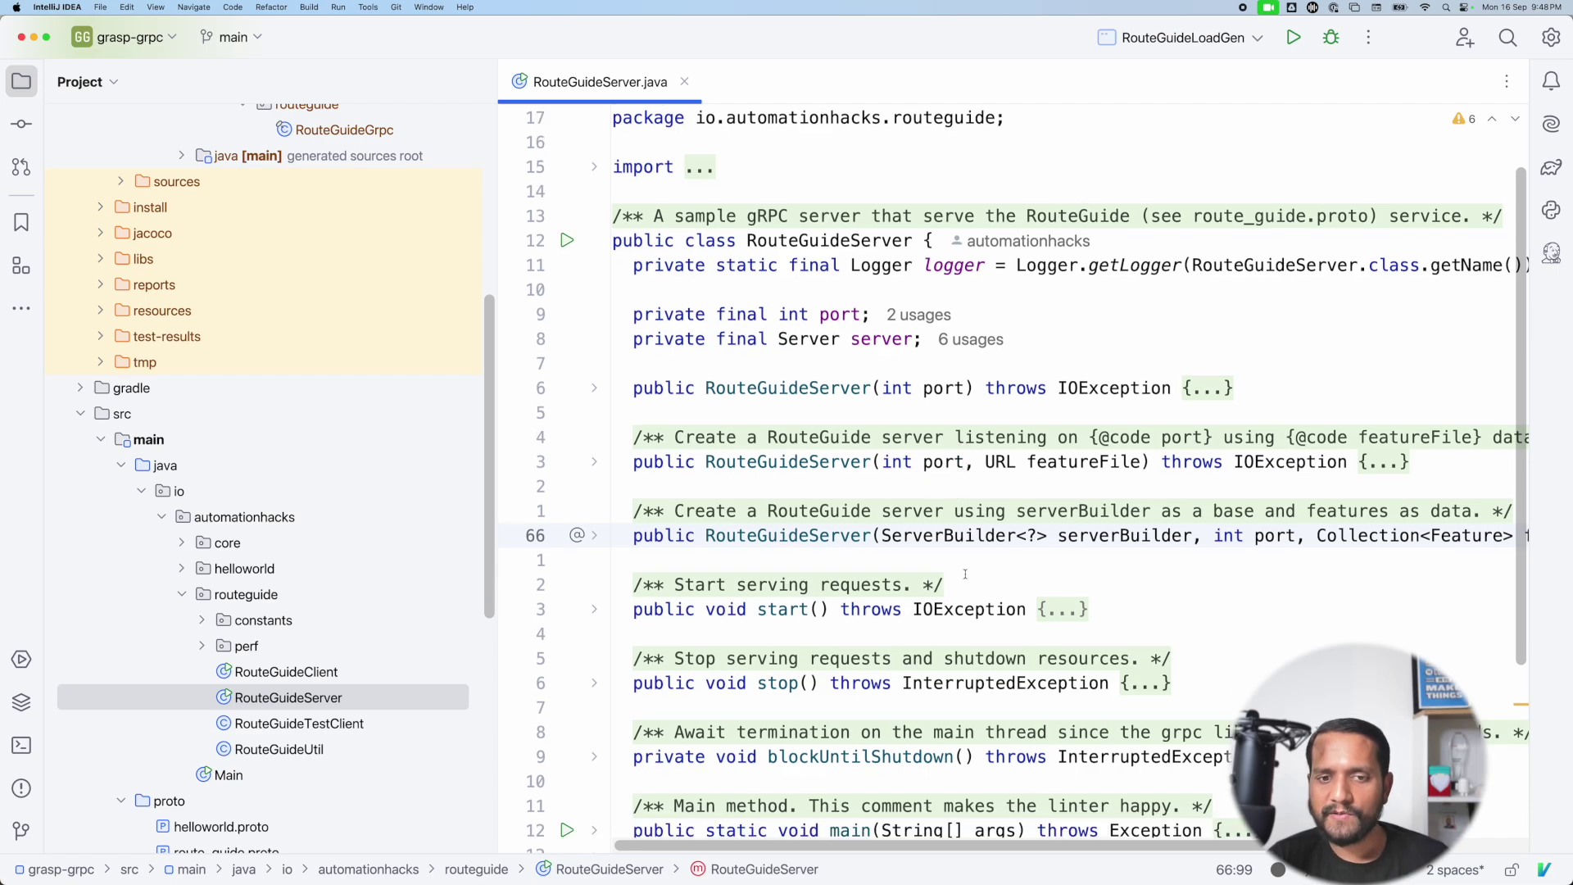
scroll(877, 571, down, 1)
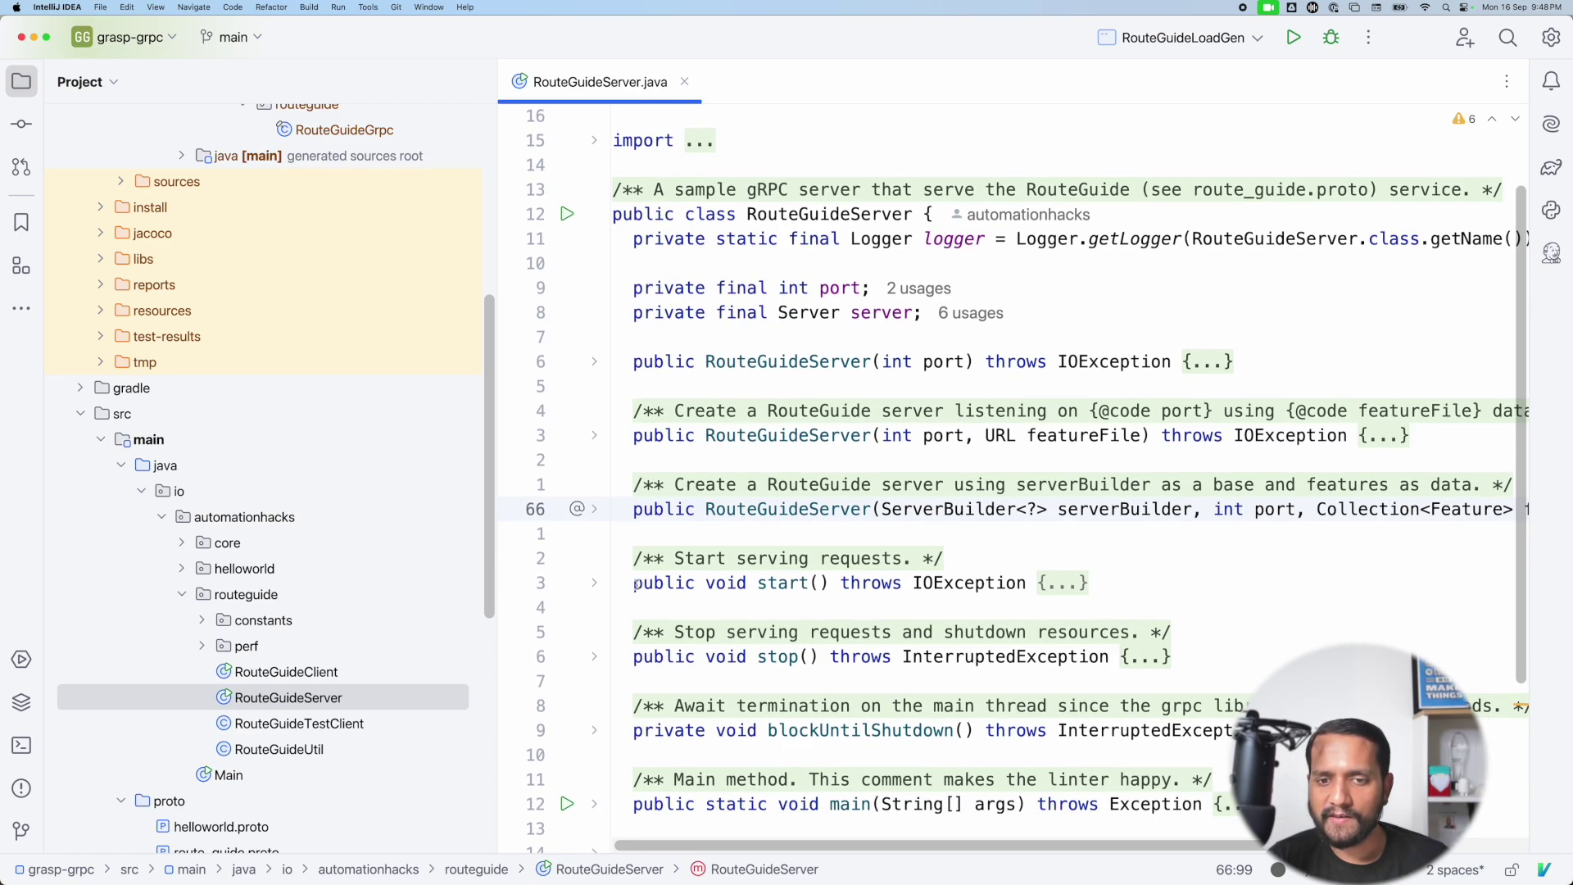
drag(635, 584, 833, 584)
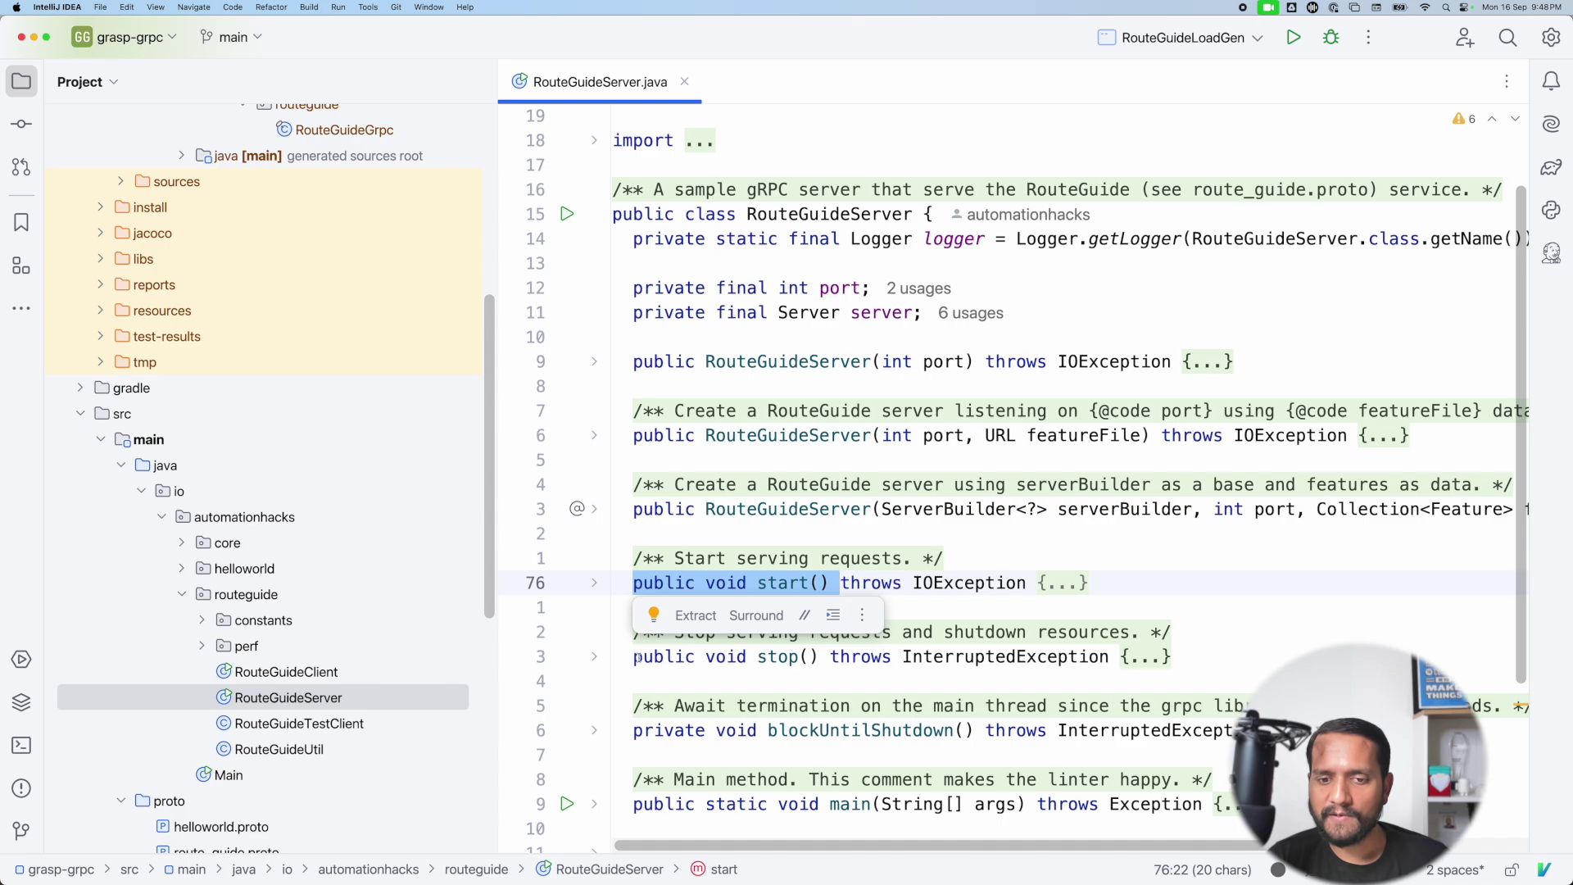
scroll(762, 642, down, 1)
scroll(799, 660, down, 2)
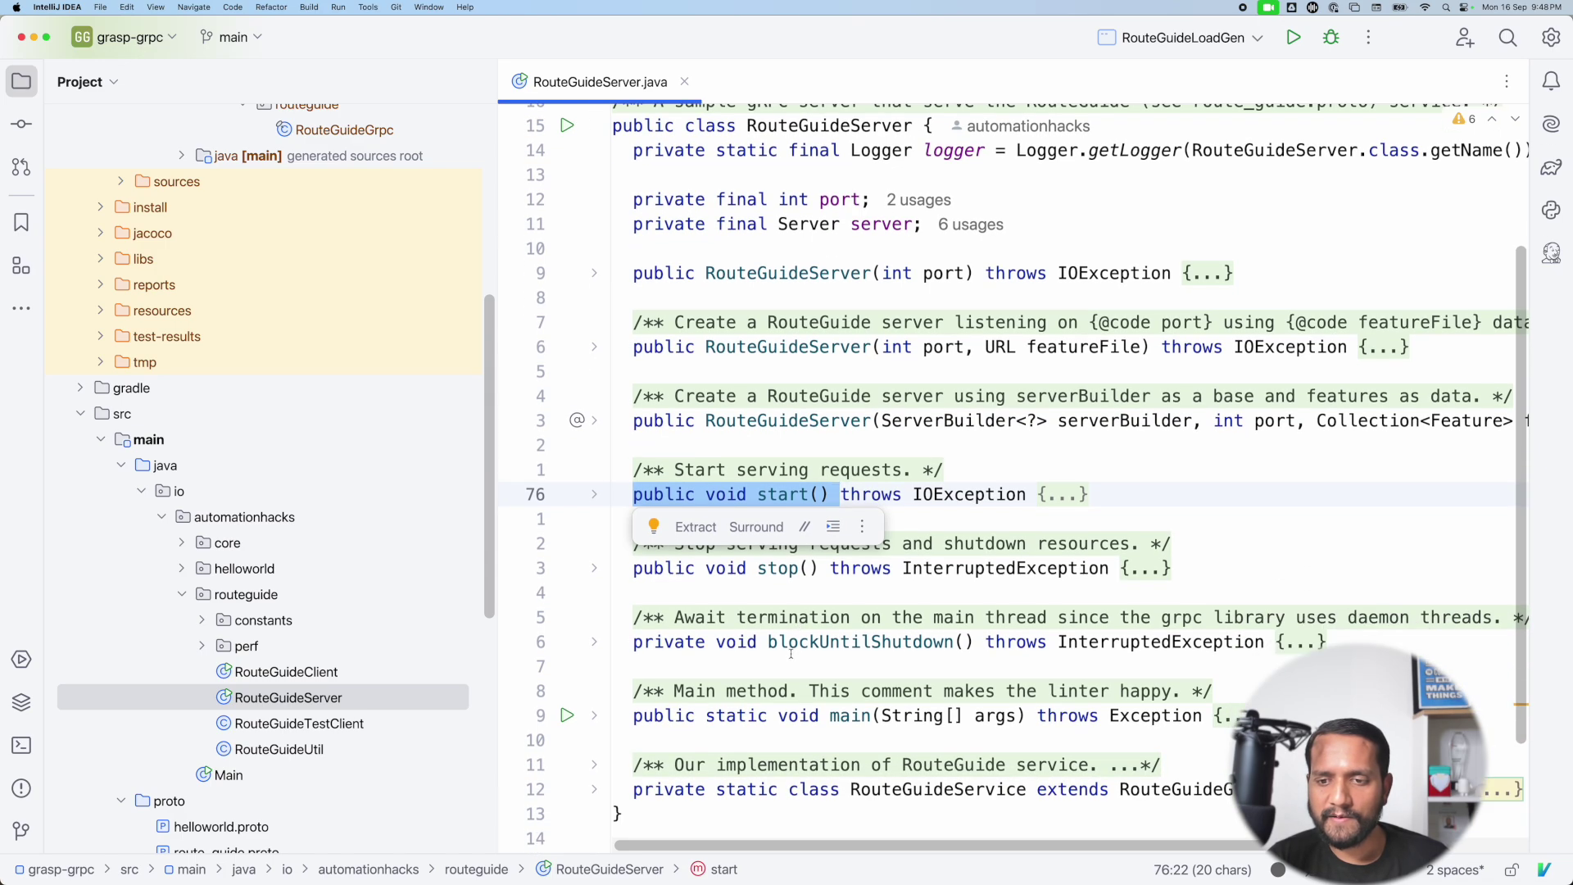
scroll(794, 660, down, 2)
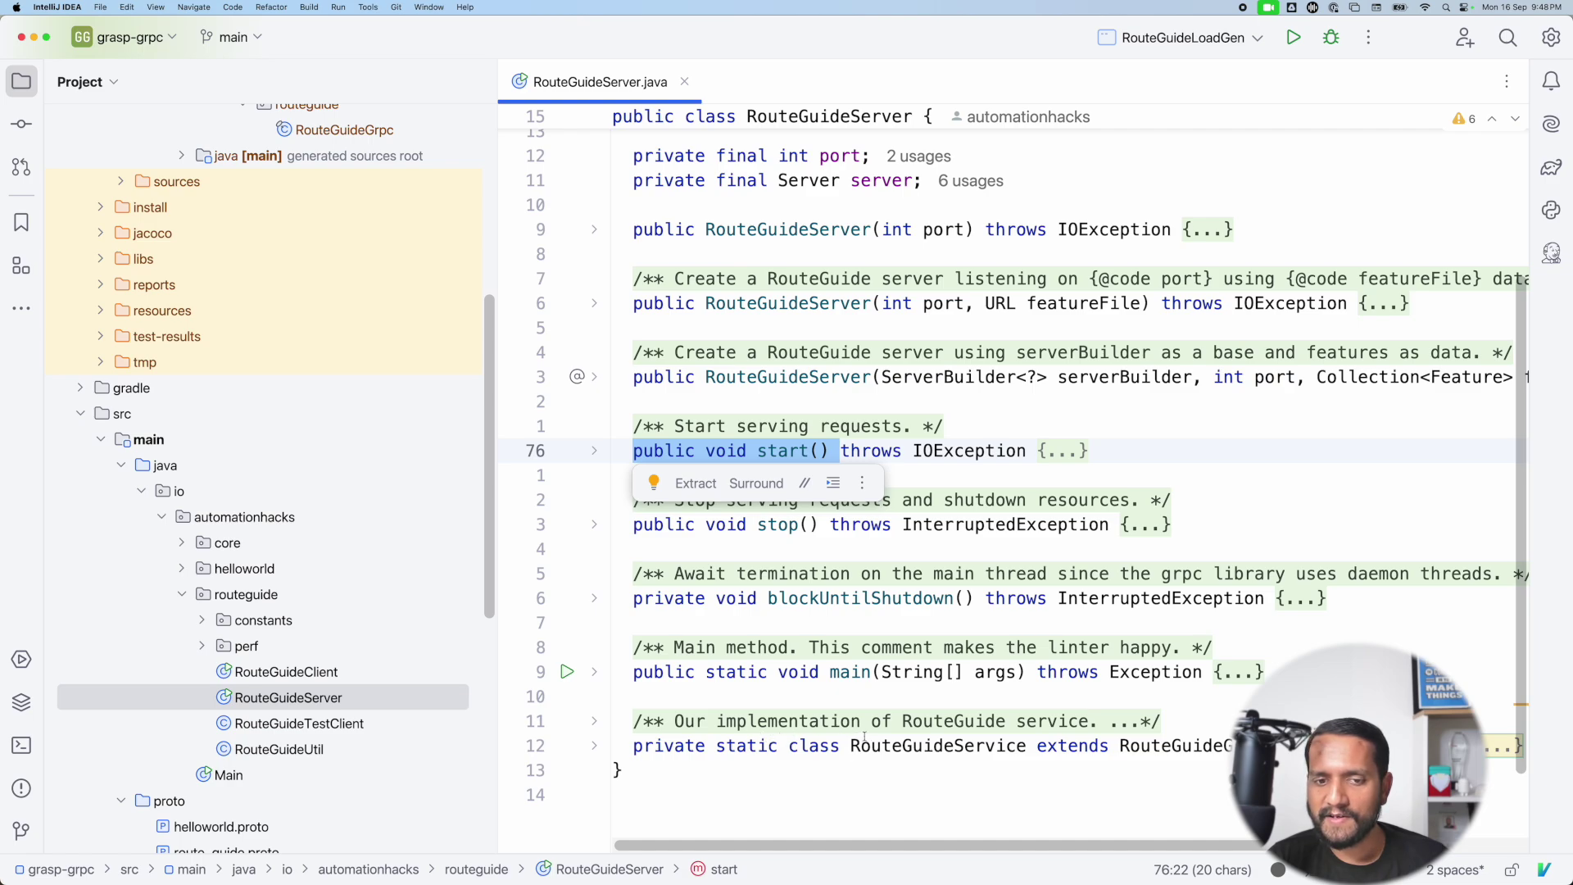
scroll(716, 712, down, 2)
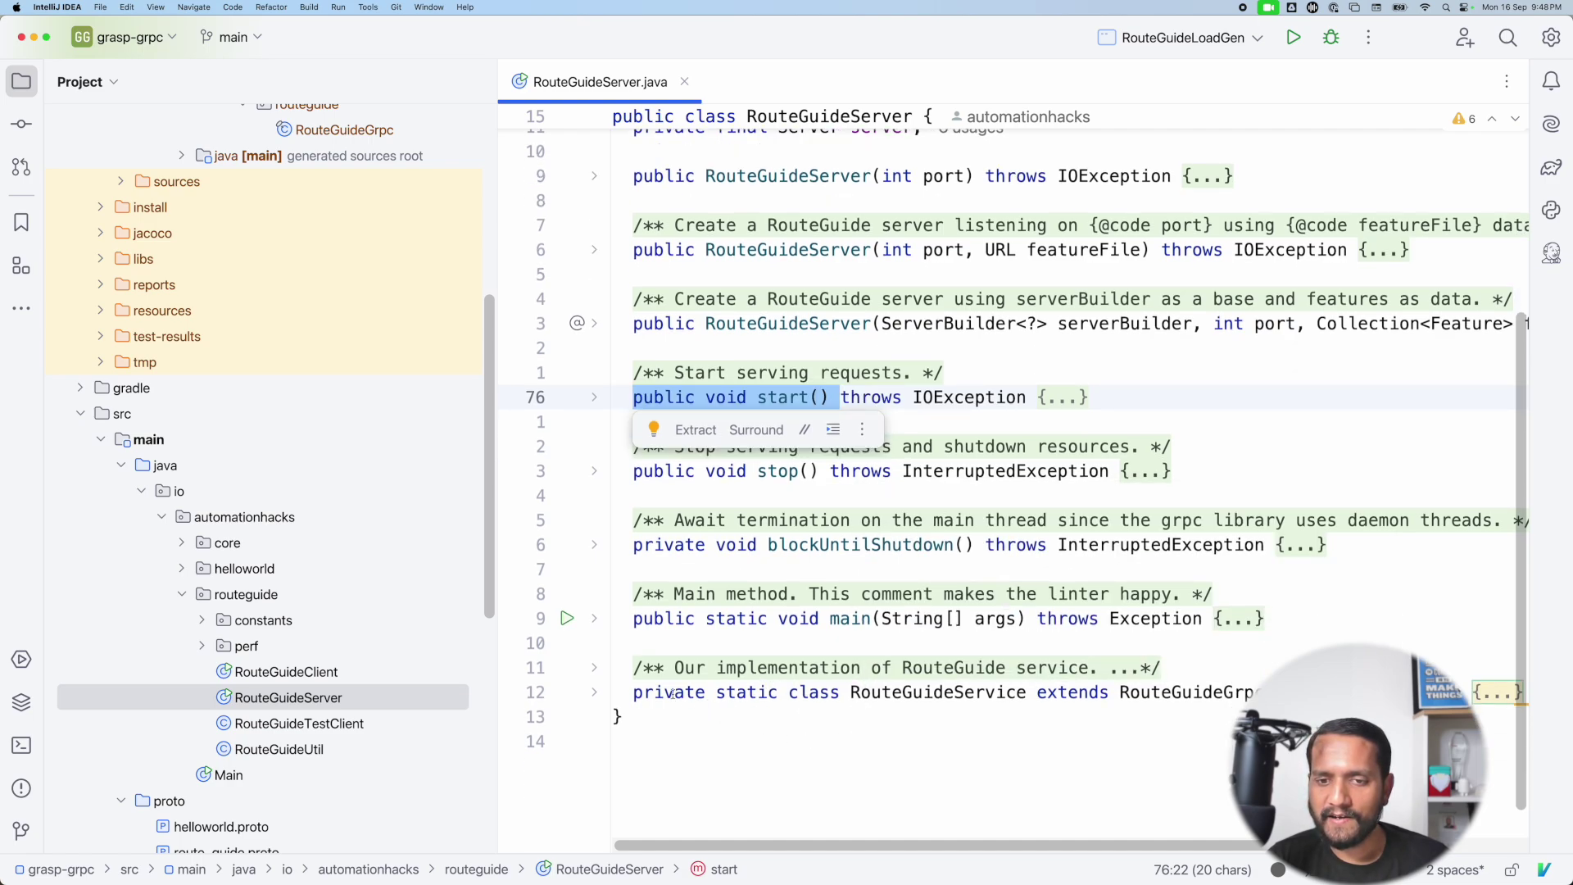
Select the RouteGuideService and RouteGuideGrpc base class names, then unfold start()
click(874, 692)
double_click(873, 691)
scroll(1087, 694, right, 2)
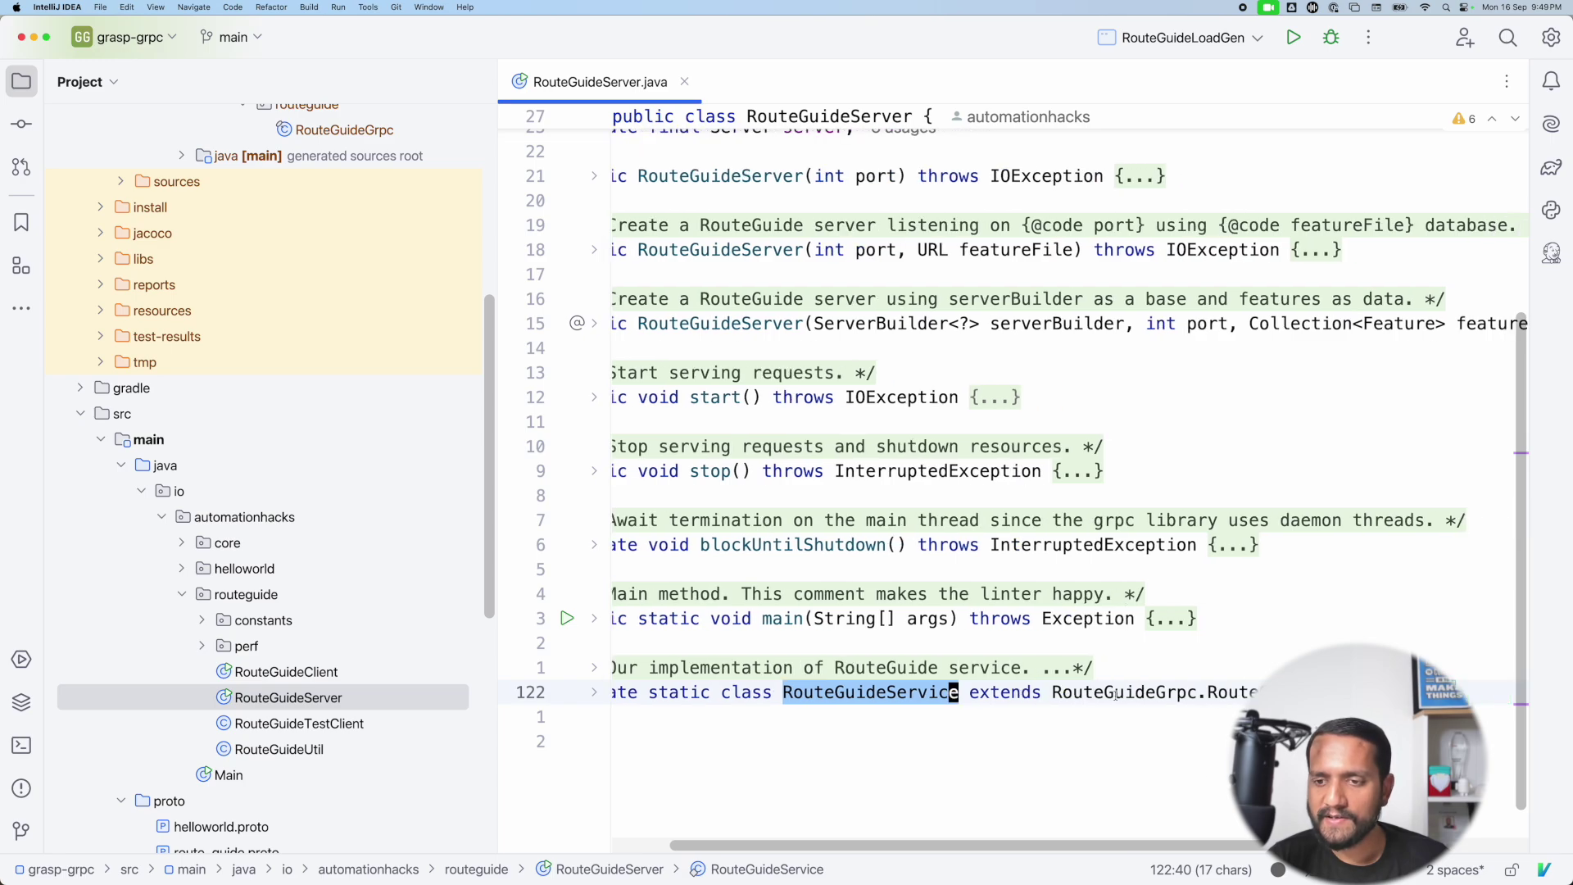
double_click(1229, 693)
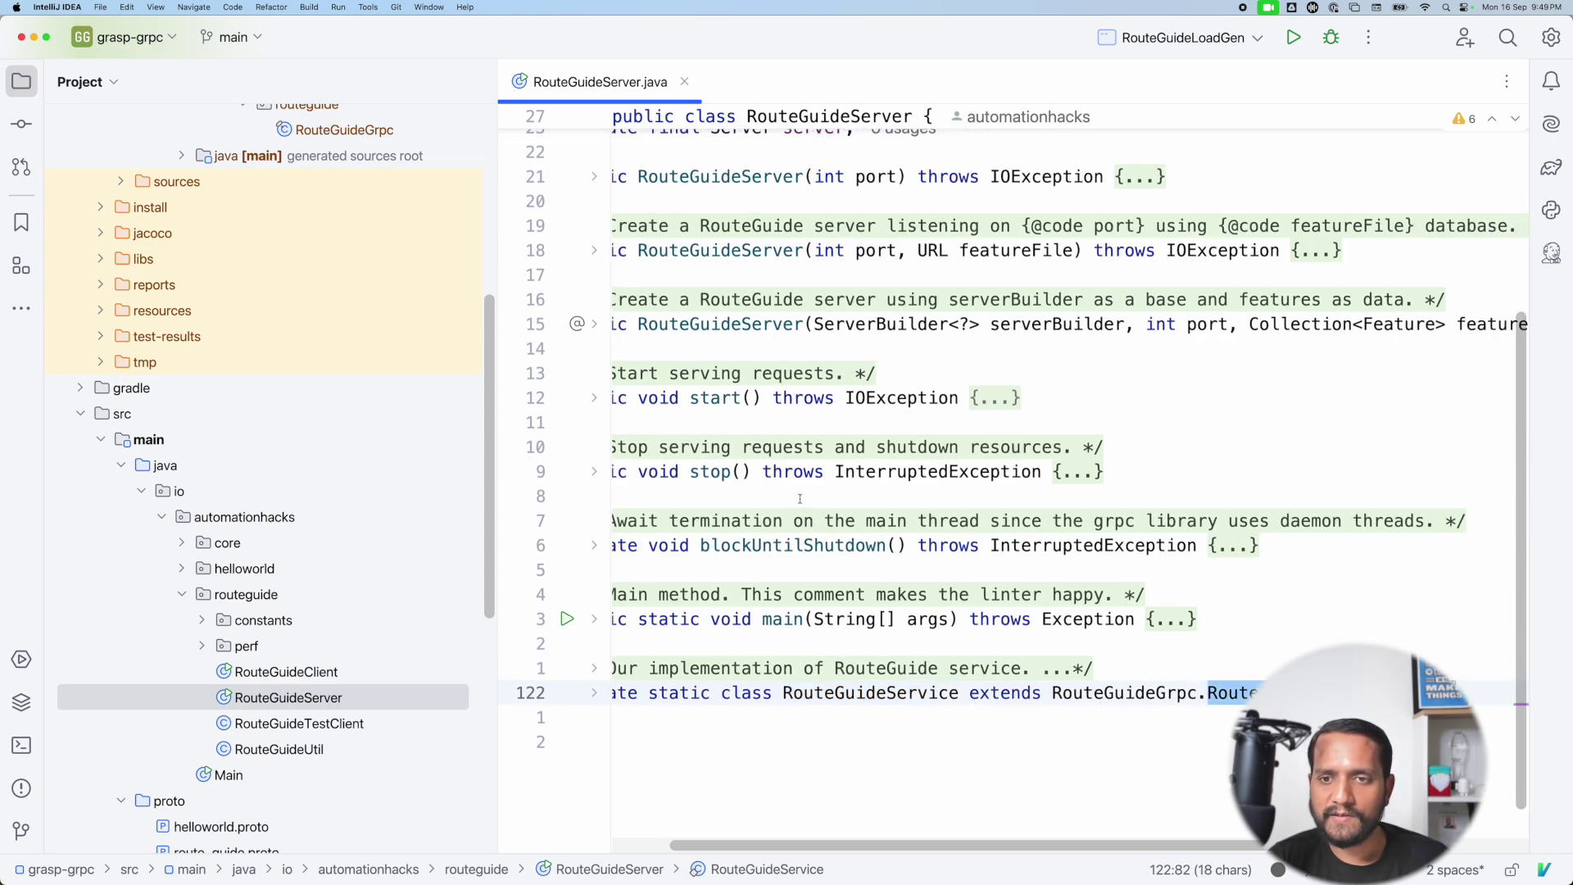
scroll(800, 499, left, 2)
click(1045, 396)
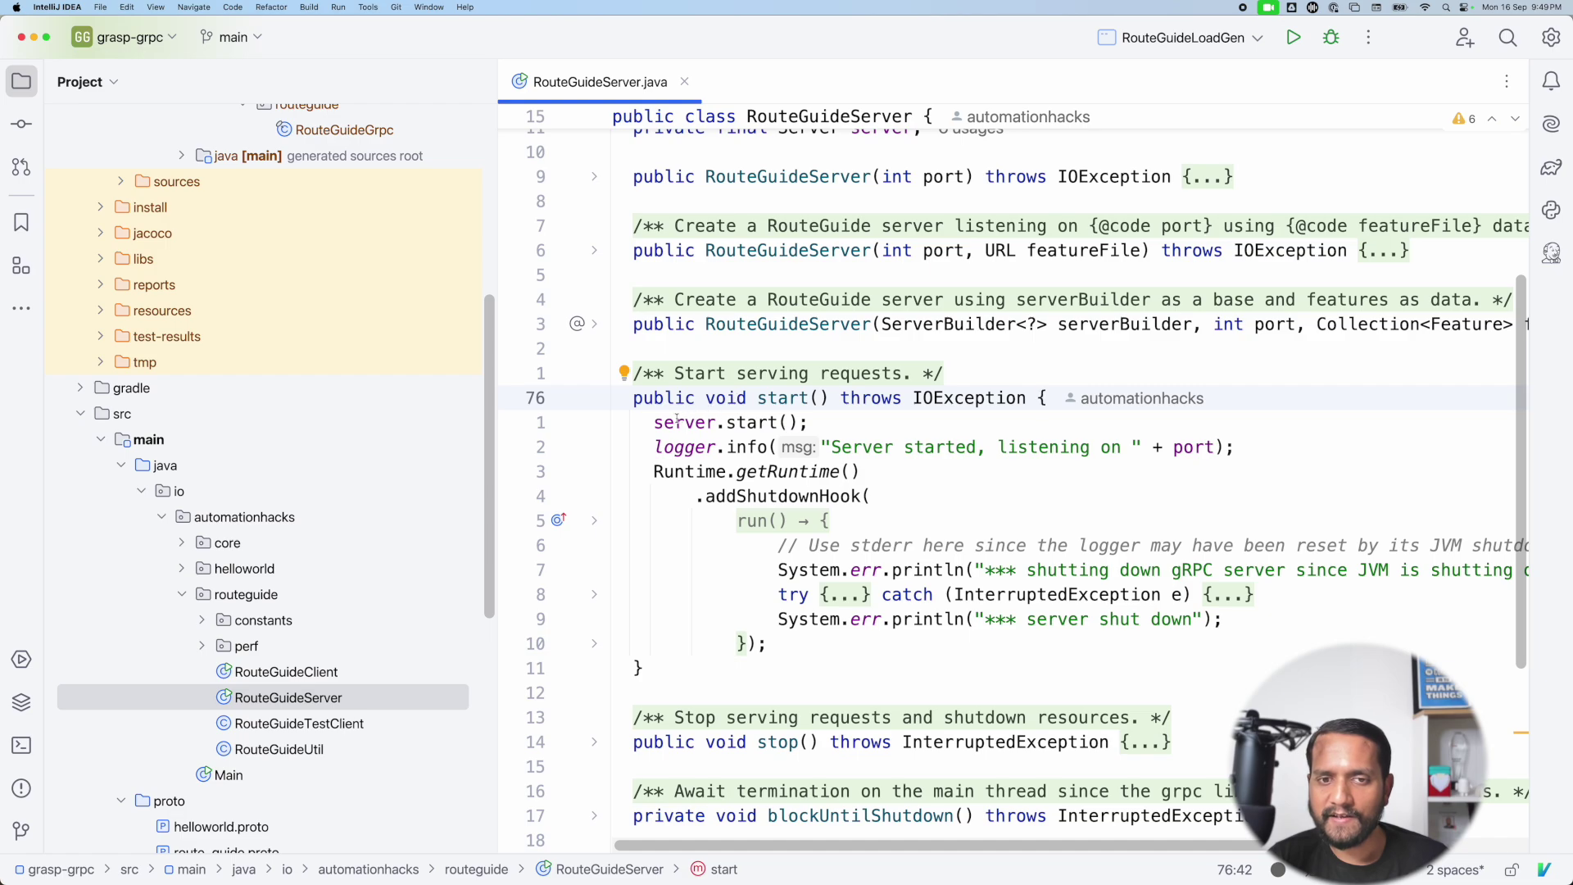
Jump from server.start() to the server field declaration and list its usages
drag(654, 424, 802, 422)
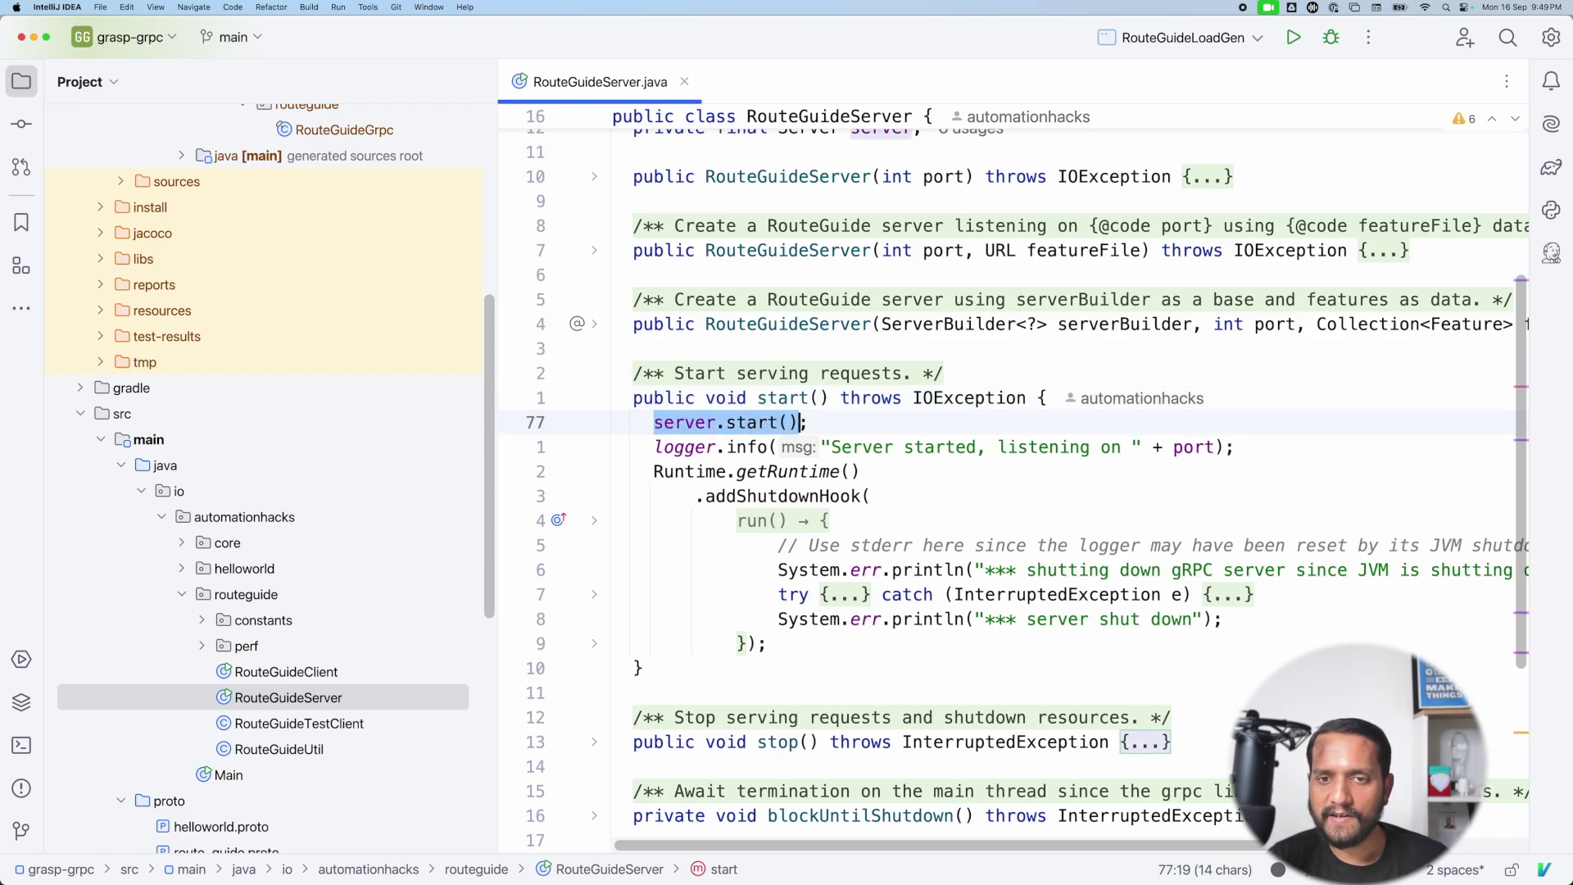
key(Right)
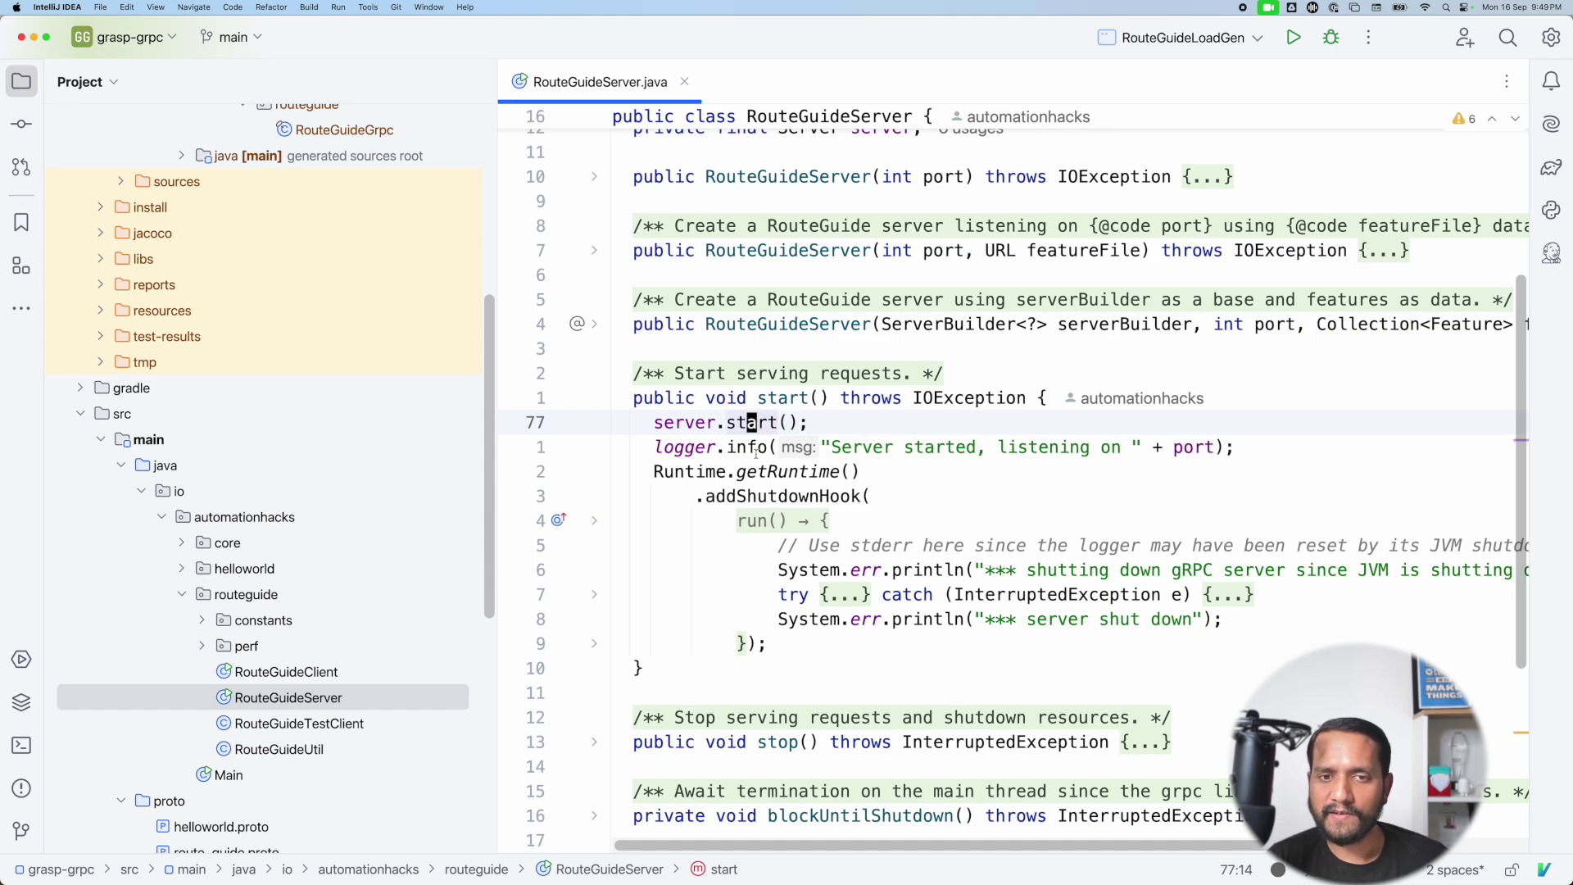
click(654, 423)
key(super+b)
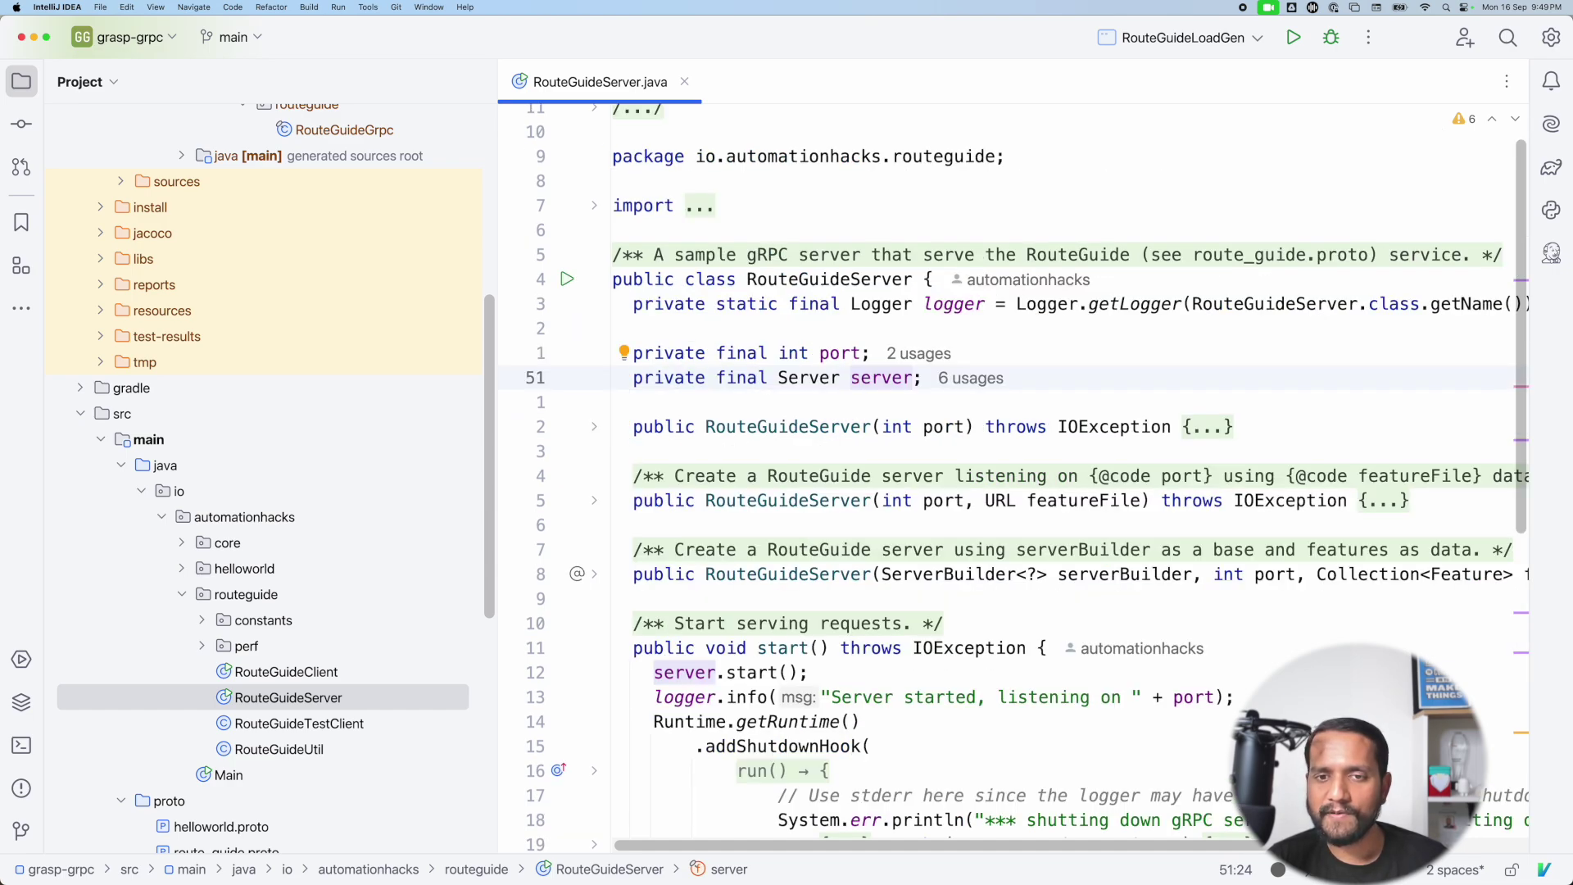
key(Up)
key(Down)
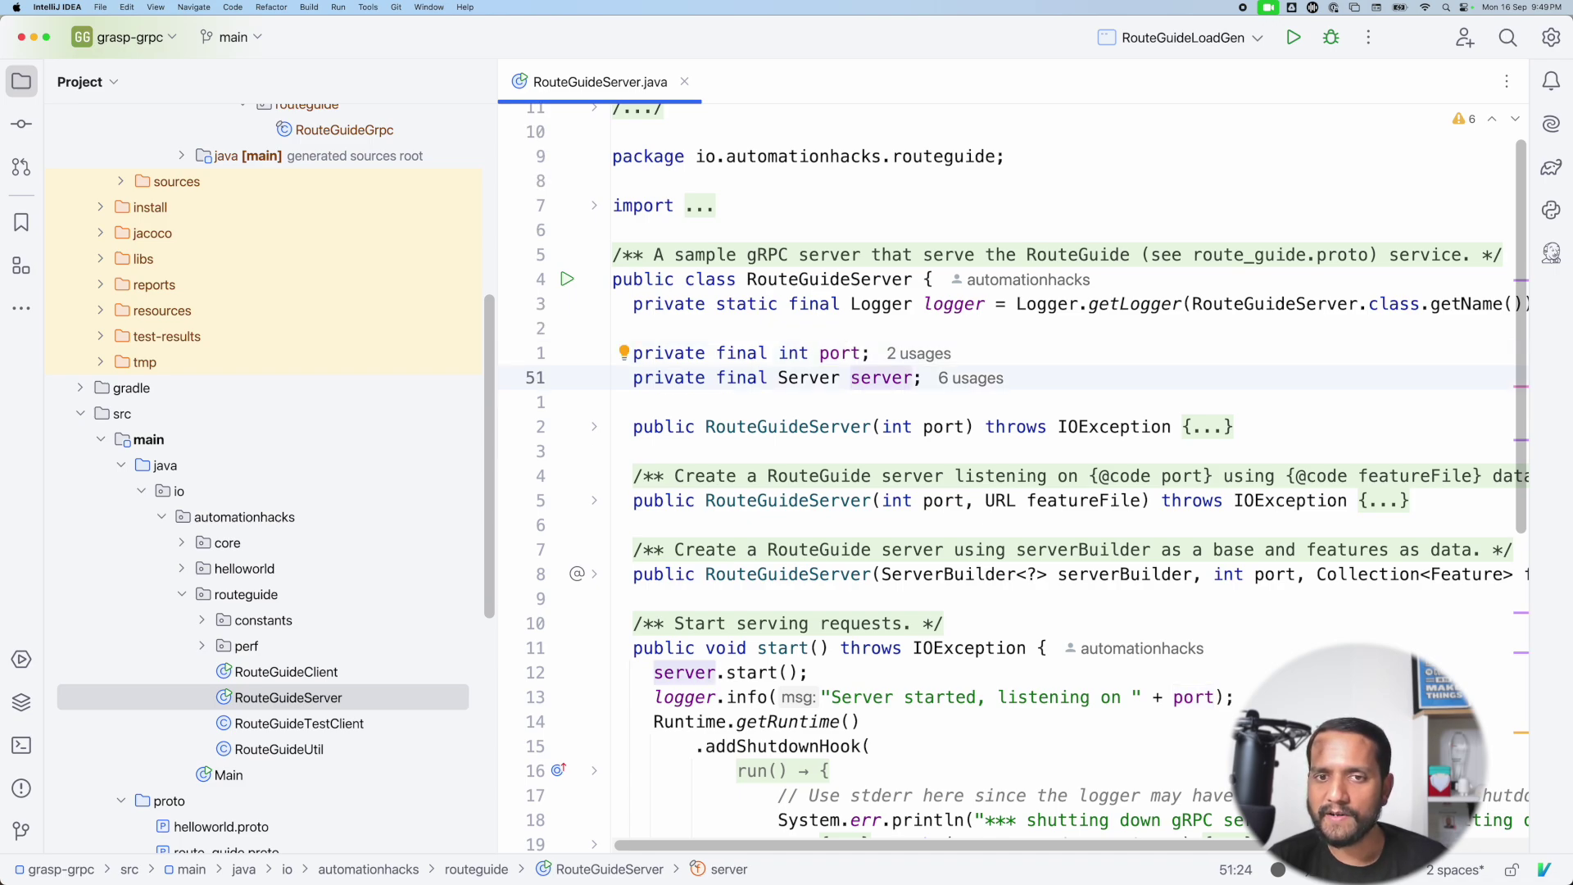
key(Up)
key(alt+Left)
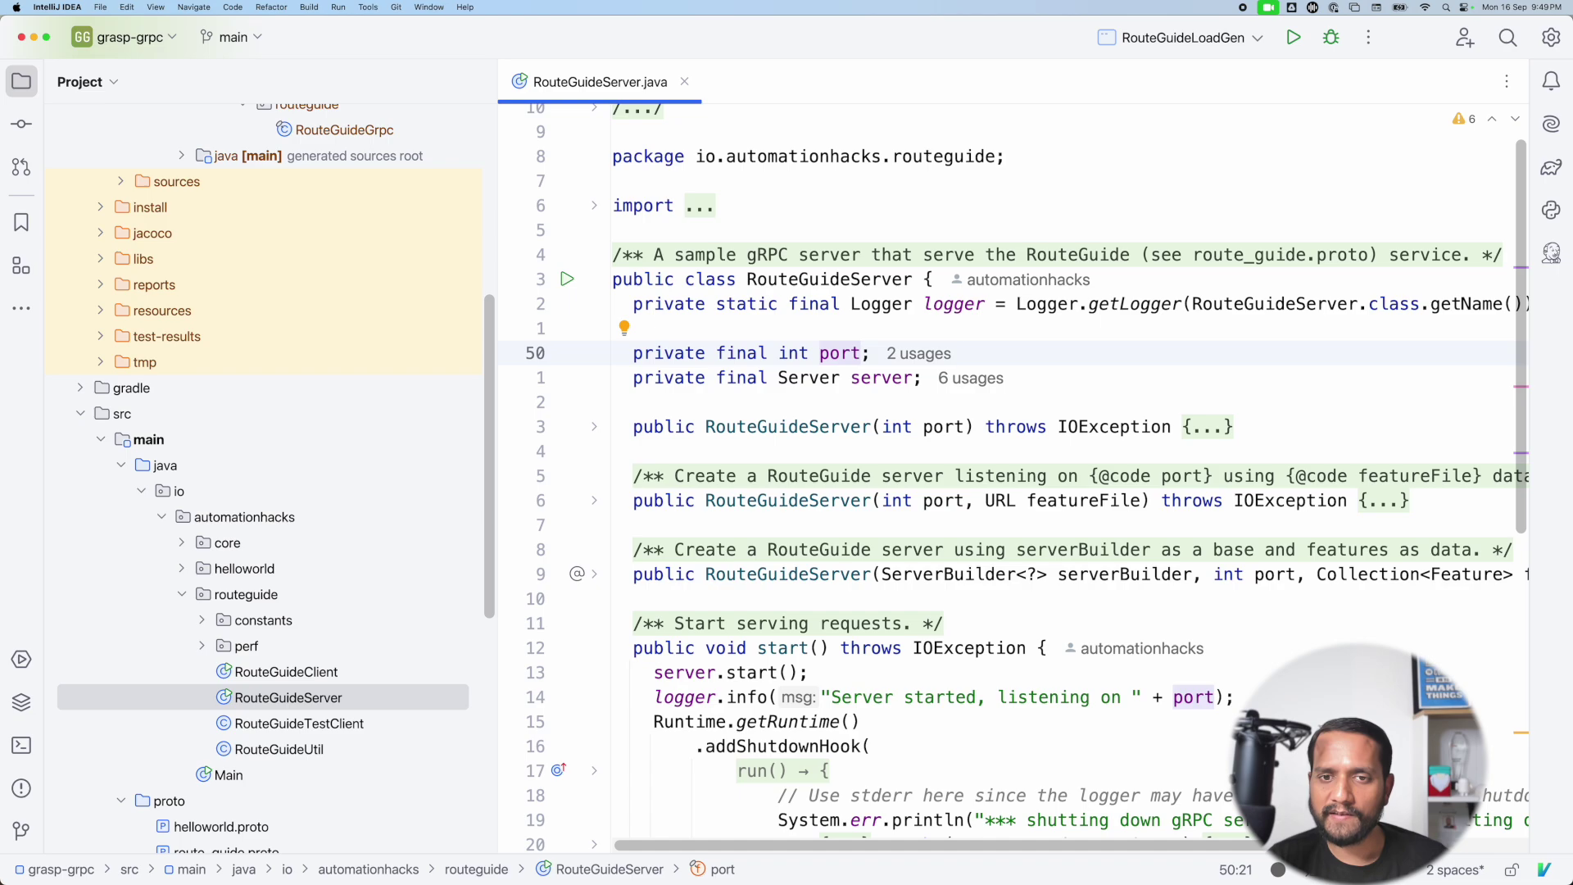
key(Down)
key(Right)
key(Right)
key(Right)
Go to the server assignment and step through the serverBuilder, port and Collection<Feature> parameters
key(super+alt+F7)
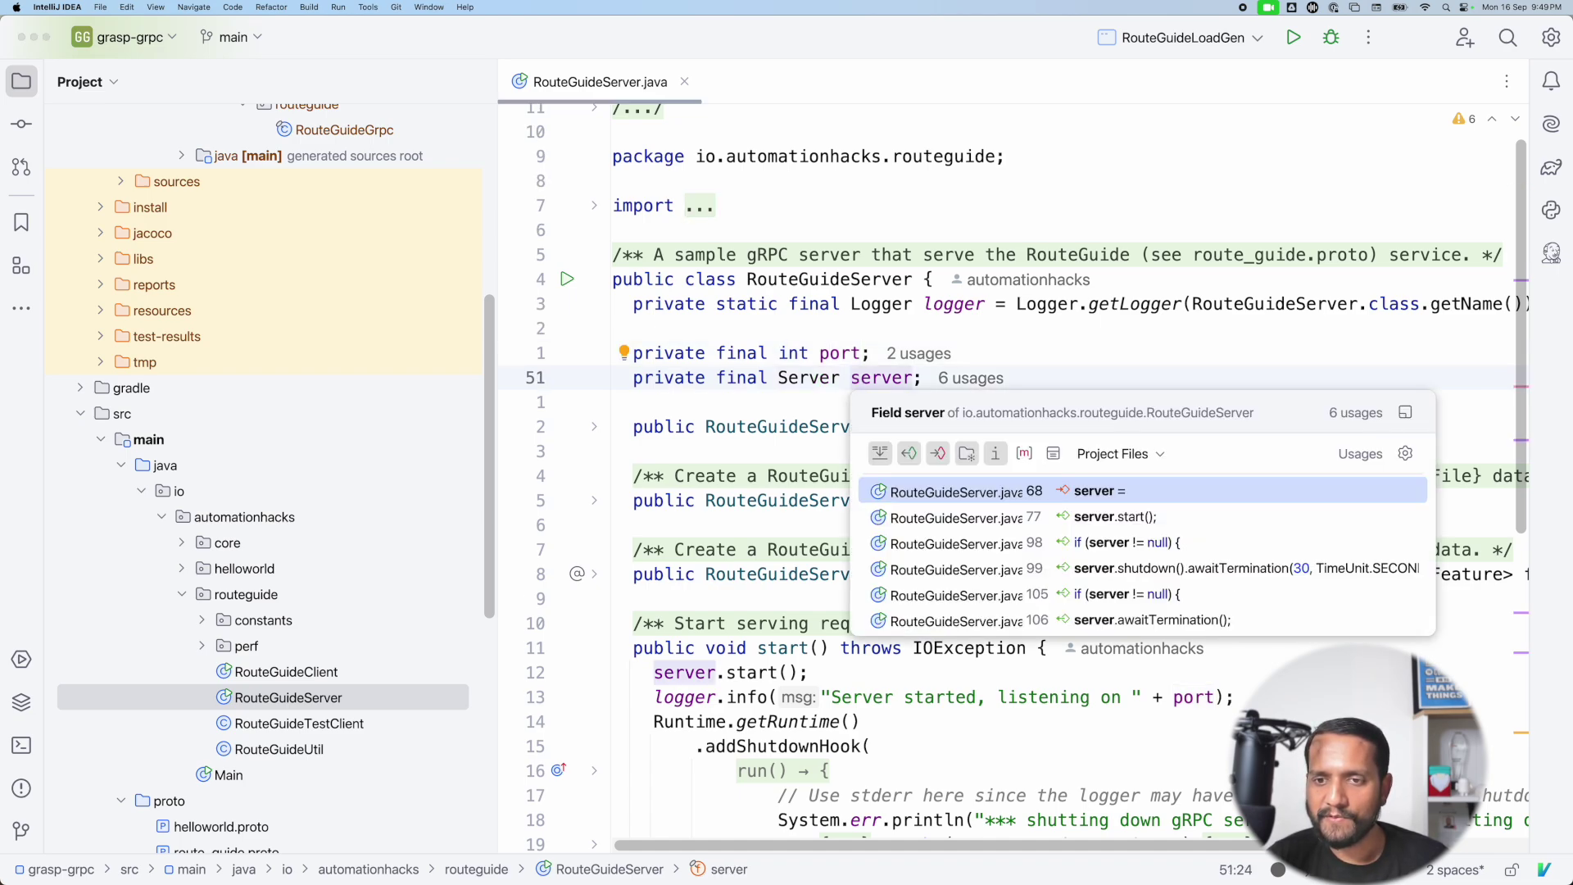
key(Return)
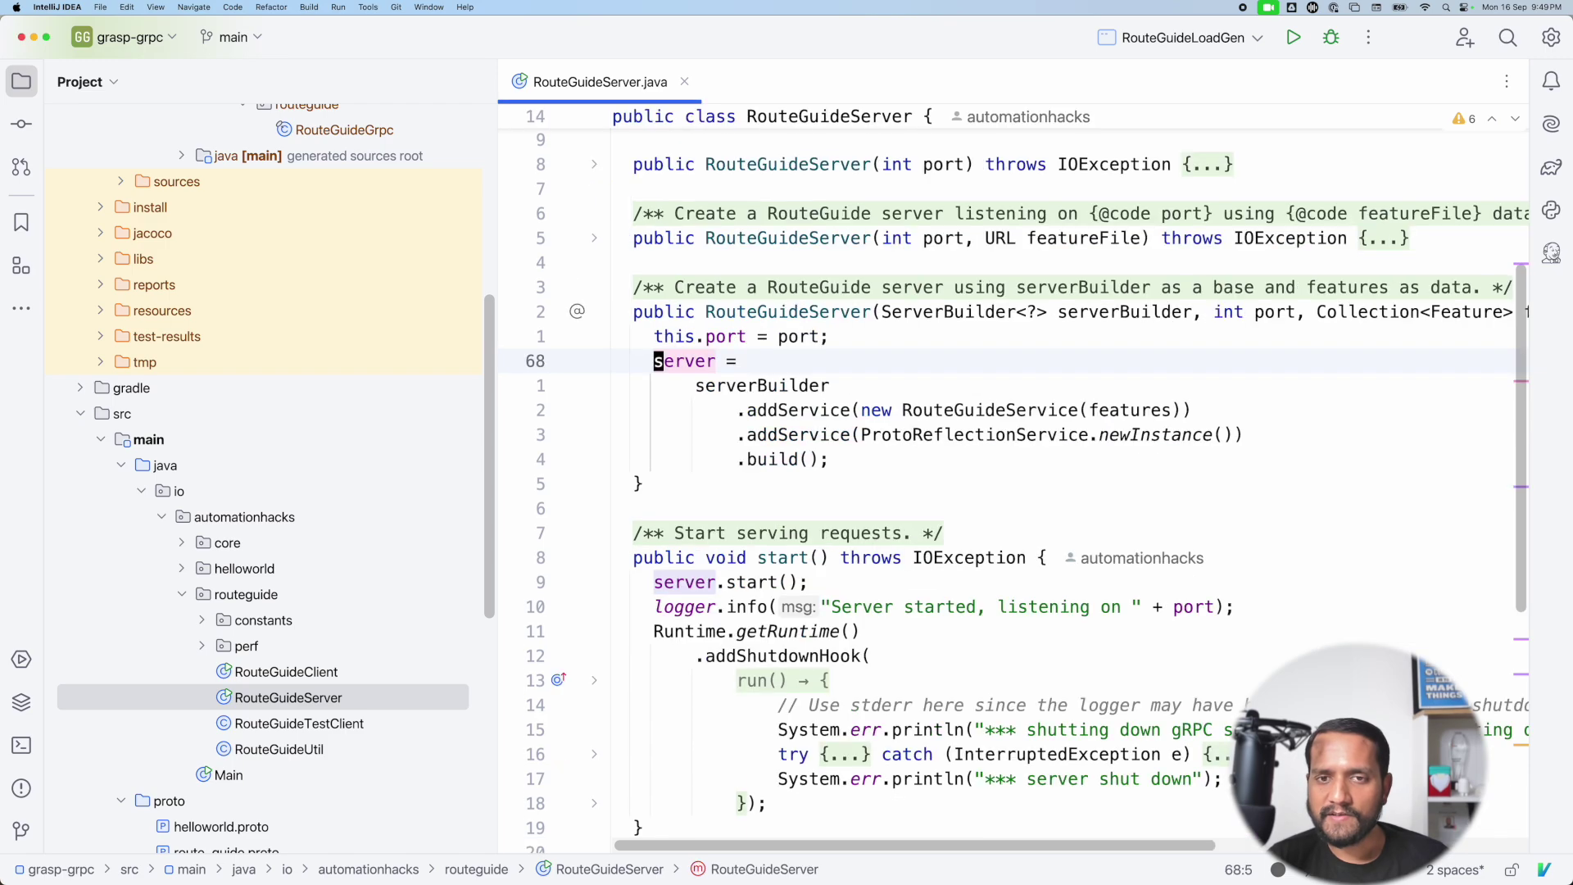
key(Up)
key(Up)
key(alt+Right)
key(alt+Right)
key(Right)
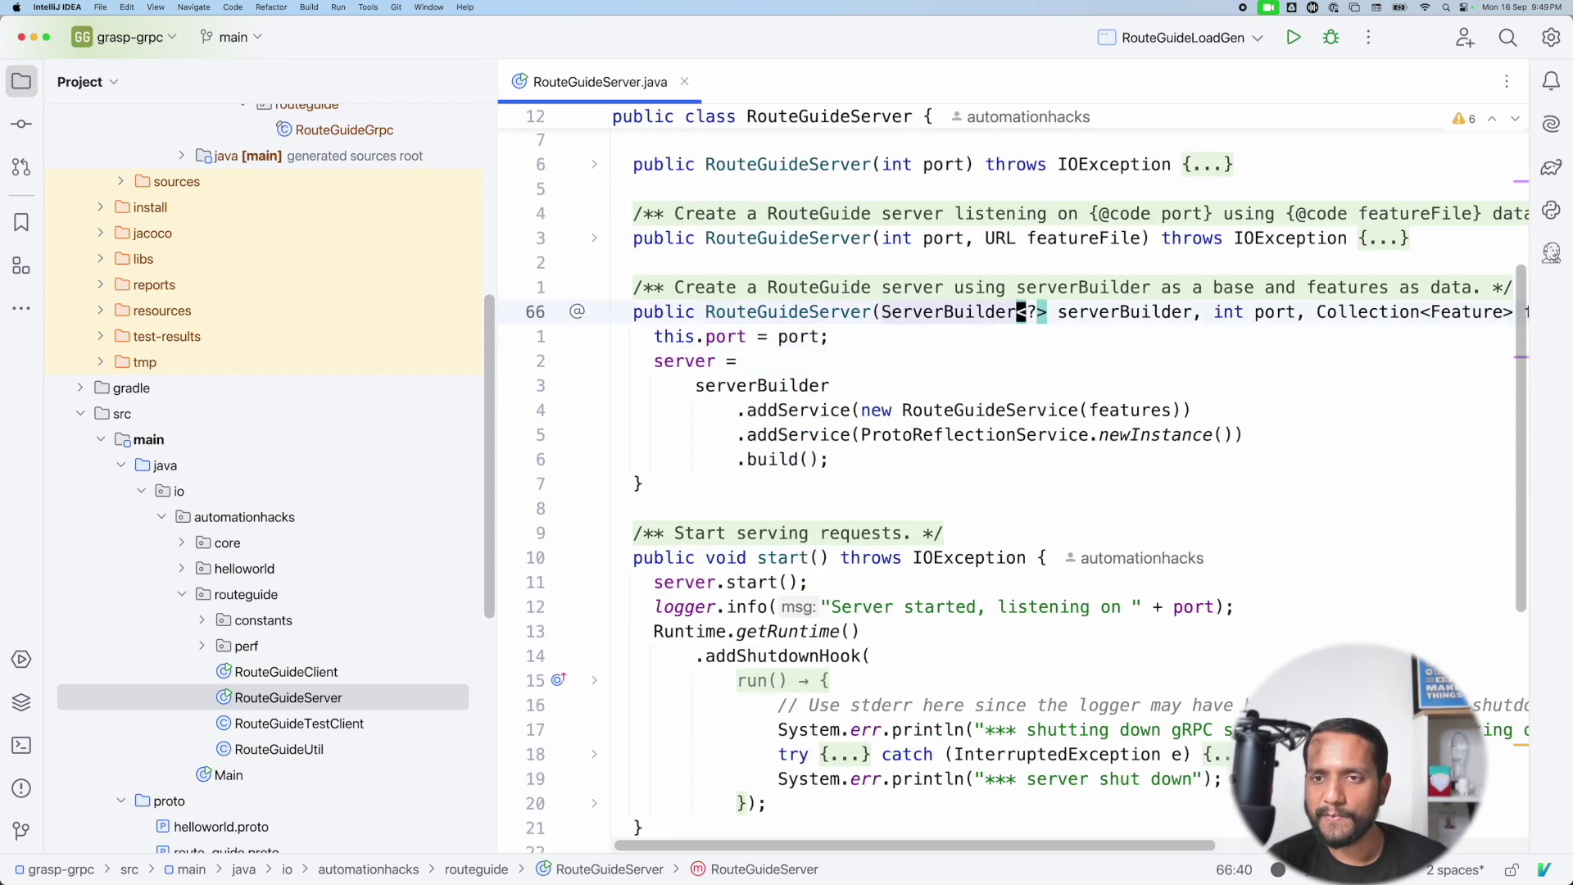
key(shift+alt+Right)
key(shift+alt+Right)
key(shift+alt+Right)
key(shift+alt+Right)
key(Right)
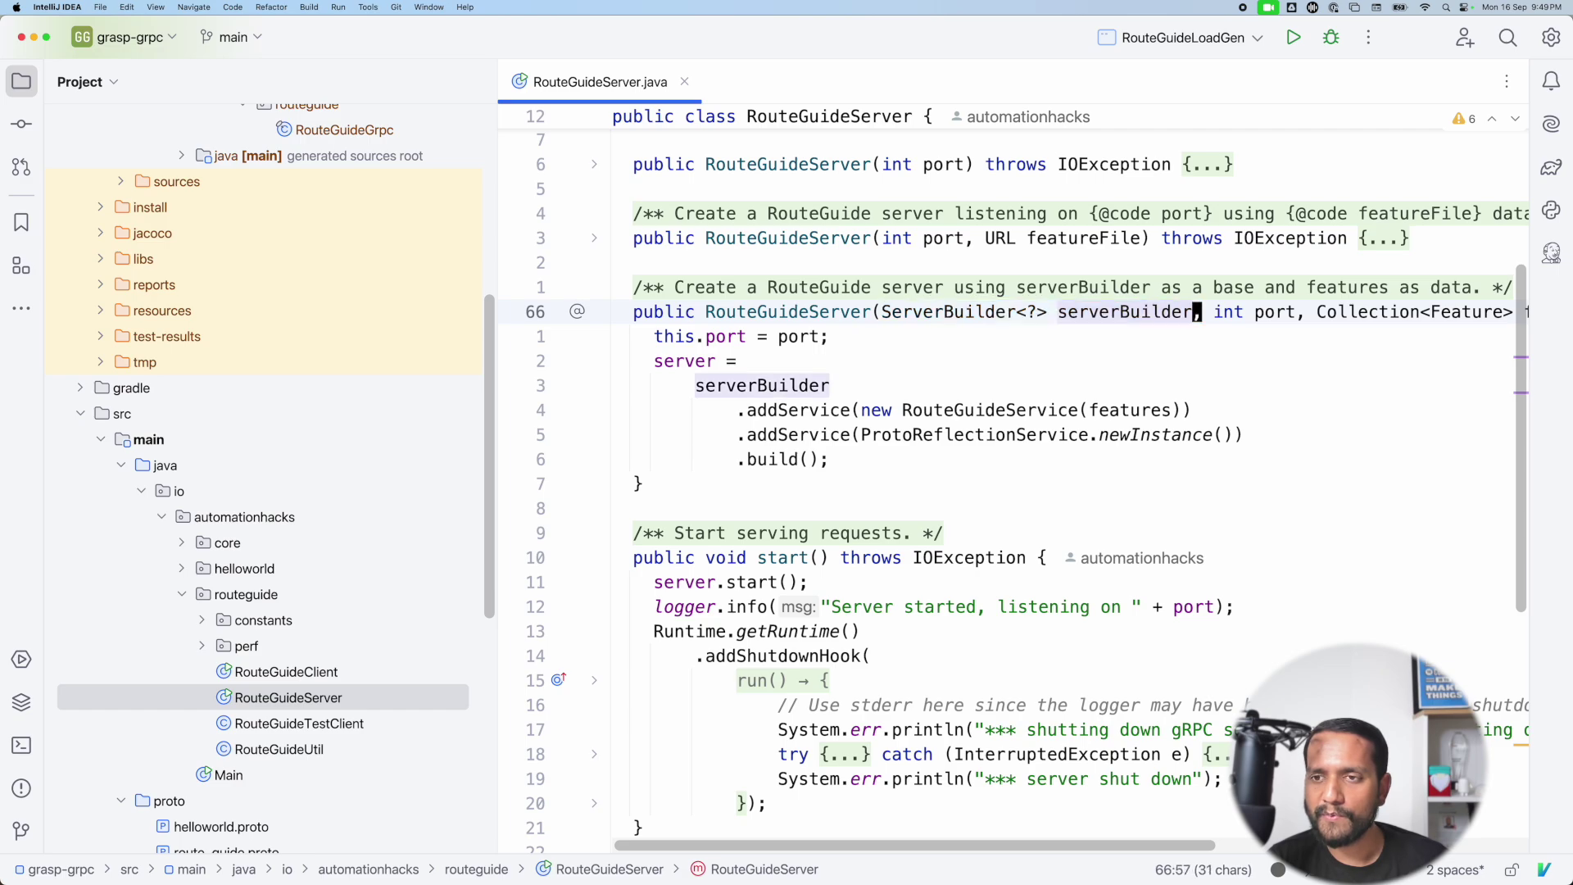
key(alt+Right)
key(Right)
key(alt+Right)
key(alt+Right)
key(alt+Right)
key(alt+Right)
key(alt+Left)
key(alt+Left)
key(shift+alt+Right)
key(shift+alt+Right)
key(Right)
key(Left)
Step across the this.port = port assignment and down to the serverBuilder chain
key(Down)
key(Down)
key(Up)
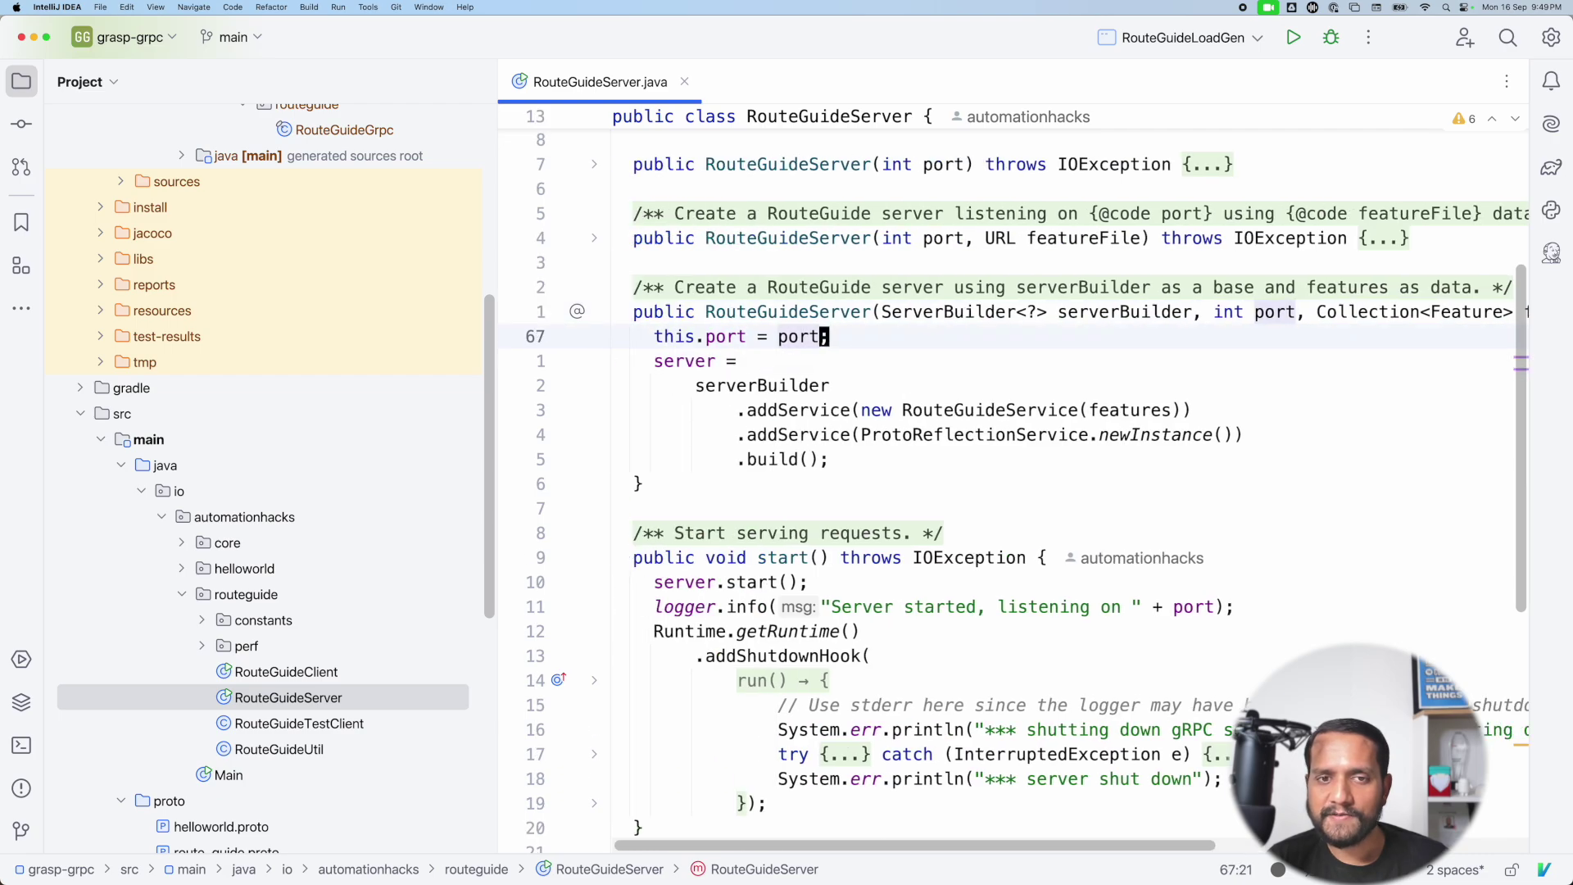
key(alt+Left)
key(alt+Left)
key(alt+Left)
key(alt+Left)
key(shift+alt+Right)
key(shift+alt+Right)
key(shift+alt+Right)
key(shift+alt+Right)
key(shift+alt+Right)
key(Right)
key(Left)
key(Down)
key(Left)
key(Left)
key(Left)
key(Down)
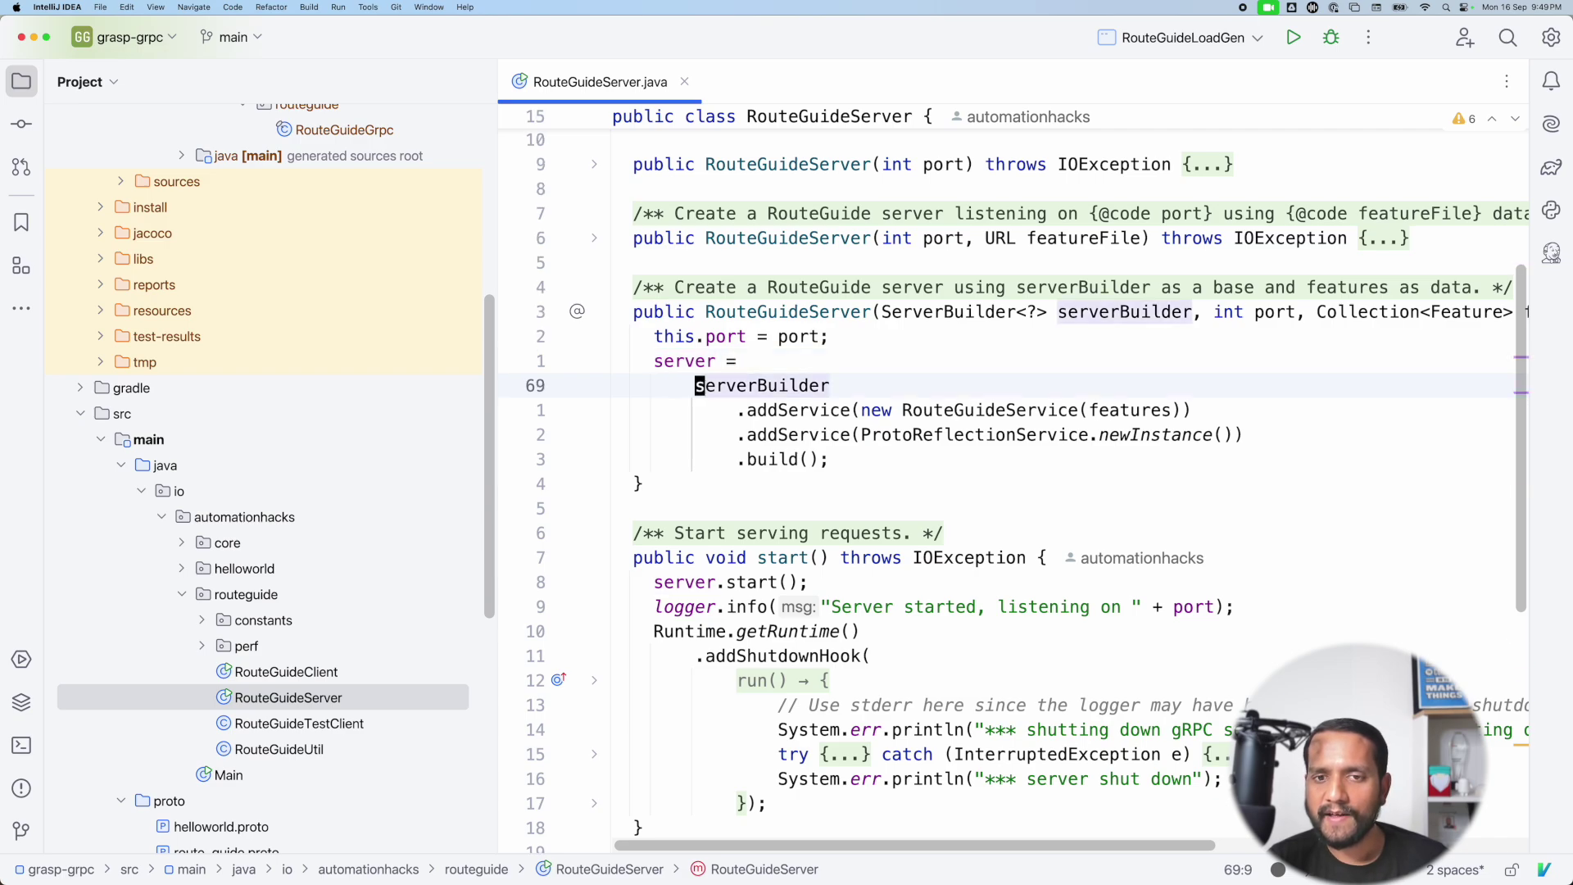
Select RouteGuideService and its features argument in the first addService call on line 70
key(Down)
key(alt+Right)
key(Right)
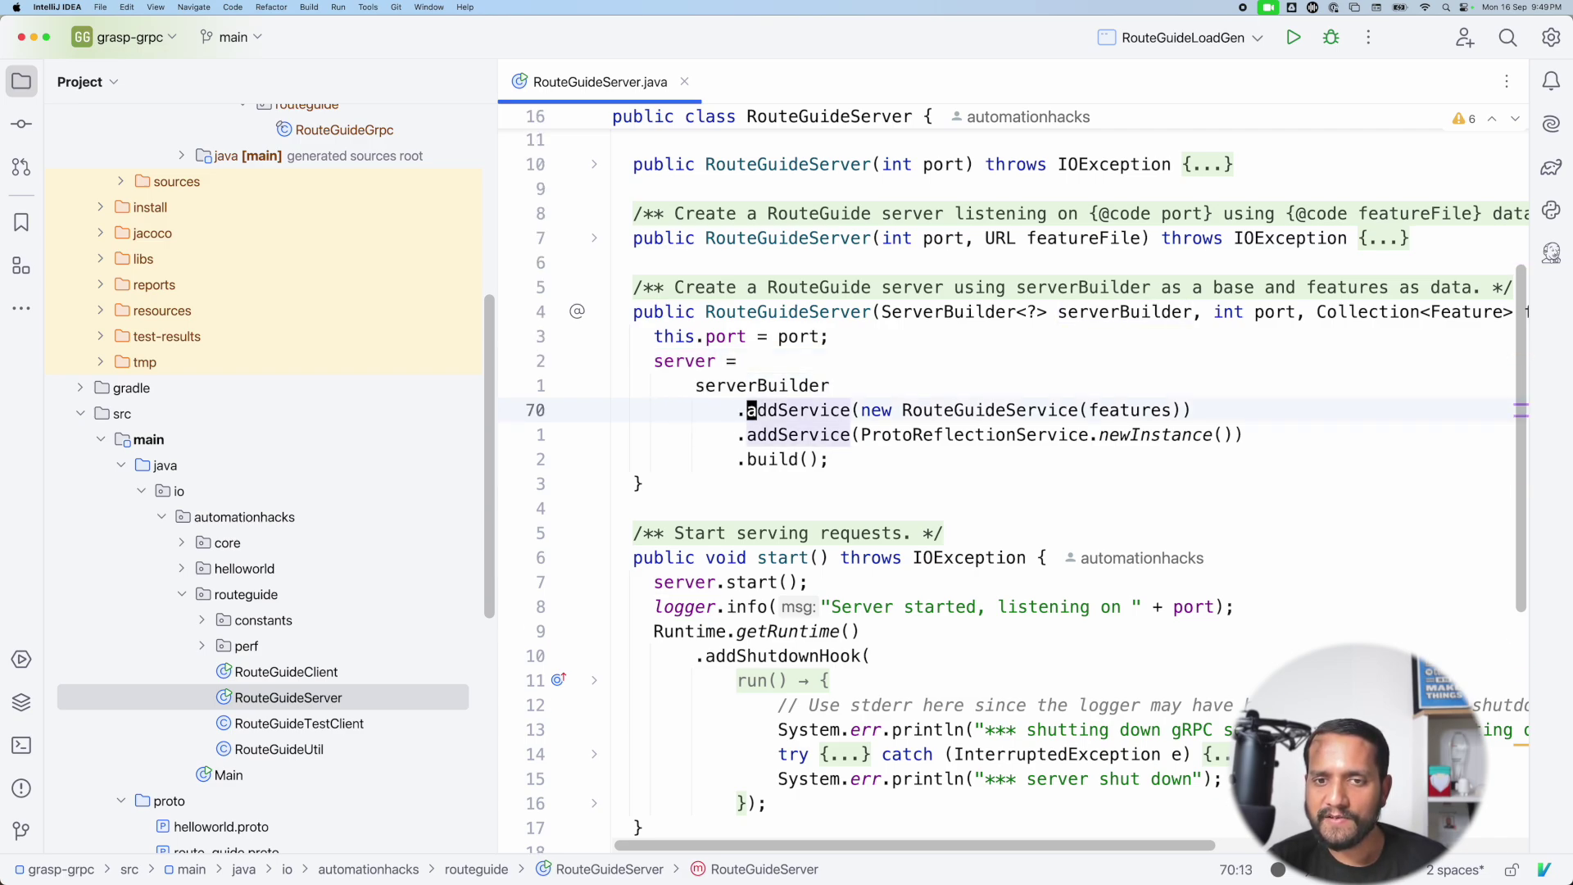
key(alt+Right)
key(Right)
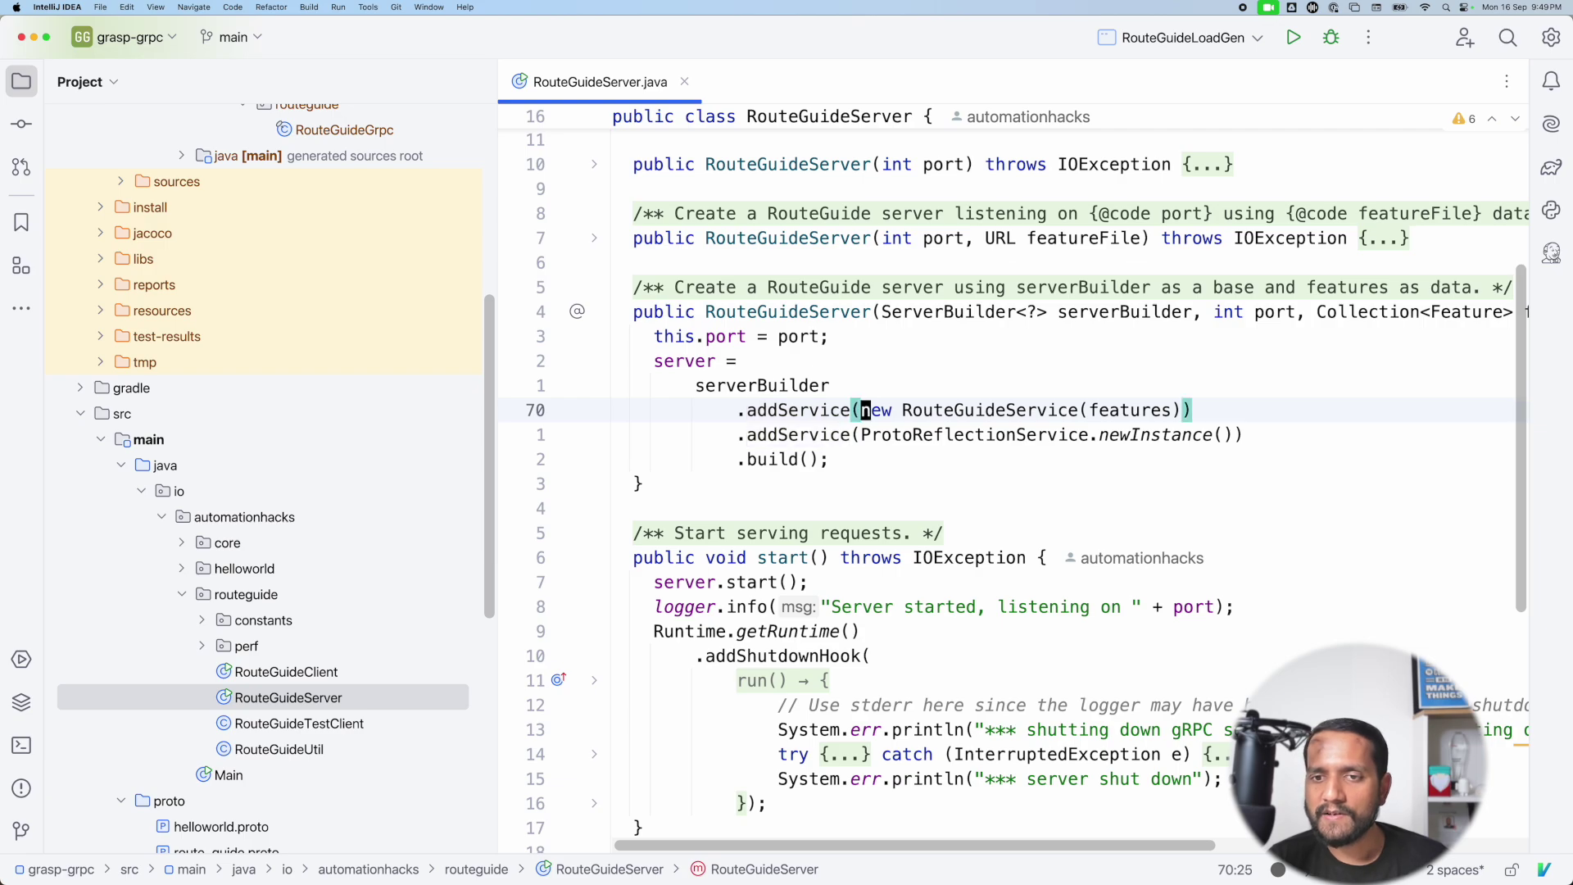
key(alt+Right)
key(Right)
key(shift+alt+Right)
key(shift+alt+Right)
key(shift+alt+Right)
key(shift+alt+Left)
key(shift+alt+Left)
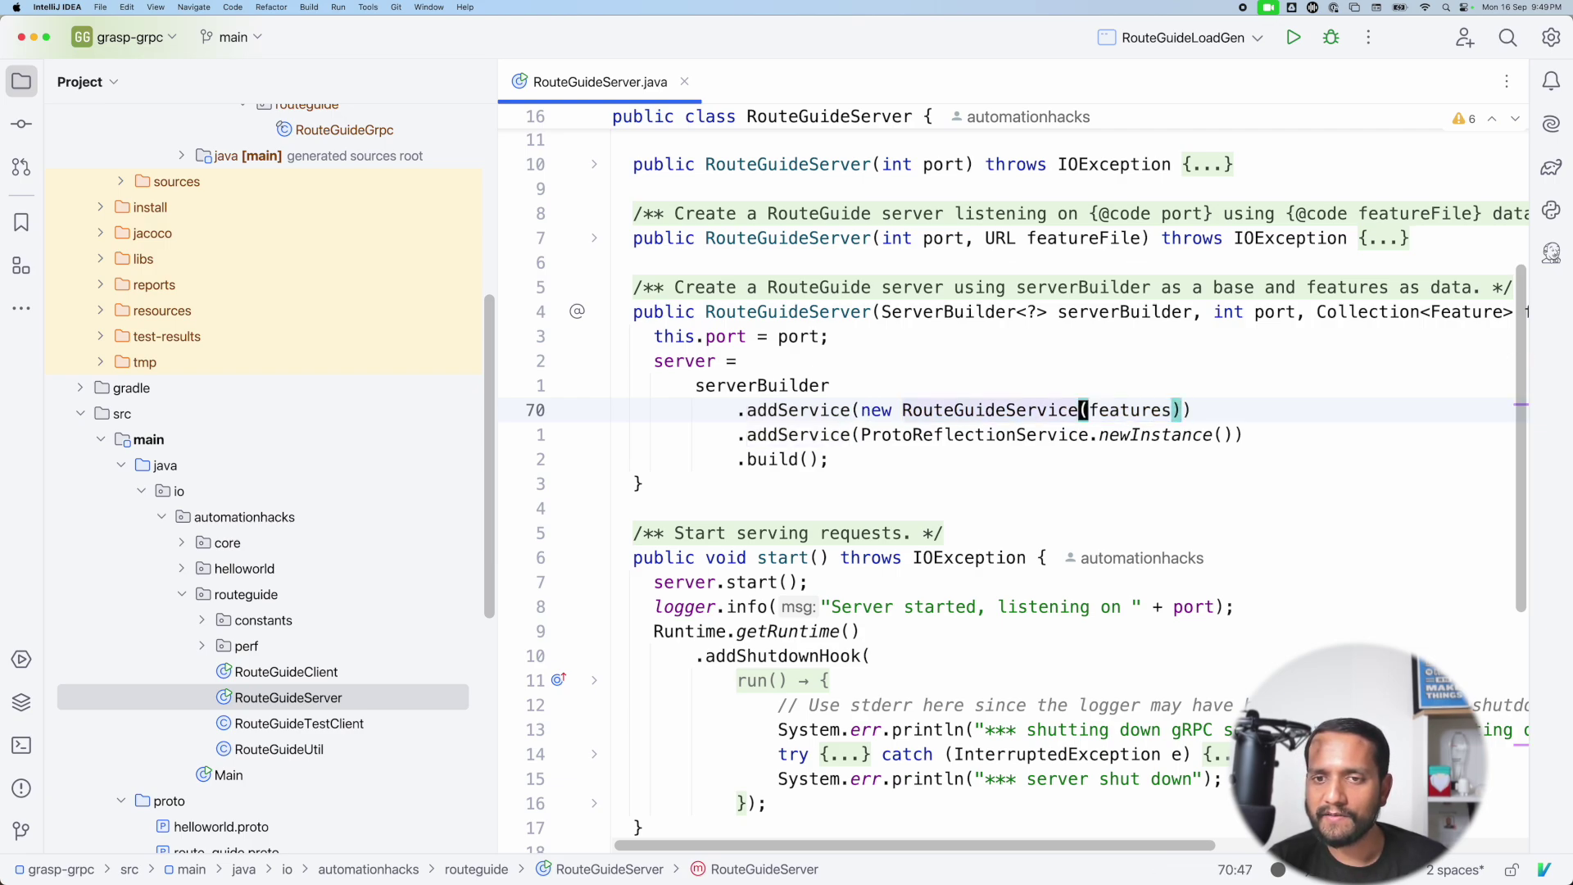
key(shift+alt+Left)
key(alt+Right)
key(Right)
key(shift+alt+Right)
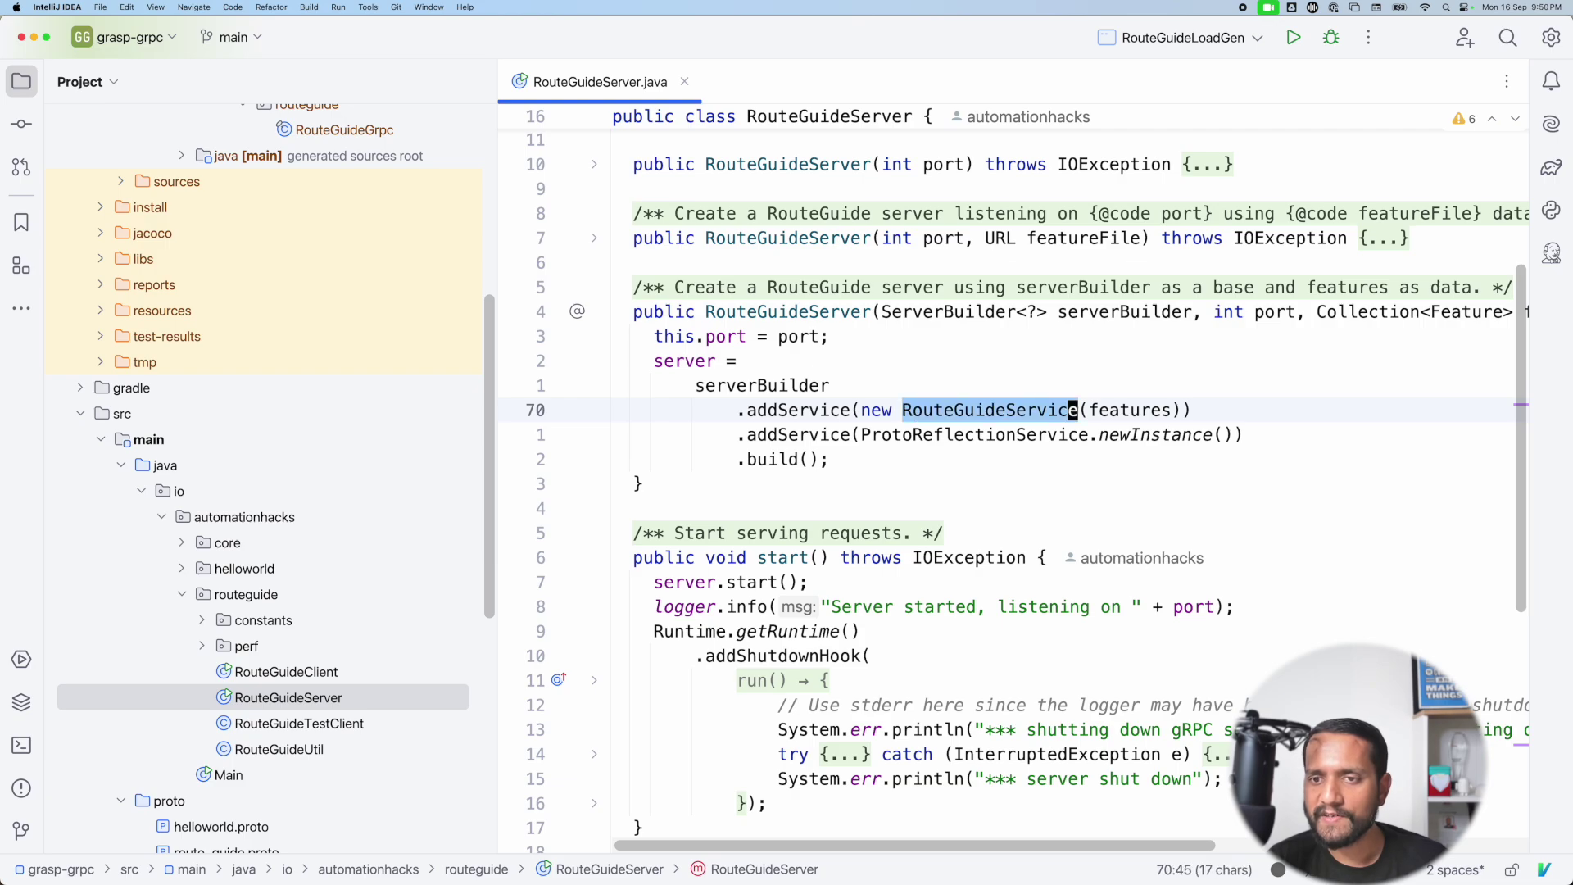
key(Right)
key(Right)
key(shift+alt+Right)
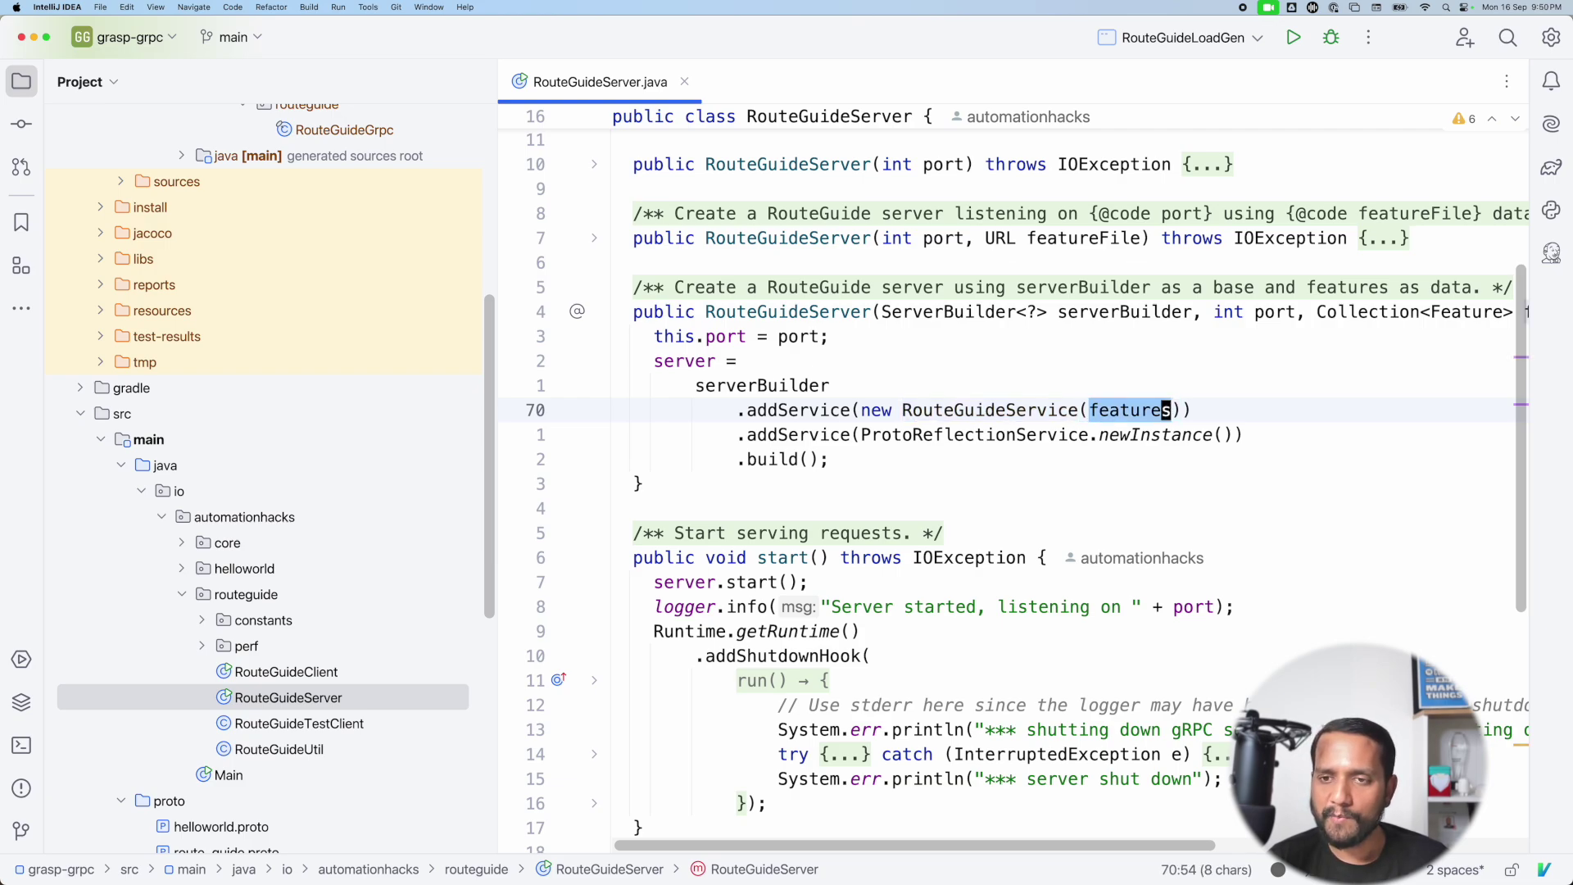
Select ProtoReflectionService.newInstance() in the second addService call on line 71
key(Down)
key(Home)
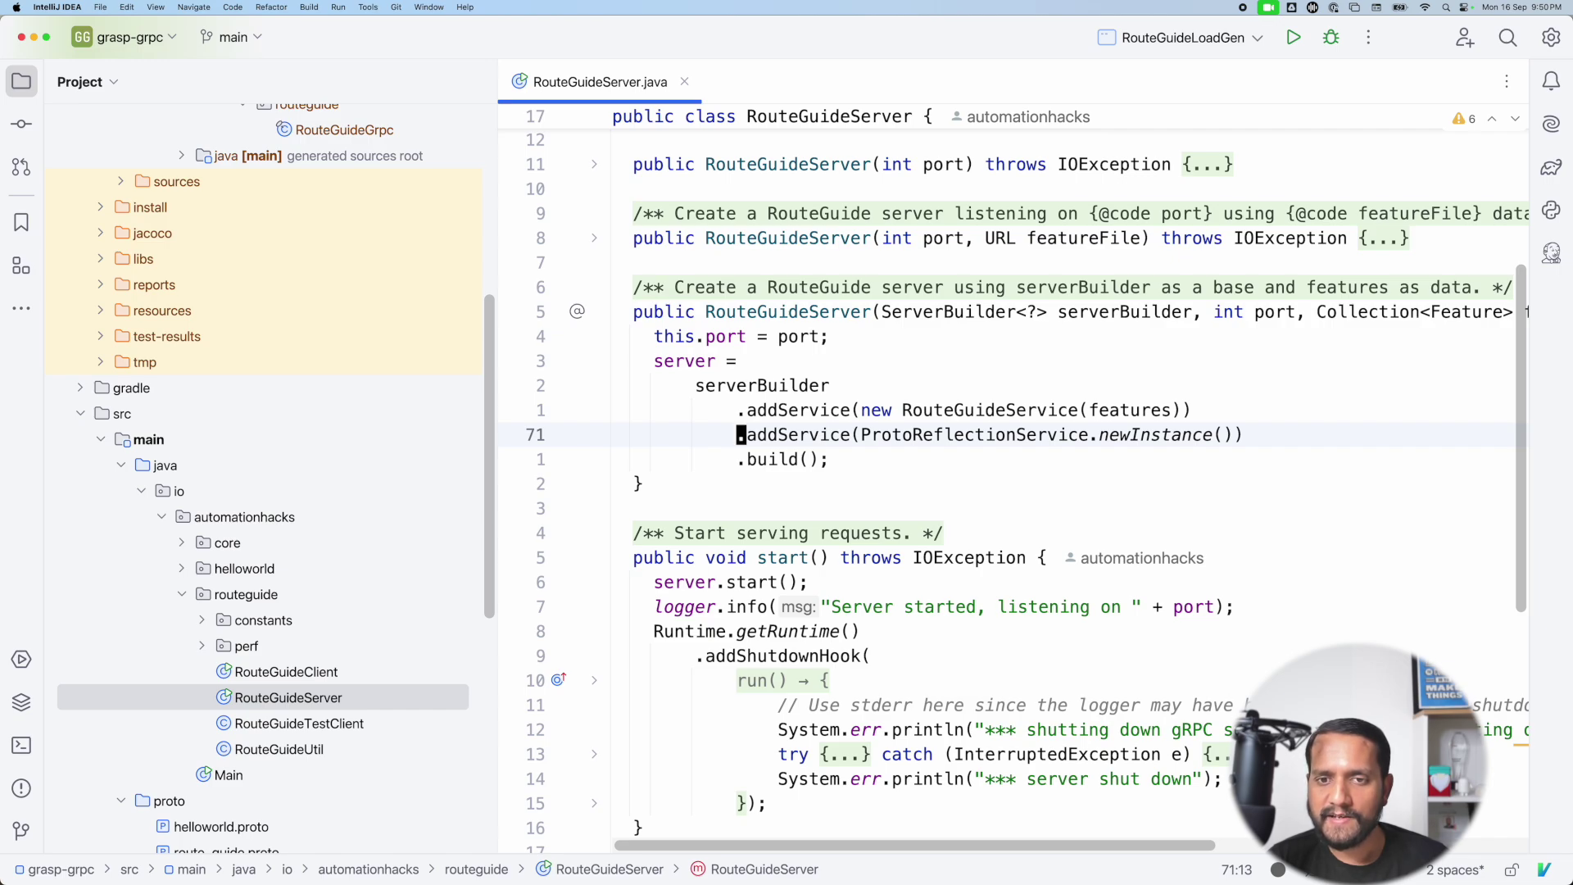
key(Right)
key(alt+Right)
key(Right)
key(shift+alt+Right)
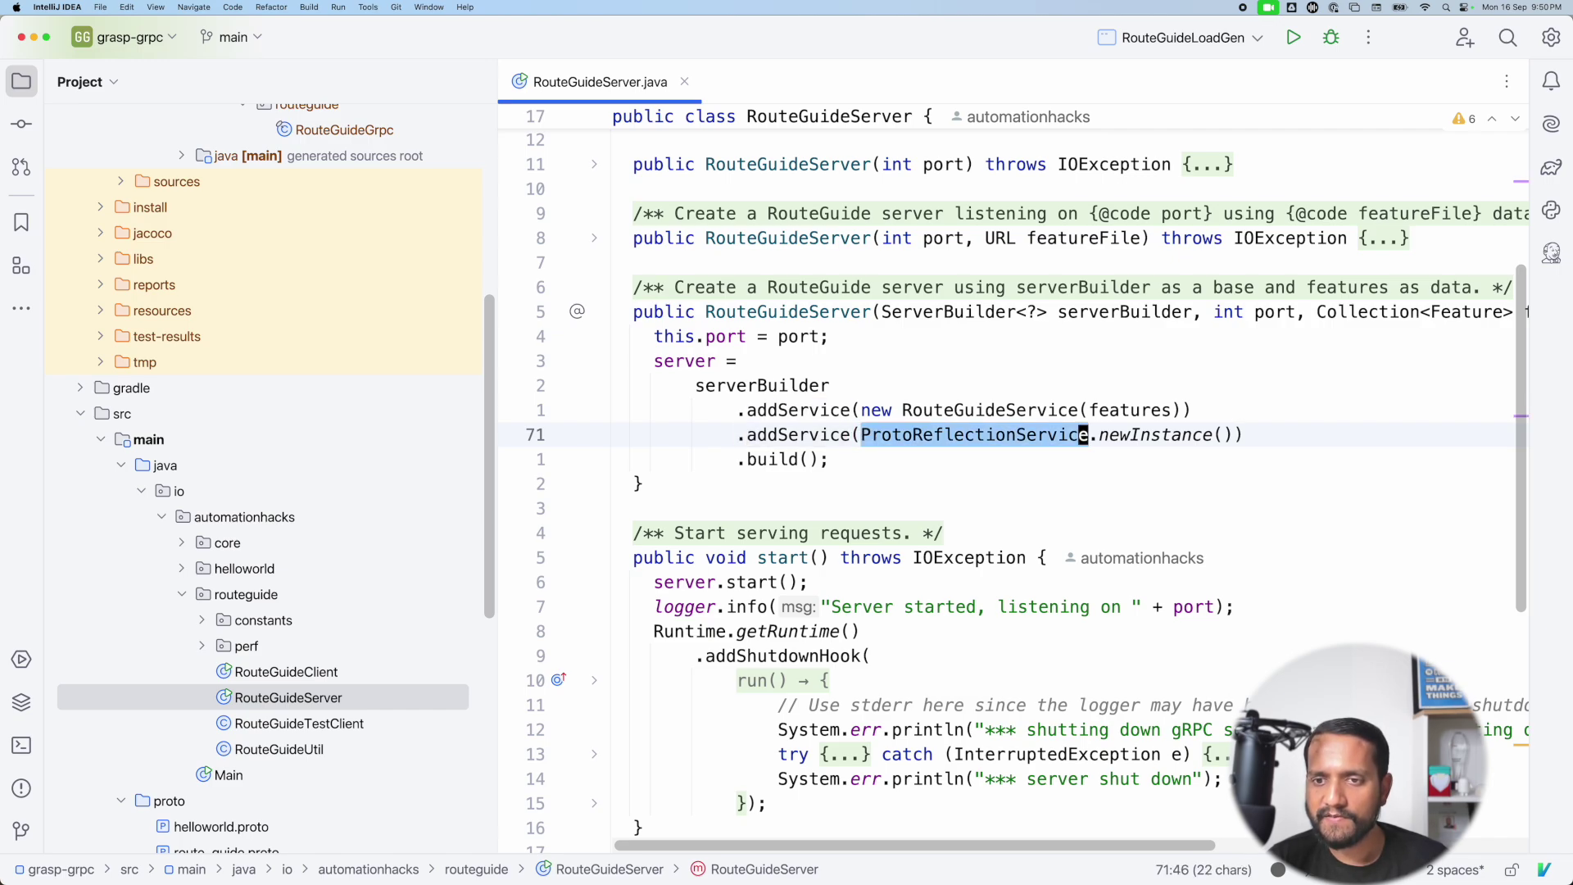
key(Right)
key(Right)
key(shift+alt+Right)
key(alt+Left)
key(alt+Left)
key(alt+Left)
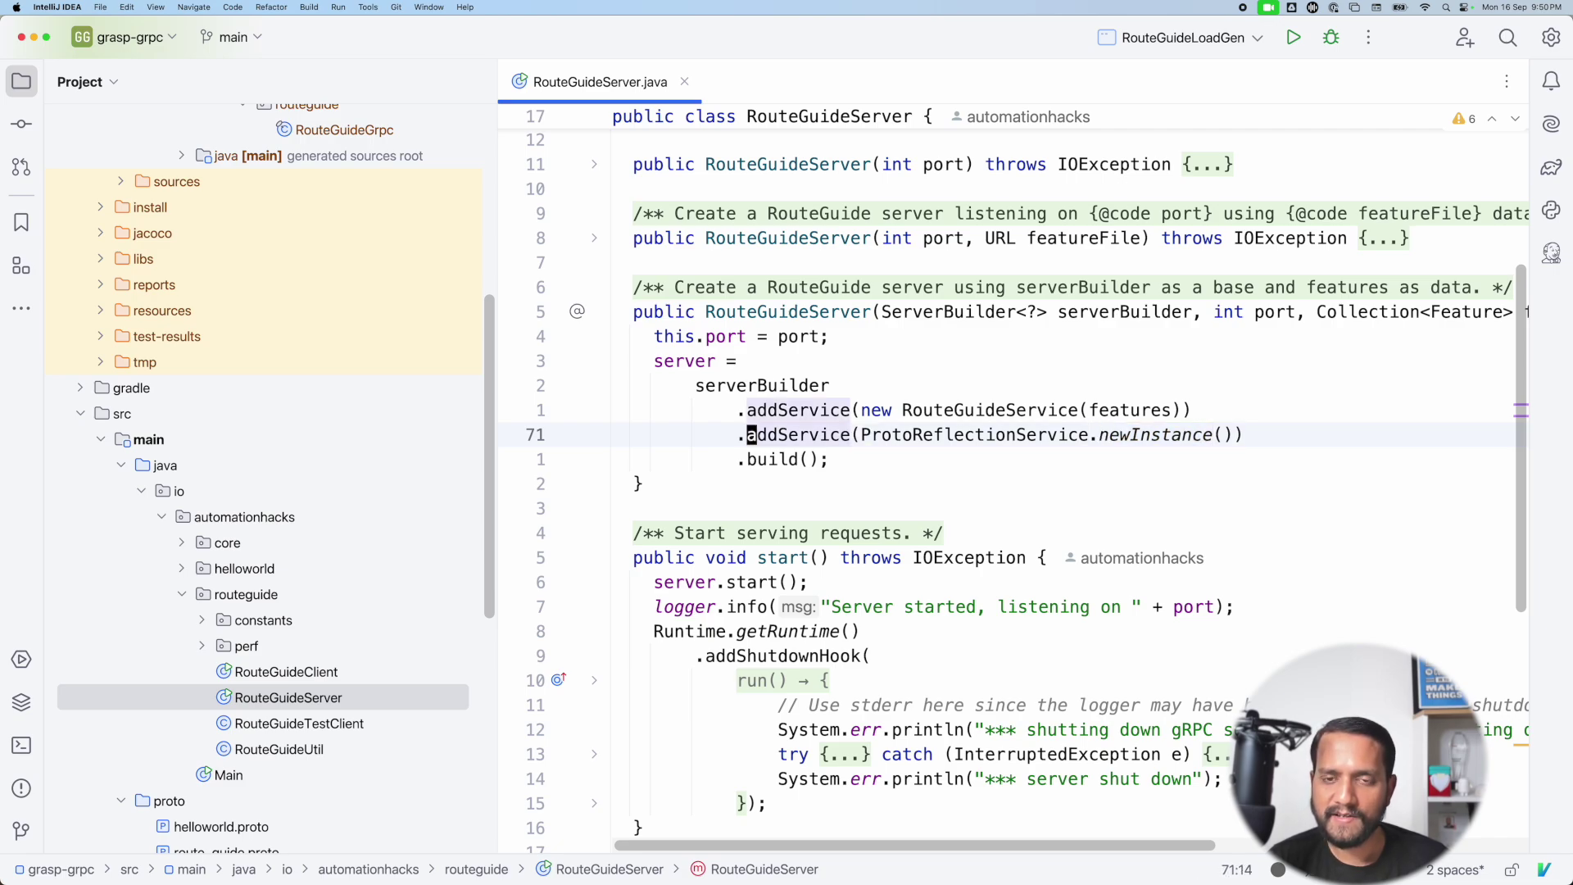
key(shift+alt+Right)
key(shift+alt+Right)
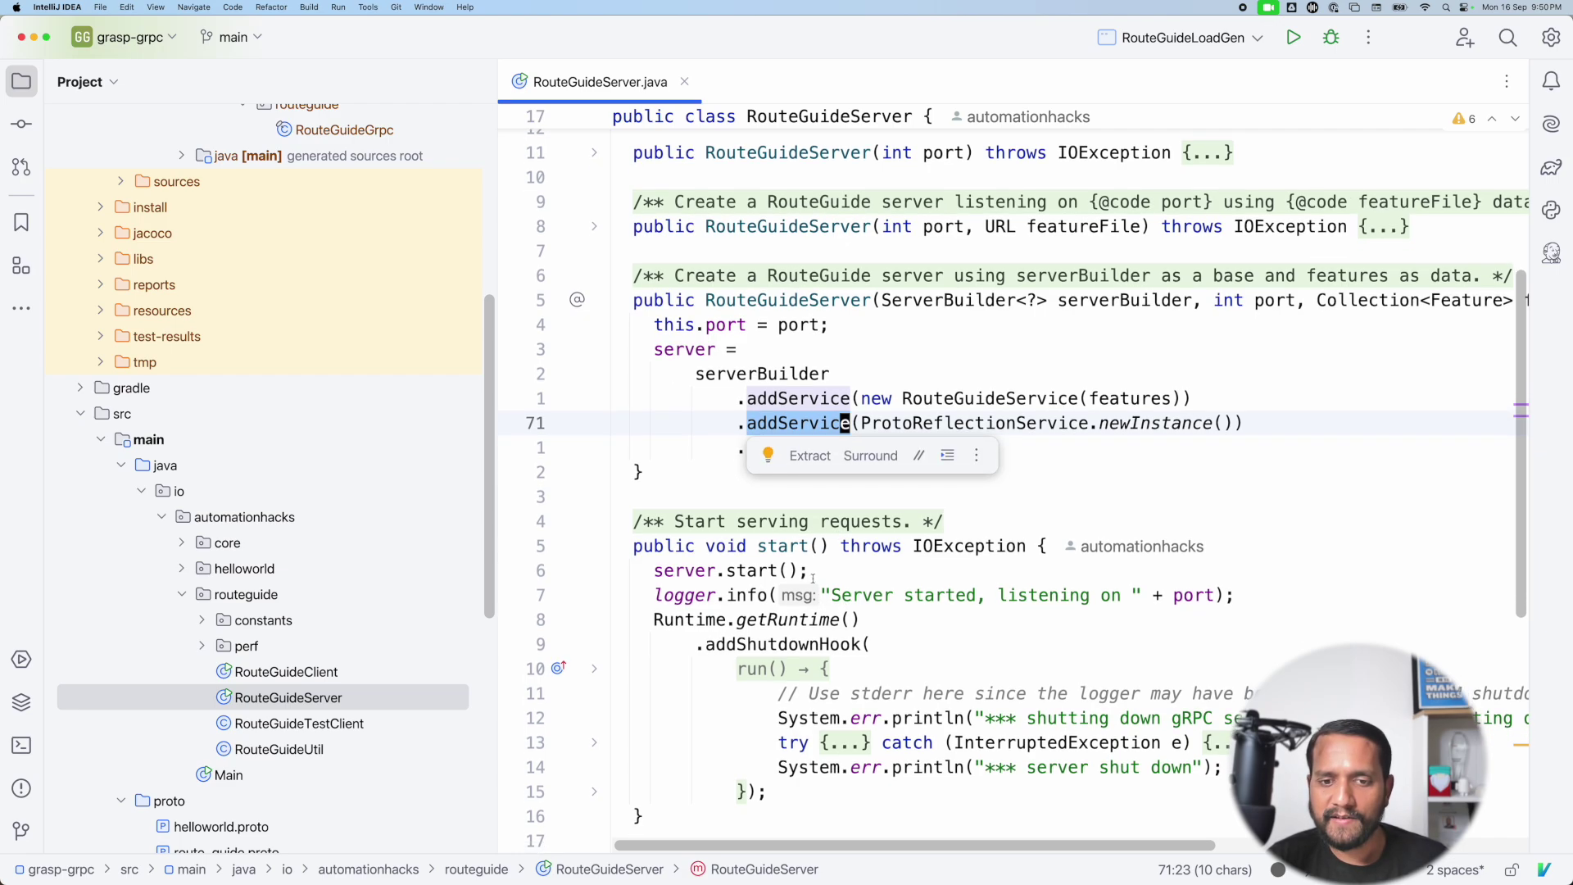
scroll(817, 605, down, 3)
scroll(836, 652, down, 4)
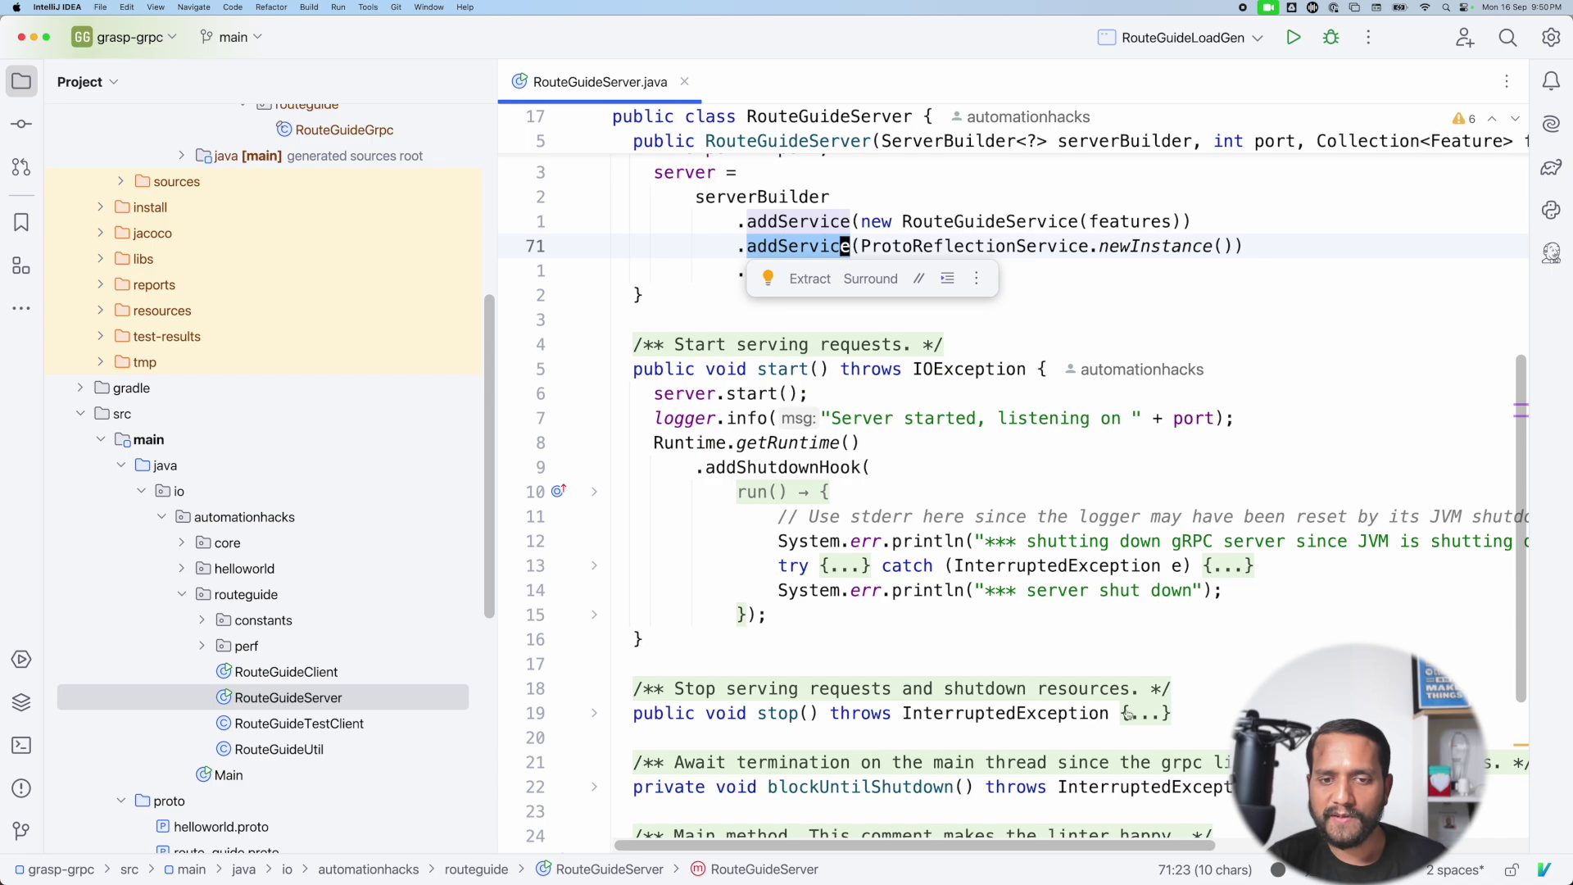
Unfold stop() and its if block, highlighting server != null, shutdown and awaitTermination
click(1128, 714)
scroll(885, 639, down, 3)
click(883, 636)
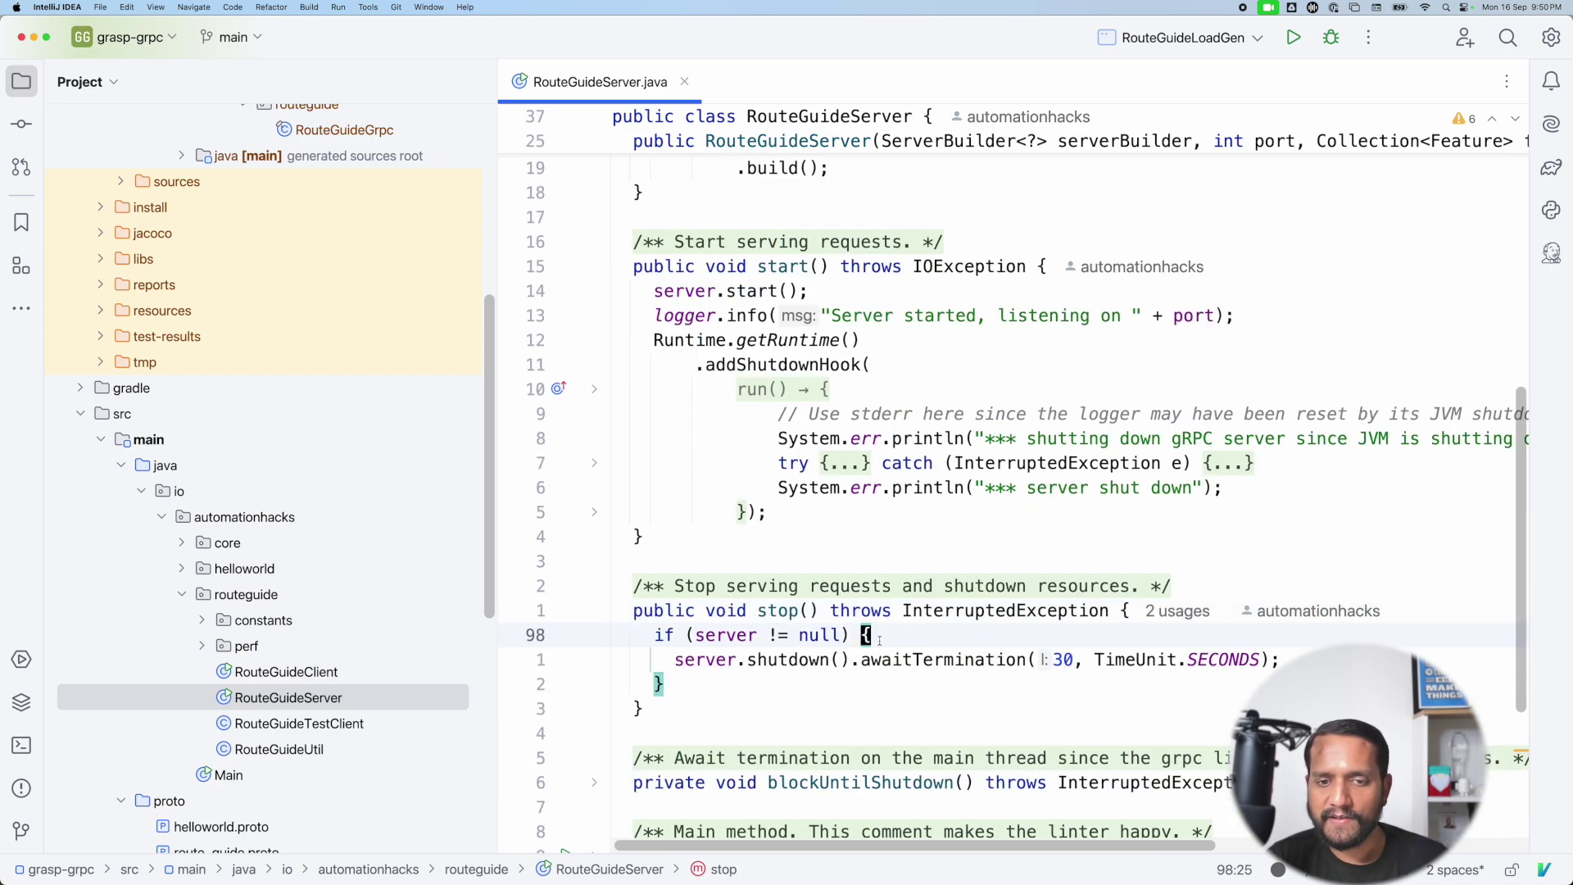
drag(696, 634, 837, 636)
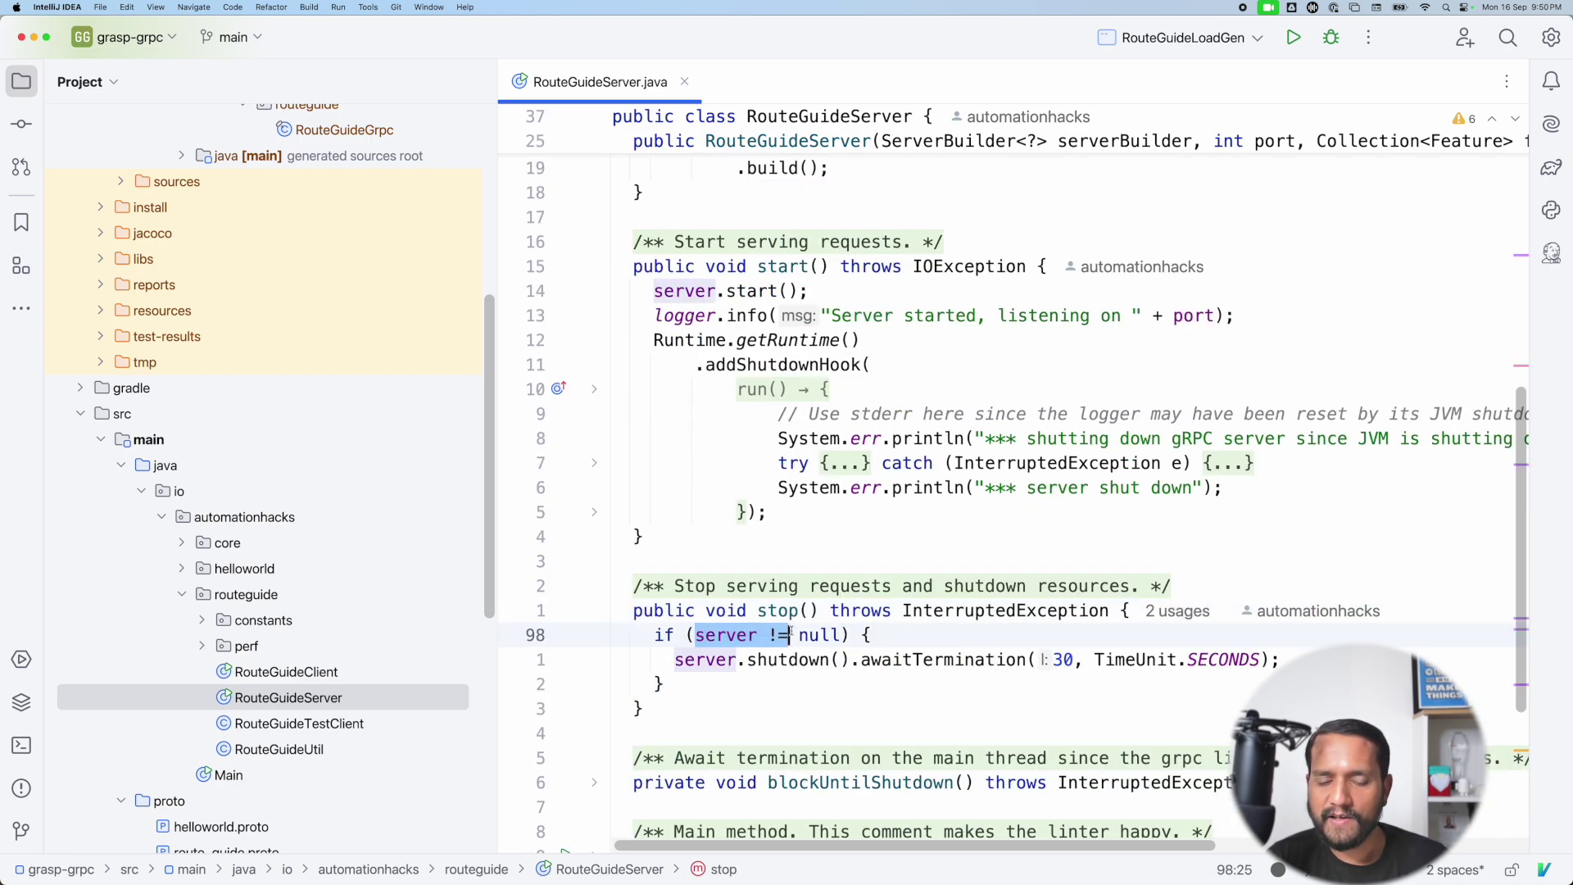
click(670, 659)
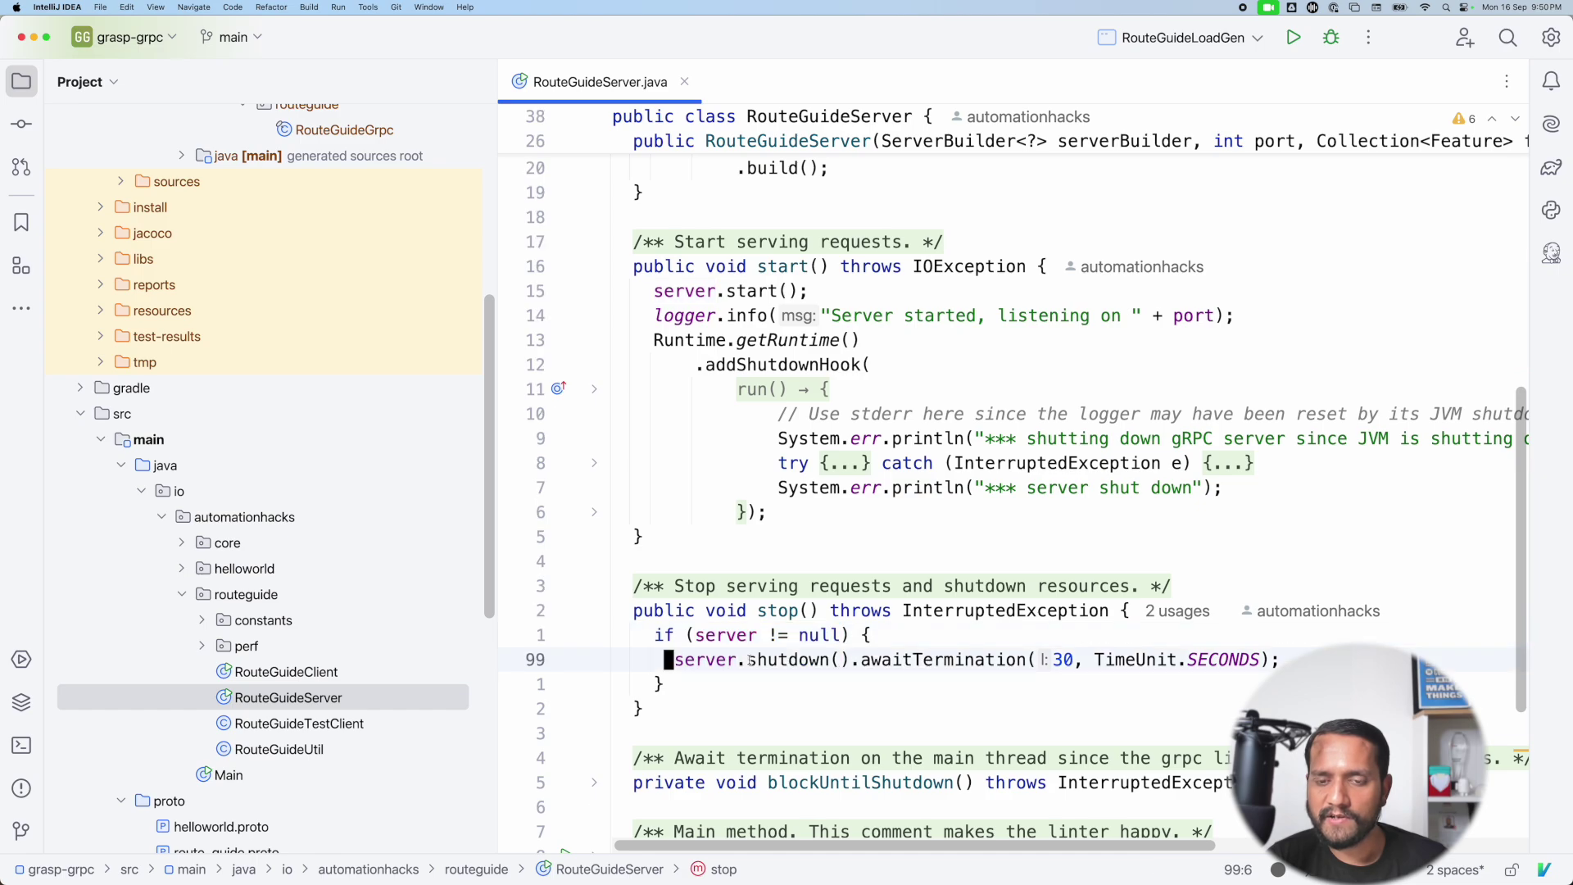
double_click(750, 660)
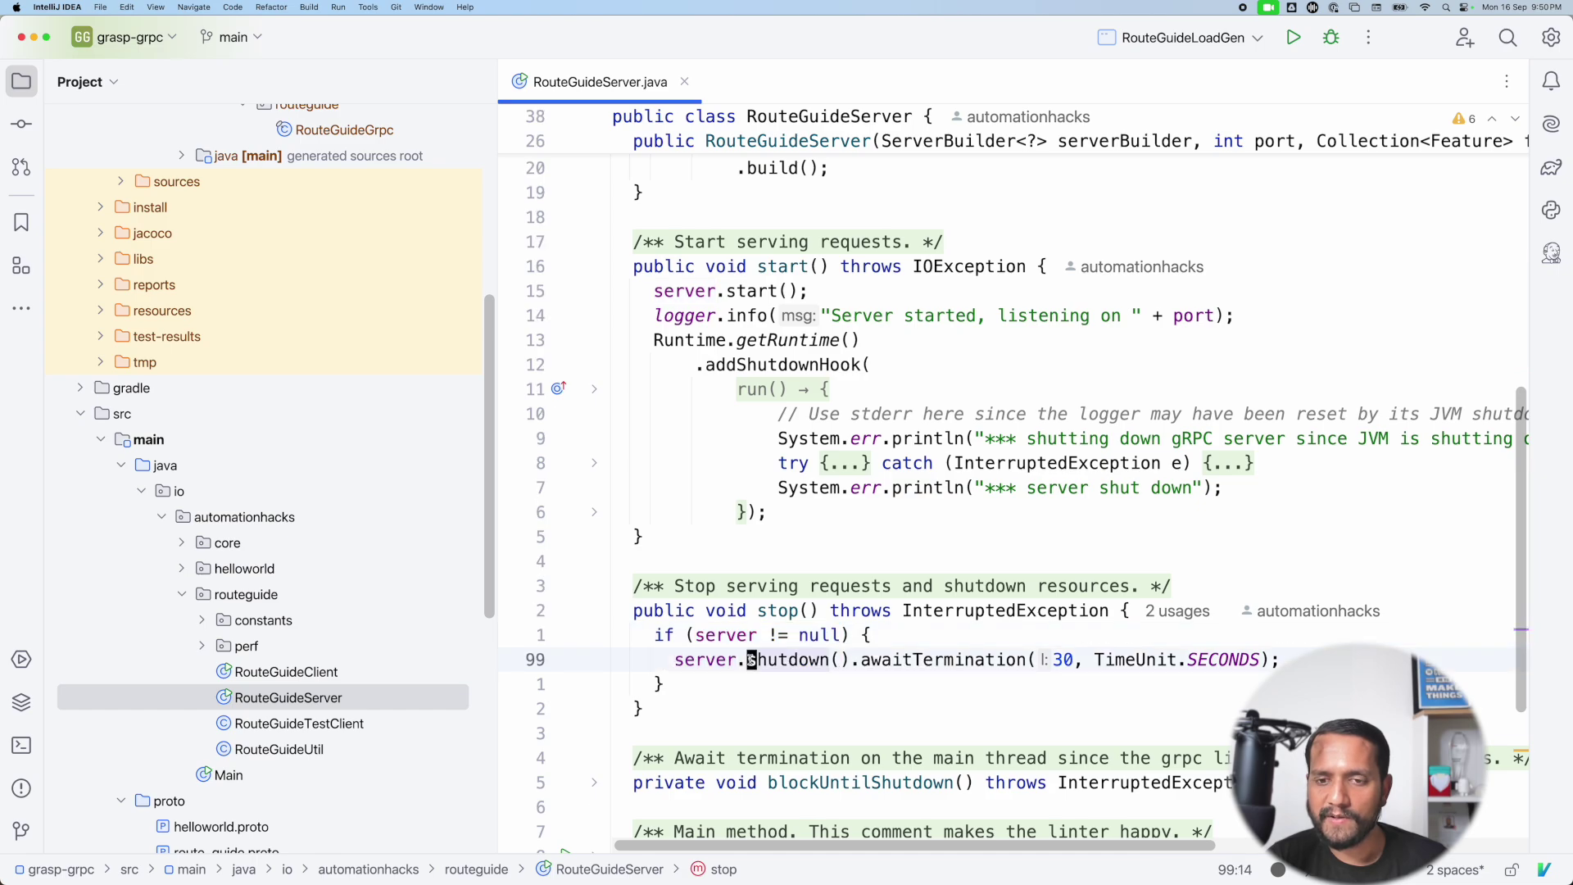
double_click(912, 660)
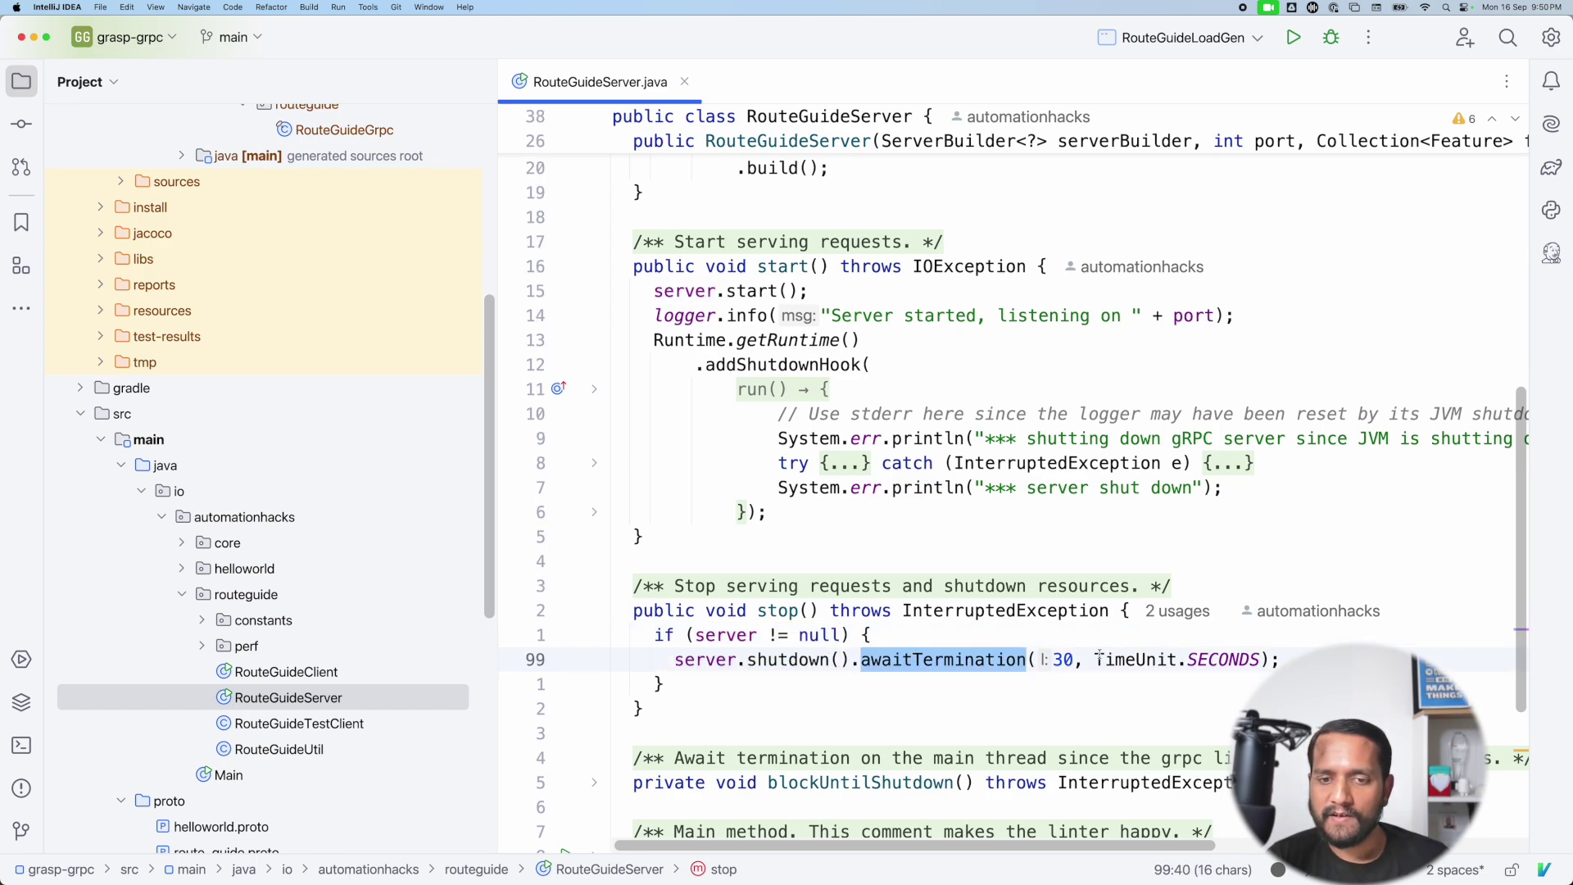
scroll(1030, 659, down, 2)
scroll(1029, 659, down, 3)
scroll(1030, 658, down, 1)
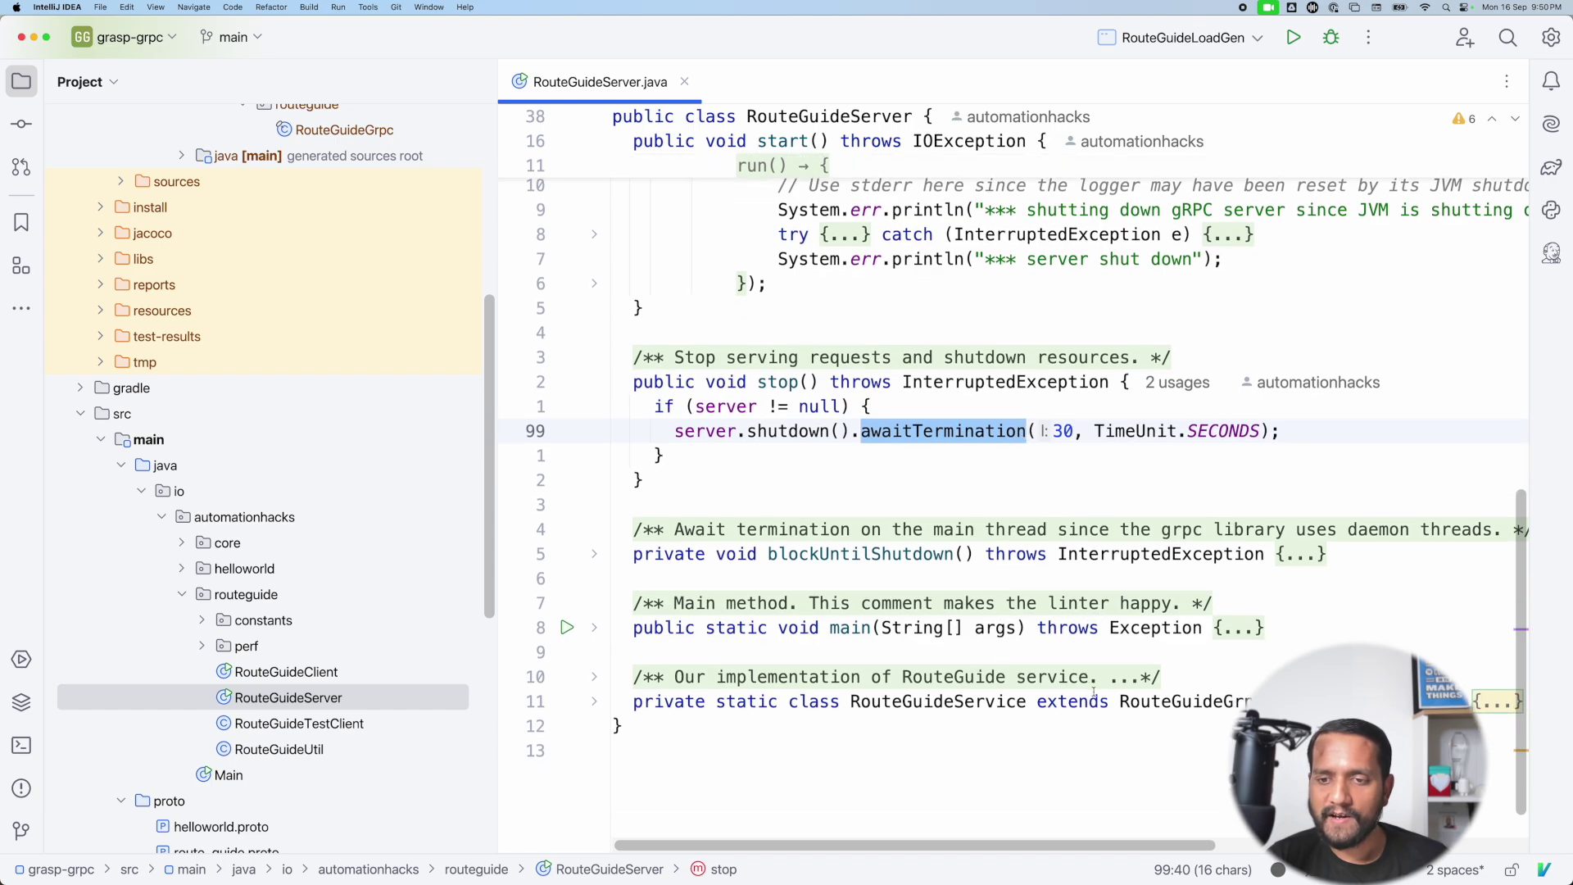
scroll(1094, 696, down, 1)
Expand the RouteGuideService class body and hide the project tree
click(1123, 674)
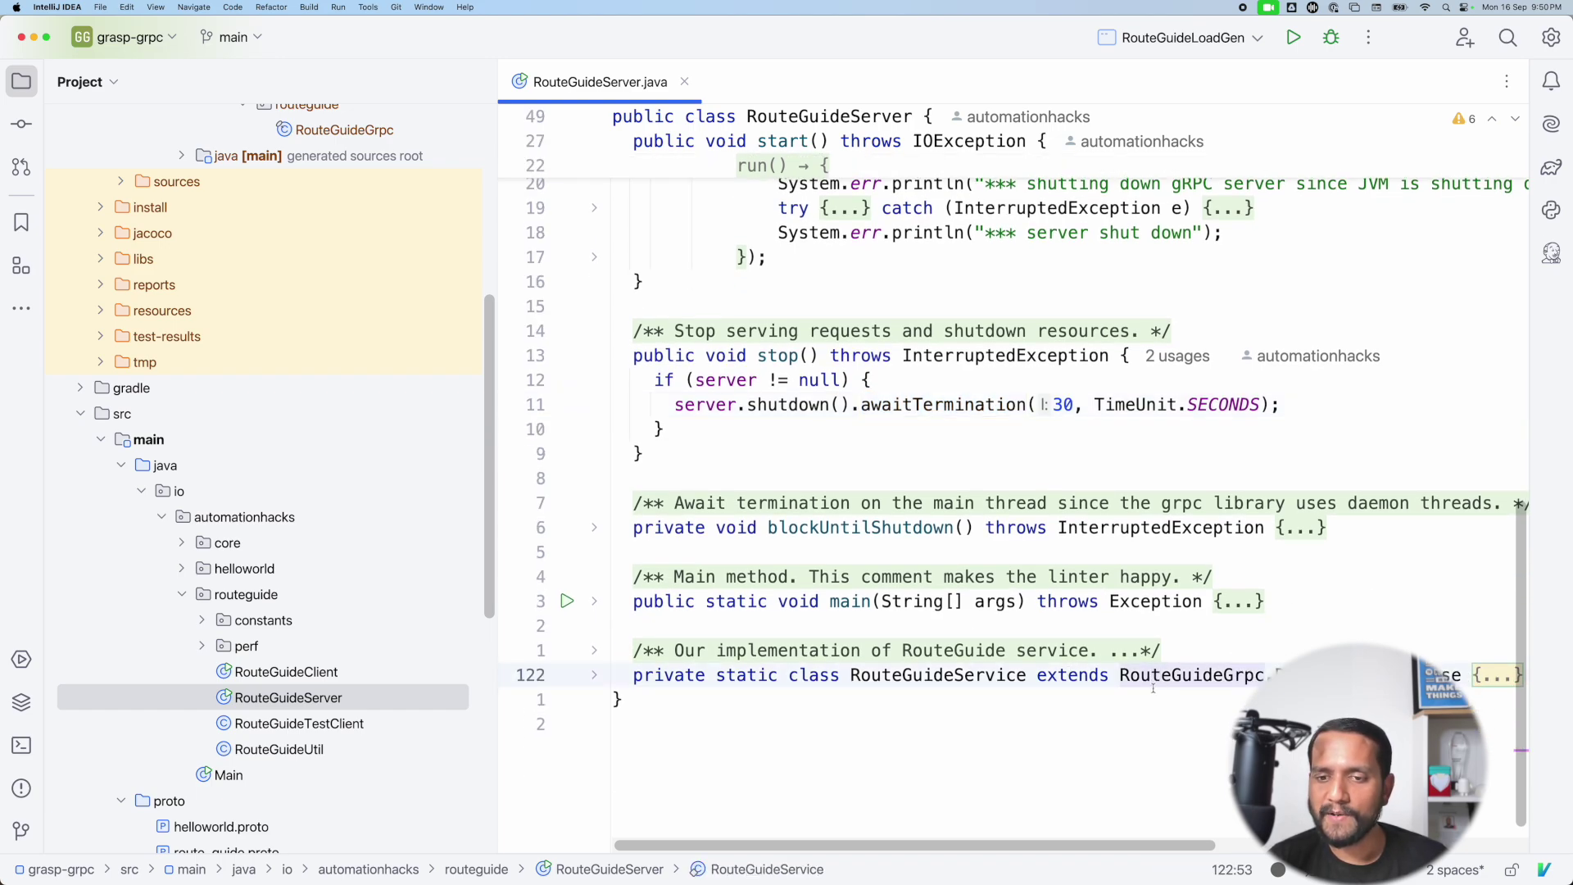
key(End)
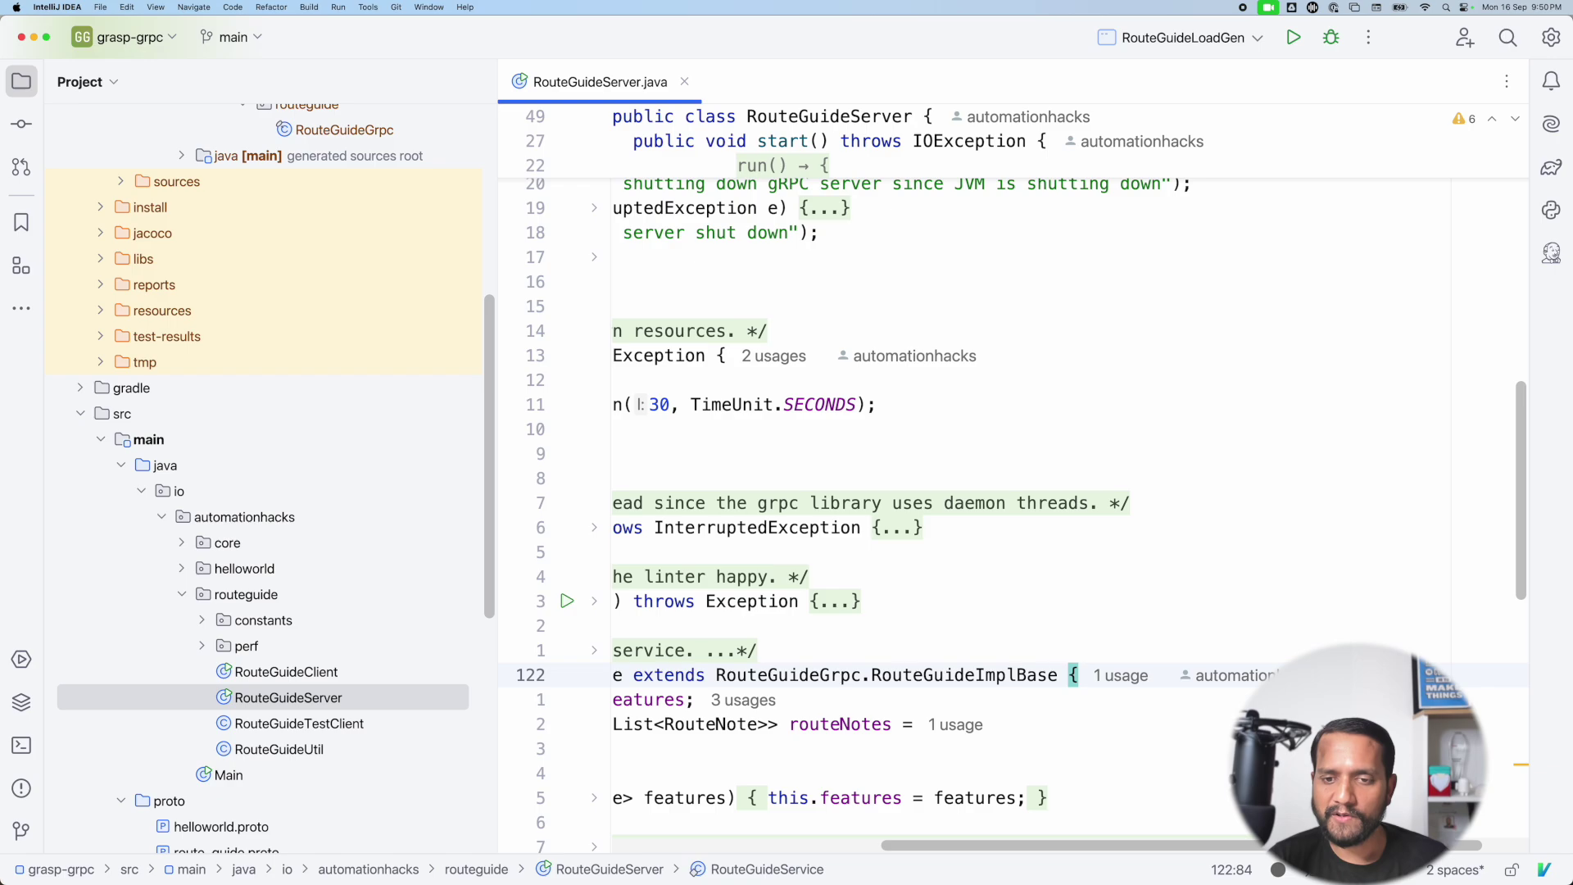
scroll(1020, 619, left, 3)
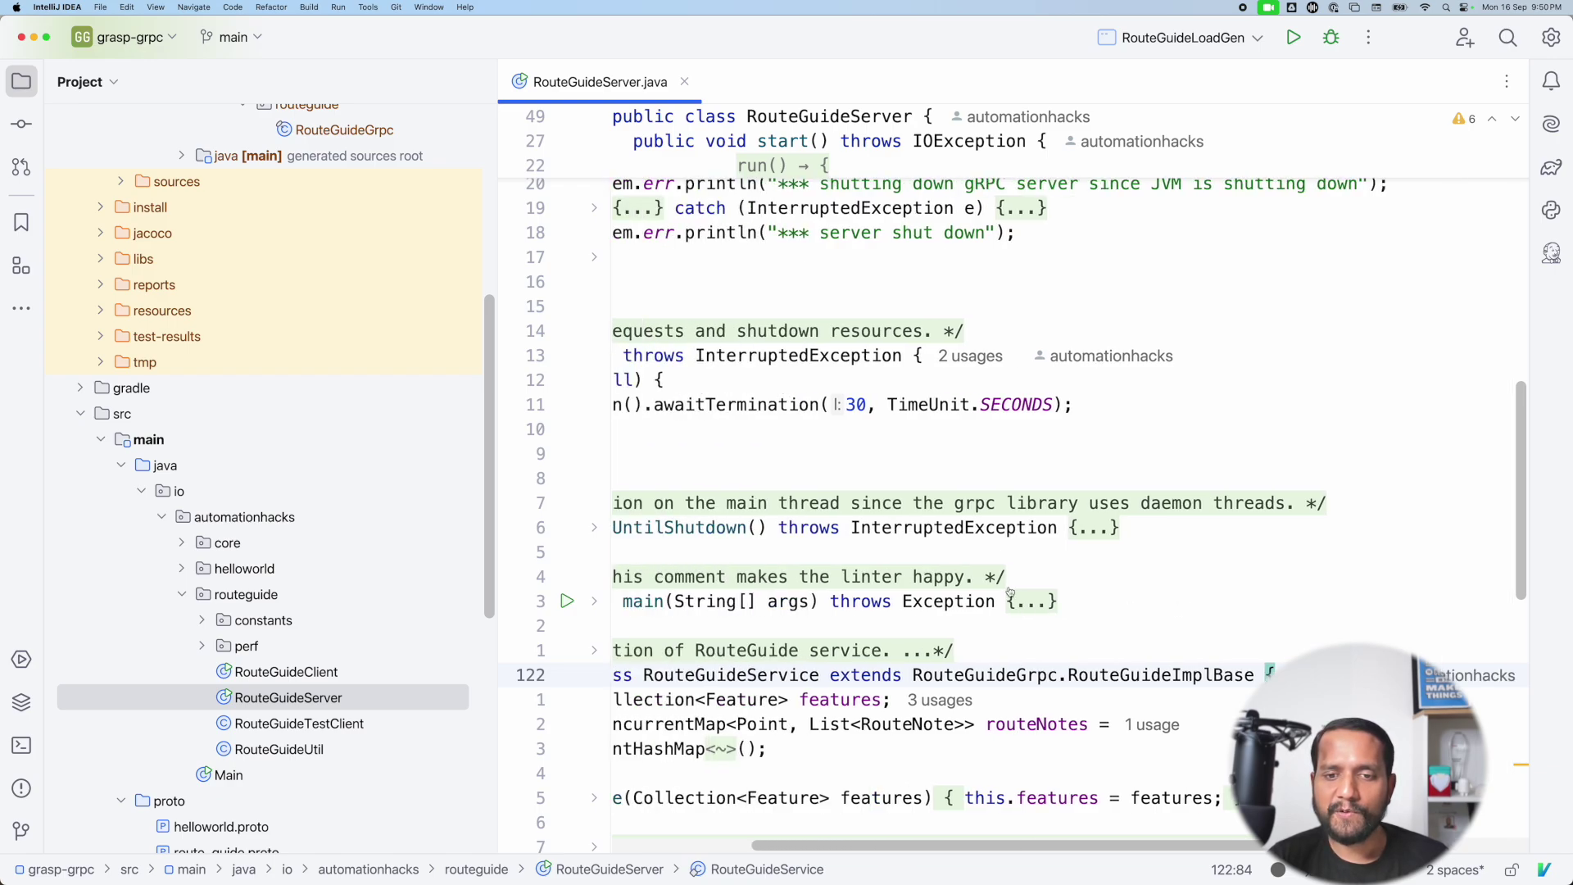
scroll(998, 517, down, 1)
scroll(1000, 513, down, 2)
scroll(1000, 515, left, 3)
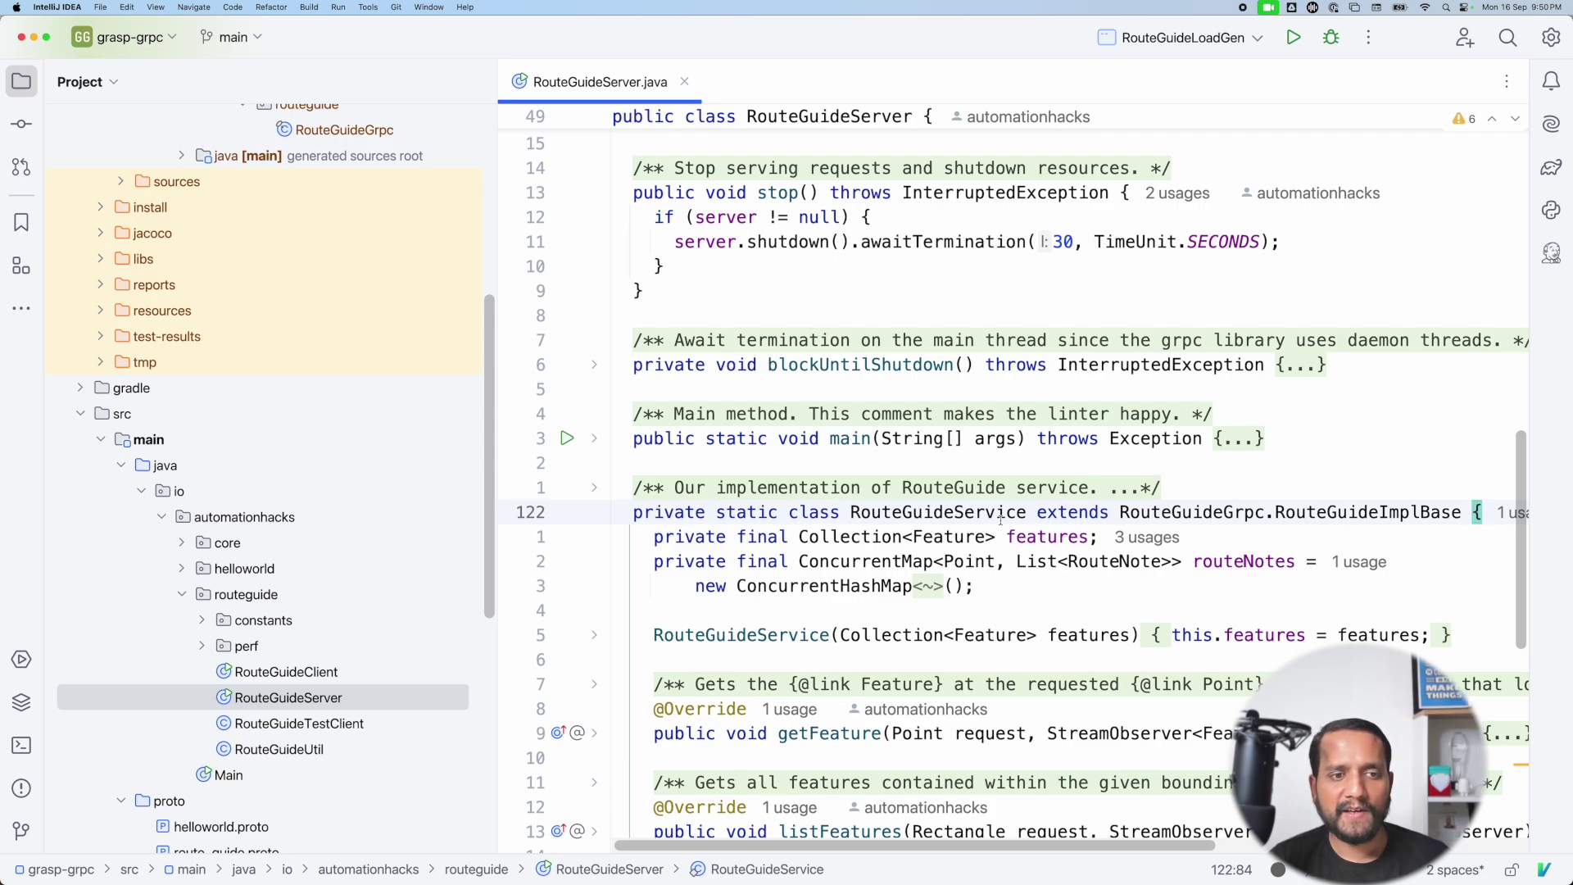
key(super+1)
scroll(588, 241, down, 1)
scroll(578, 501, down, 2)
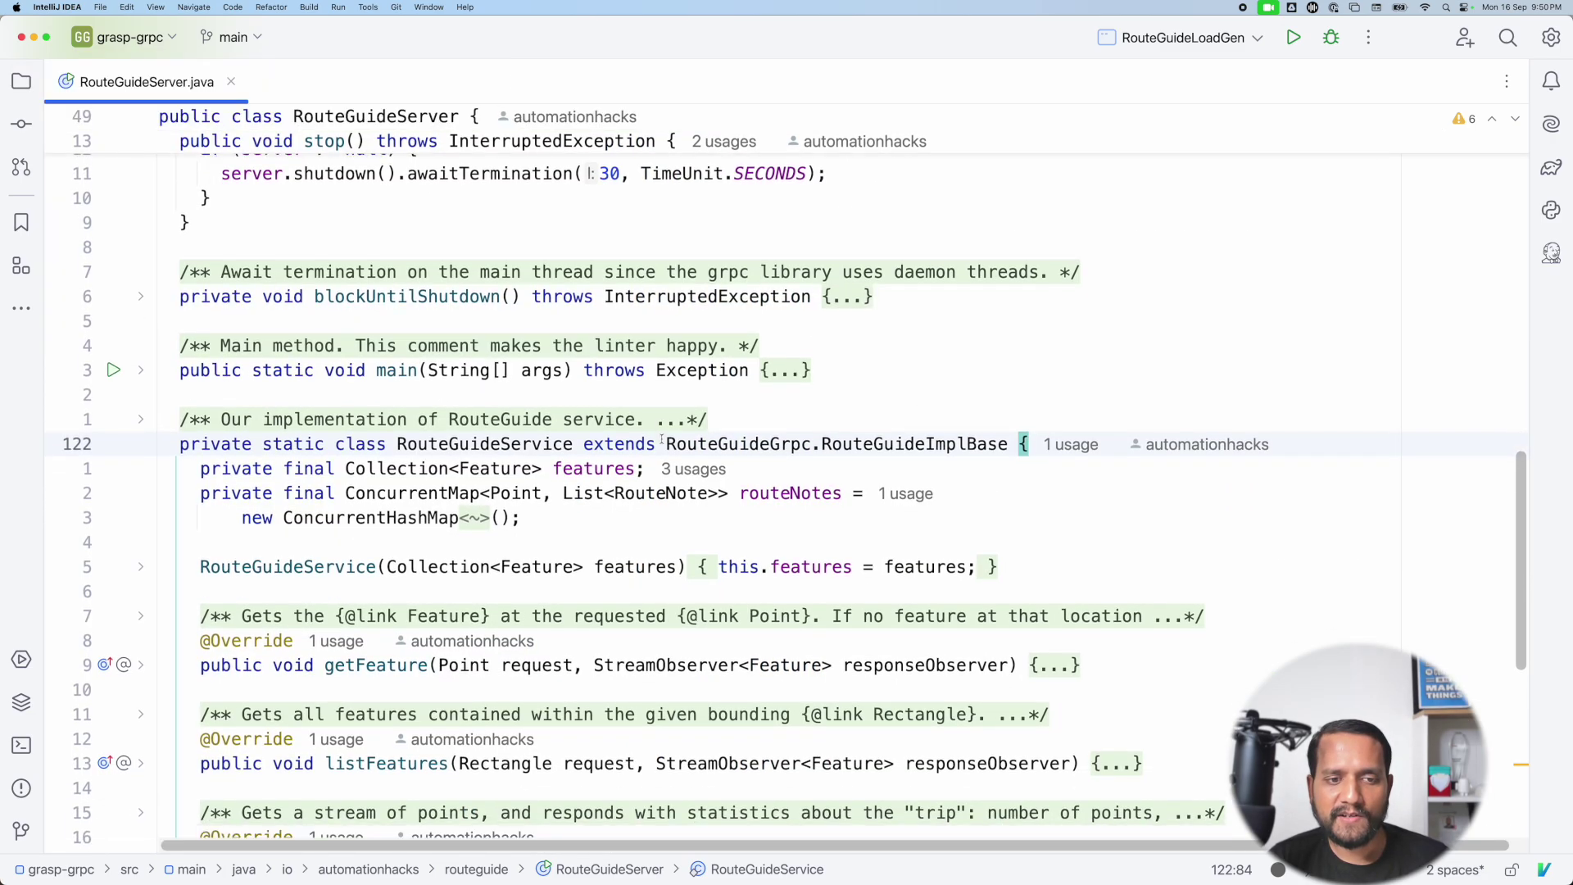
scroll(578, 500, down, 1)
scroll(577, 500, down, 2)
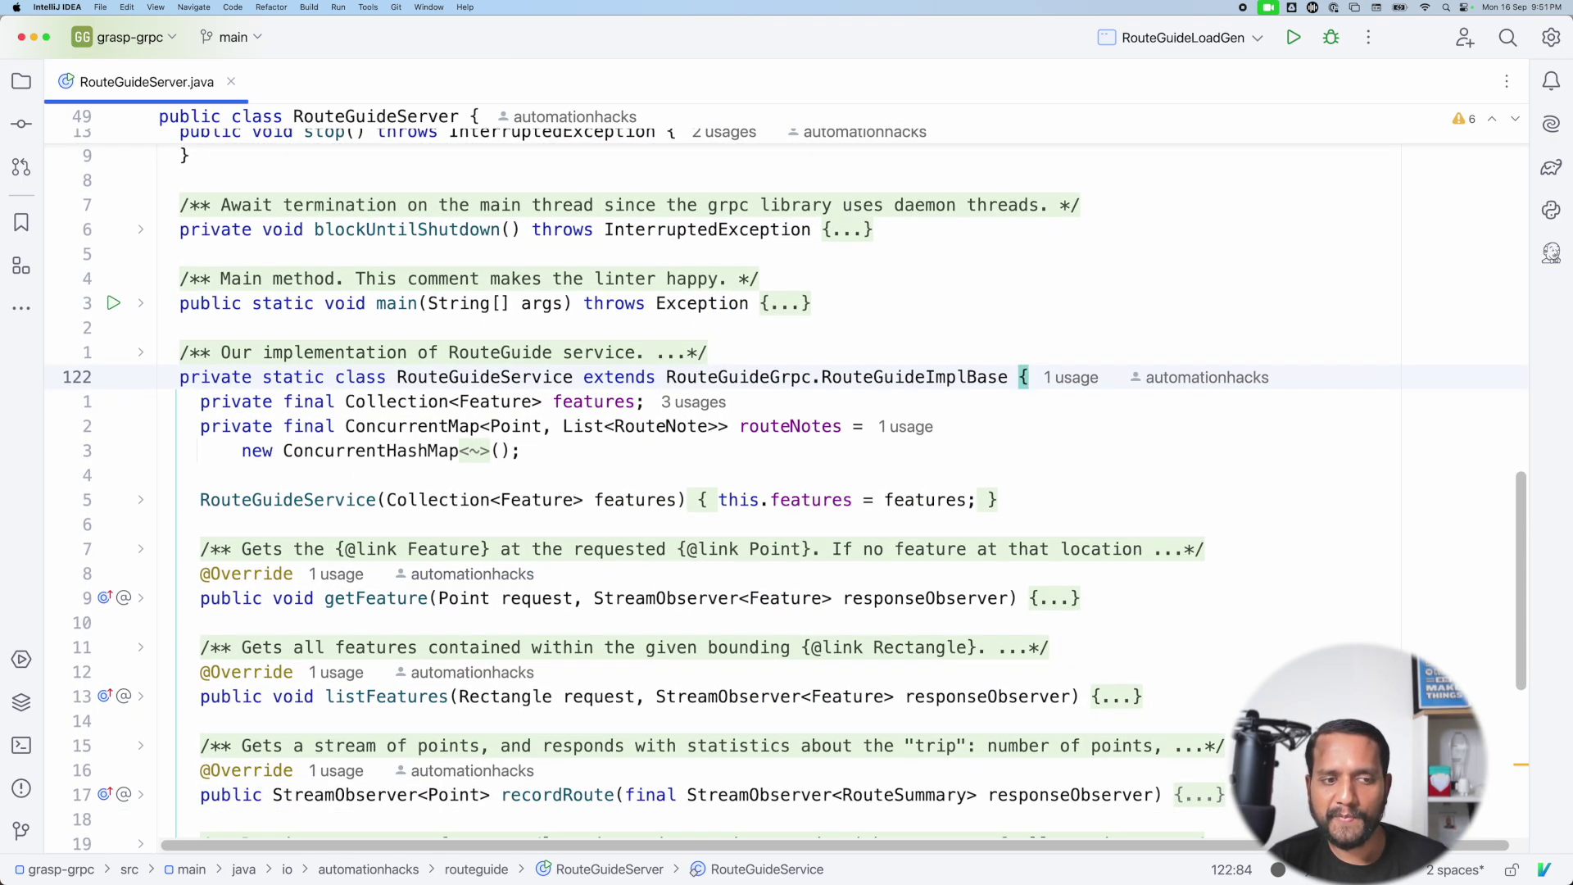
Highlight getFeature's signature and Point request parameter, then unfold its body
drag(242, 598, 413, 599)
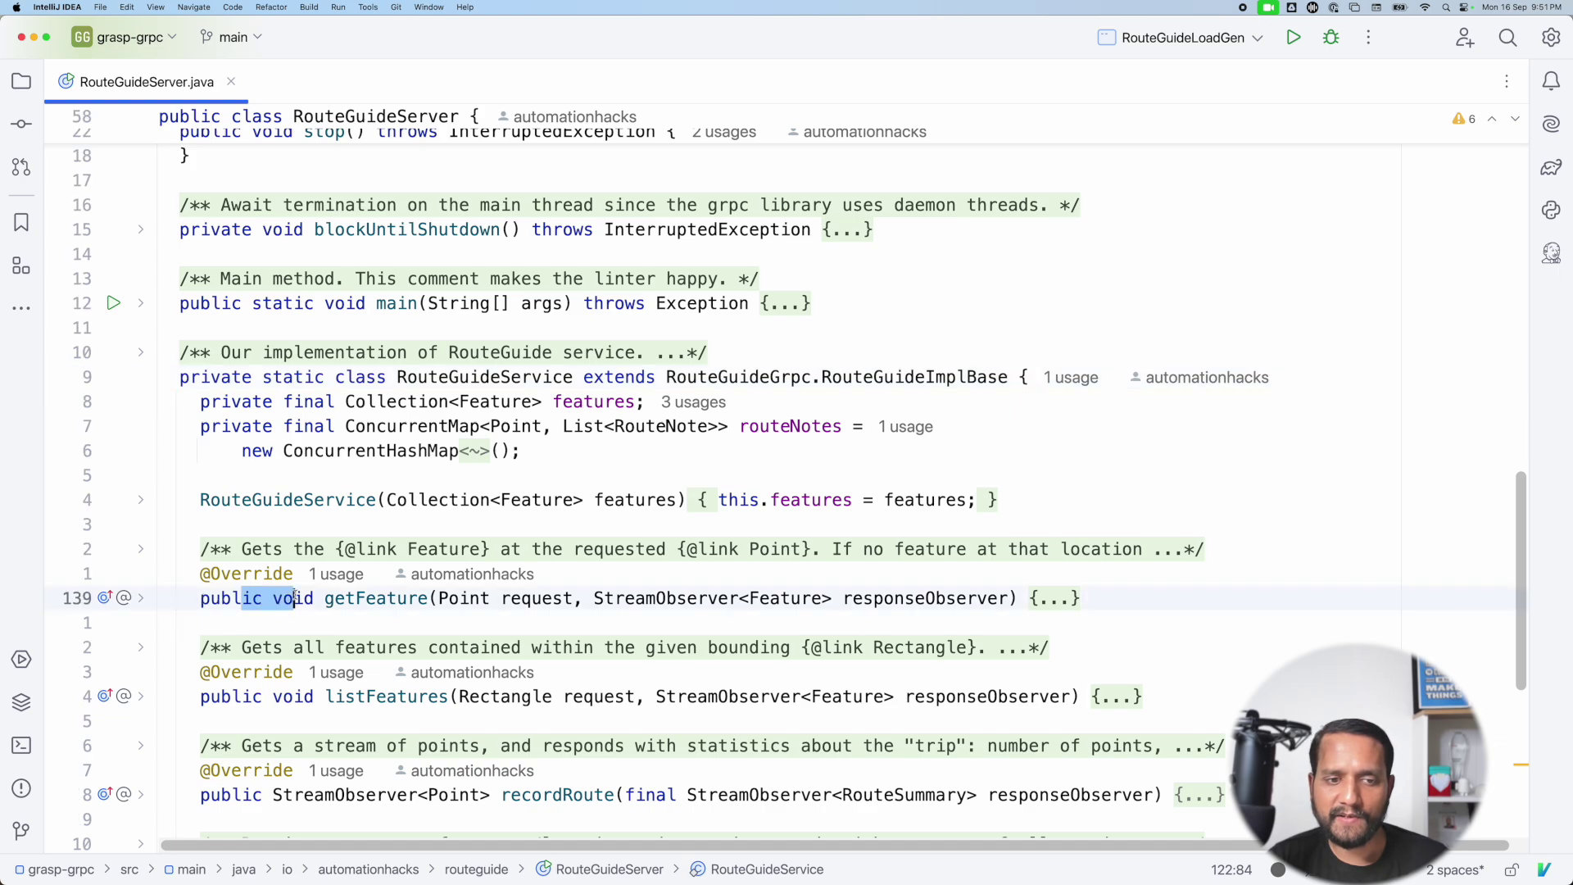
click(412, 598)
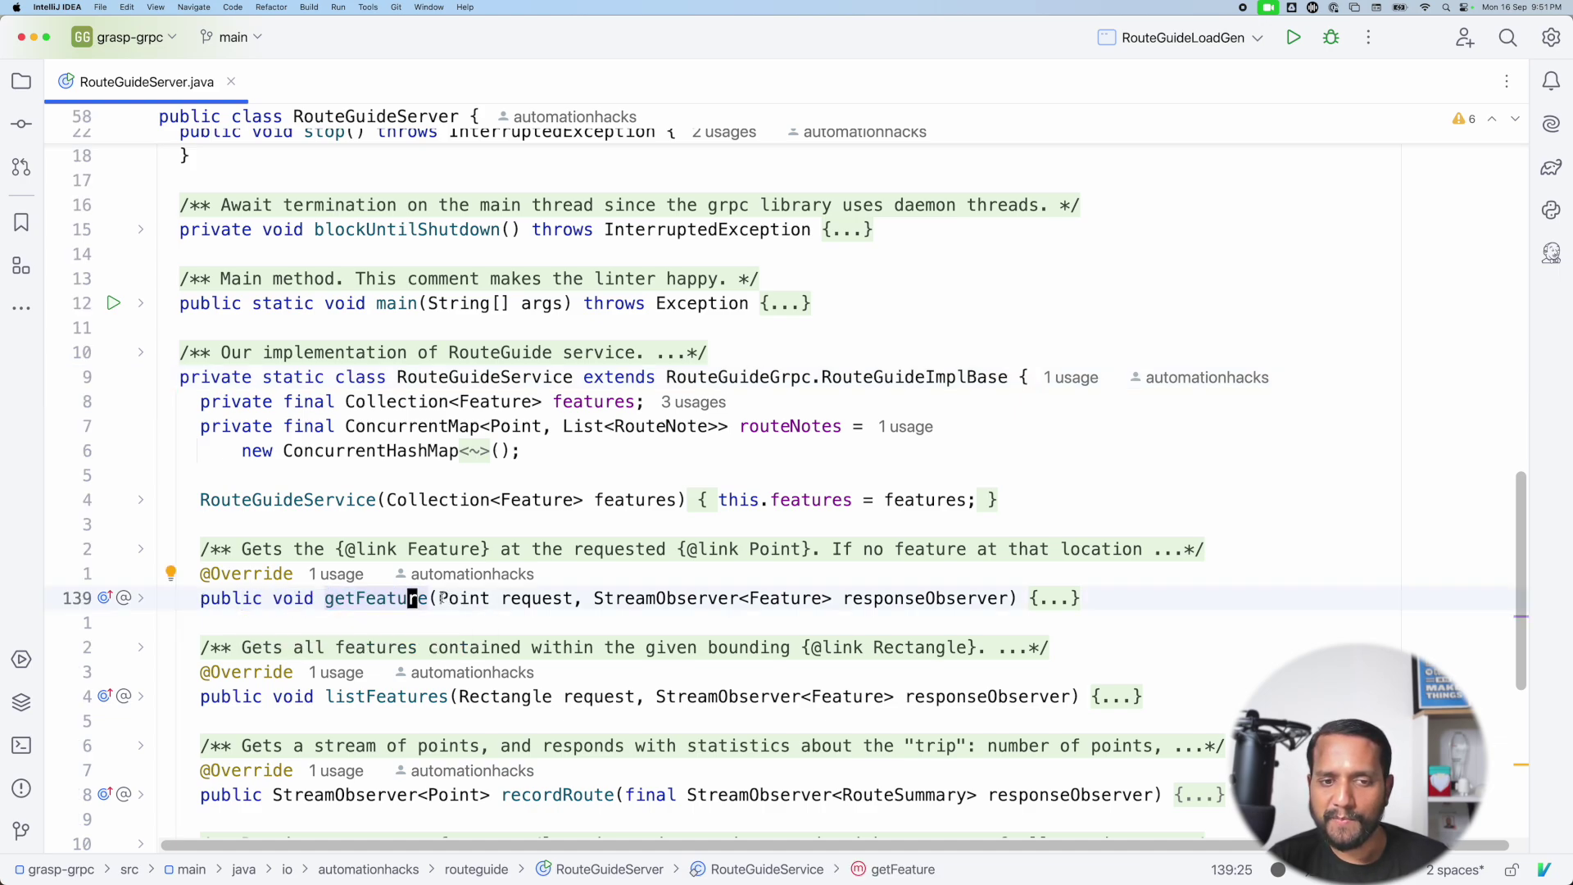
drag(439, 598, 573, 598)
click(567, 598)
double_click(512, 598)
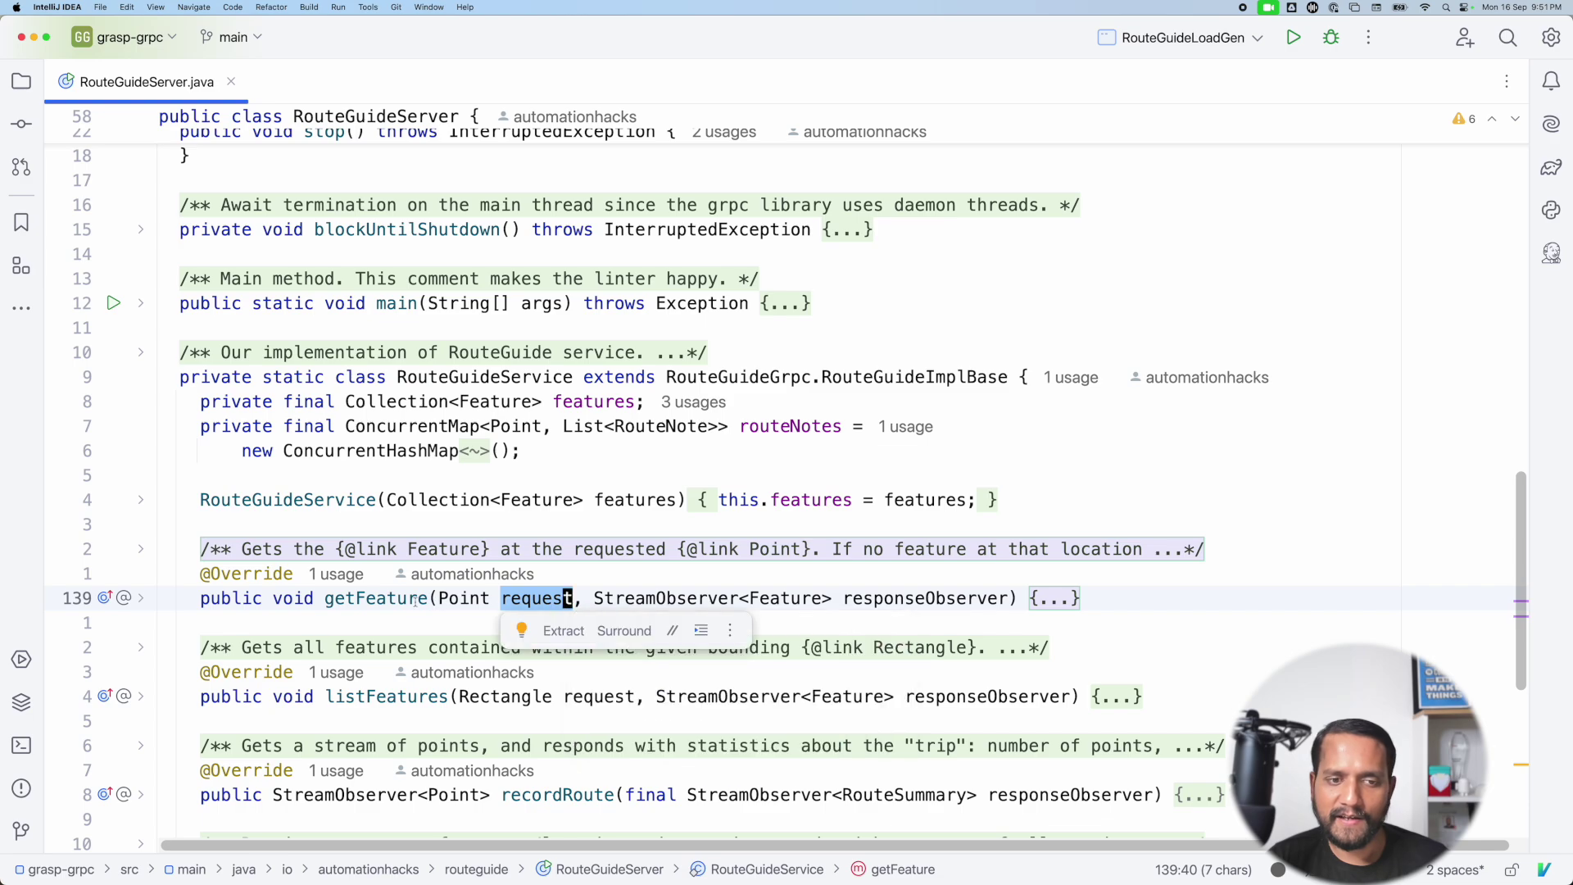
drag(440, 599, 1005, 597)
click(1055, 597)
scroll(643, 575, down, 1)
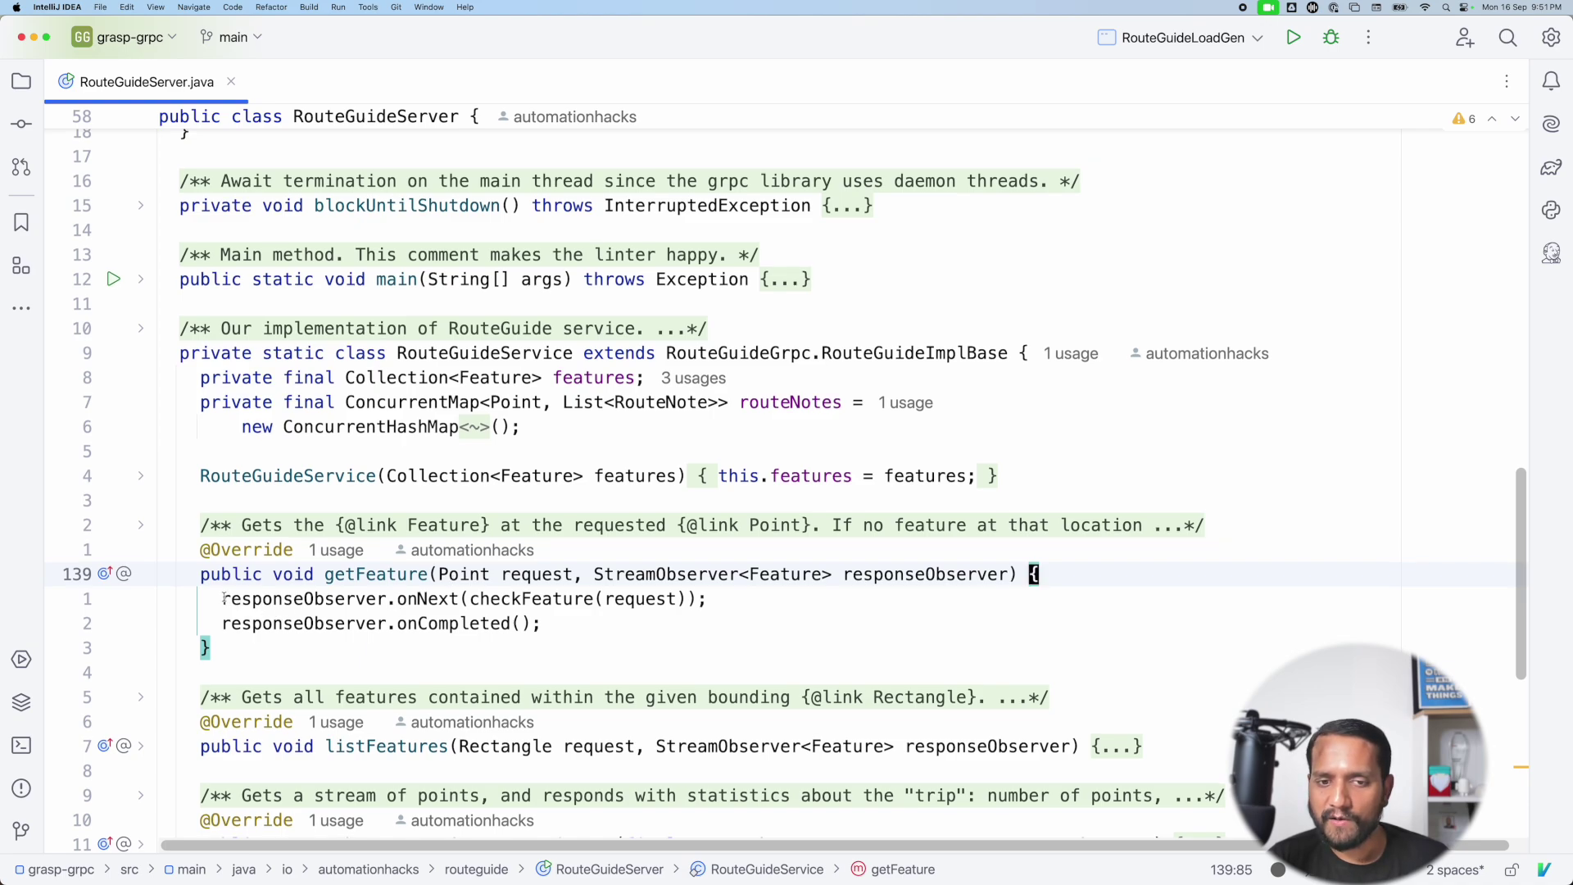
Highlight the onNext line and the checkFeature(request) call, placing the caret on checkFeature
drag(223, 599, 701, 599)
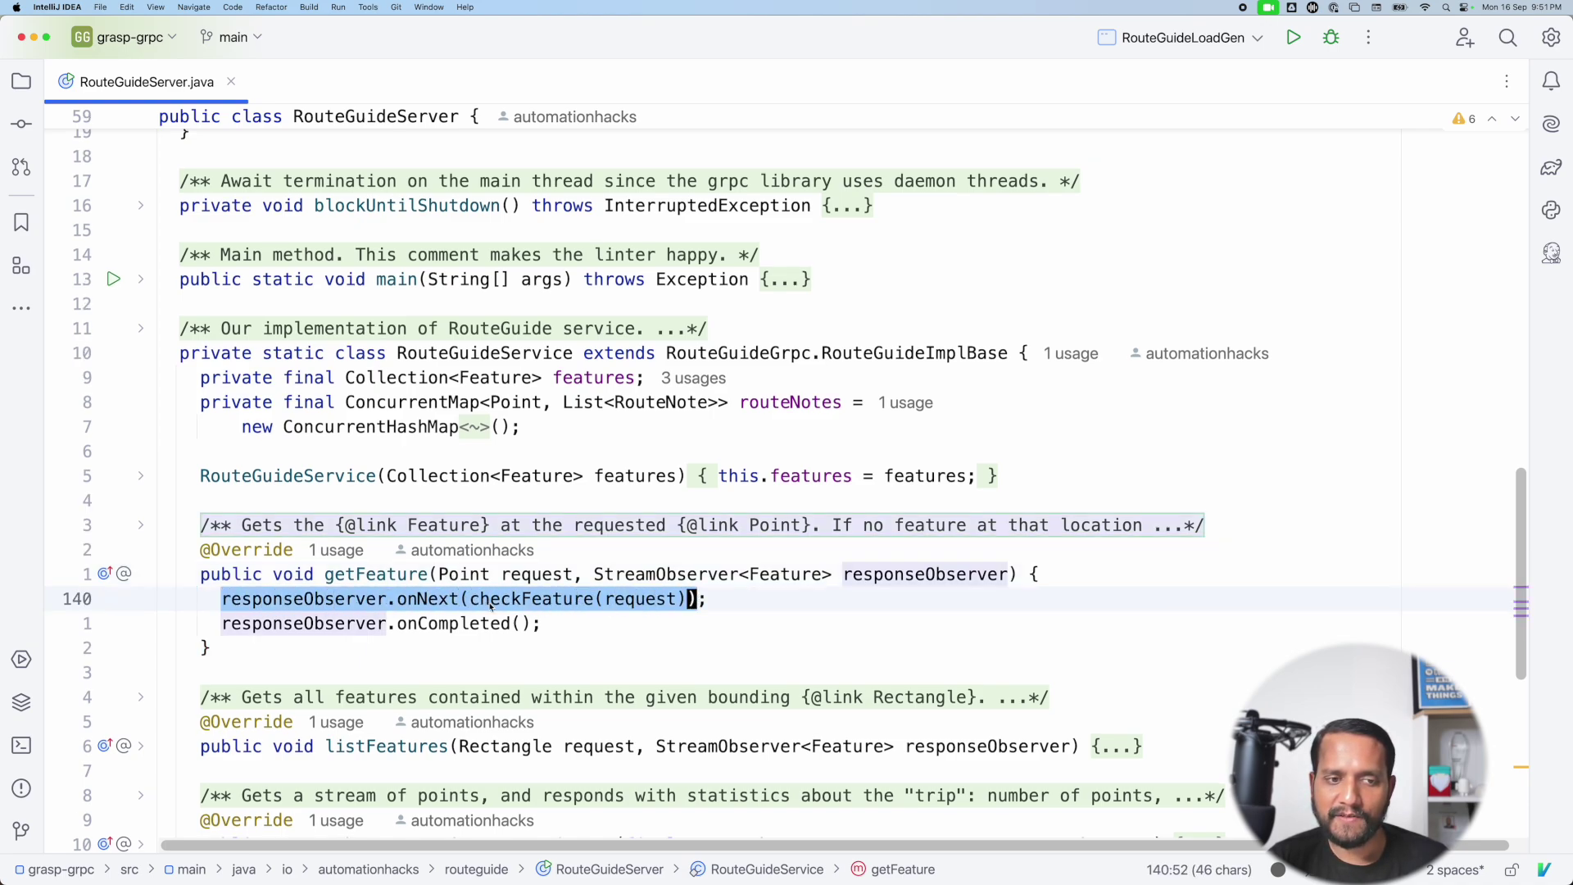
double_click(437, 598)
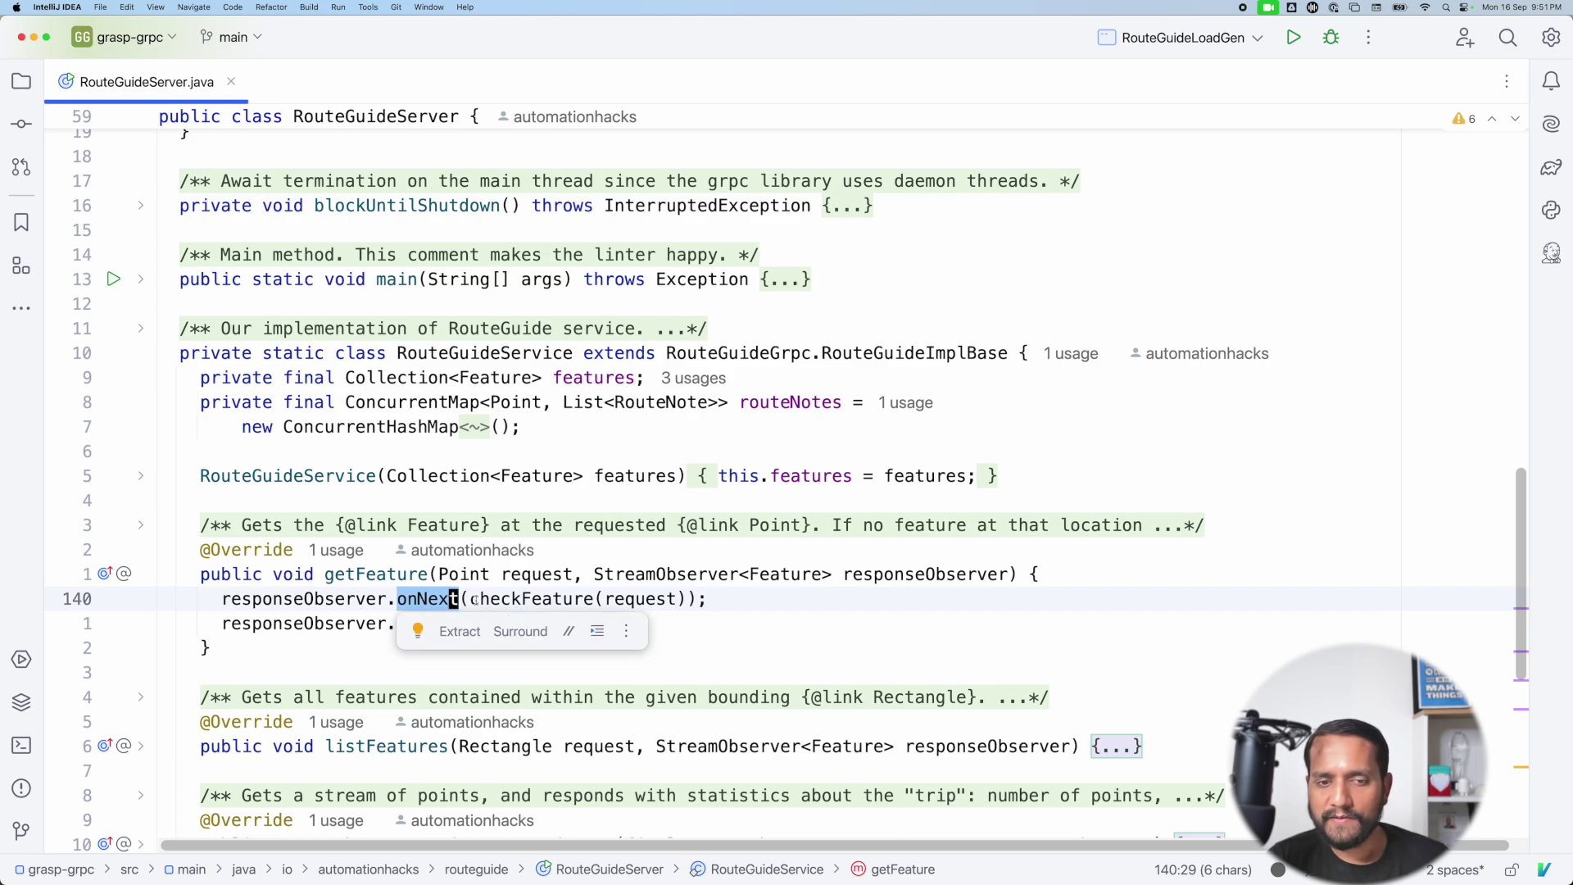
drag(471, 599, 686, 598)
click(515, 598)
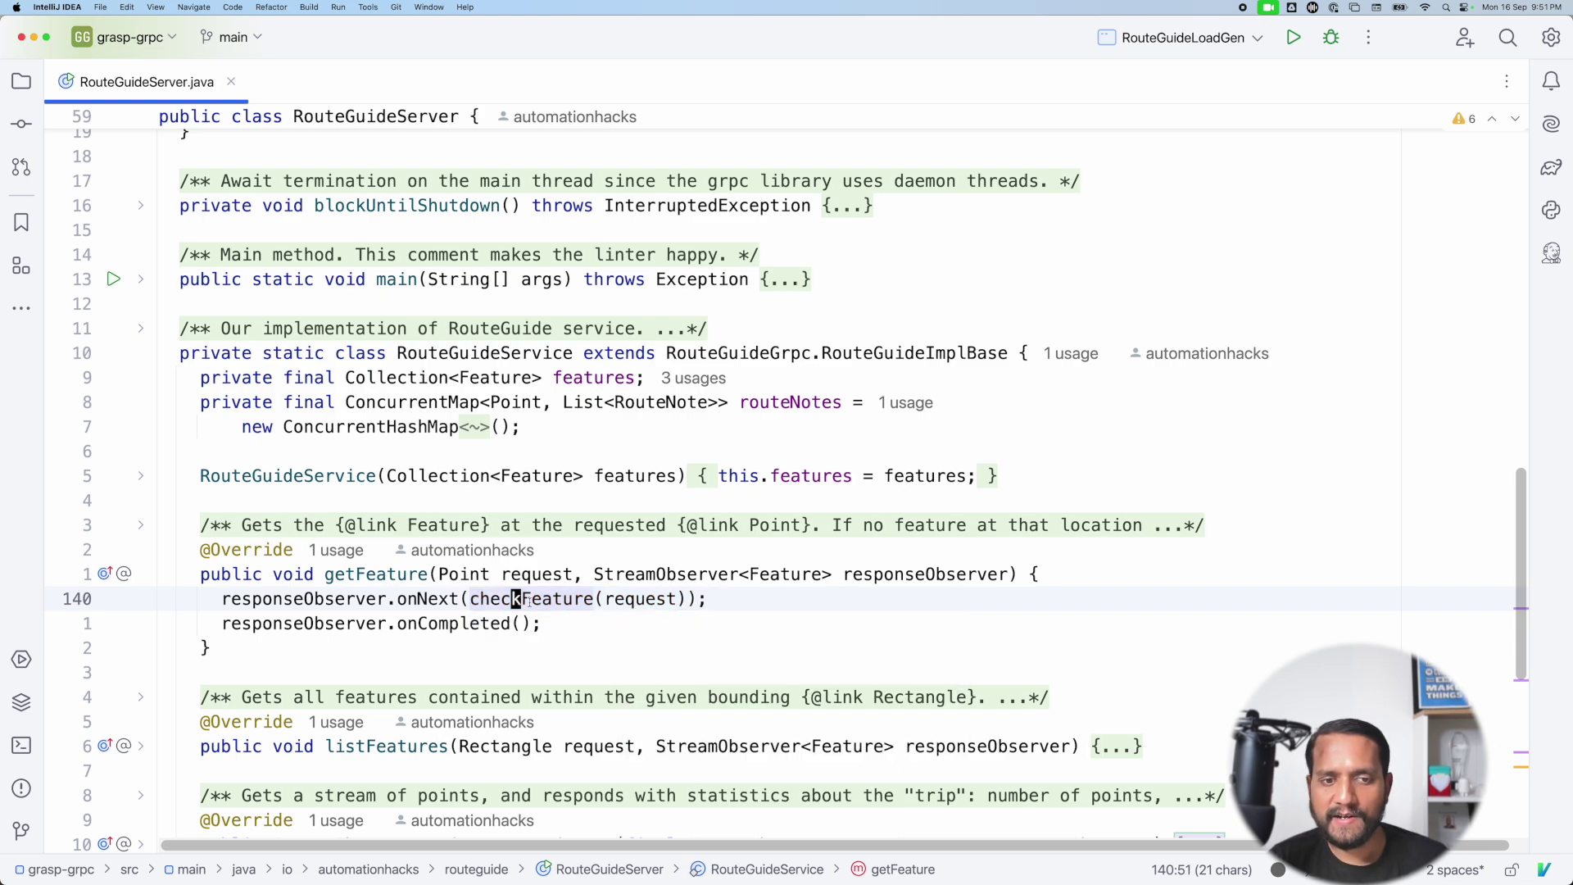
Unfold all code, then highlight the features loop, location parameter, and latitude/longitude comparisons
super+click(515, 599)
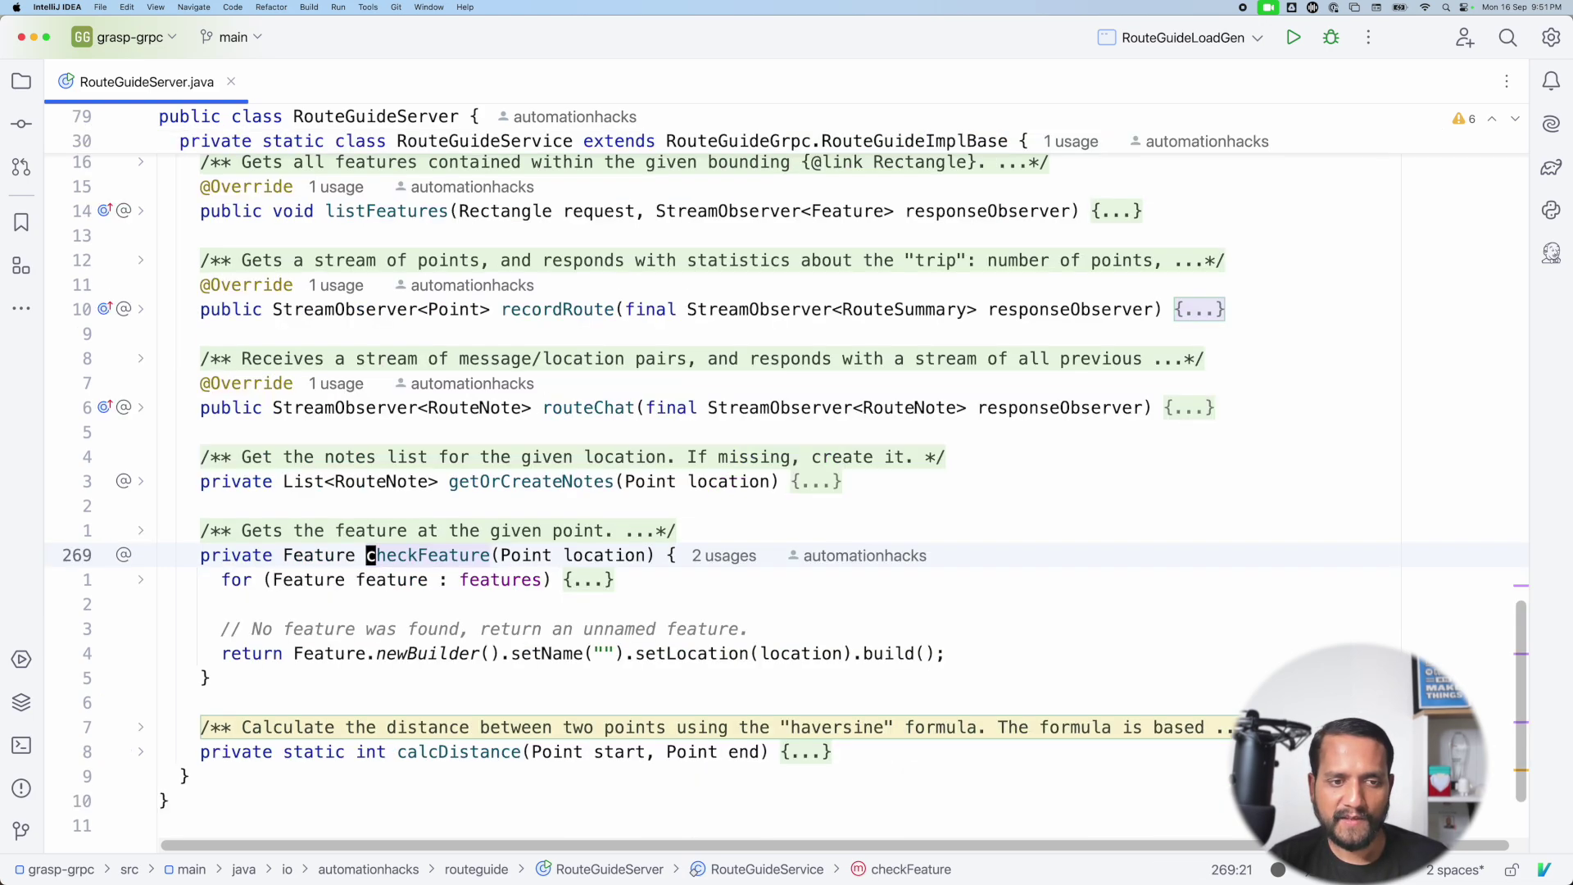
key(super+shift+equal)
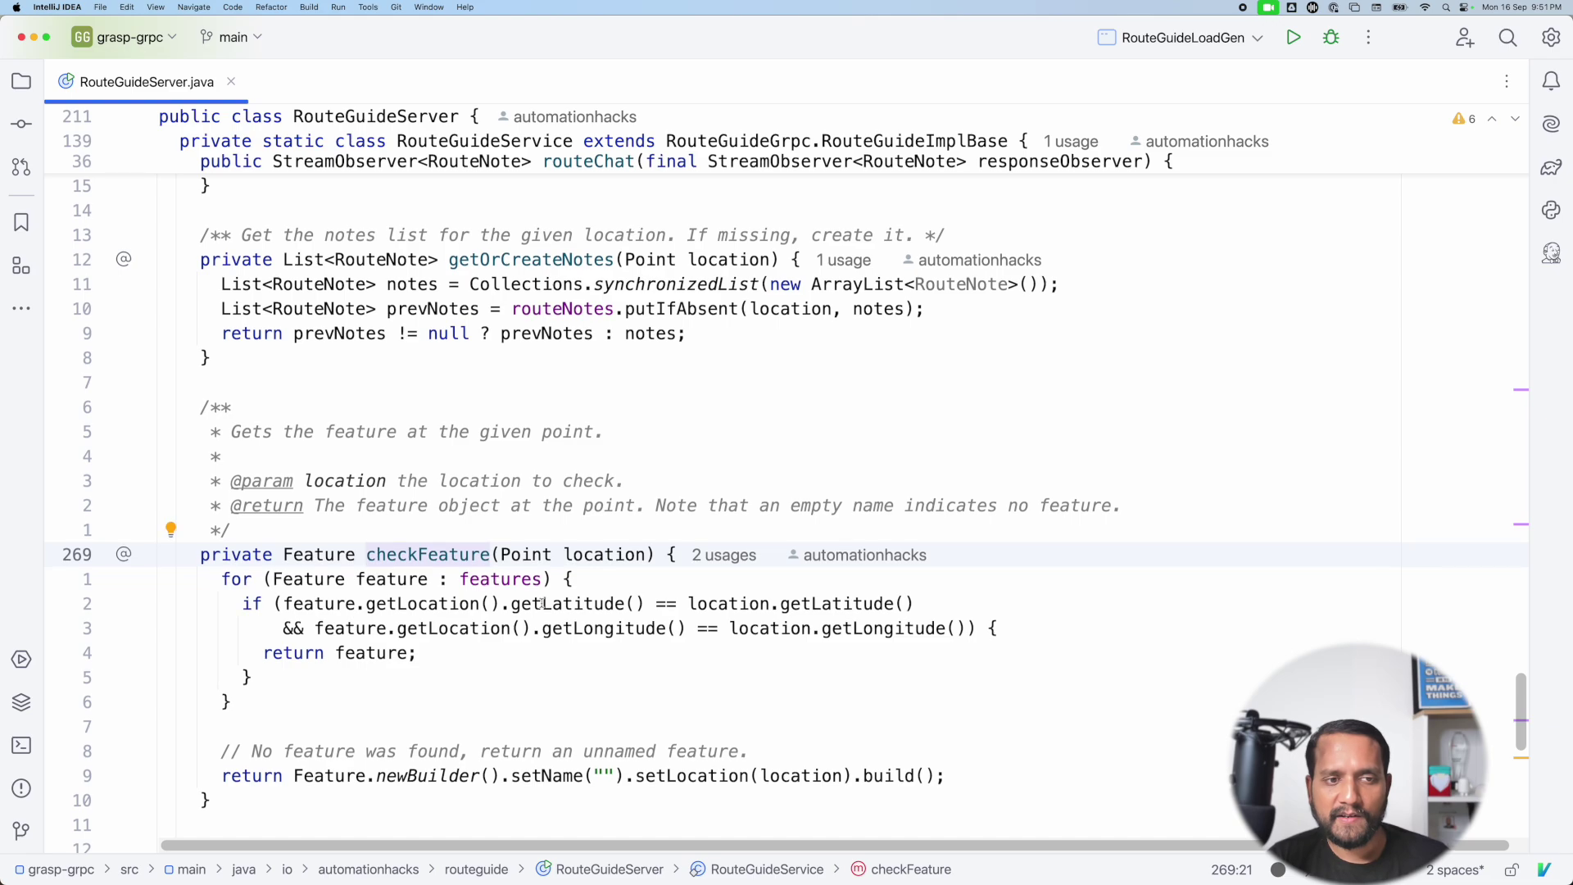
drag(221, 461, 553, 462)
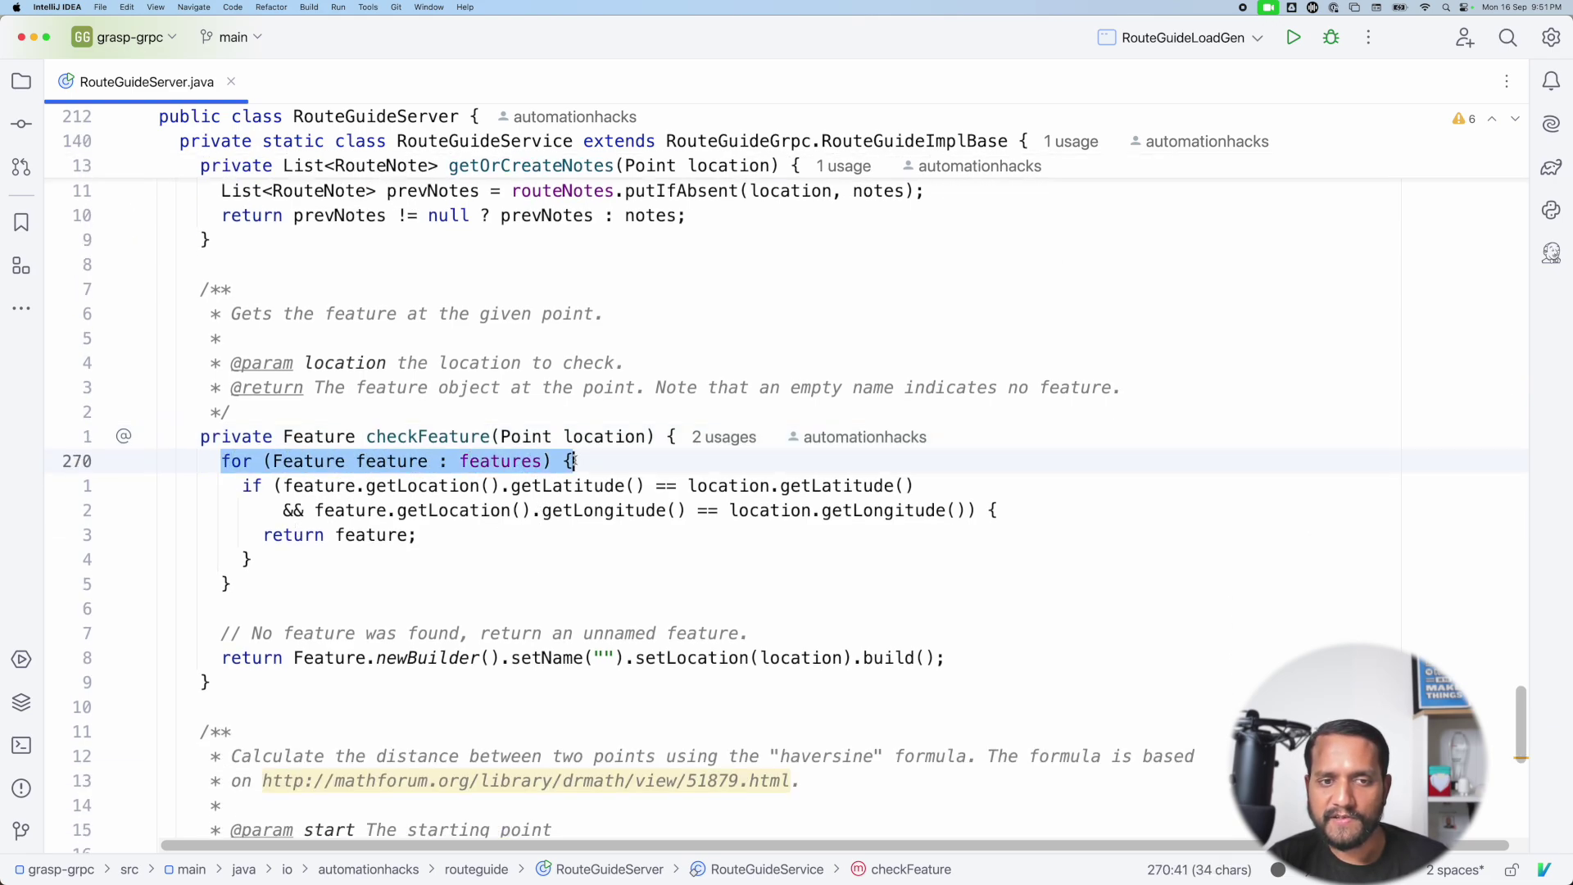
double_click(526, 463)
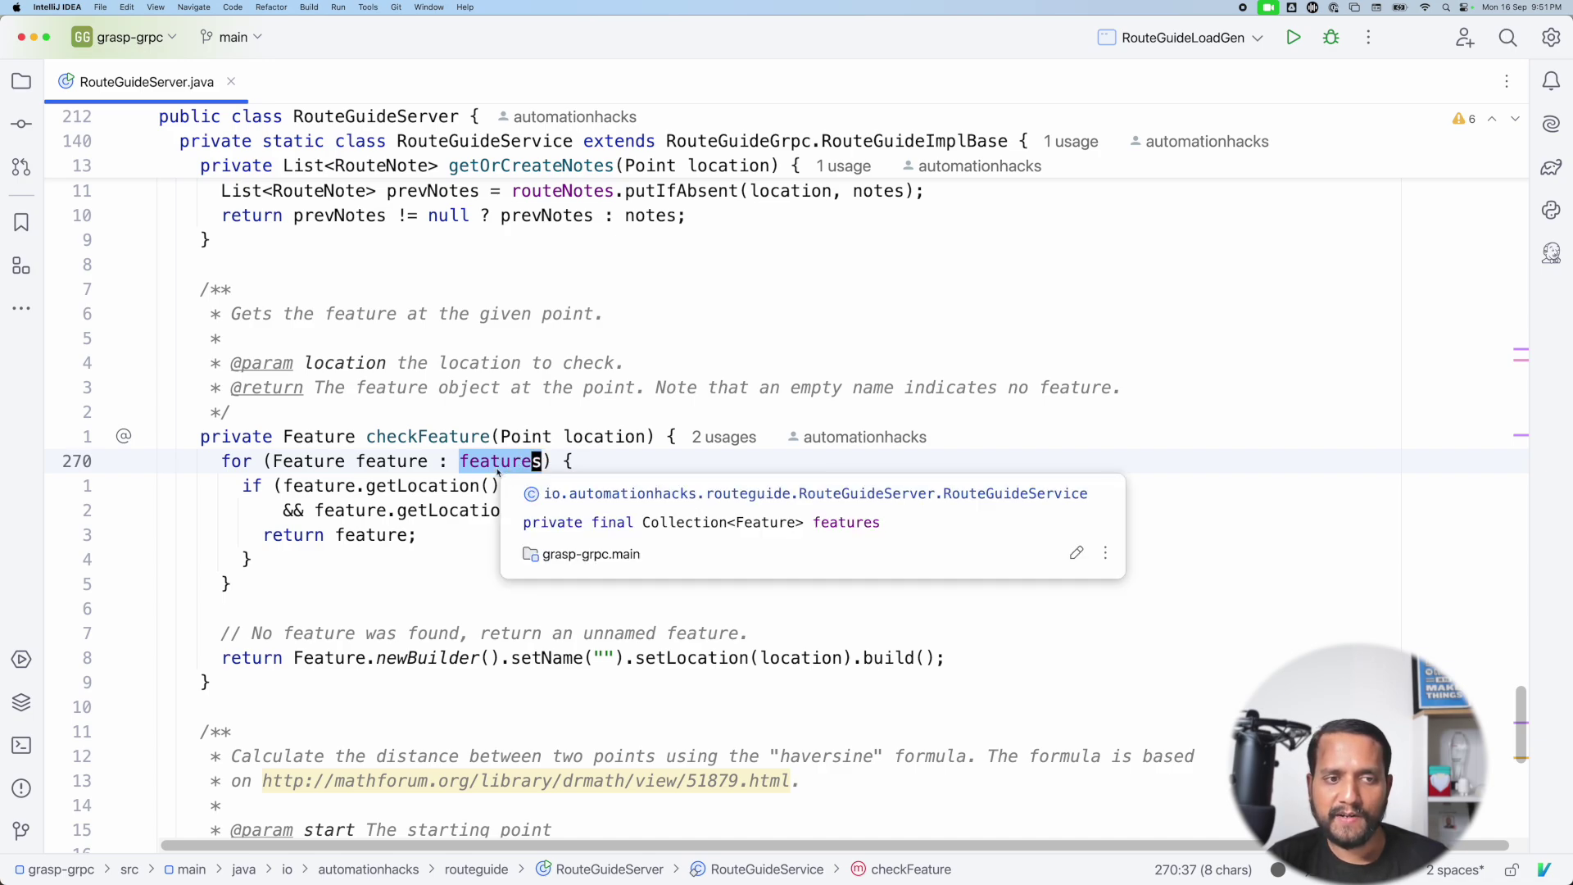
drag(273, 460, 413, 461)
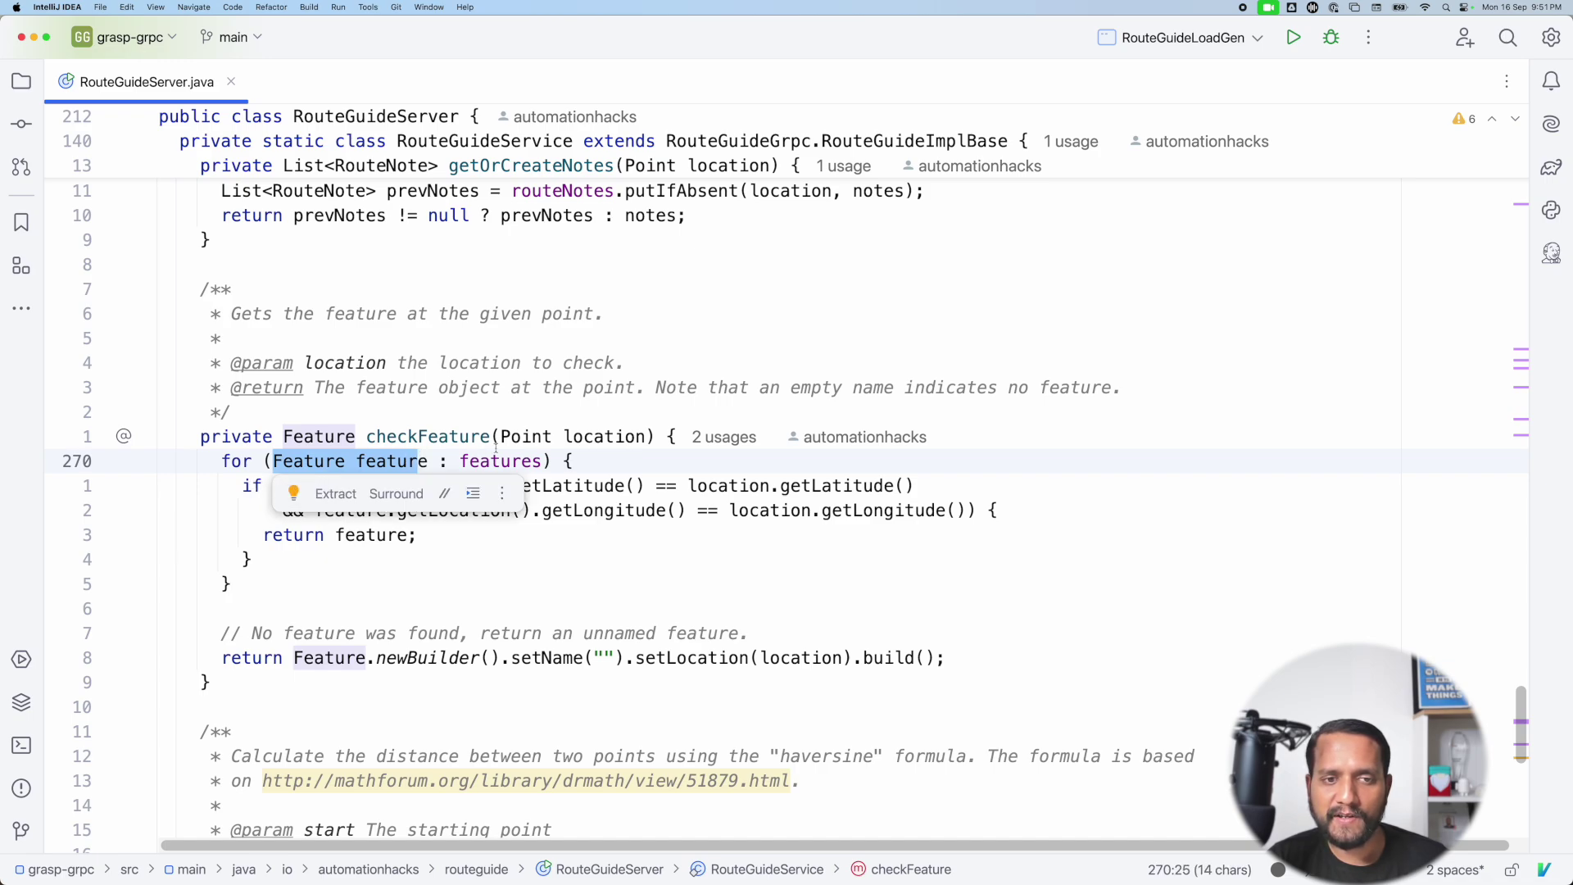
double_click(579, 437)
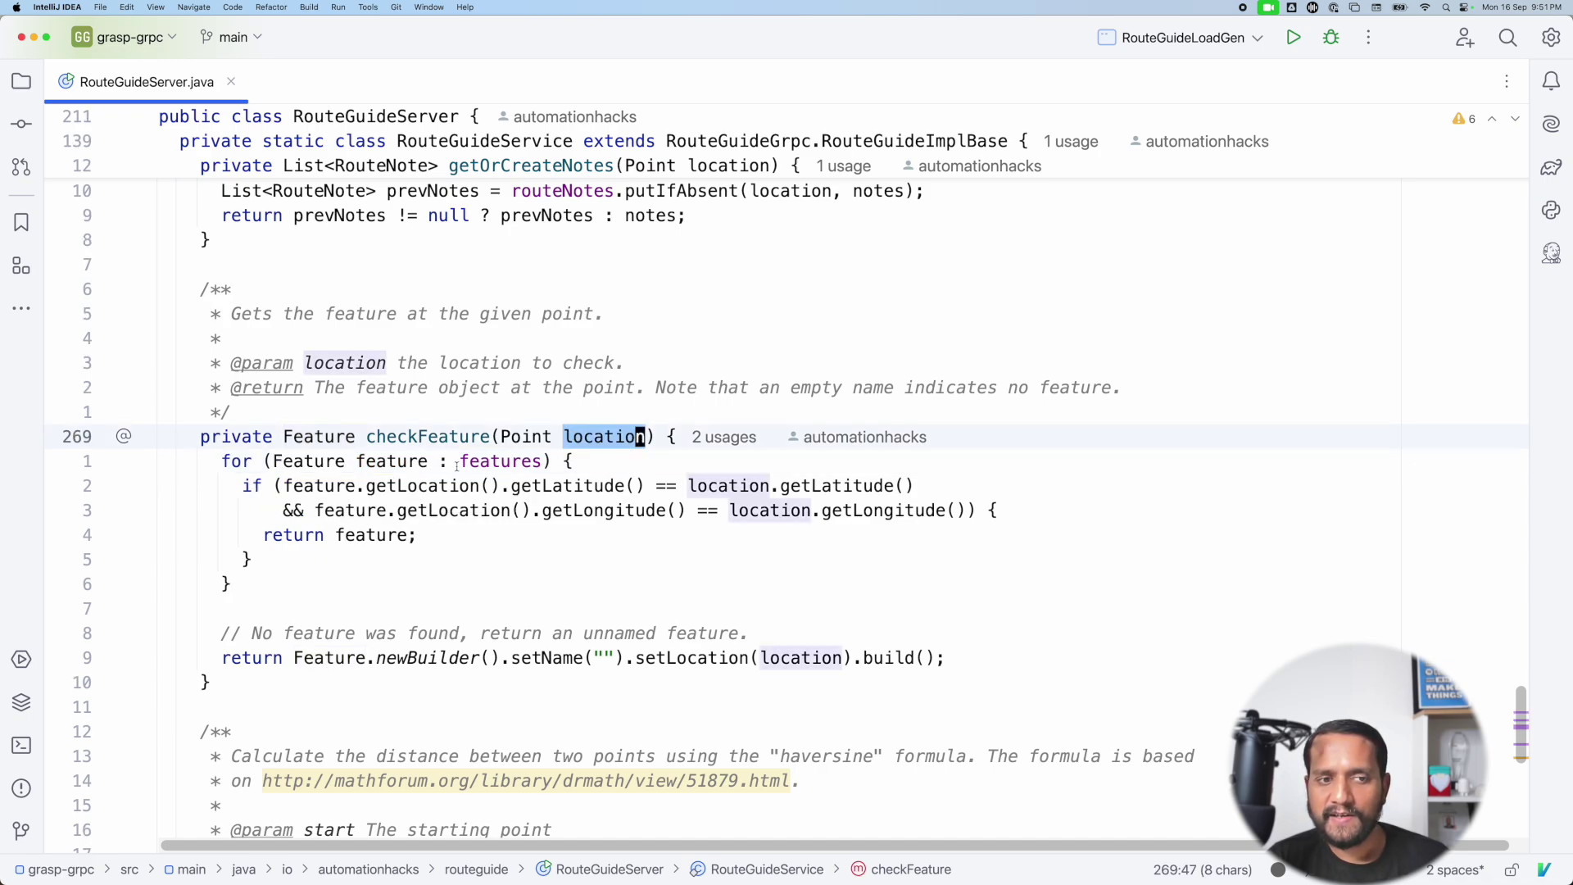
drag(286, 485, 663, 487)
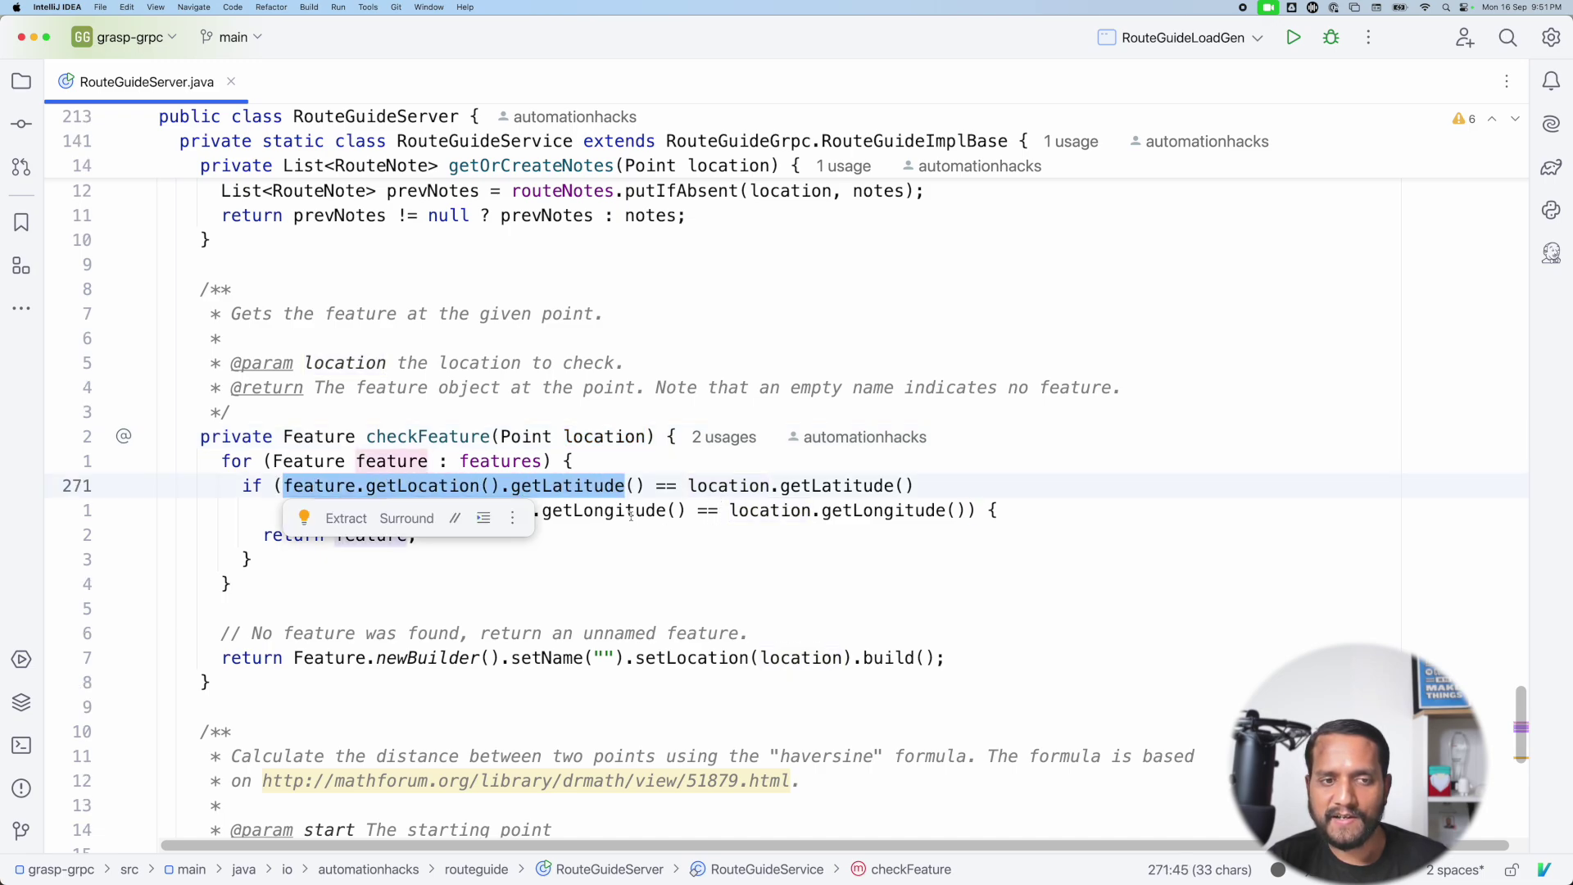
drag(635, 509, 493, 511)
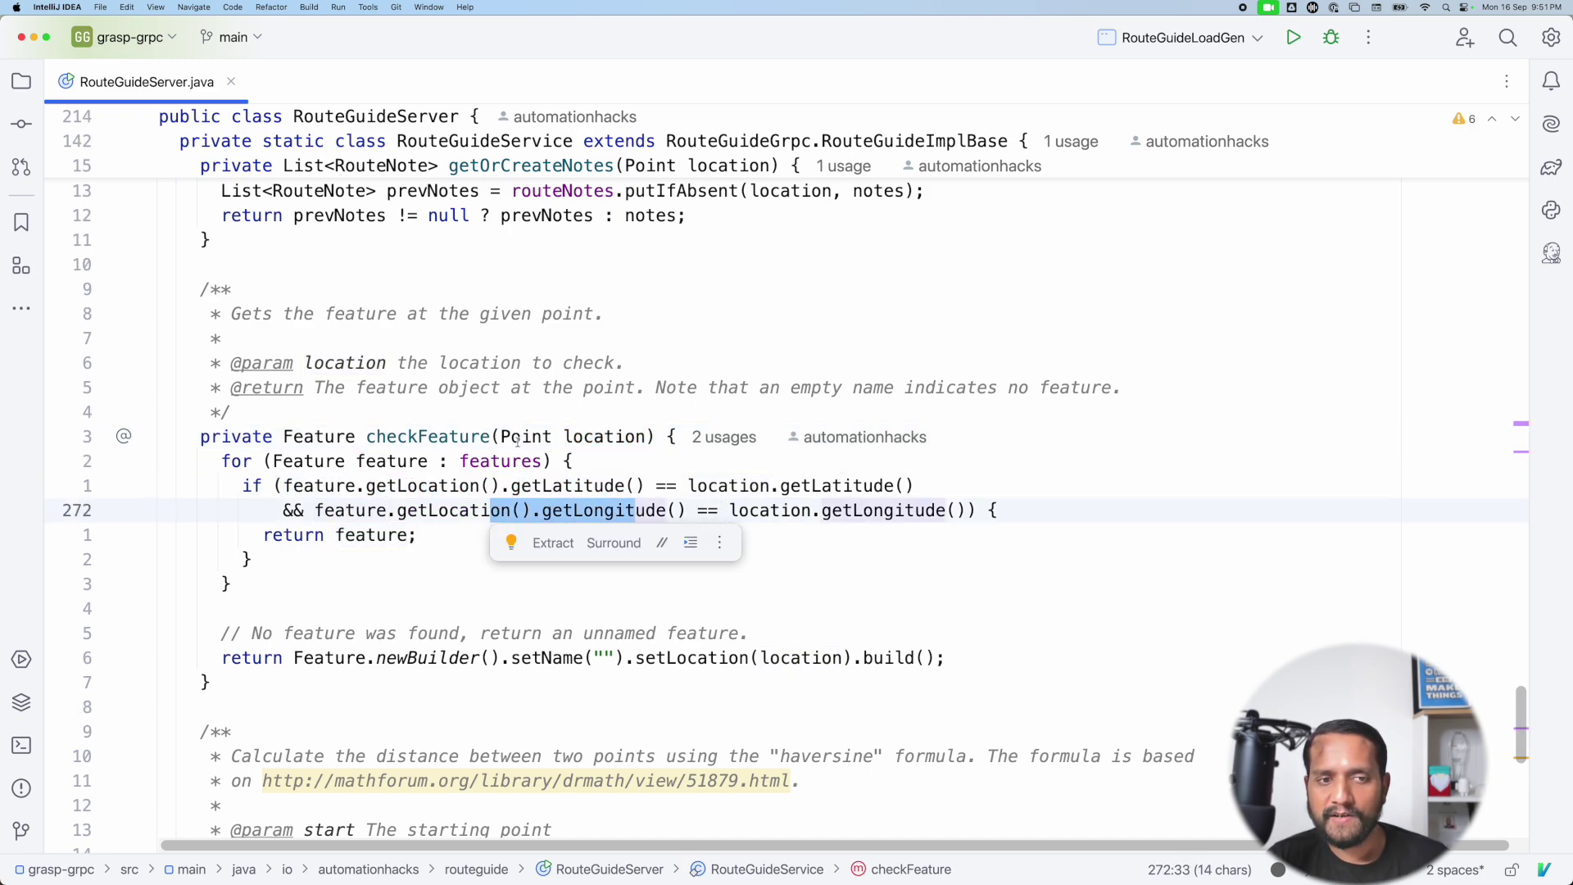
click(484, 462)
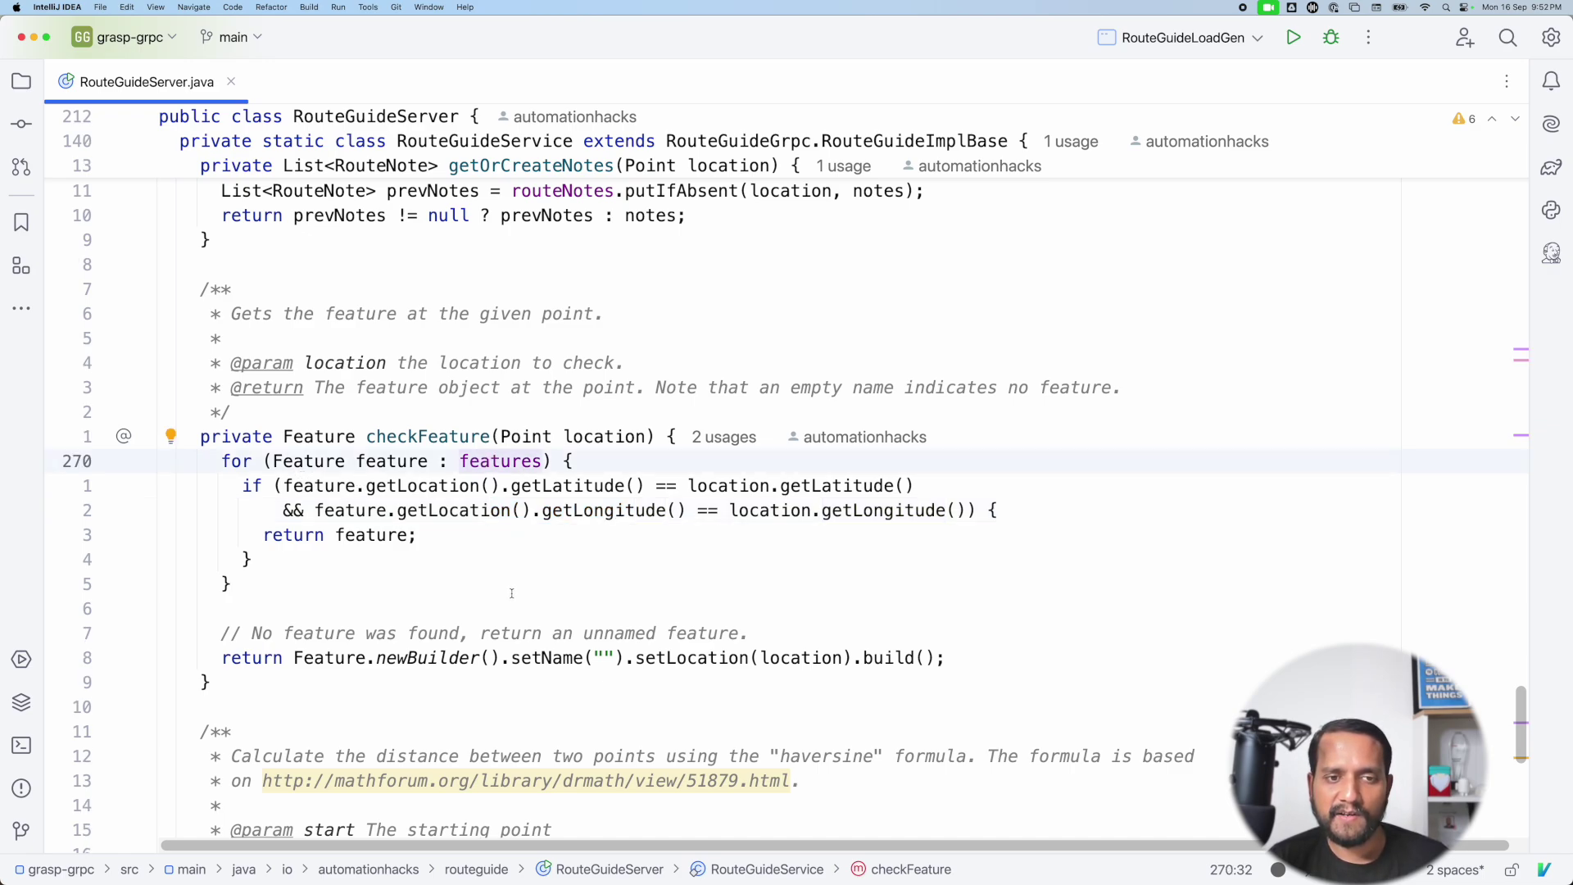
Go to the features field, list its usages, and unfold the RouteGuideService constructor
key(super+b)
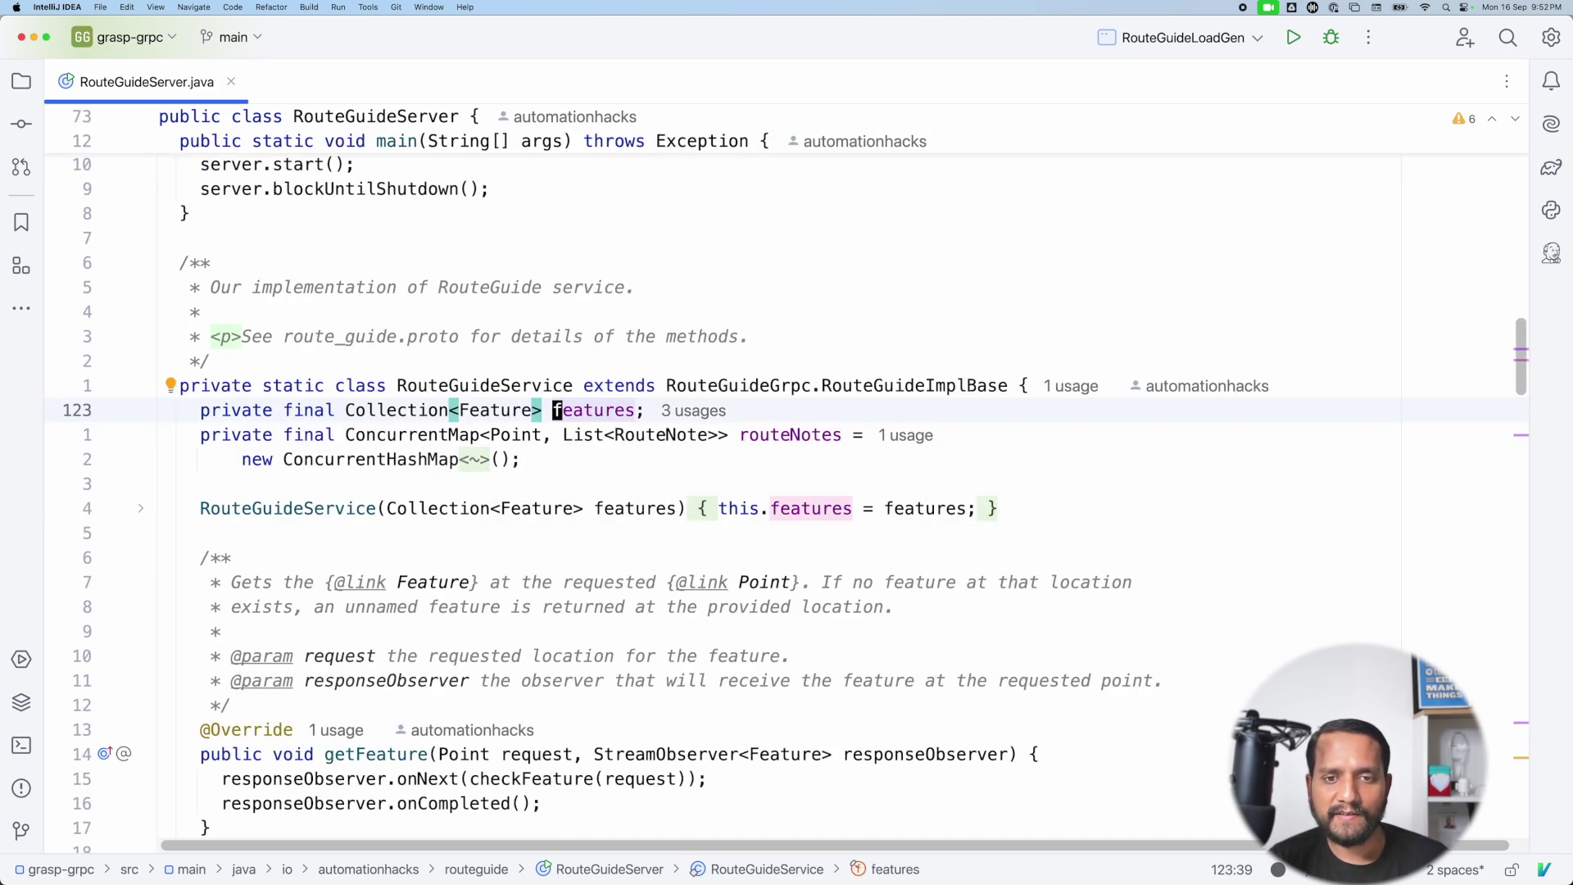
key(super+b)
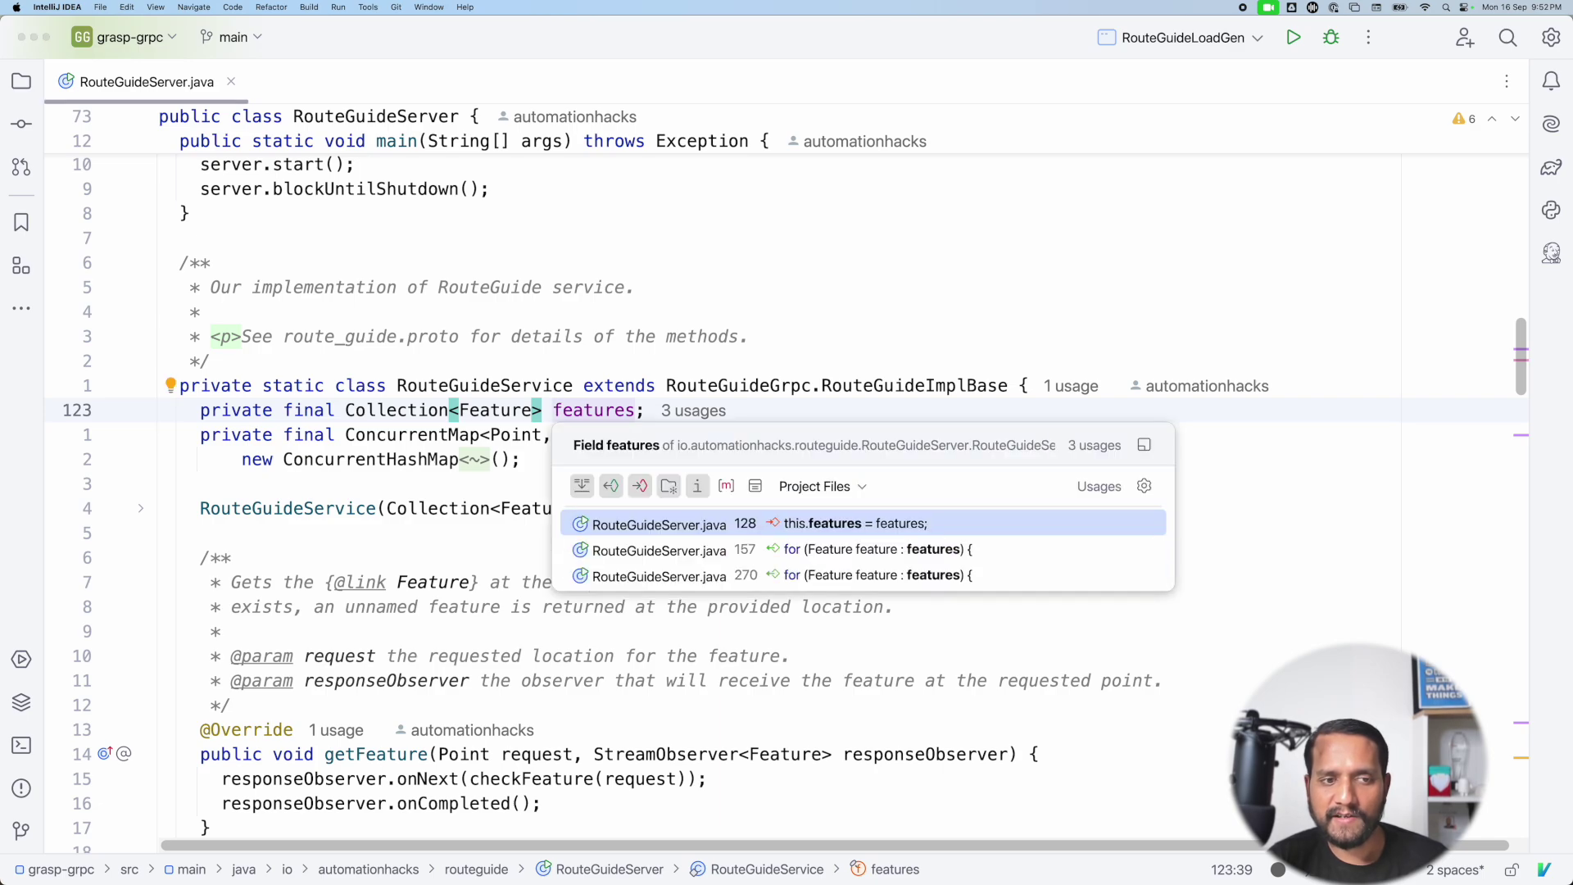
key(Escape)
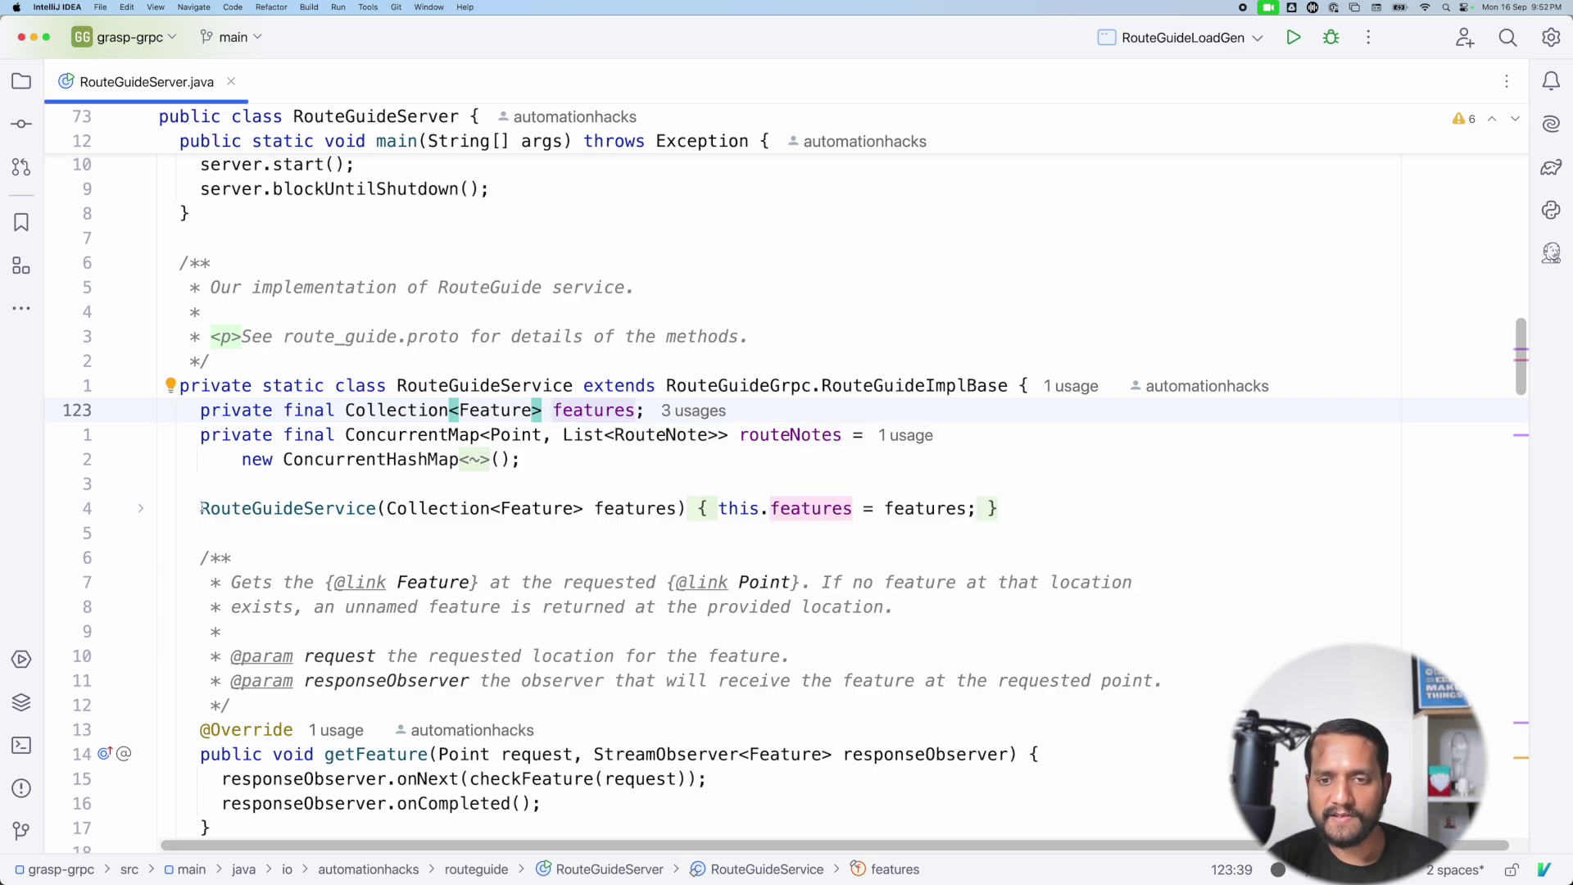
drag(200, 508, 998, 507)
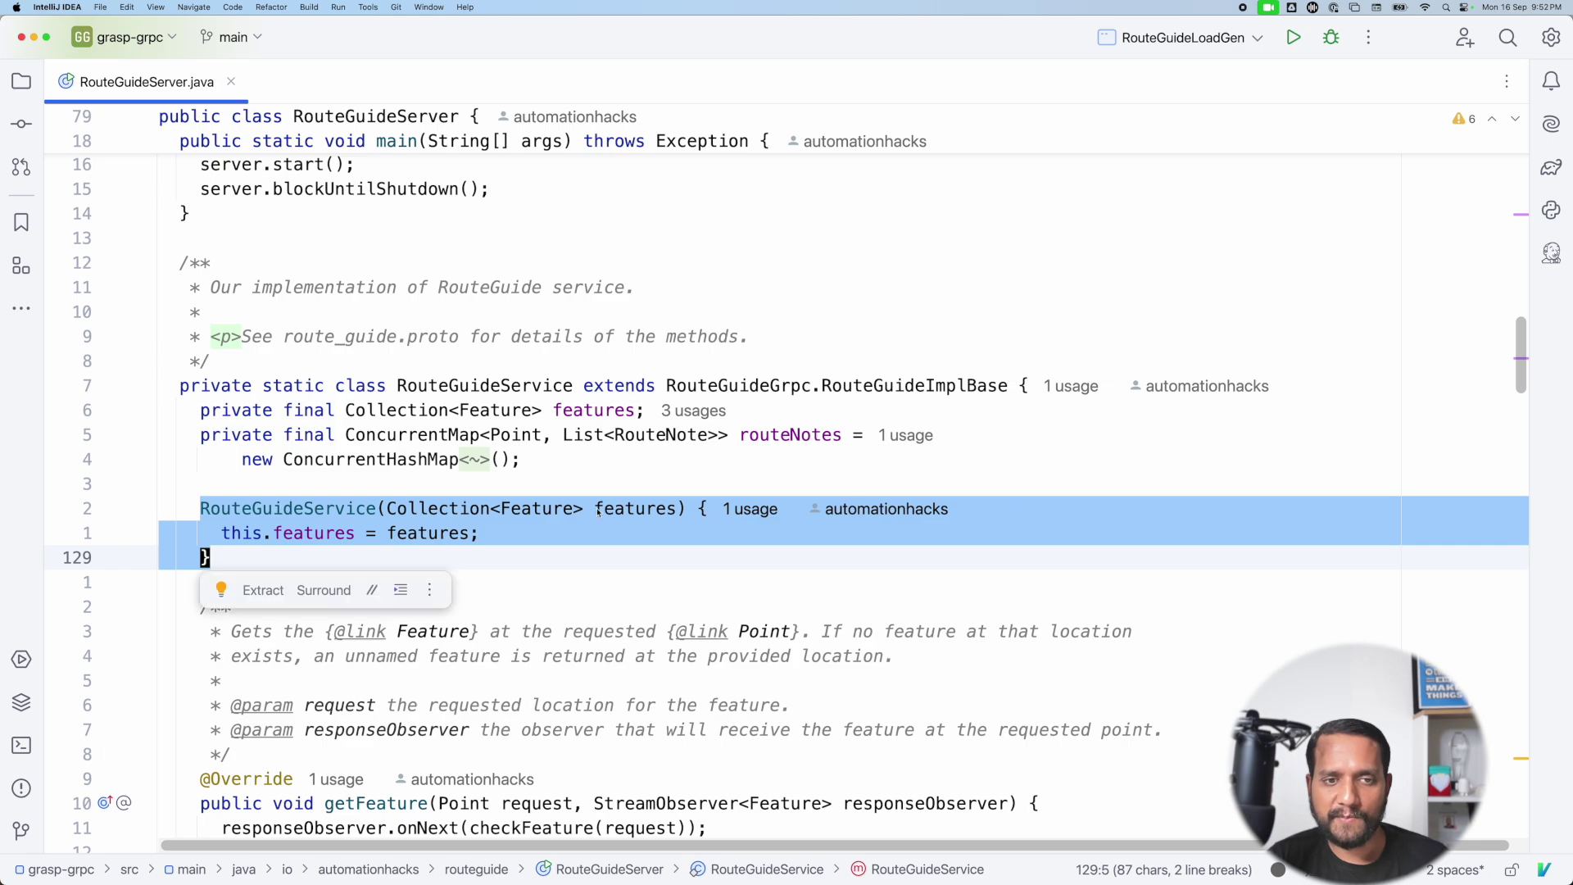
scroll(494, 553, down, 3)
scroll(494, 555, down, 2)
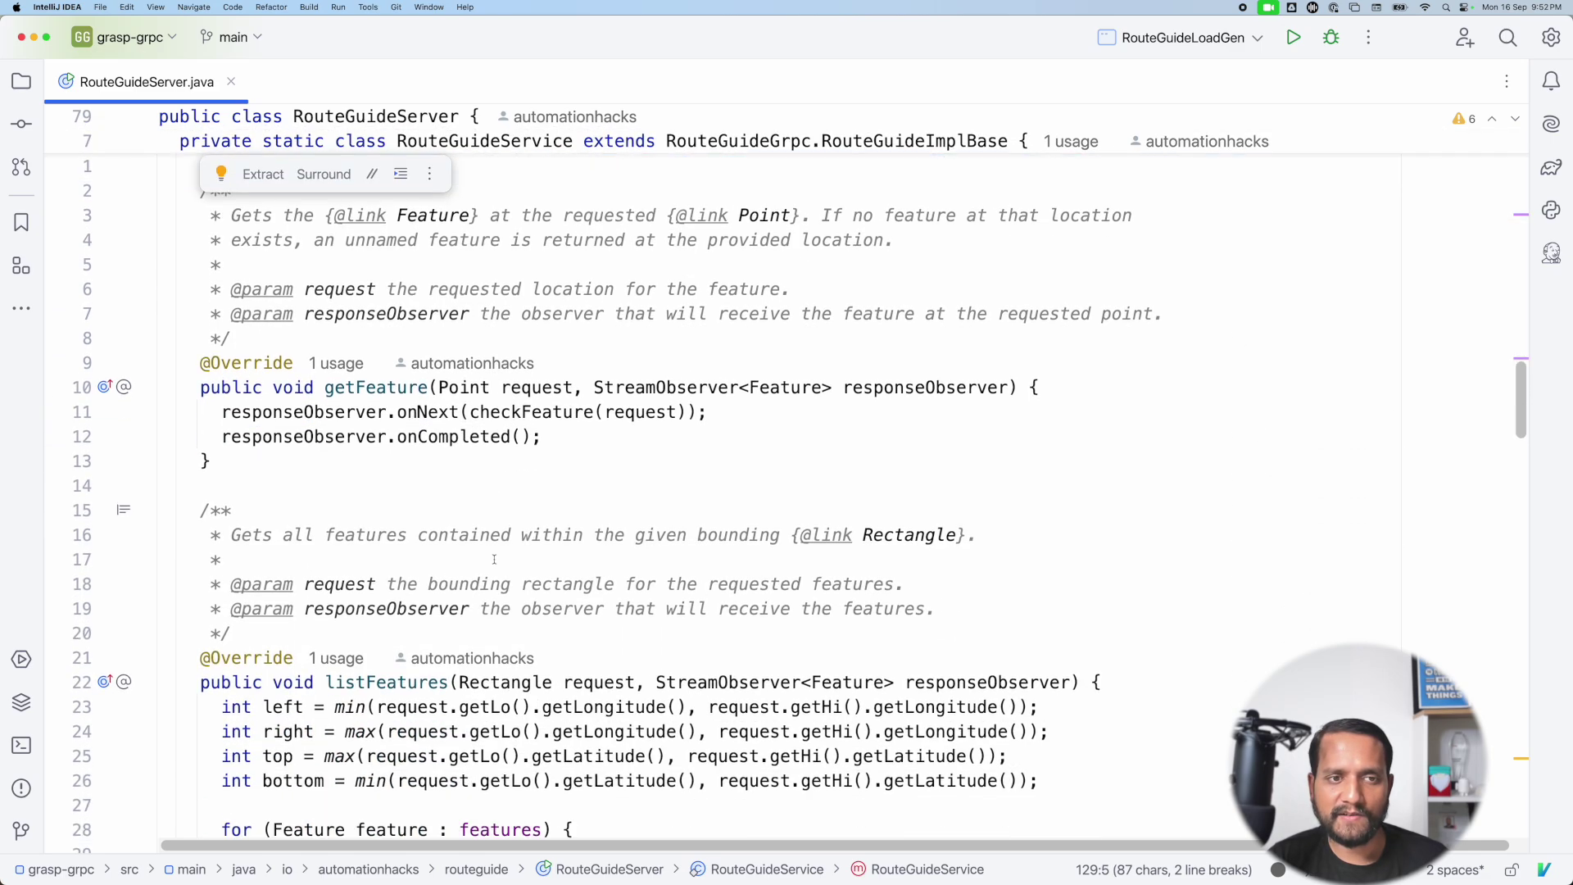
scroll(494, 559, down, 1)
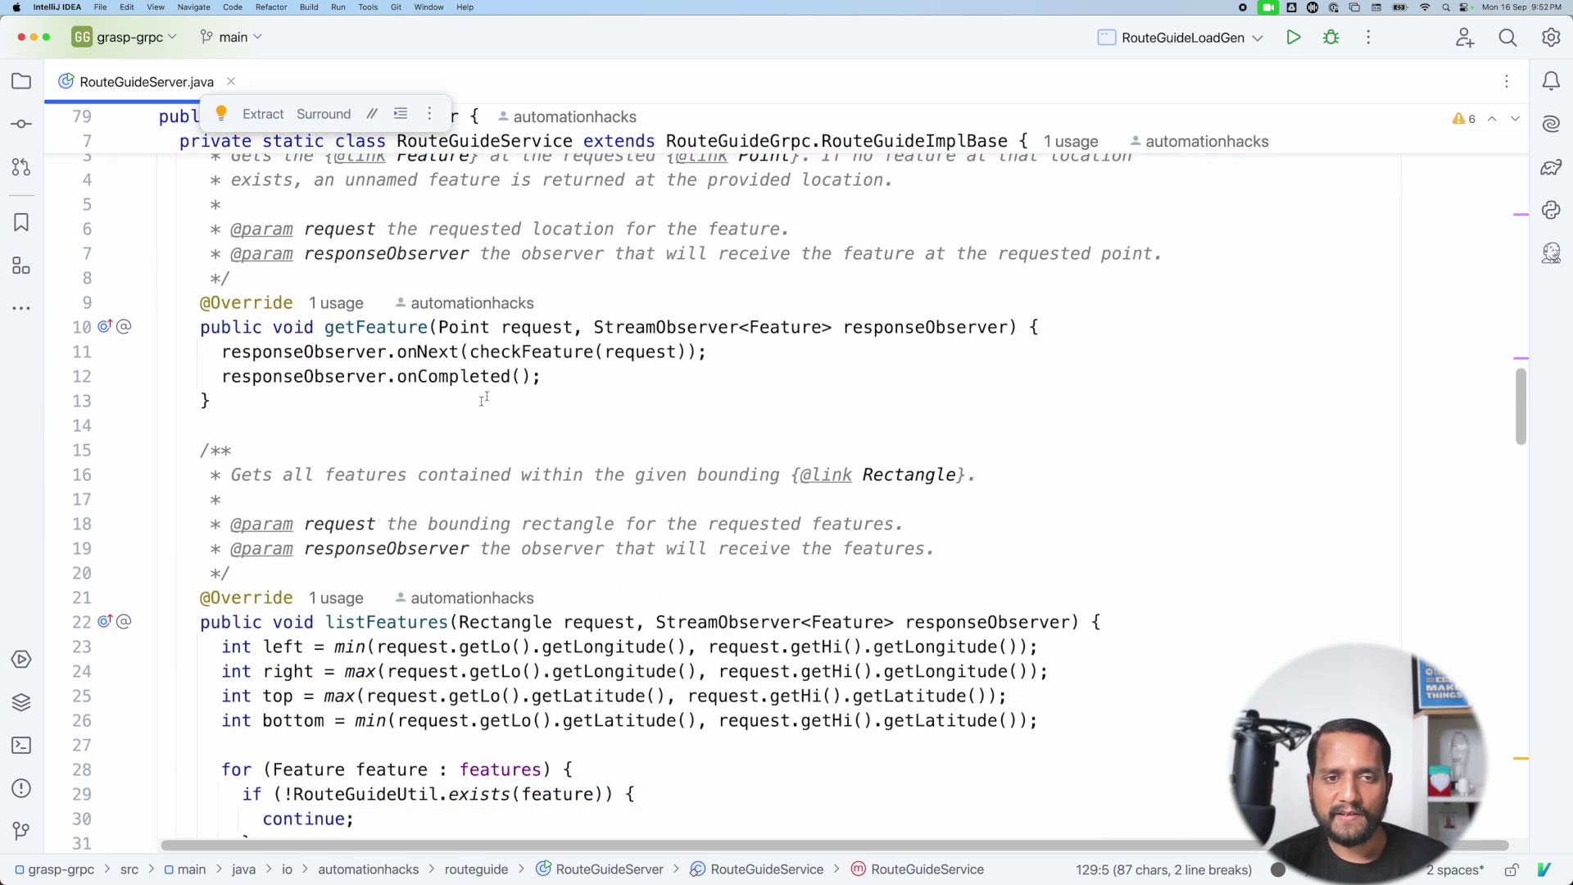
Return to checkFeature's definition from its call inside getFeature
click(506, 376)
click(472, 352)
key(super+b)
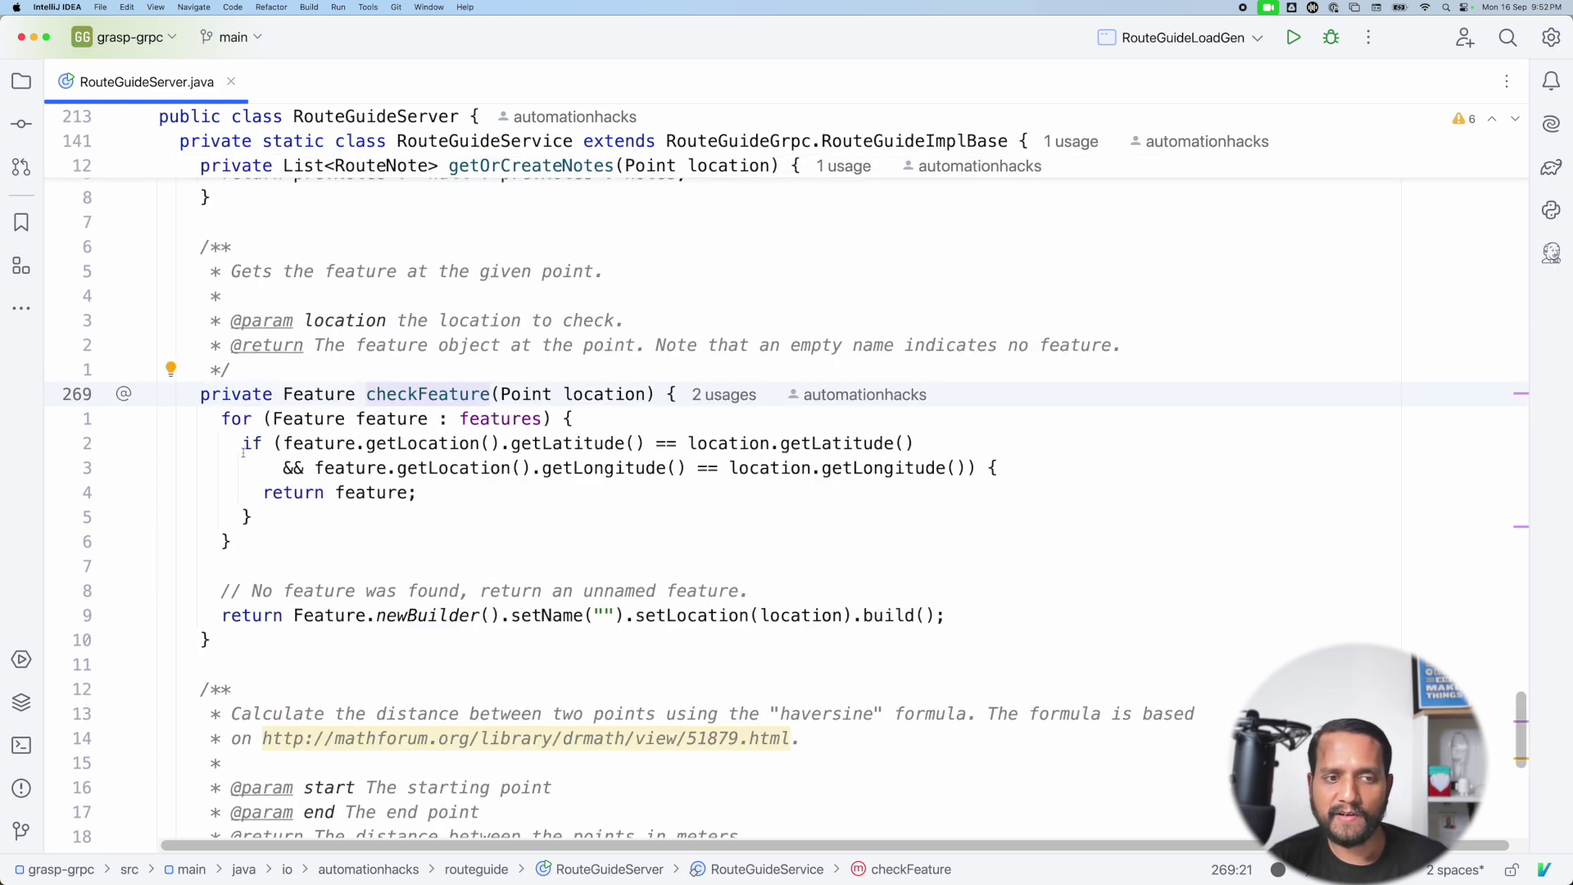
Highlight checkFeature's matching if block, the setName("") fallback return, and the no-feature comment
drag(244, 442, 252, 516)
double_click(339, 492)
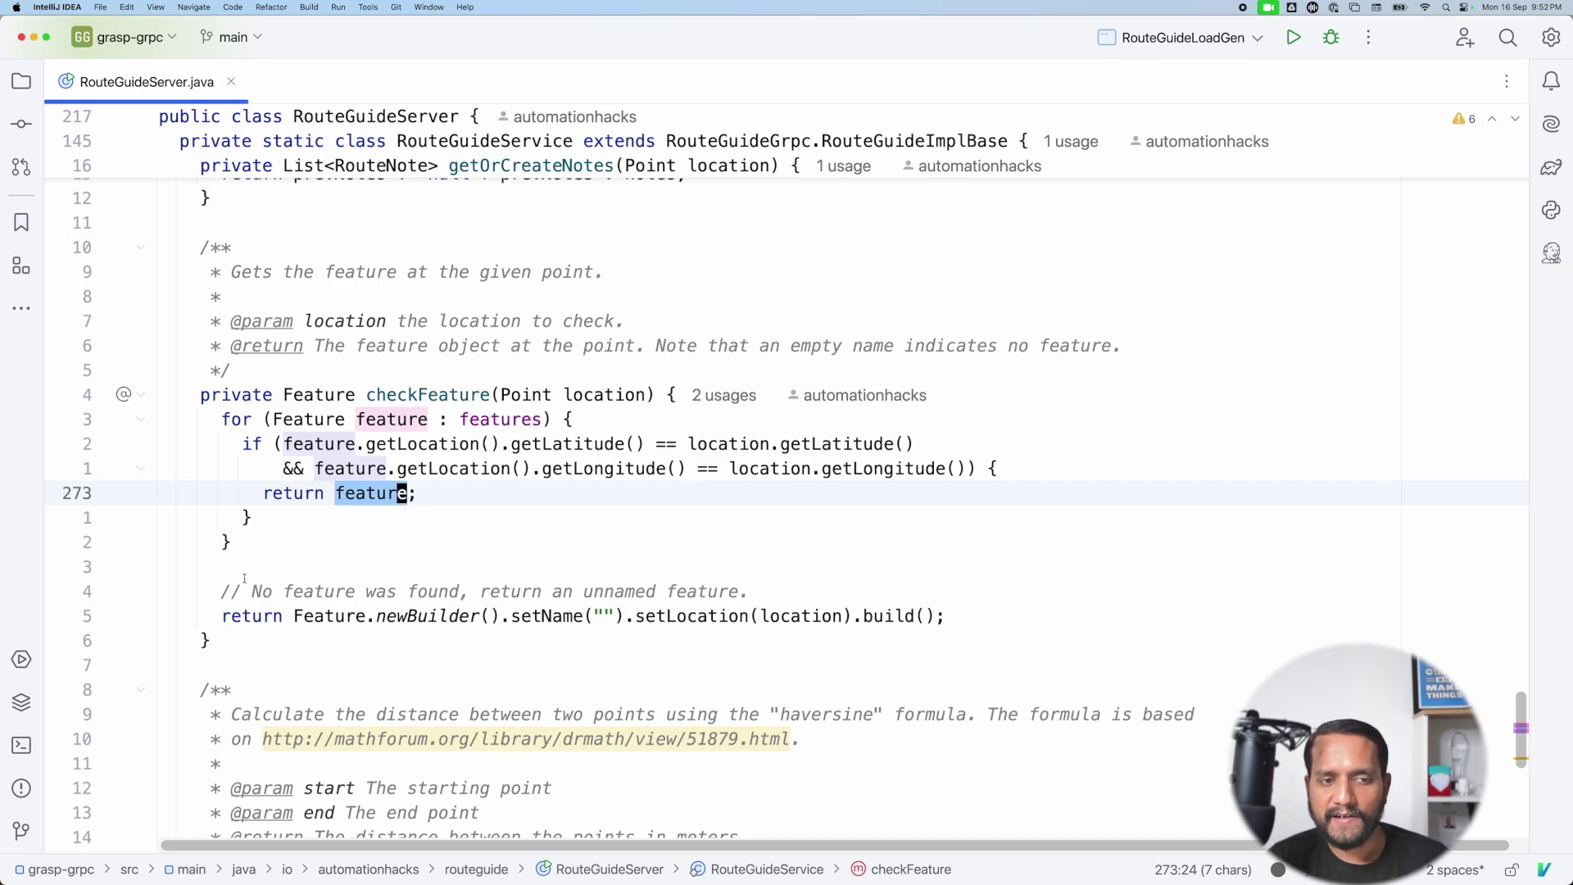
drag(295, 616, 933, 615)
click(595, 616)
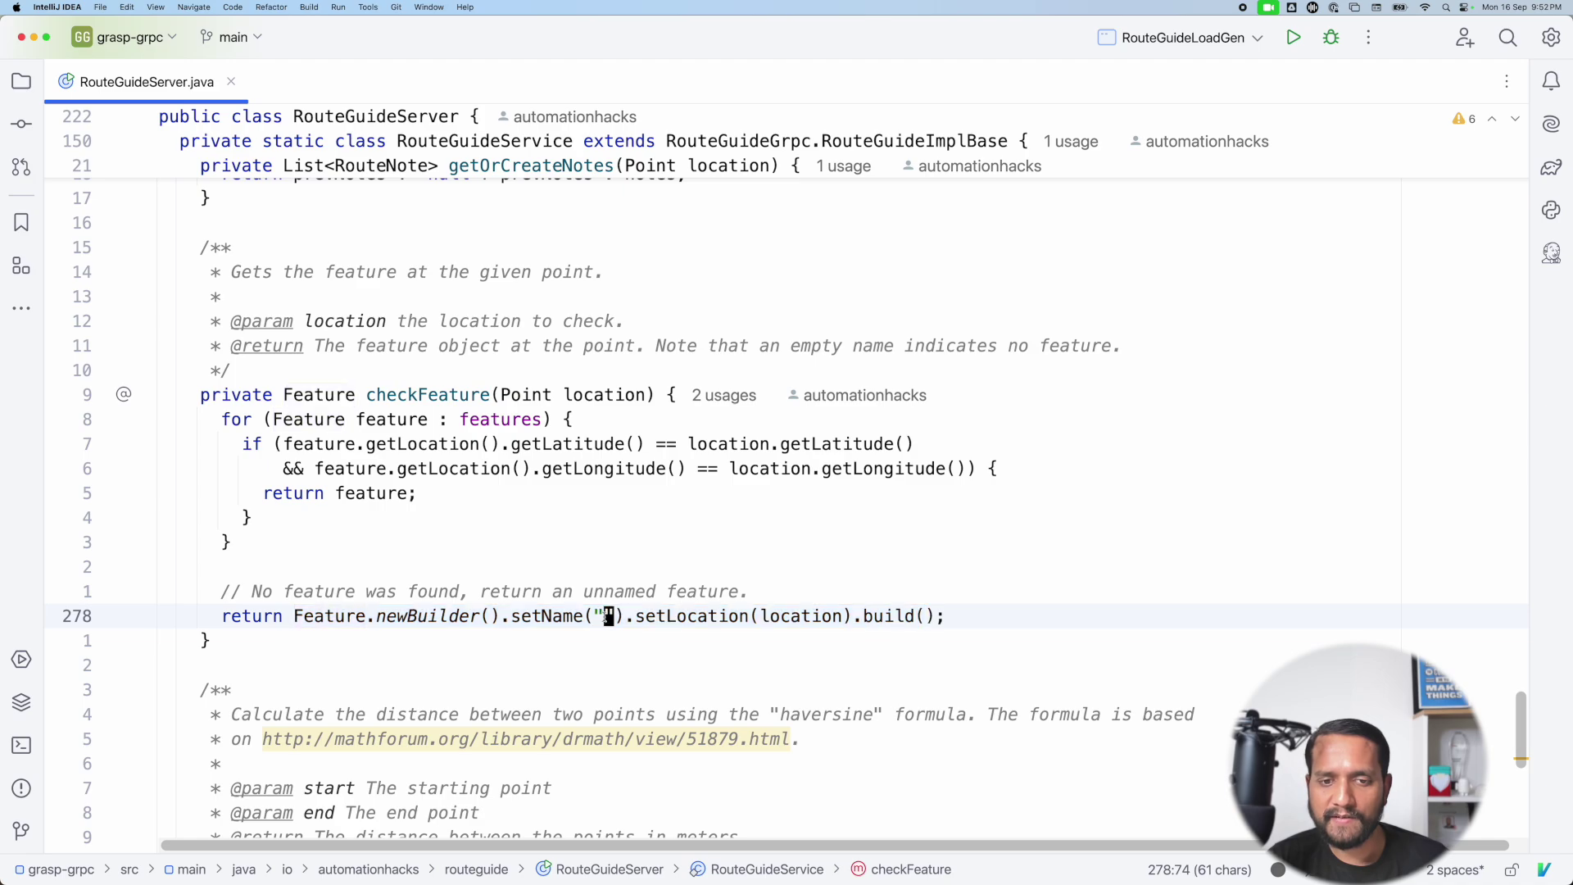
double_click(596, 616)
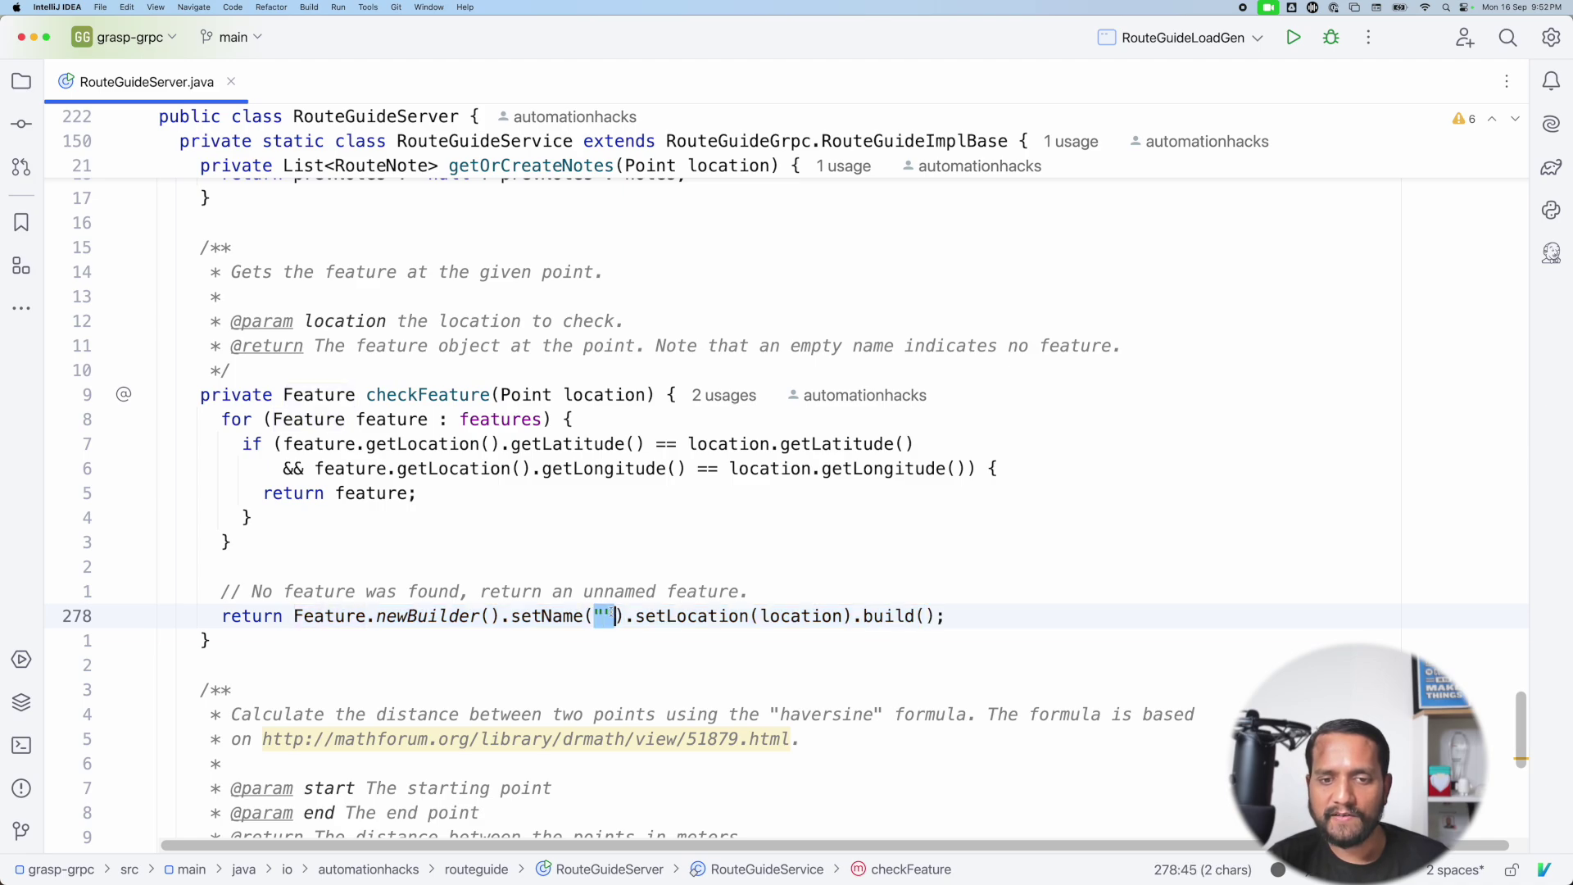
double_click(770, 616)
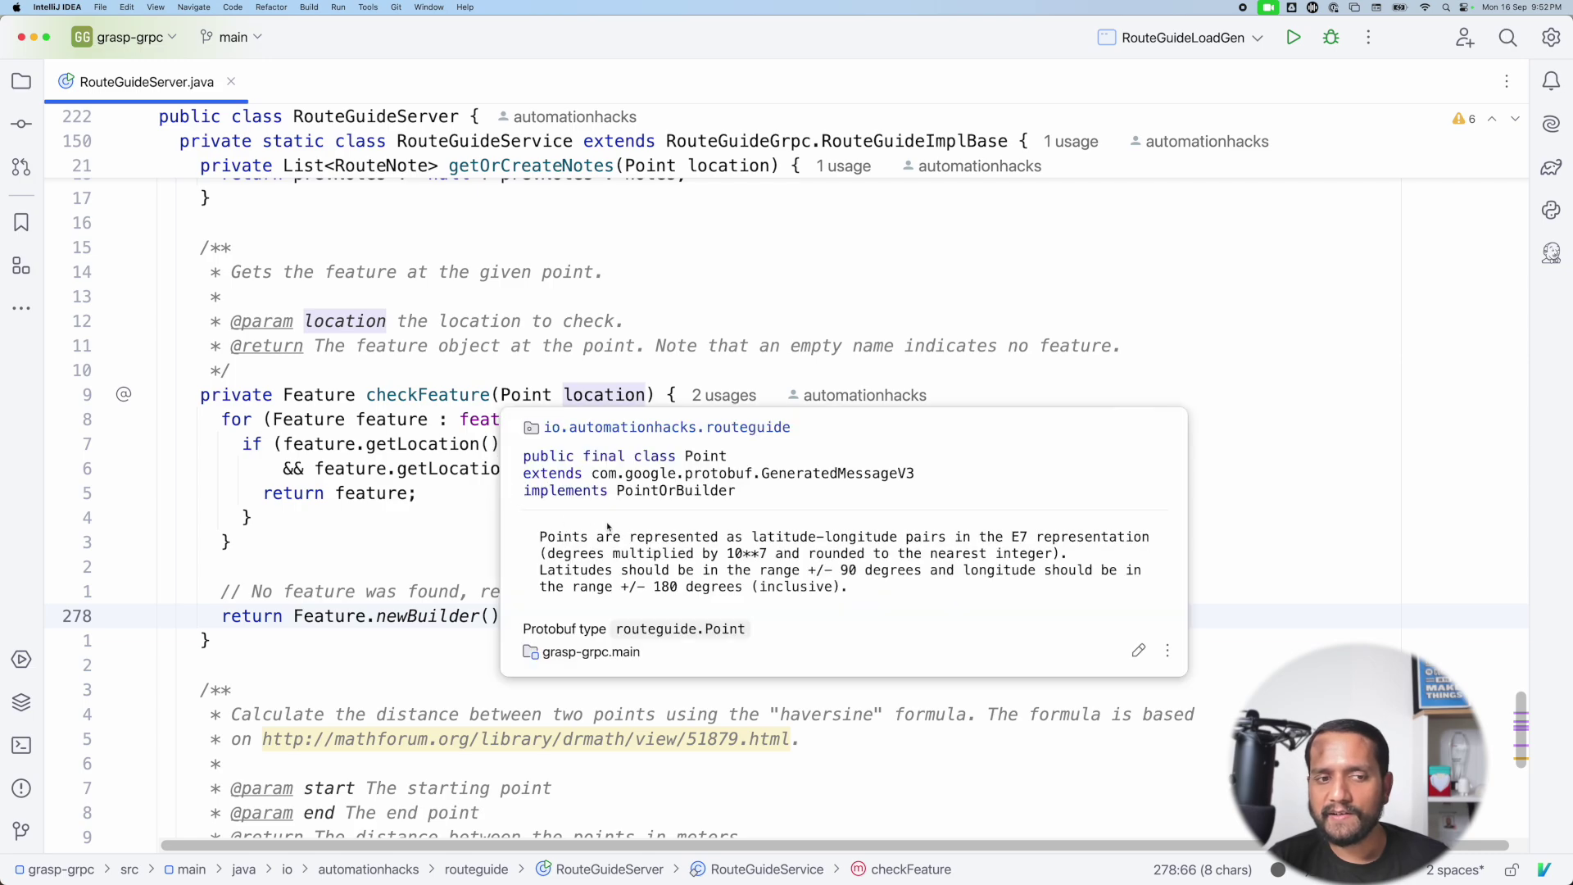
drag(228, 592, 727, 592)
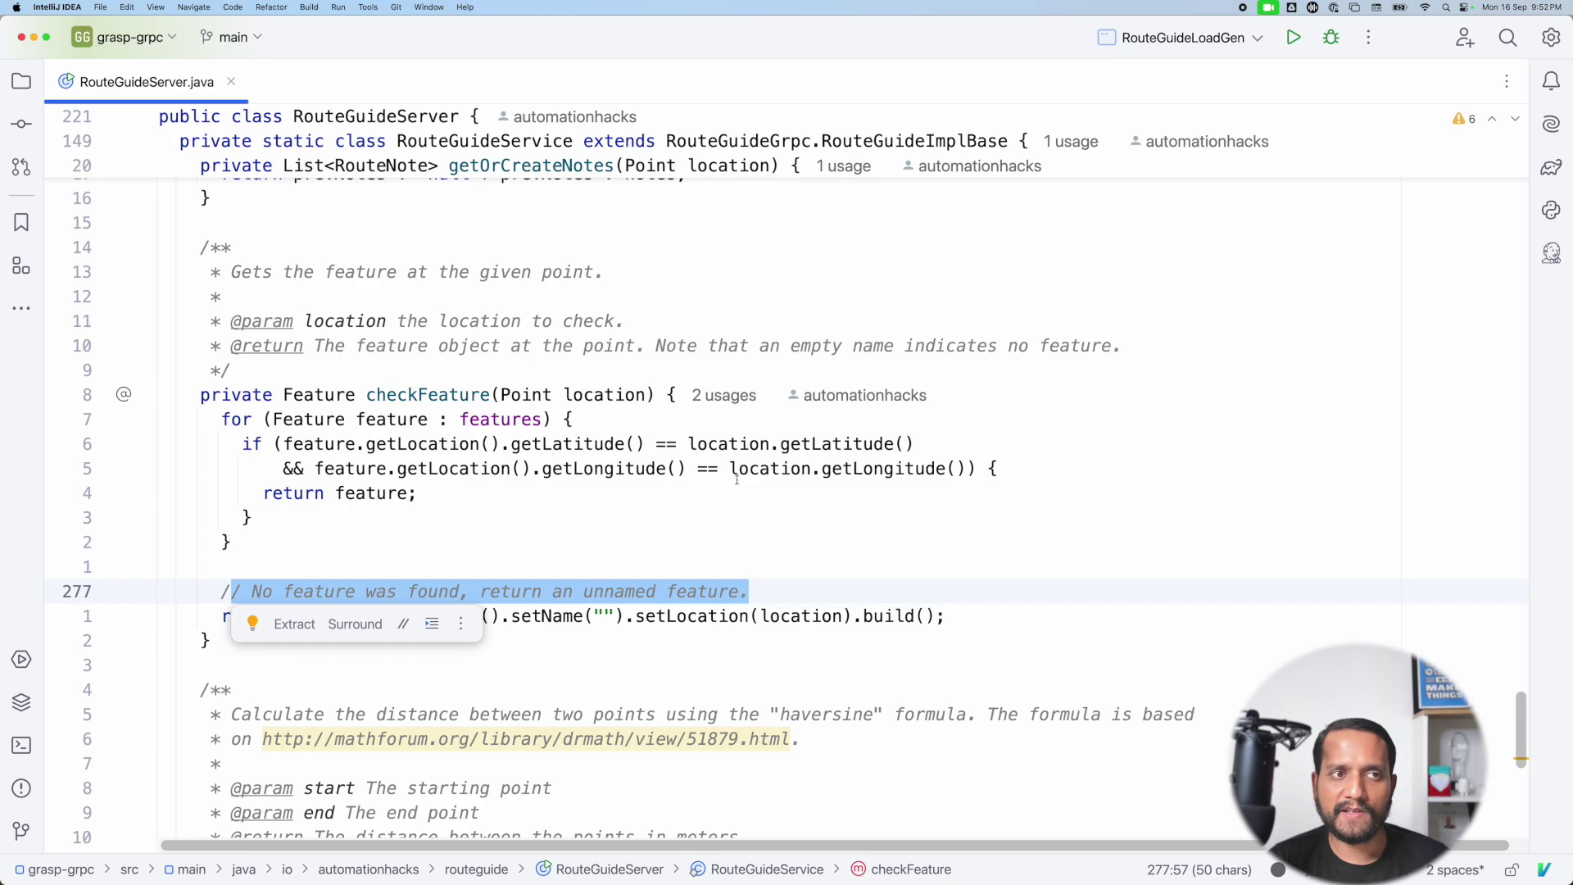
Open RouteGuideServerTest.java from the test routeguide package in the project tree
click(18, 84)
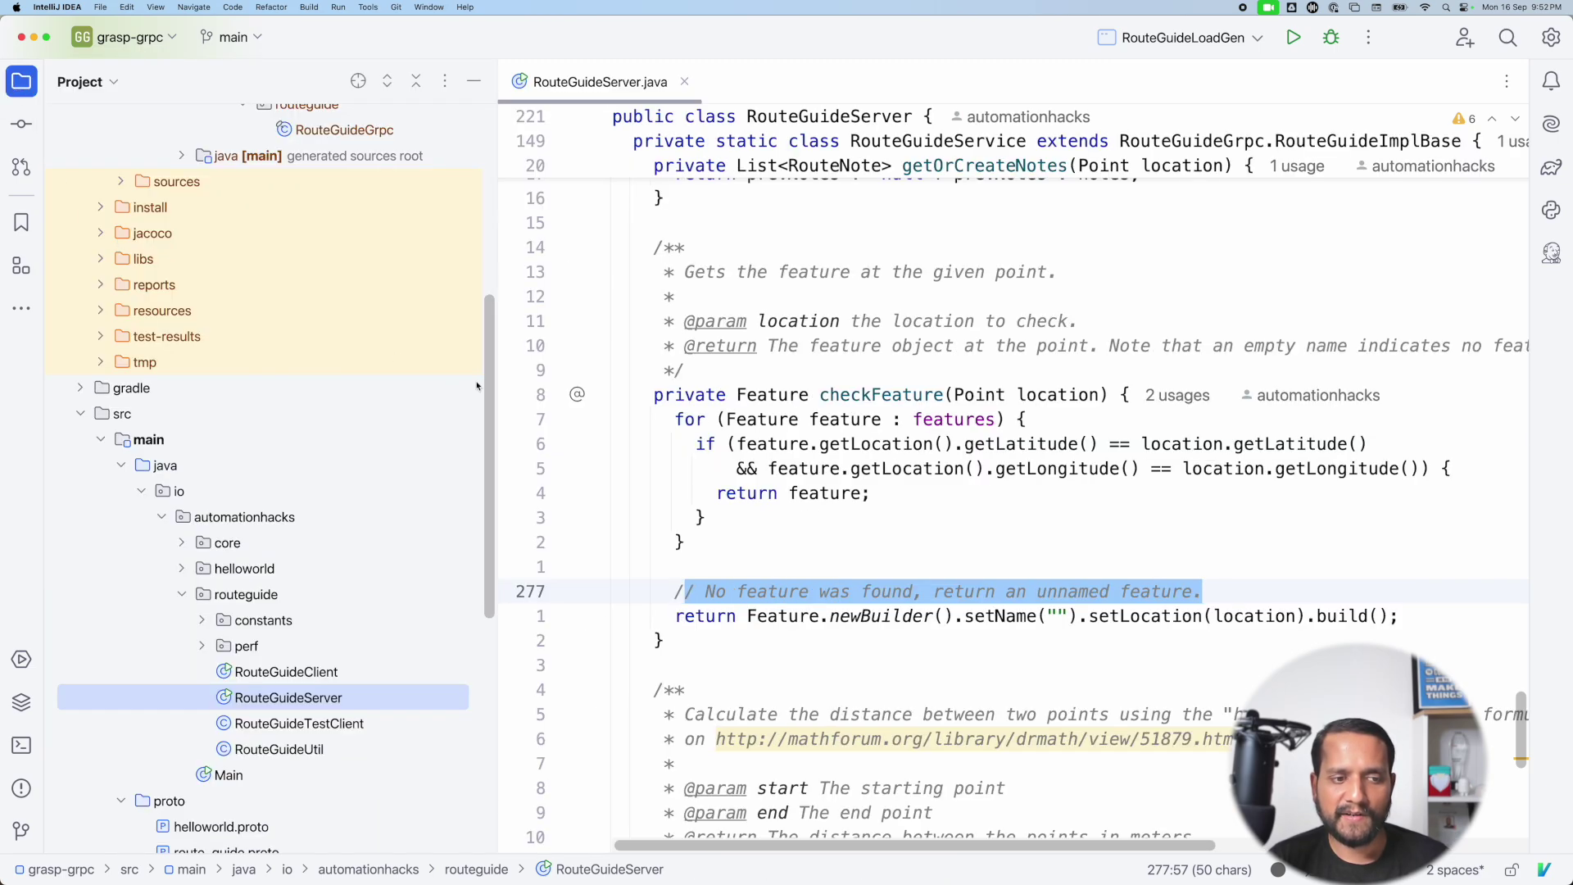
scroll(276, 598, down, 2)
scroll(265, 602, down, 1)
scroll(251, 609, down, 2)
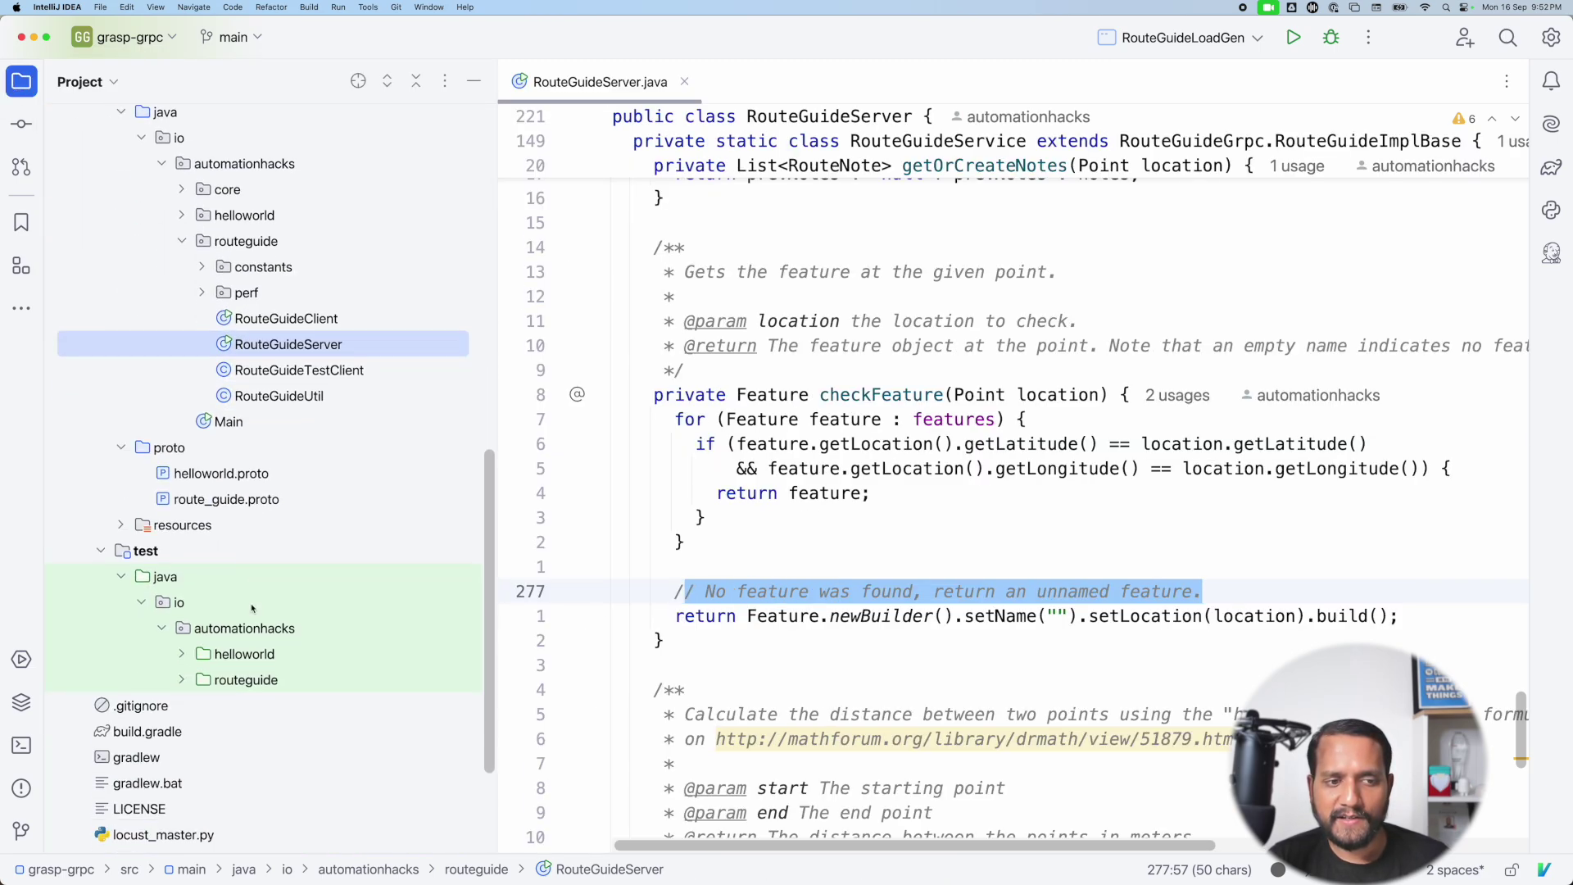
click(185, 680)
scroll(258, 700, down, 1)
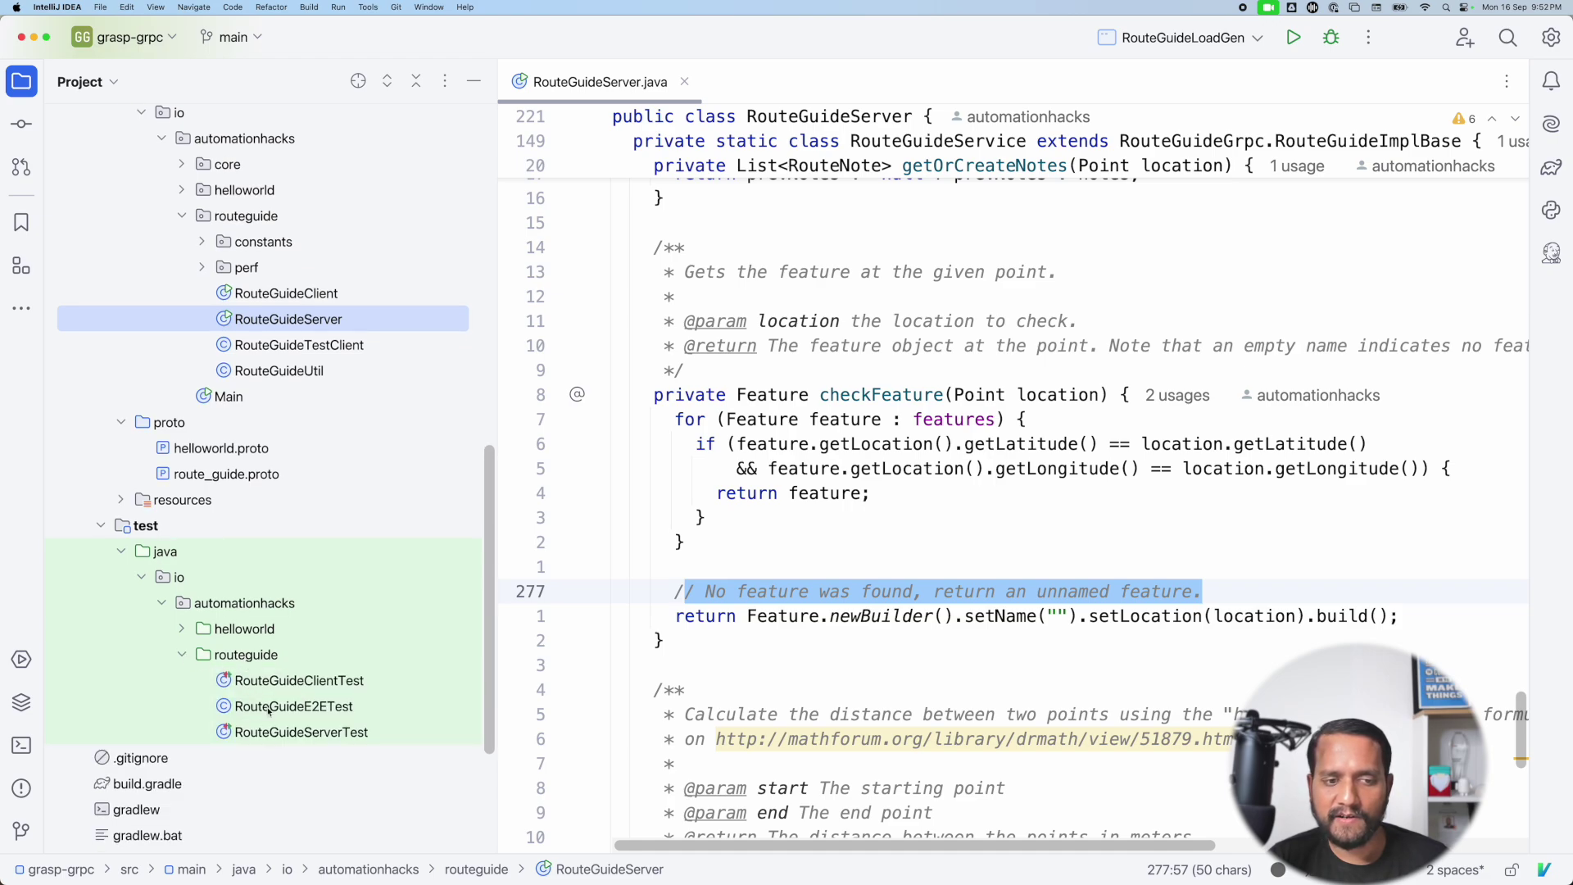
double_click(336, 736)
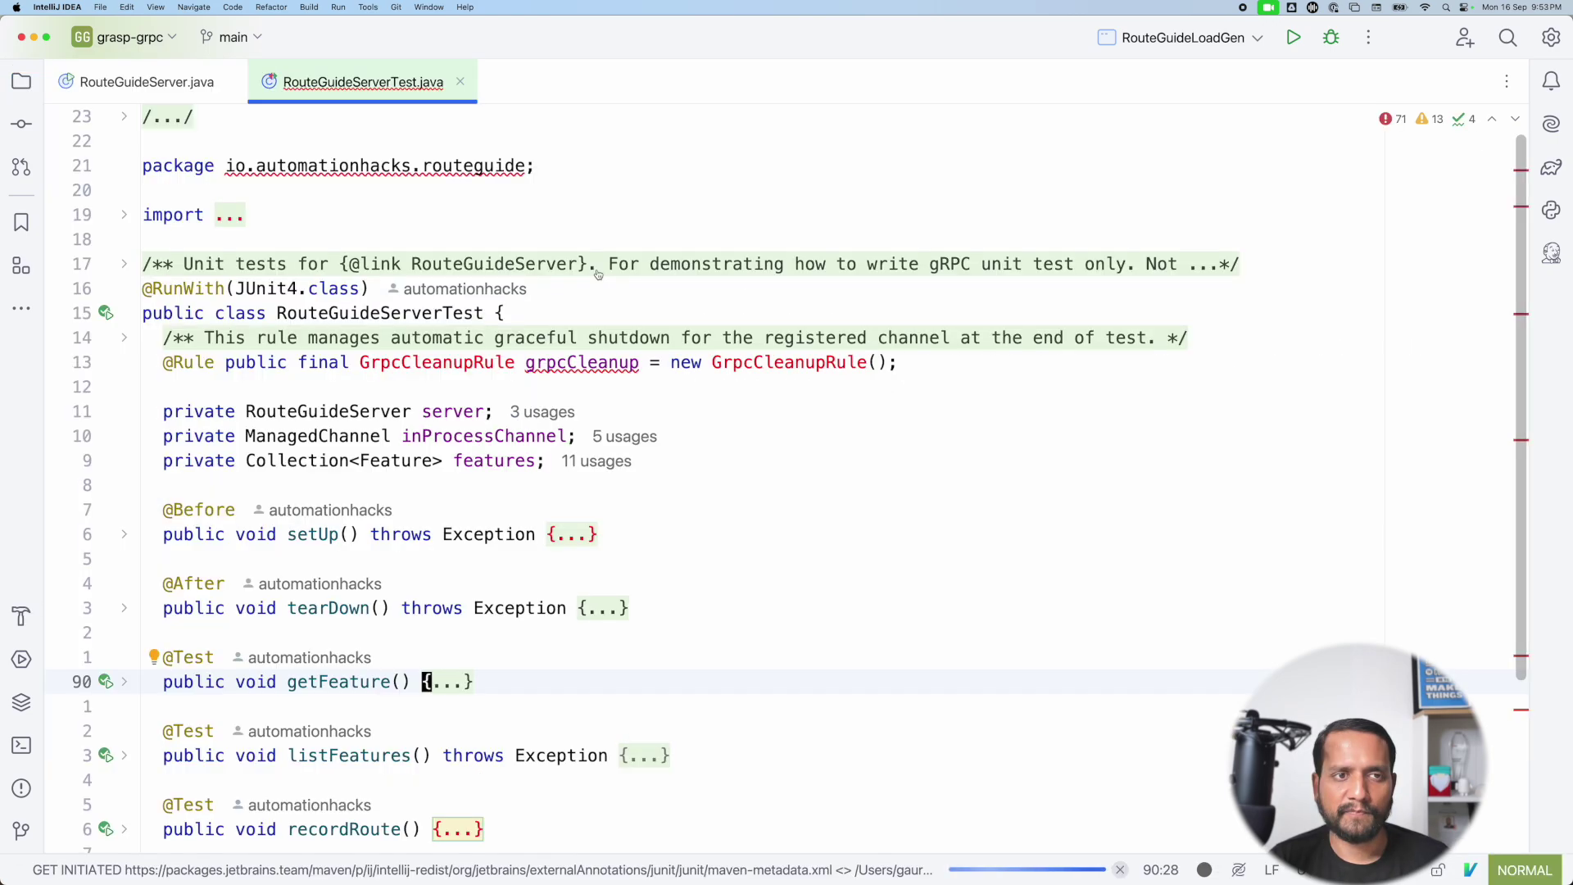
click(595, 167)
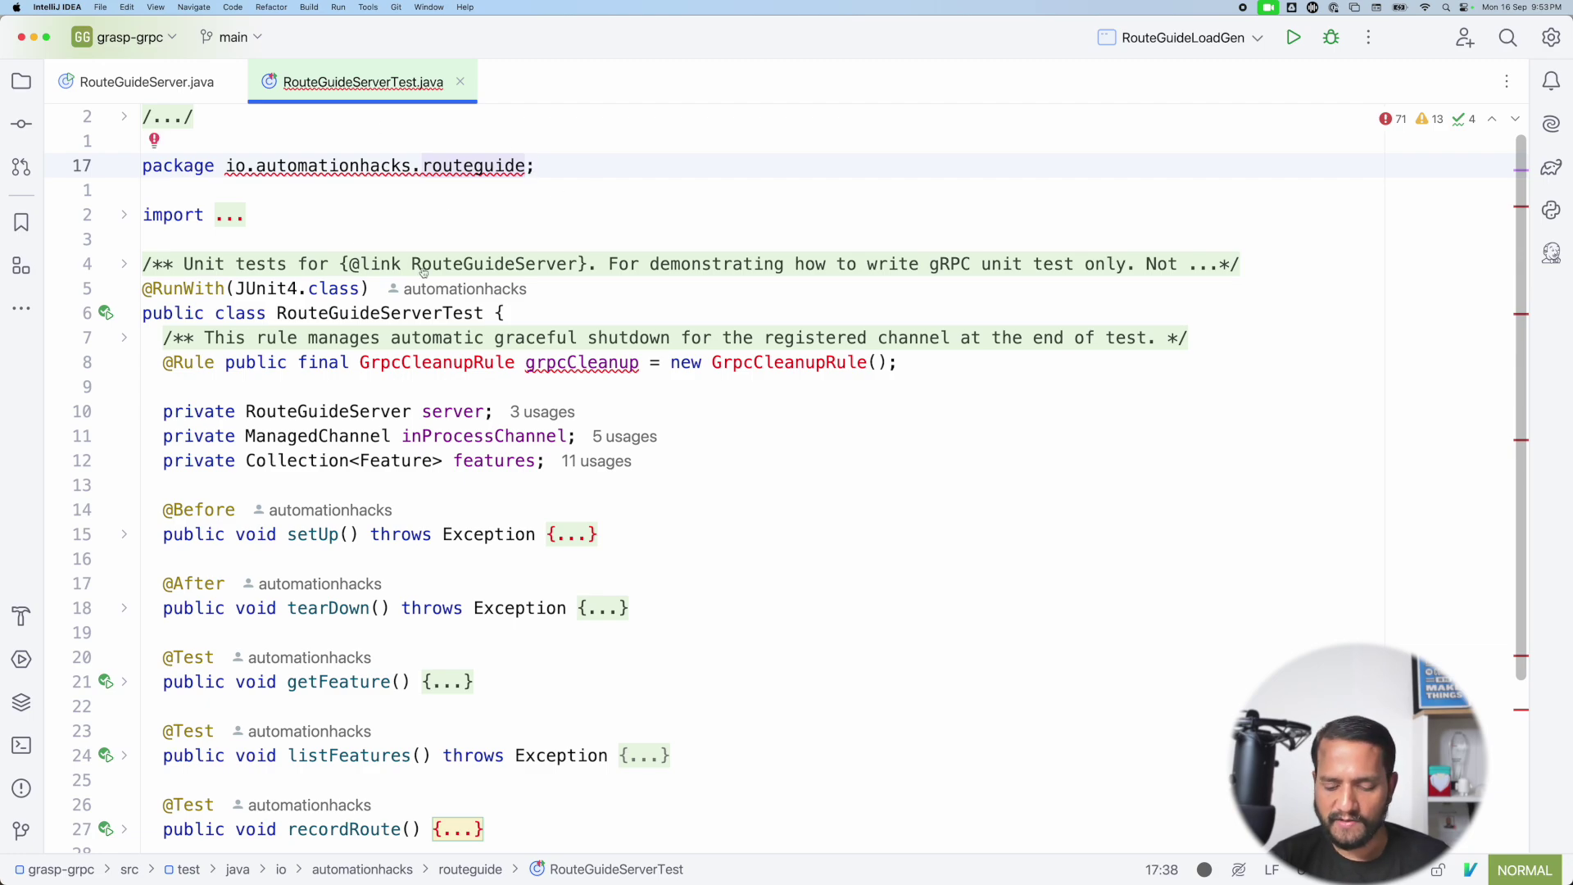
key(super+shift+equal)
click(655, 364)
scroll(655, 365, down, 5)
scroll(654, 364, down, 2)
scroll(655, 364, up, 7)
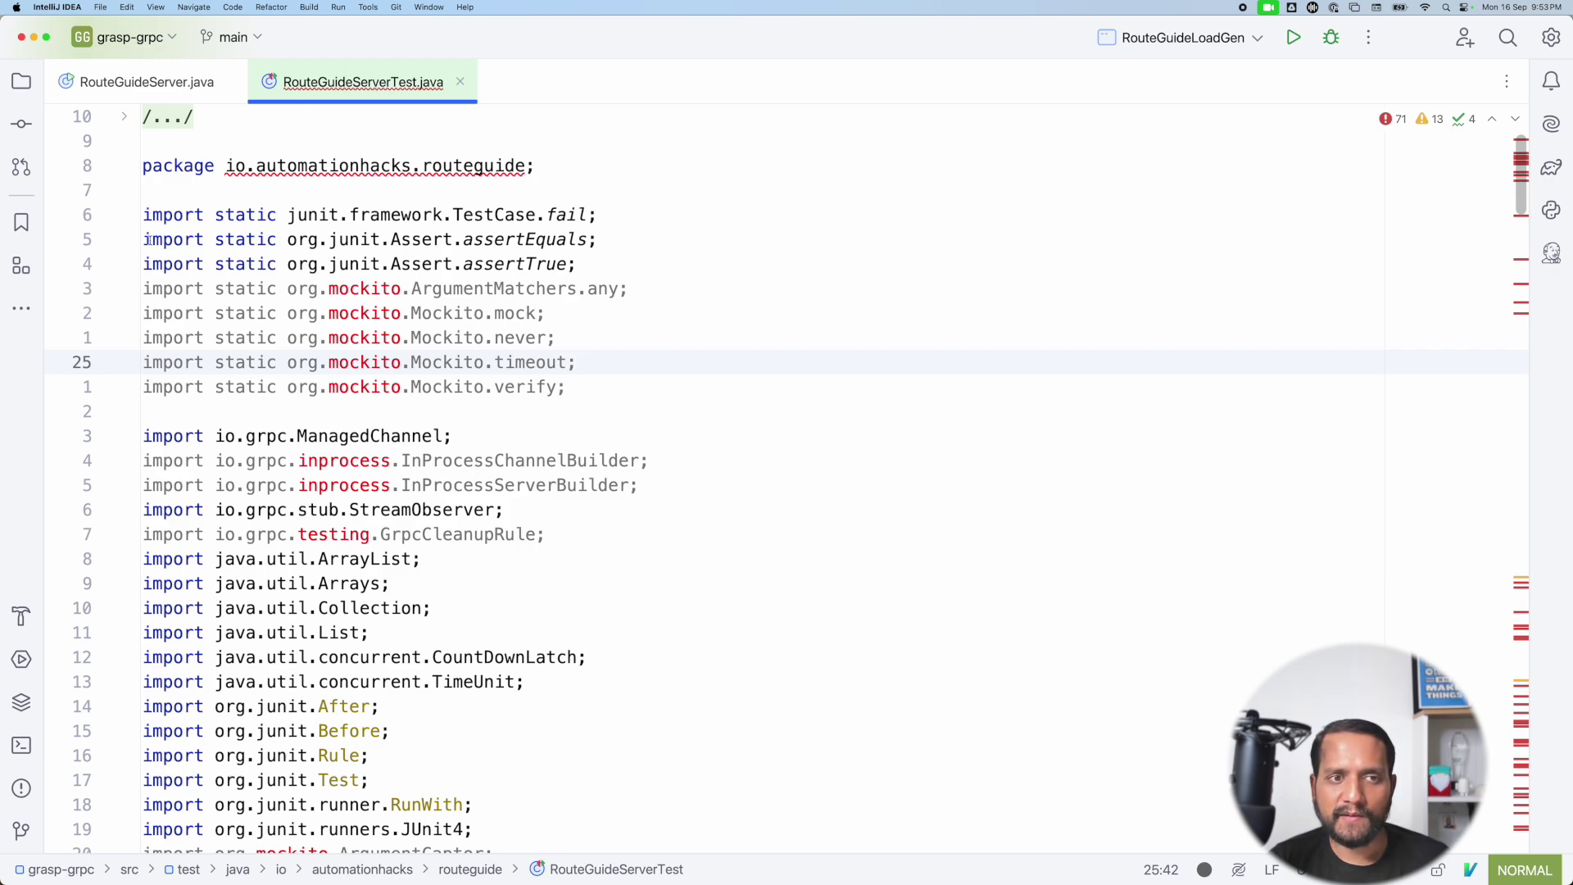
drag(140, 216, 603, 378)
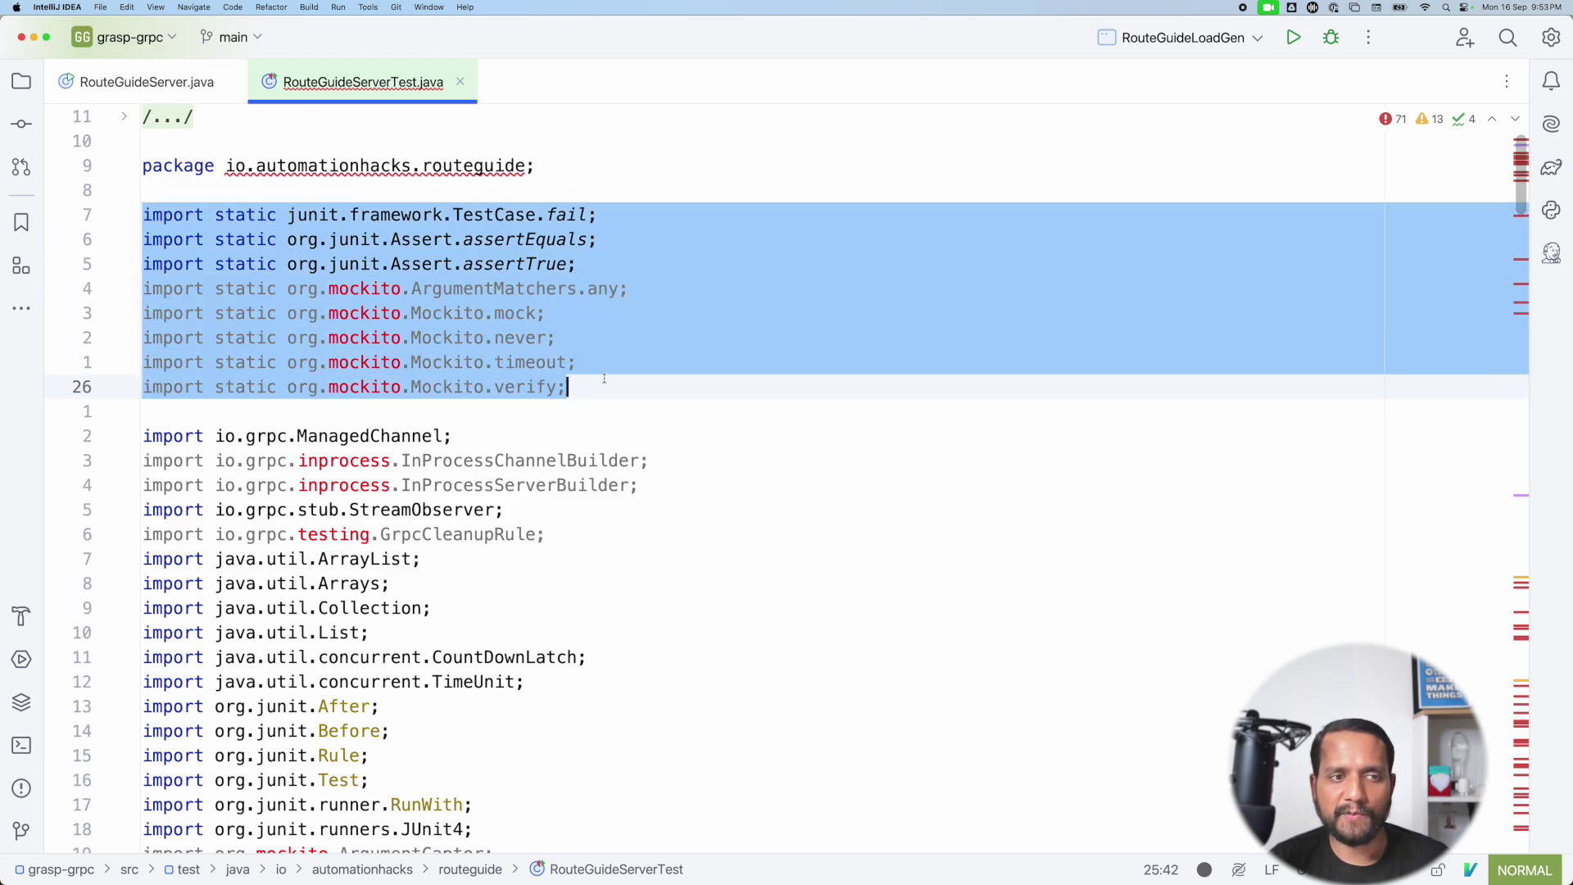
key(shift+v)
scroll(168, 445, down, 1)
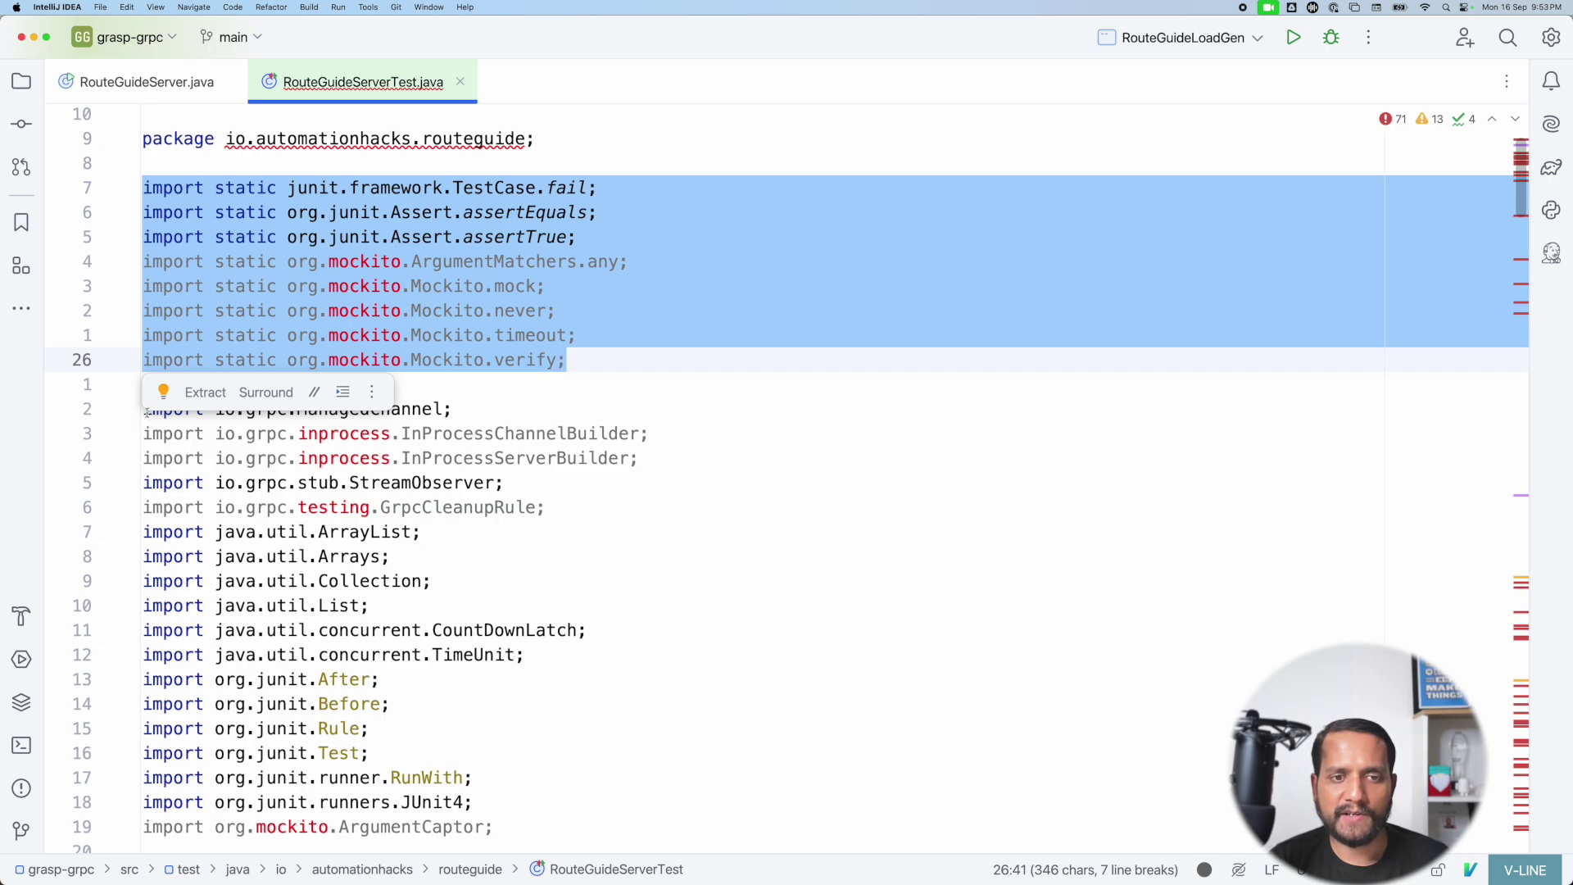
drag(144, 410, 542, 530)
key(shift+v)
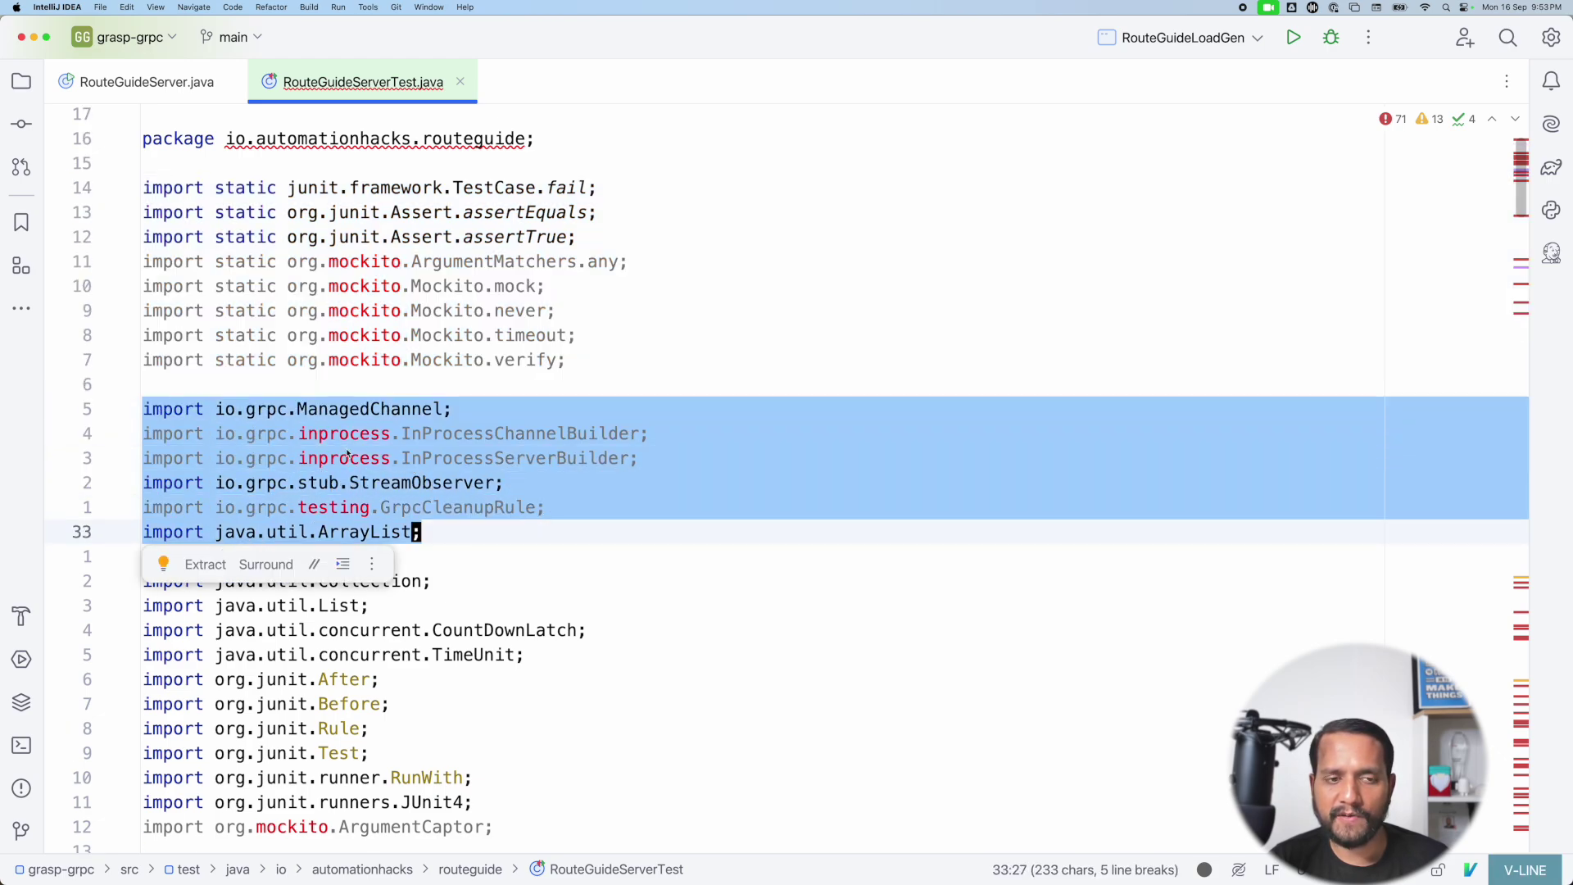
scroll(357, 439, down, 2)
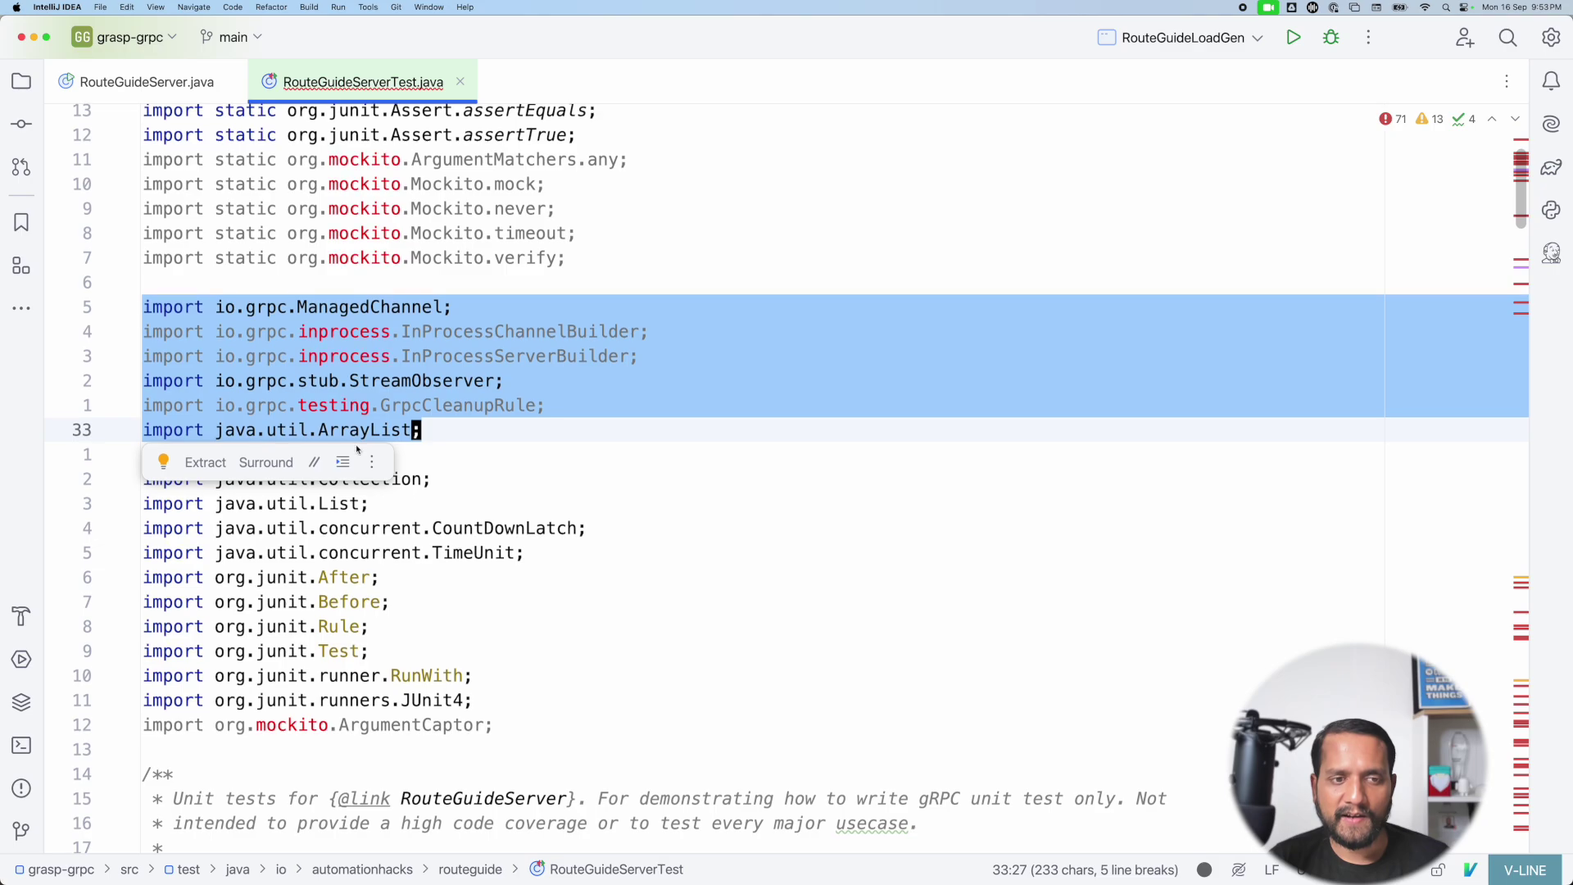
scroll(369, 467, down, 2)
scroll(391, 535, down, 10)
scroll(380, 527, up, 2)
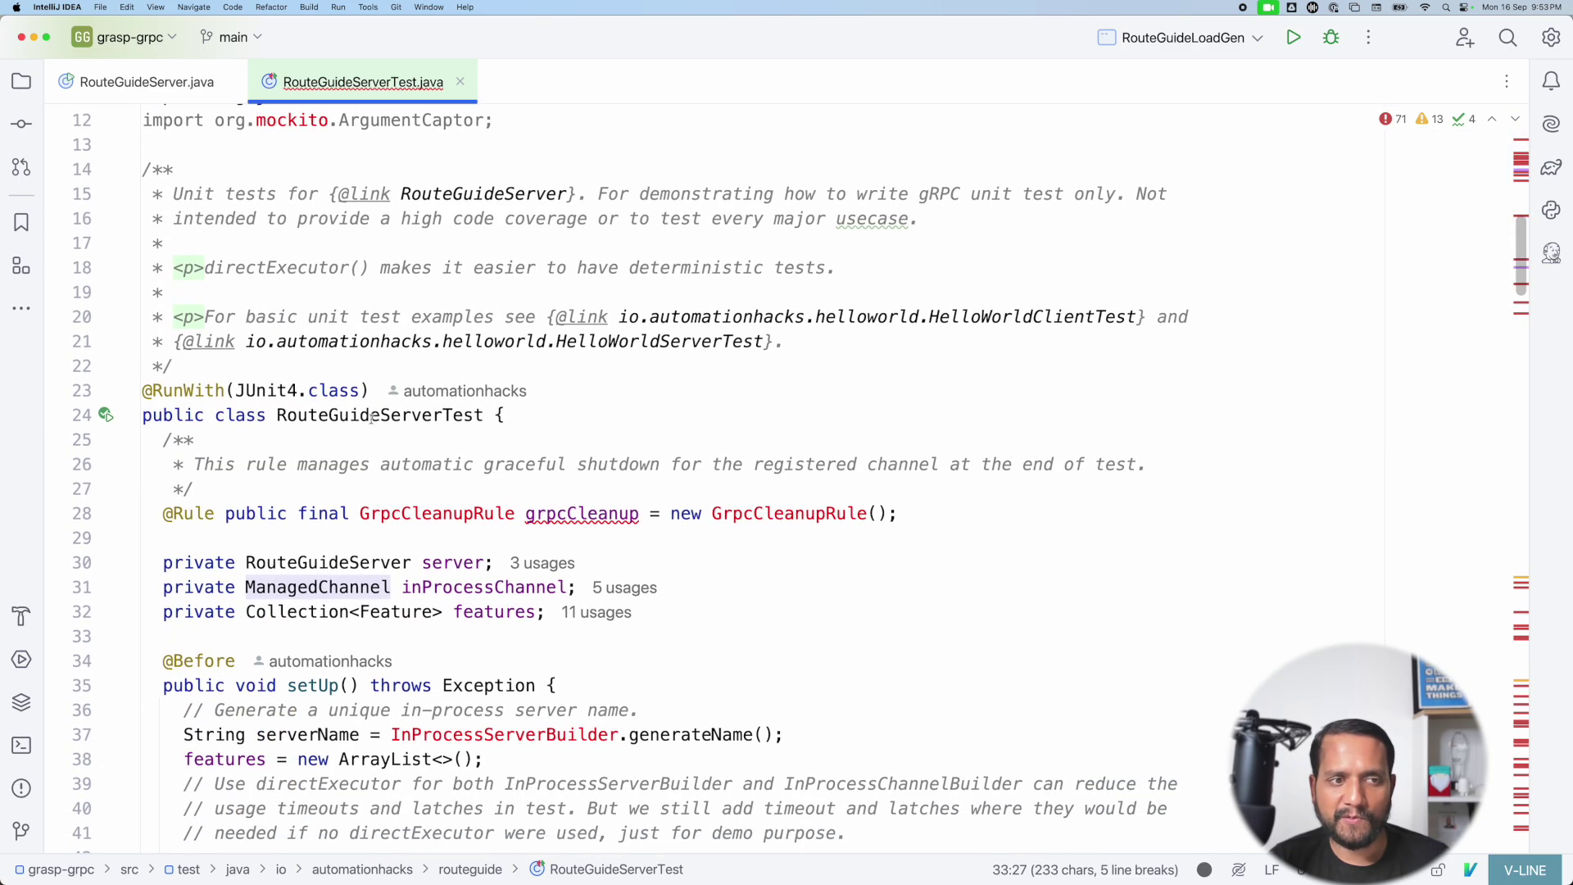
drag(143, 390, 369, 390)
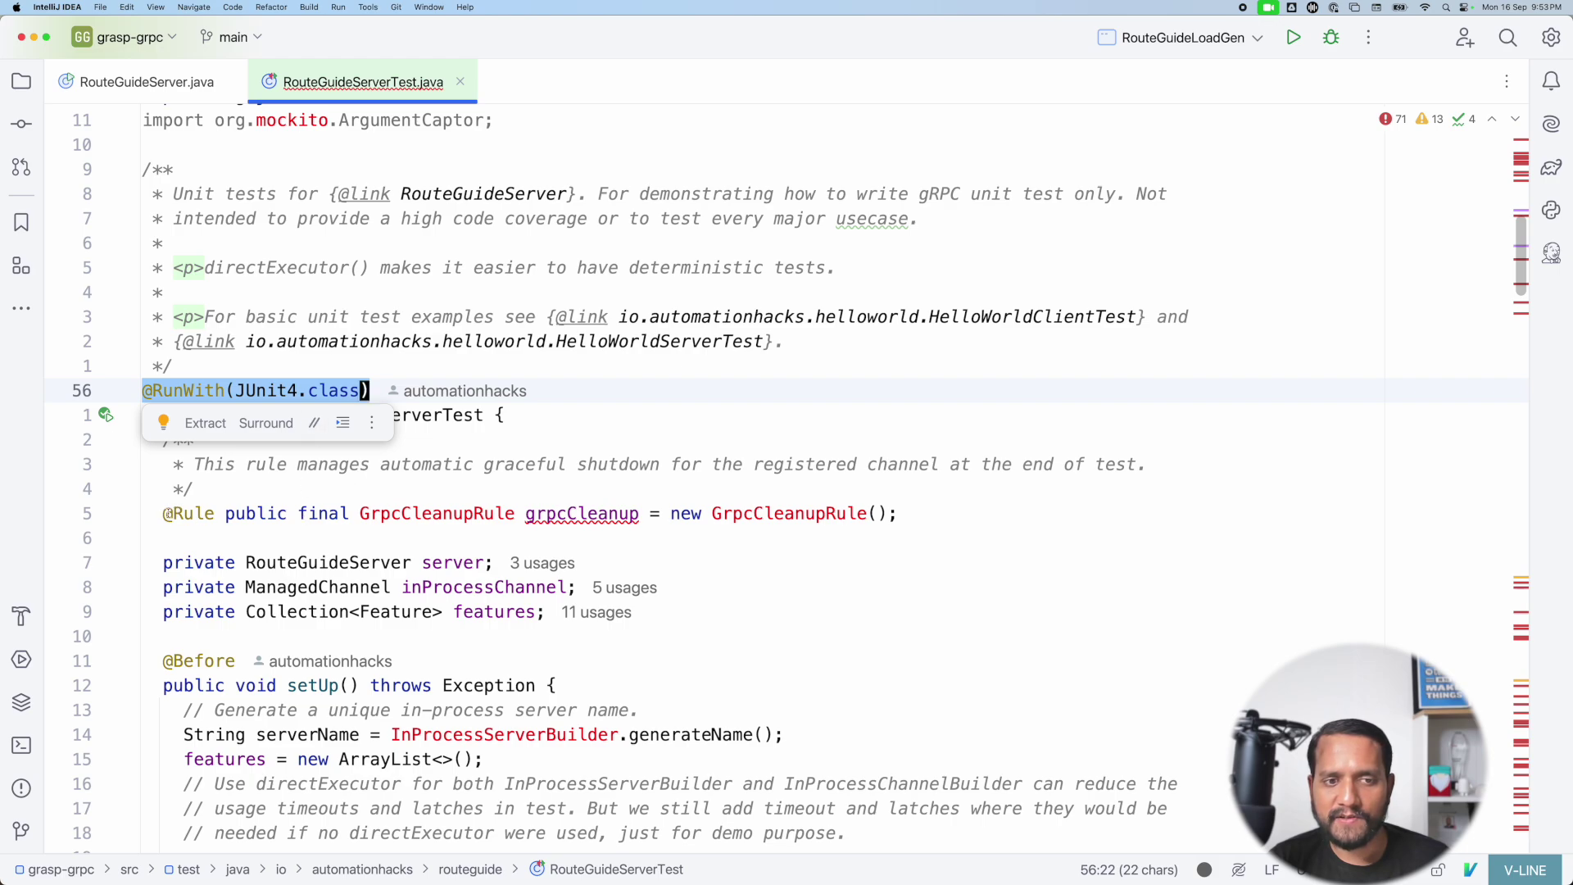
drag(164, 514, 898, 515)
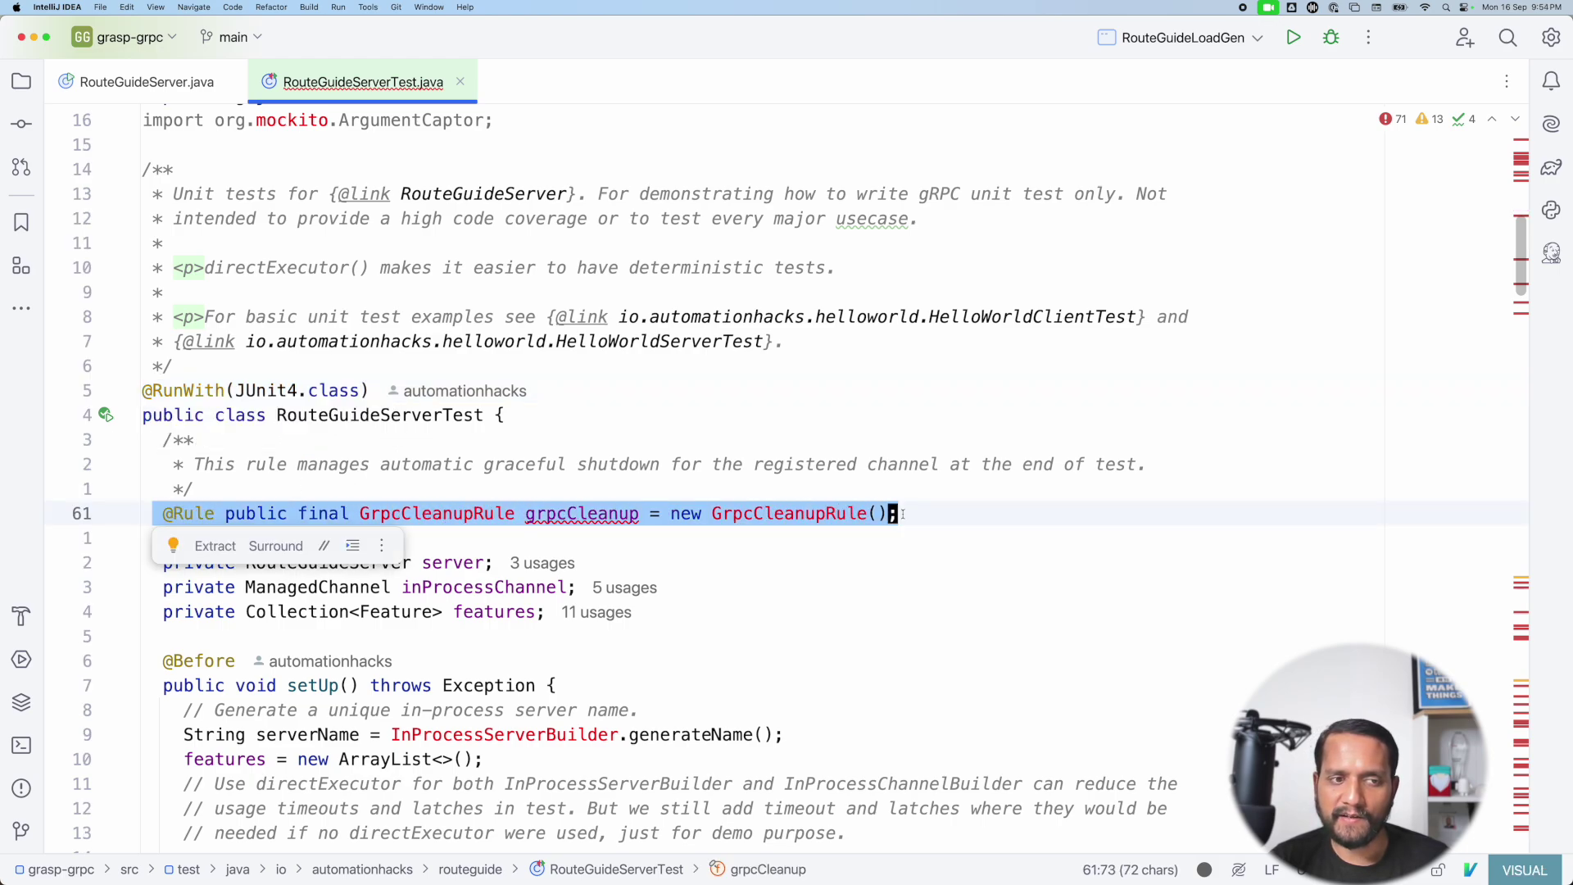
click(188, 514)
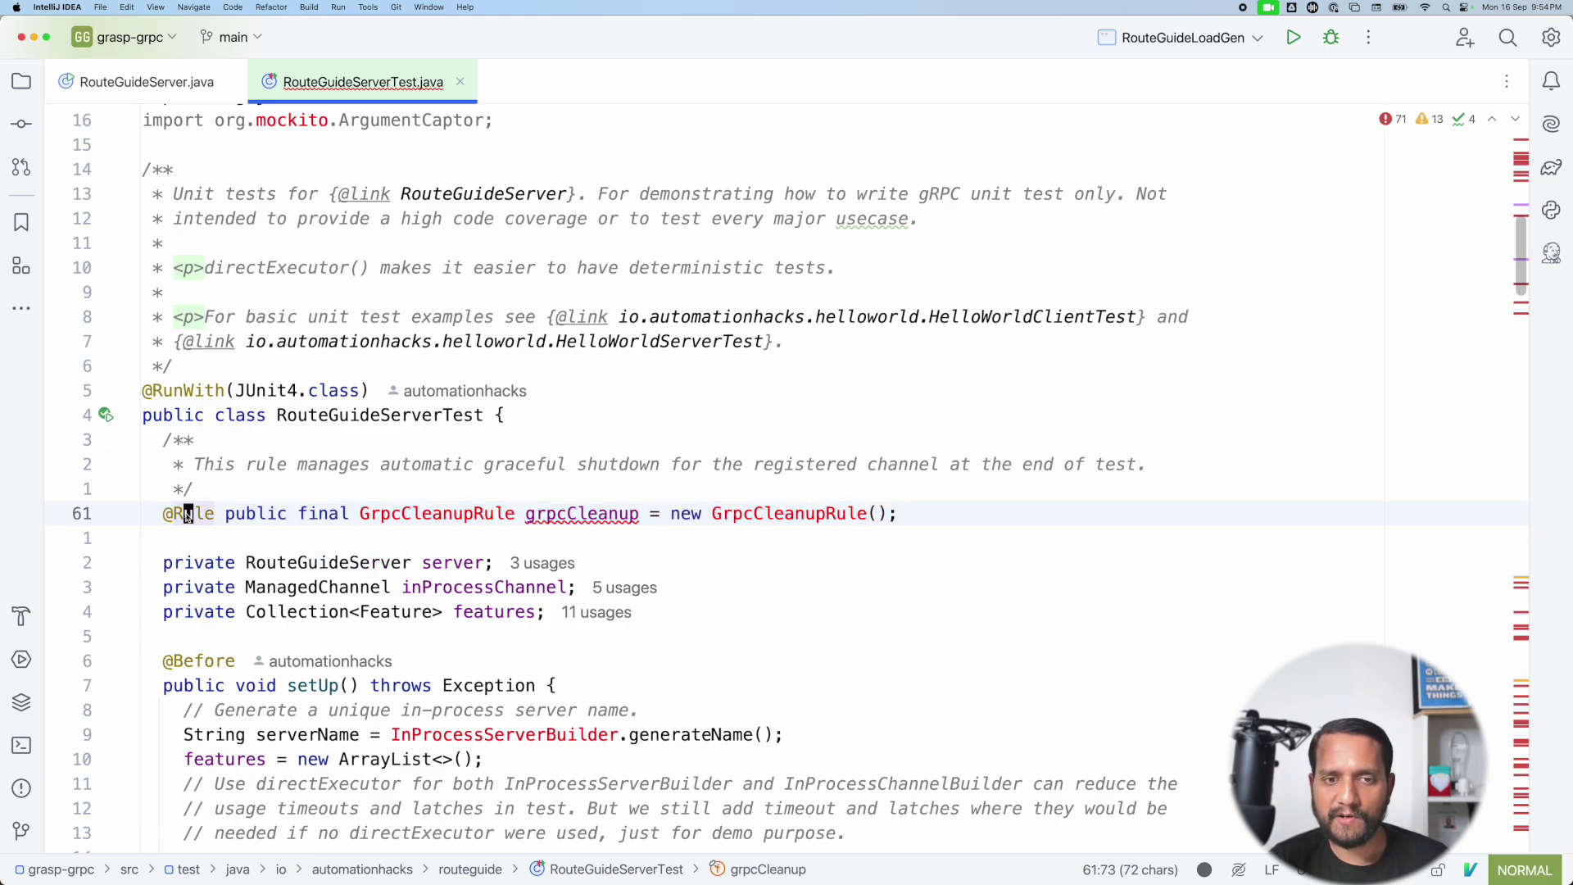
double_click(187, 515)
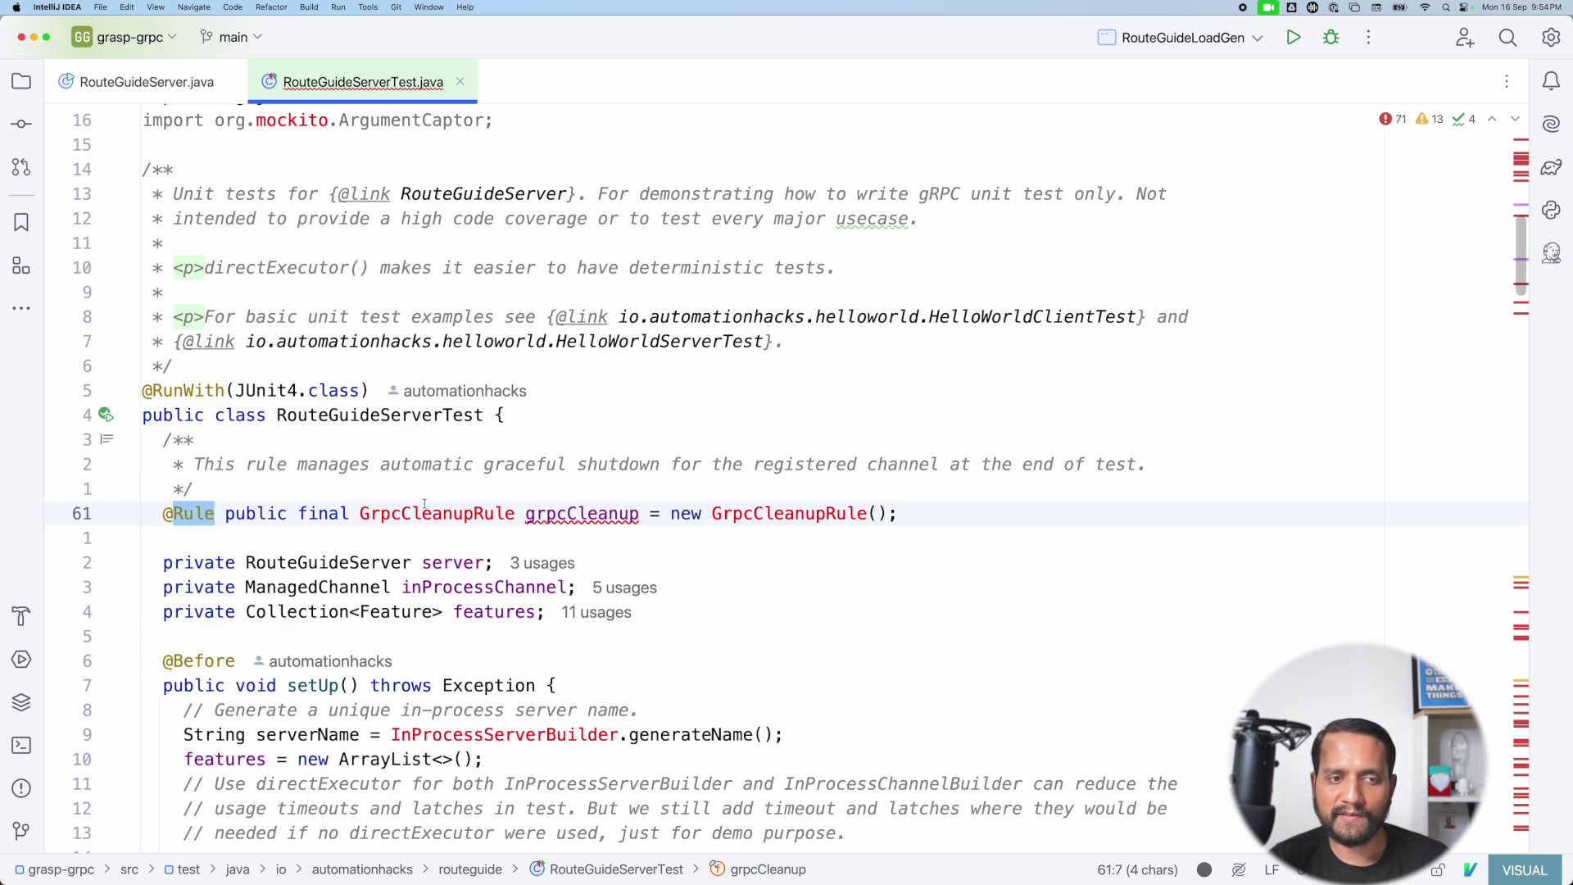
scroll(221, 537, down, 1)
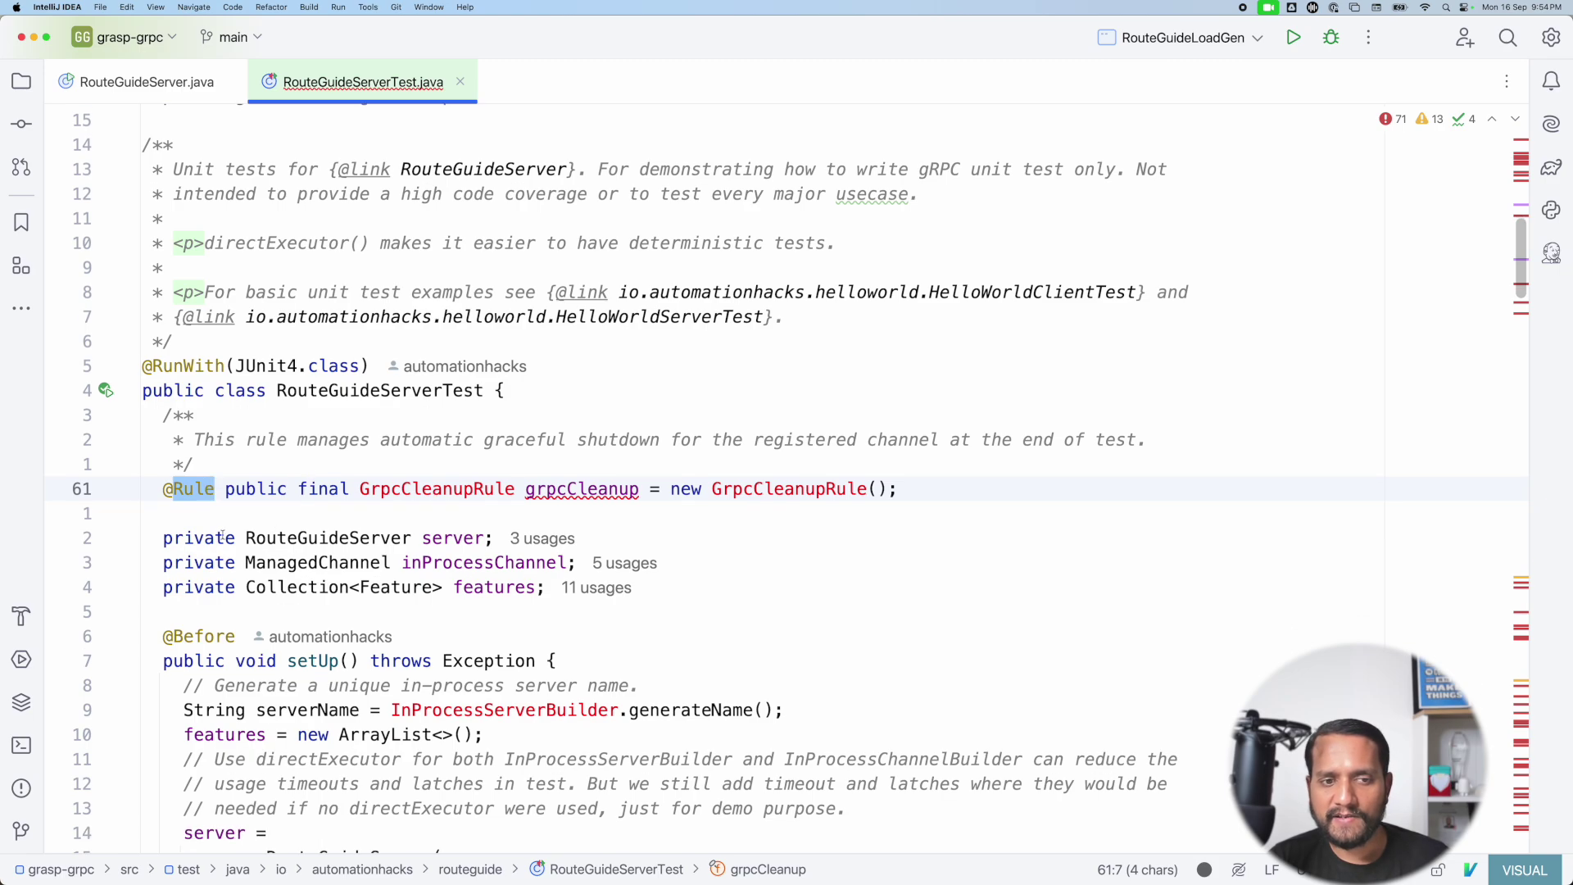
drag(163, 538, 482, 537)
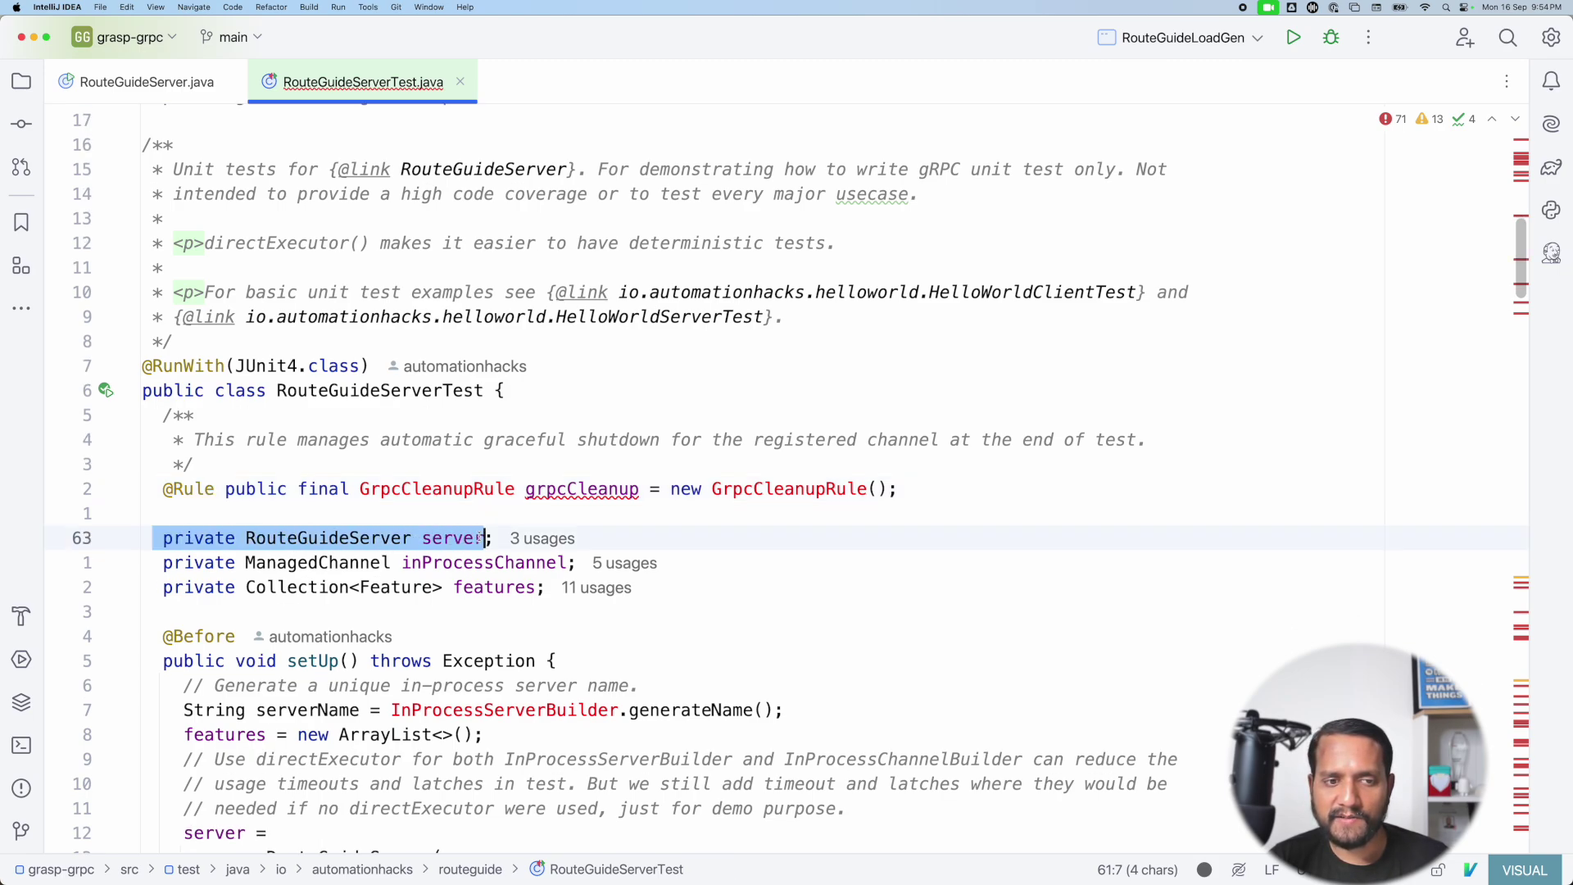
double_click(353, 537)
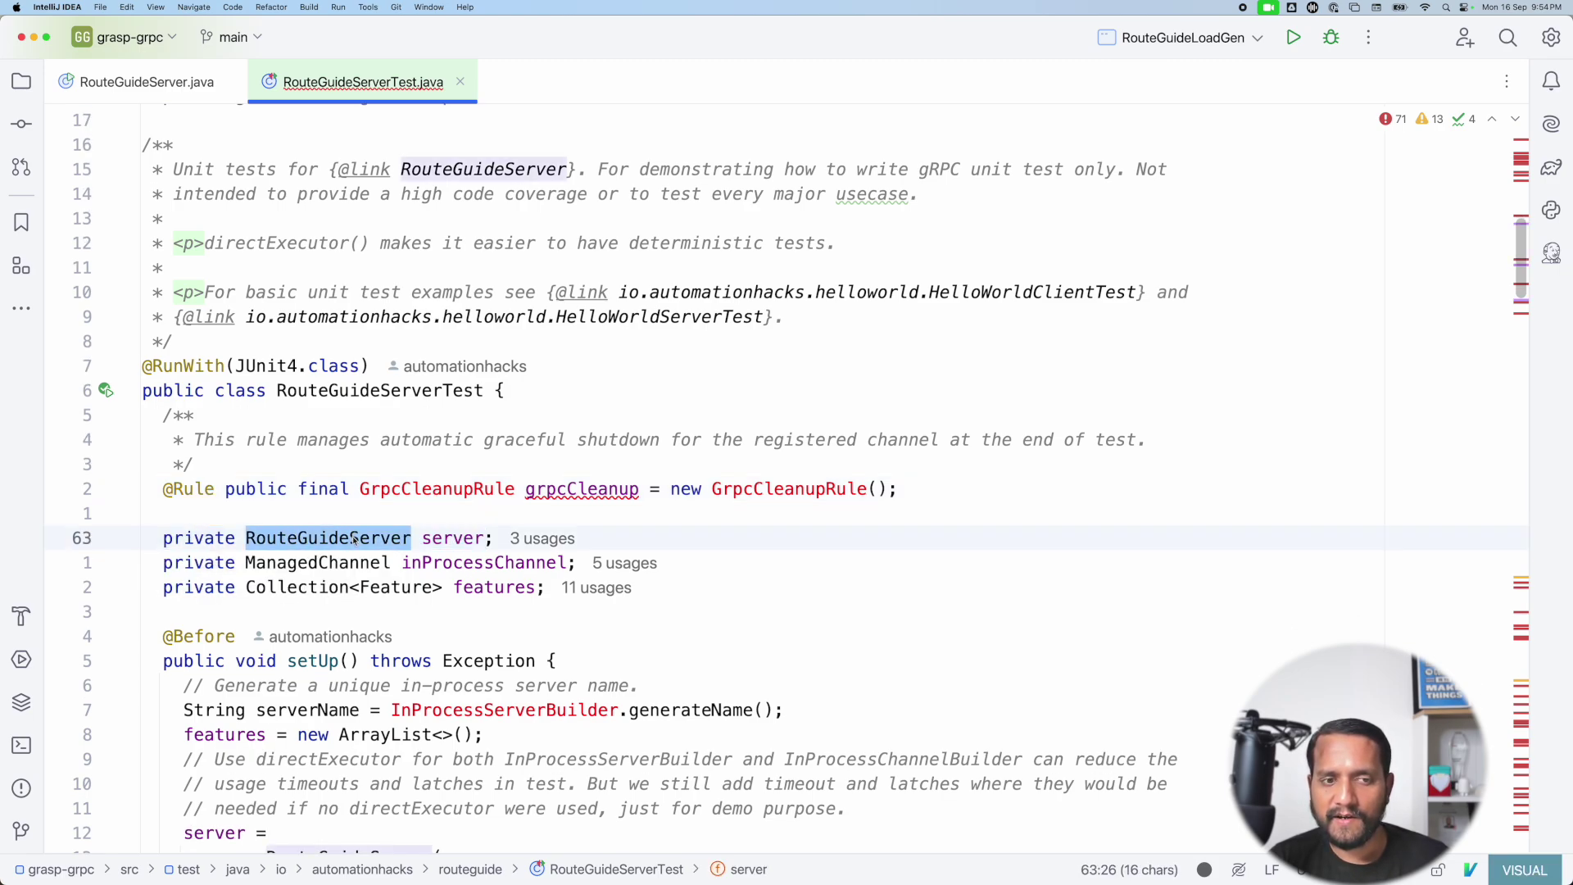
double_click(294, 563)
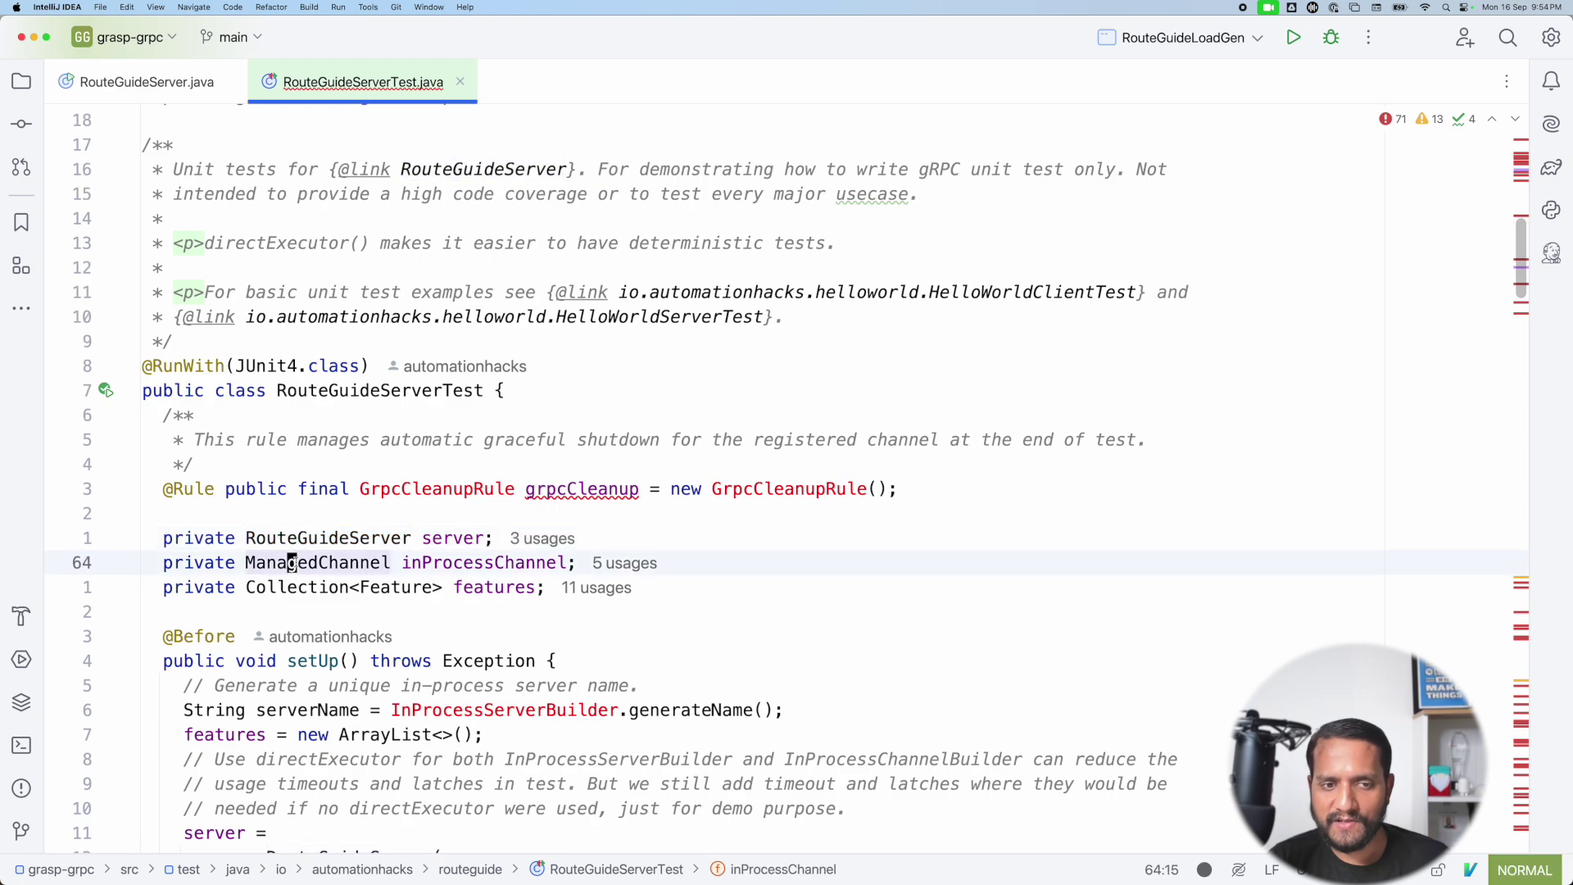
click(405, 562)
key(v)
key(l)
key(l)
key(l)
key(l)
key(l)
double_click(248, 588)
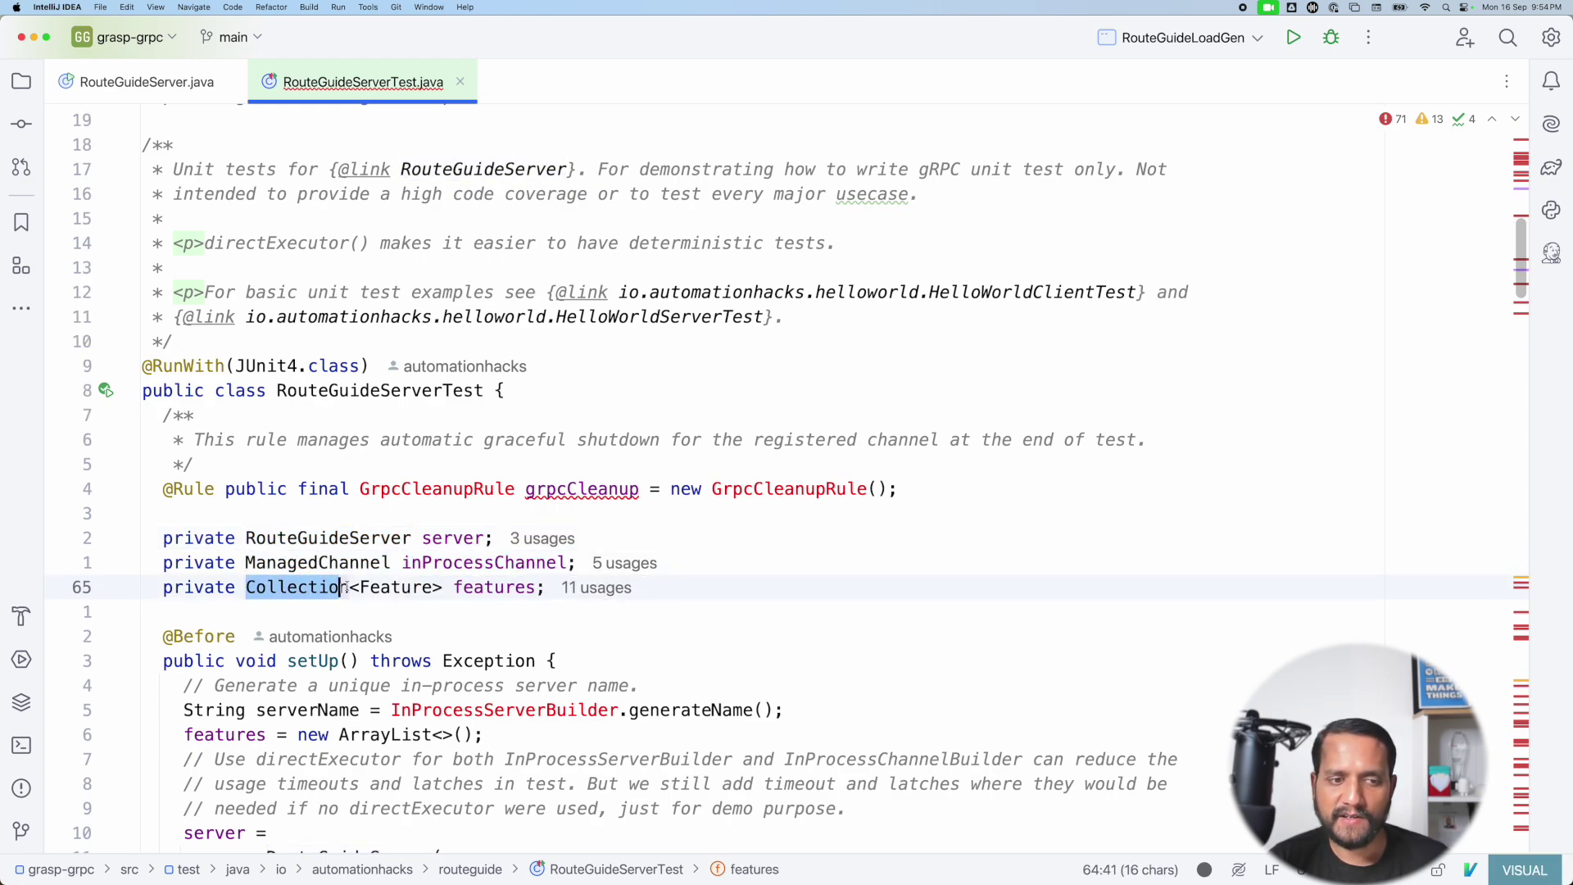
key(E)
key(E)
scroll(407, 607, down, 1)
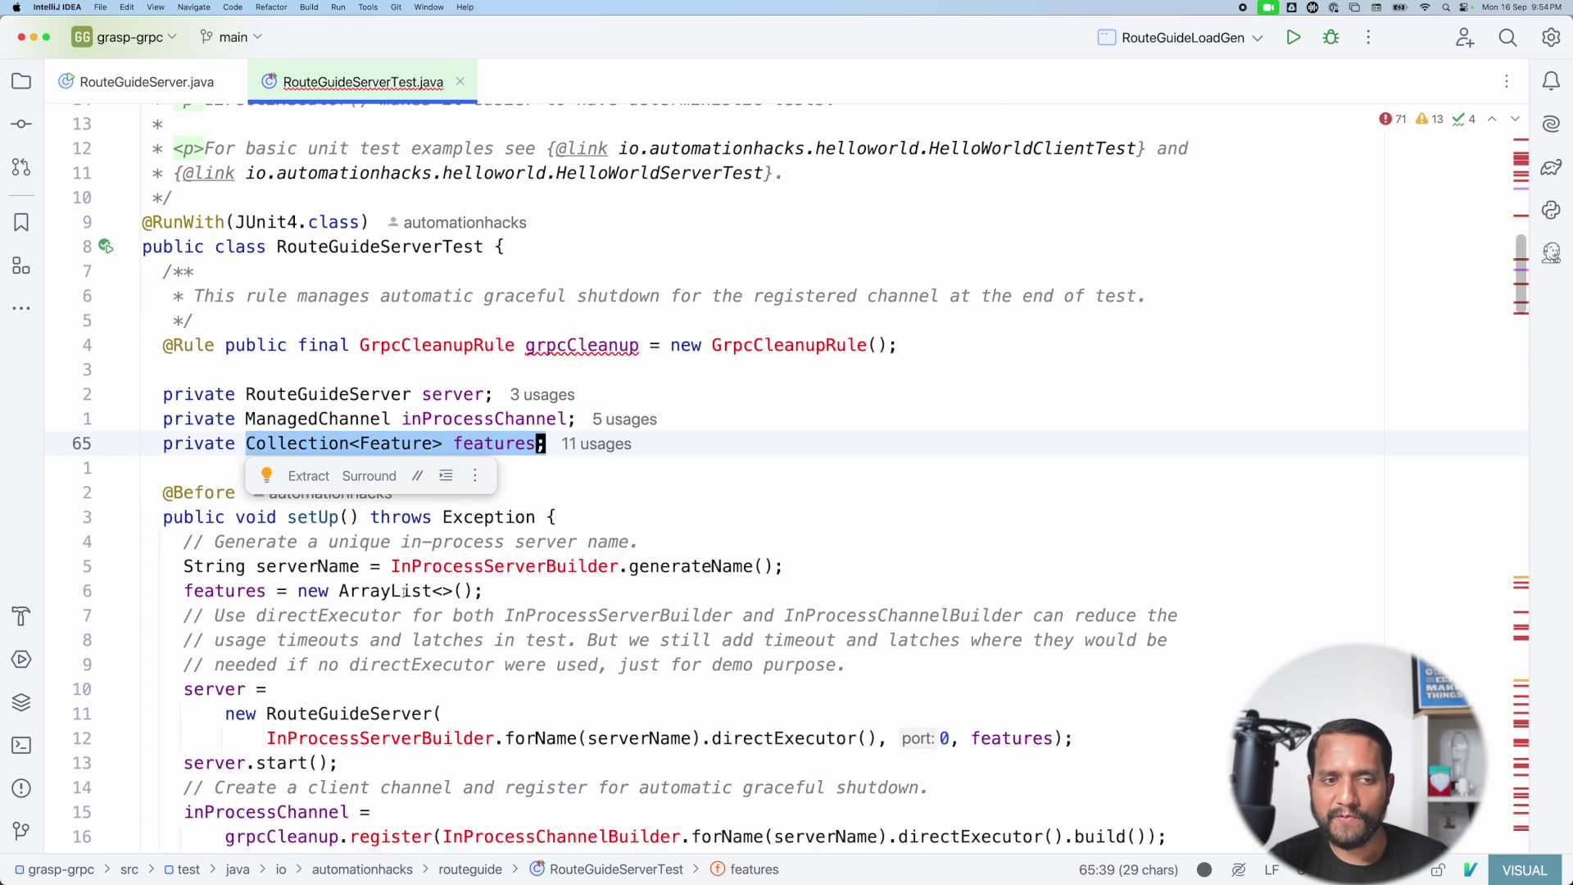
scroll(405, 590, down, 1)
double_click(300, 486)
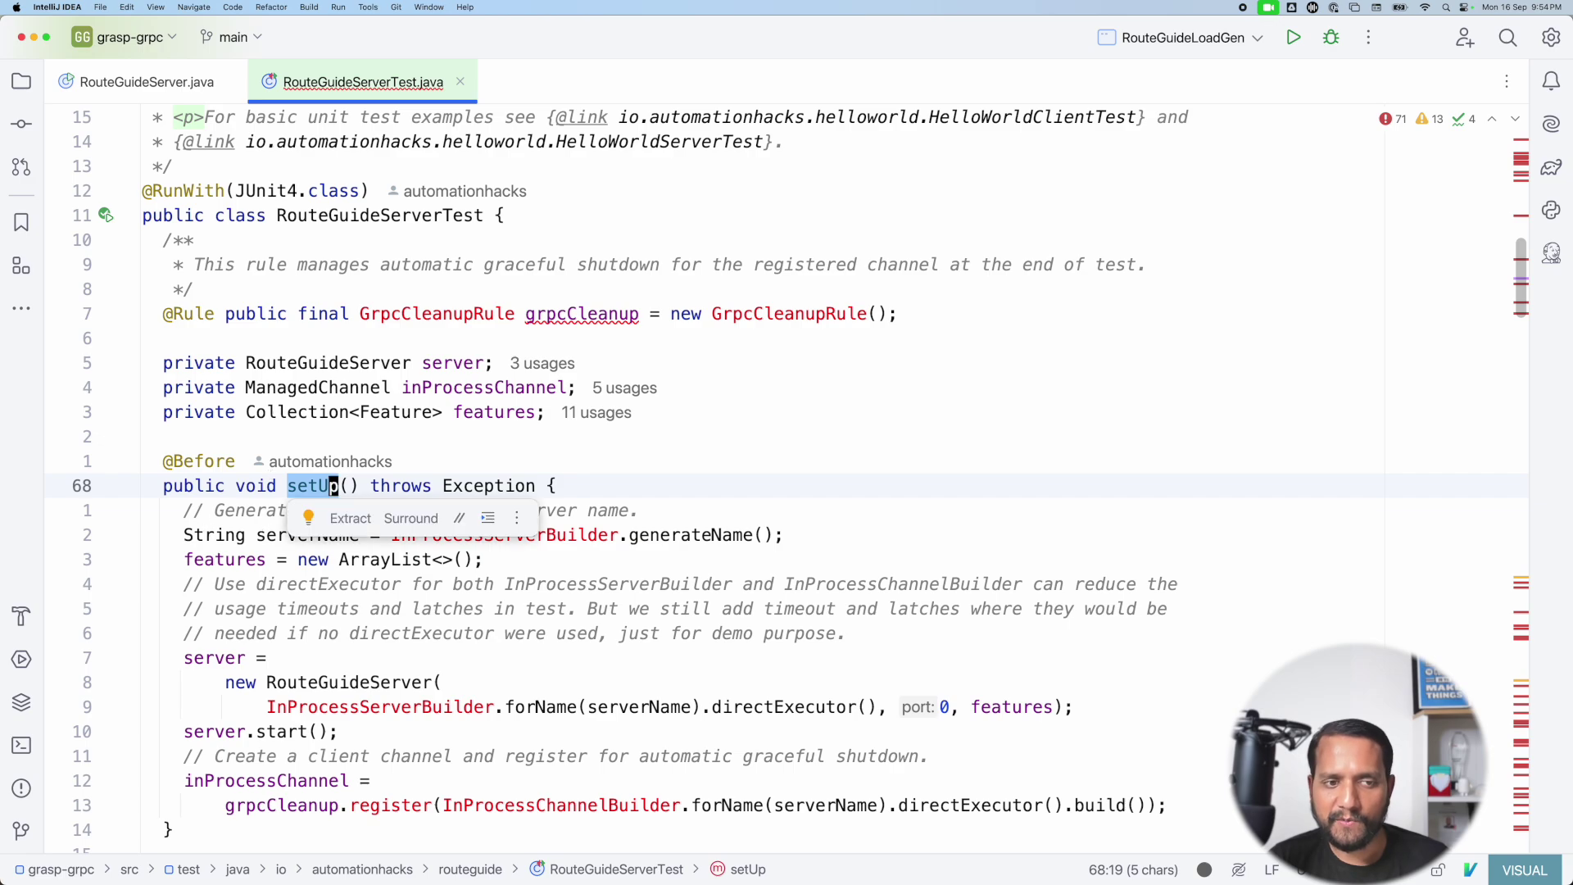
scroll(307, 492, down, 1)
click(184, 511)
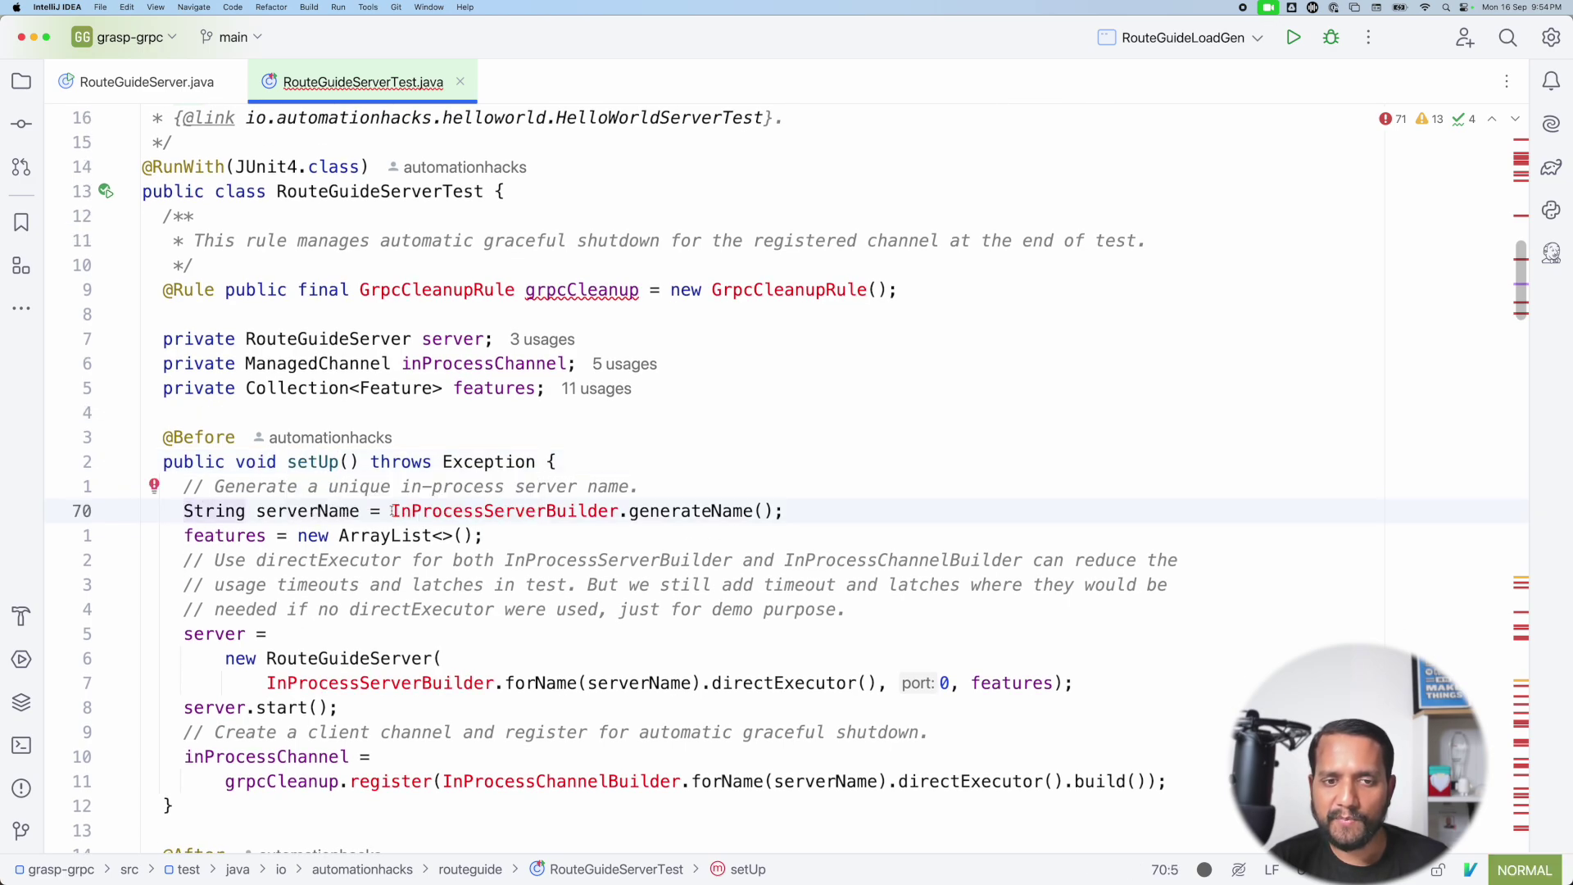
drag(393, 511, 609, 512)
double_click(666, 510)
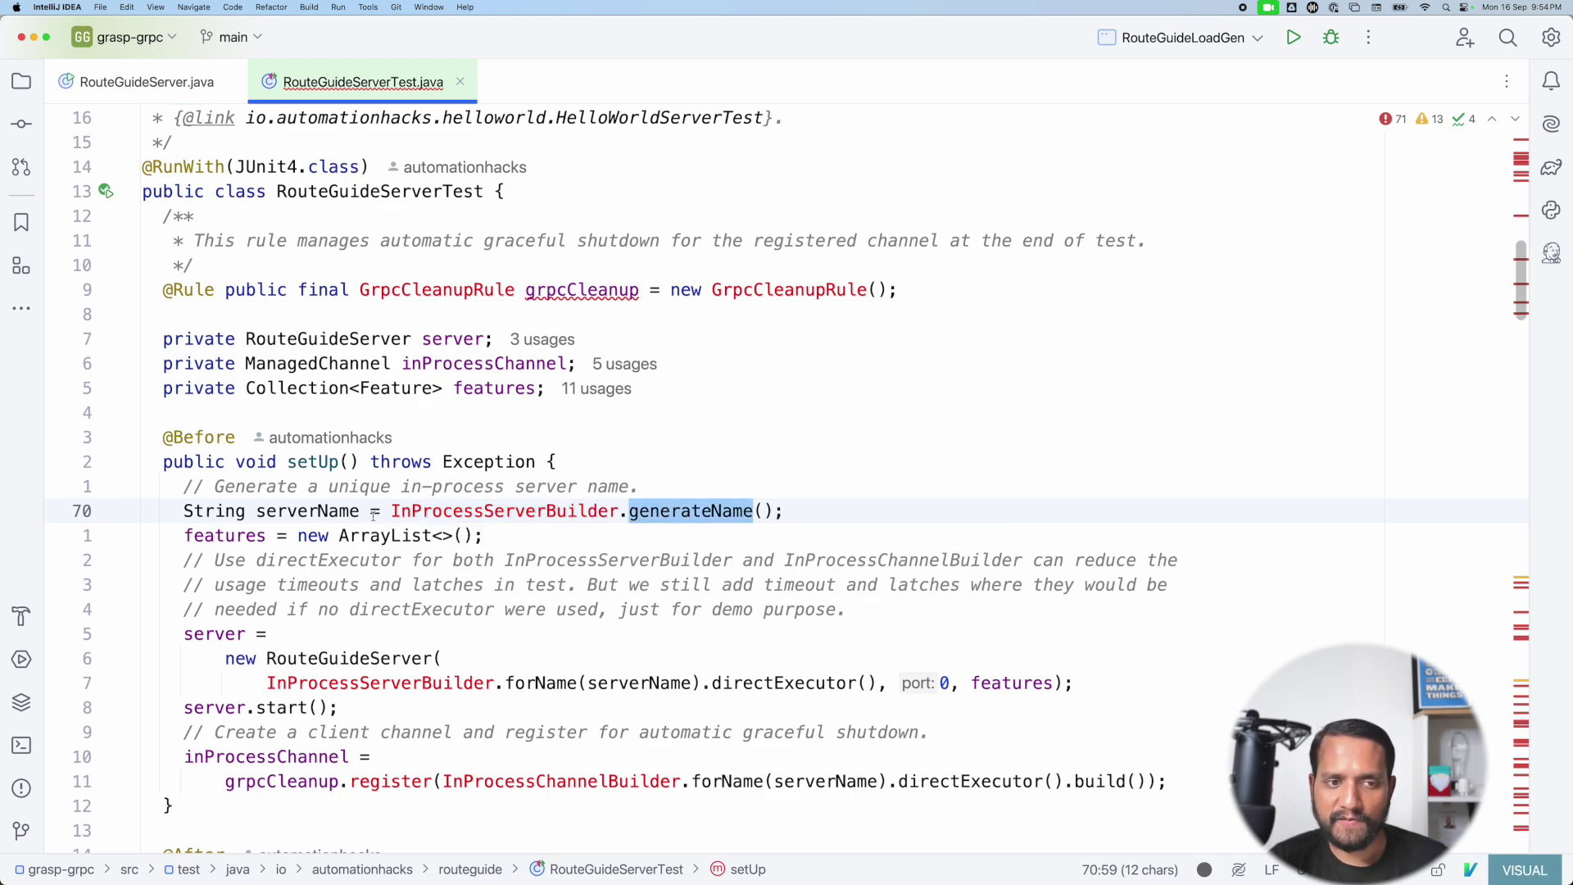
double_click(282, 510)
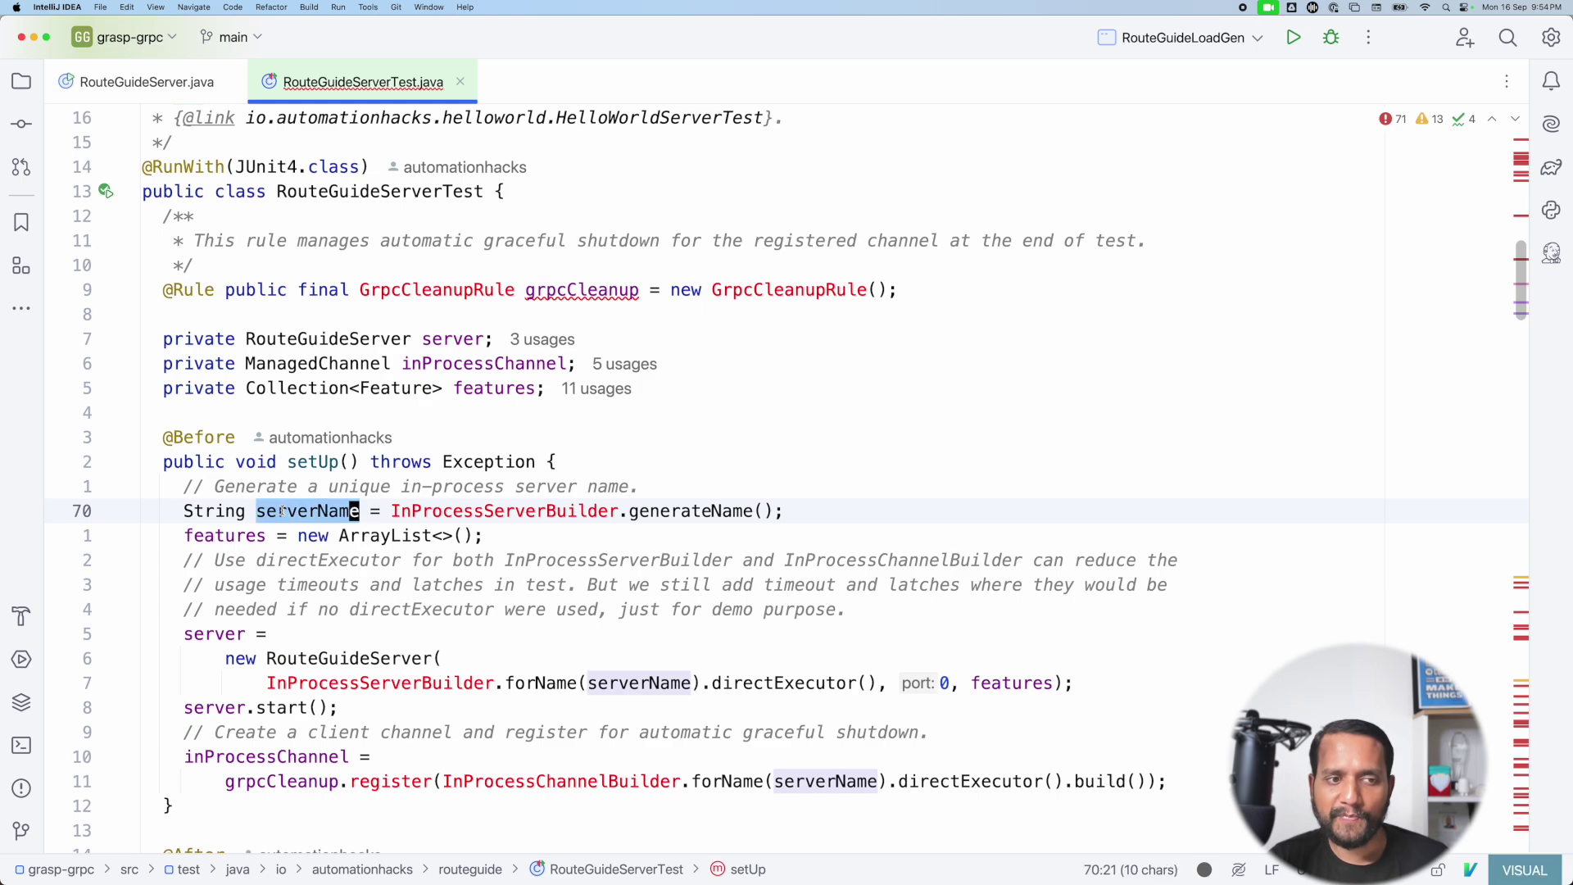
drag(185, 536, 480, 535)
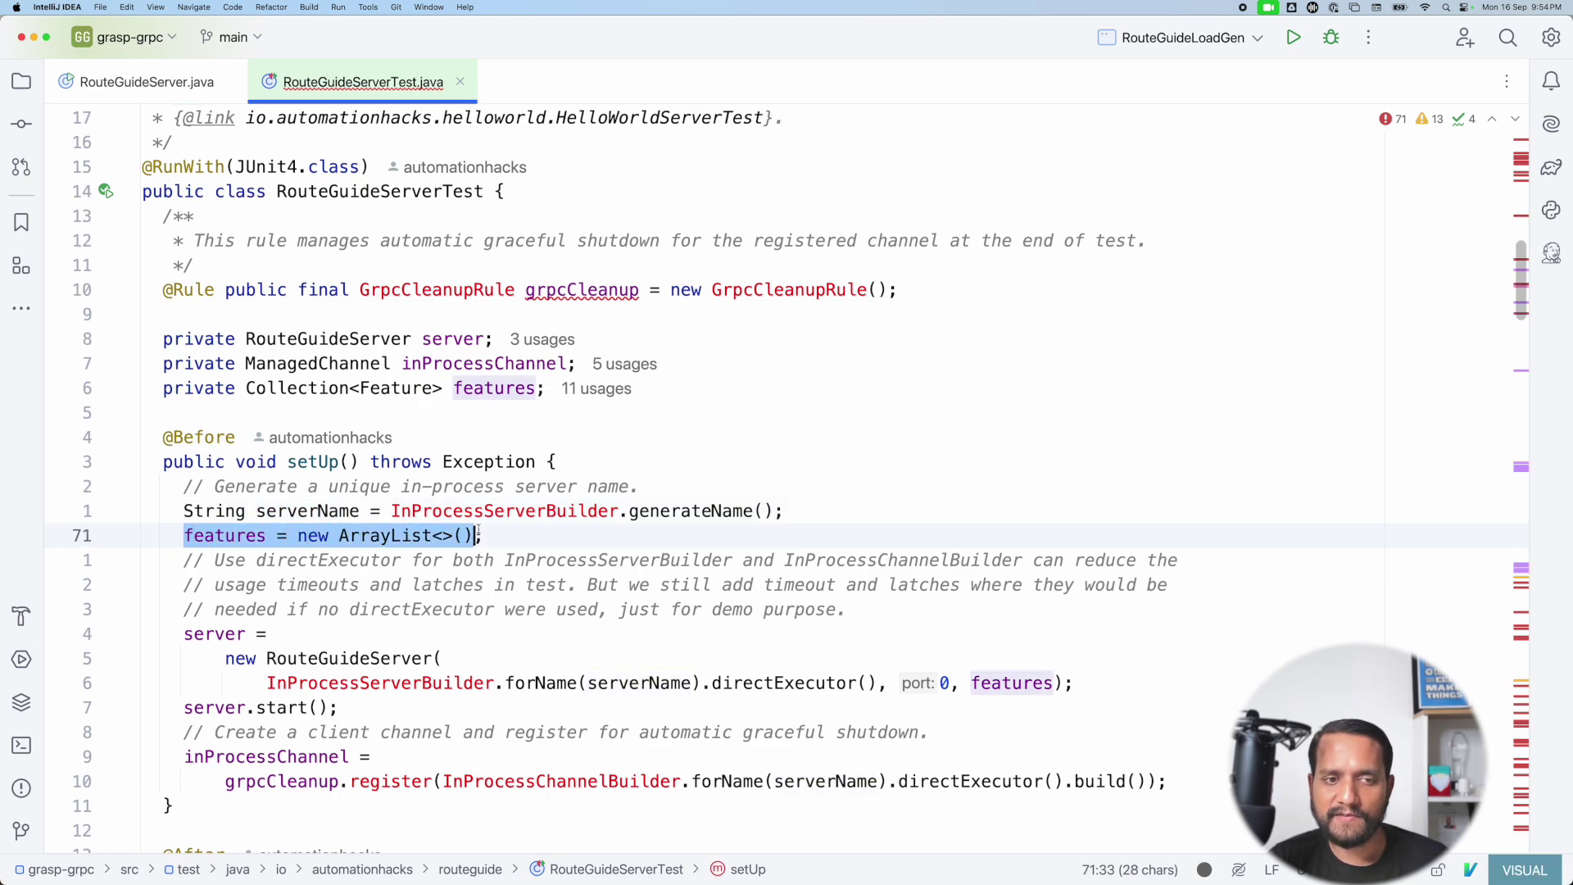
double_click(372, 538)
scroll(391, 542, down, 1)
mouse_move(184, 609)
mouse_down()
mouse_move(443, 633)
mouse_move(479, 658)
mouse_up()
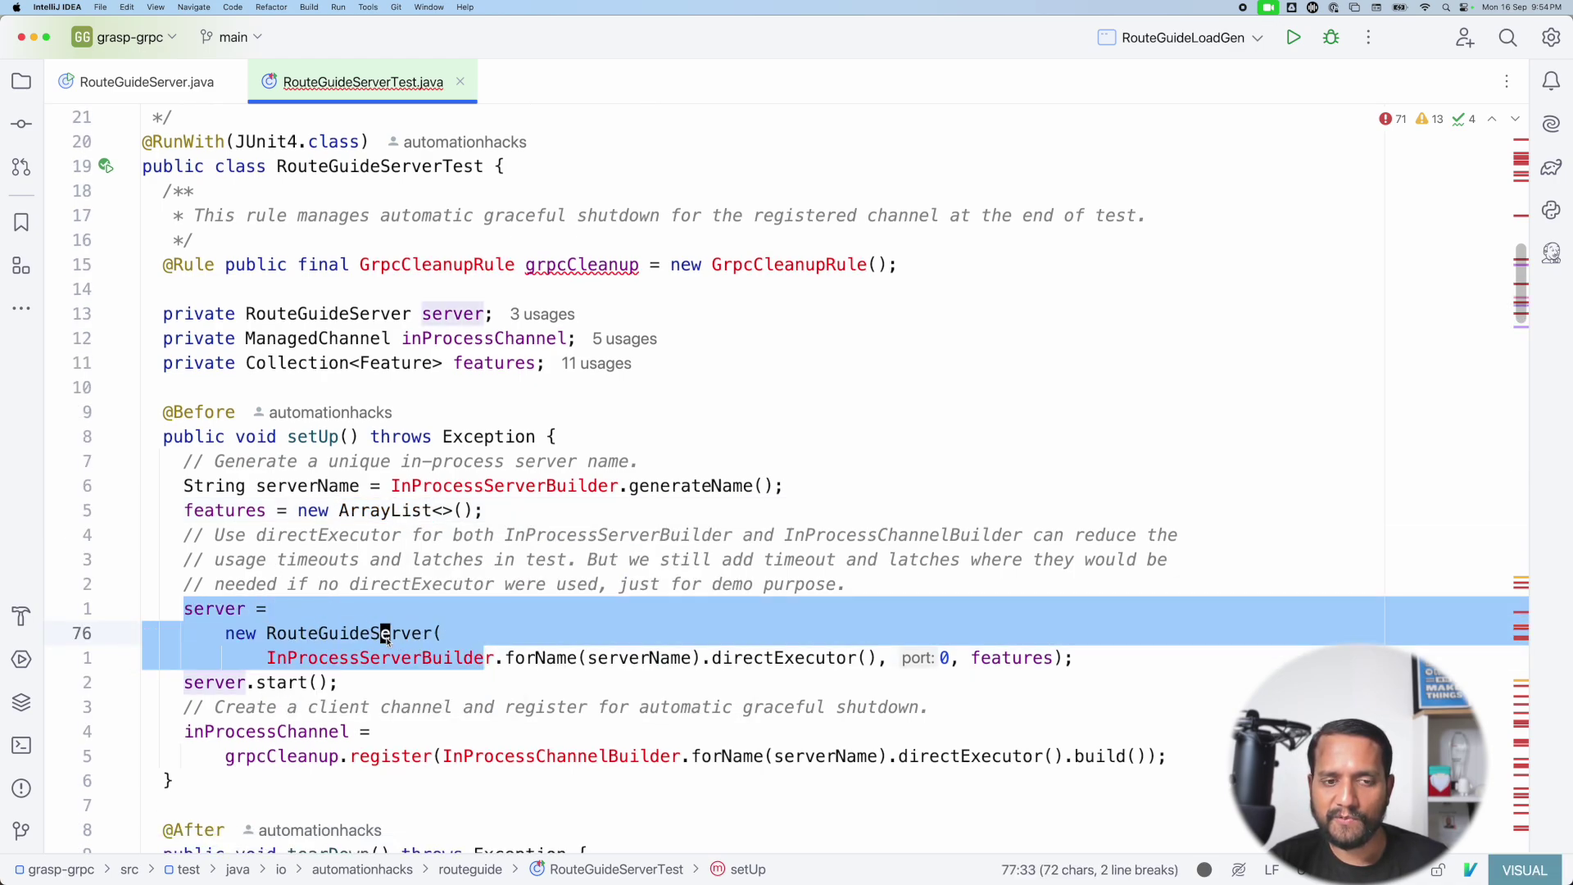
double_click(424, 633)
mouse_move(349, 632)
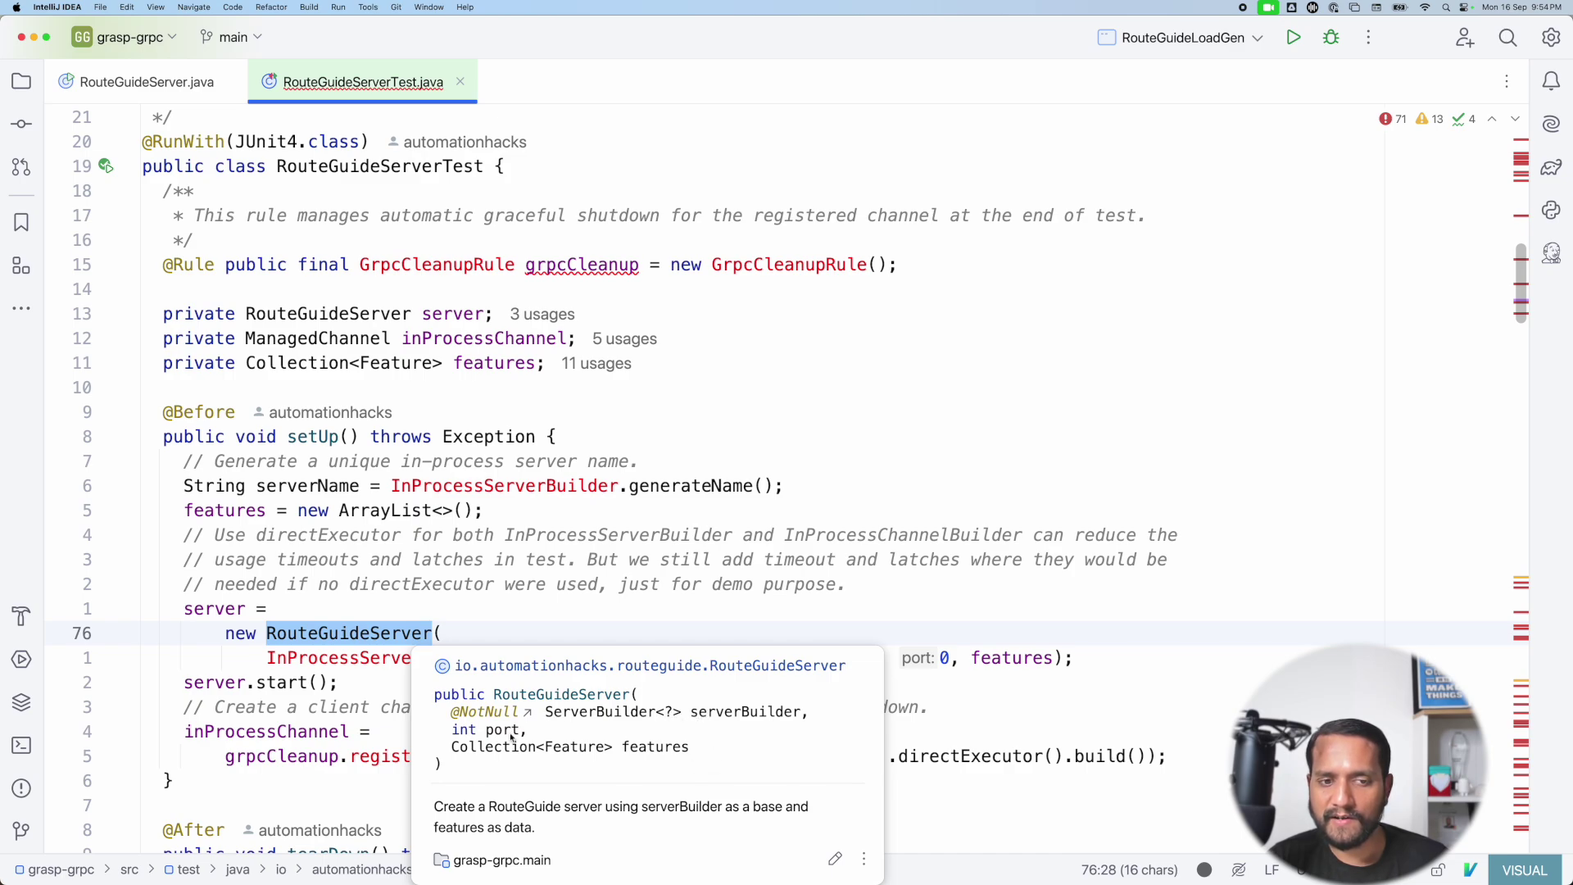
click(474, 618)
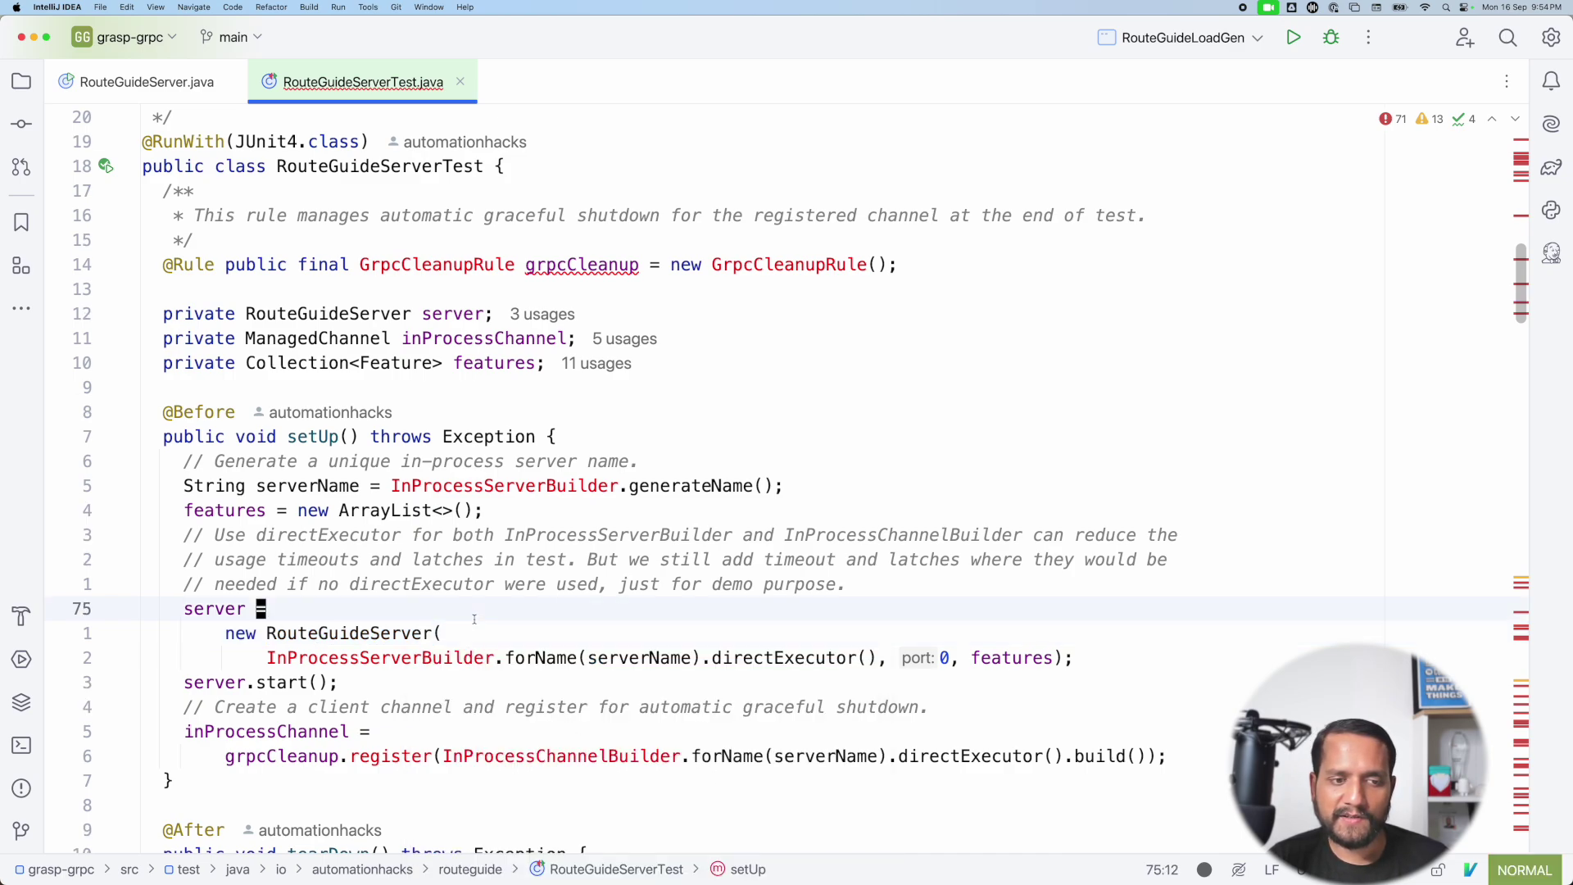
drag(267, 658, 699, 657)
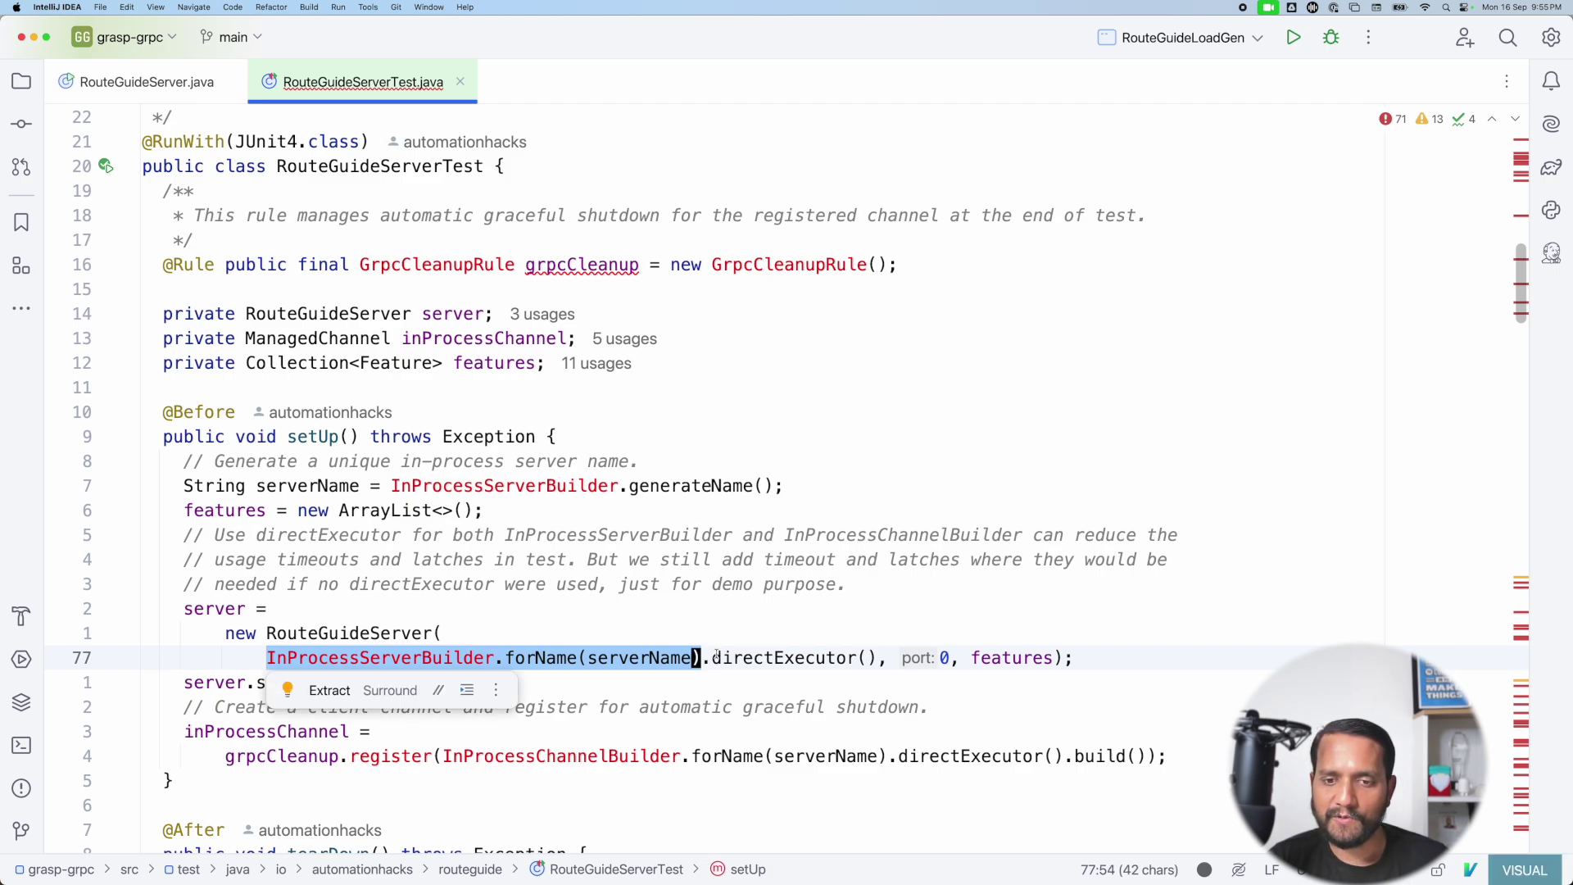
drag(711, 658, 872, 657)
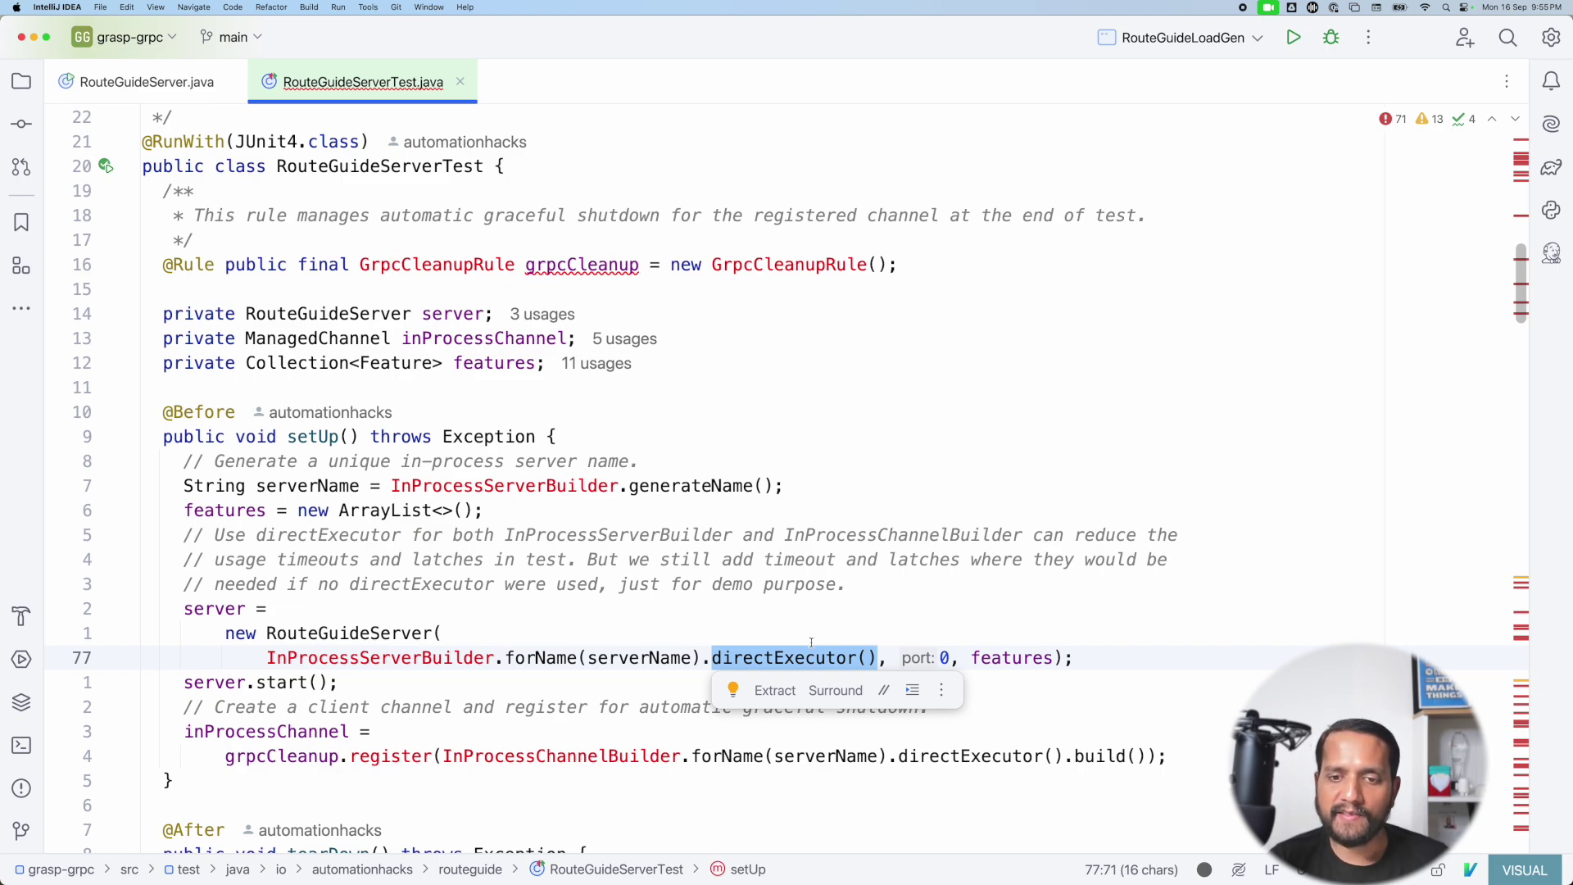
click(954, 661)
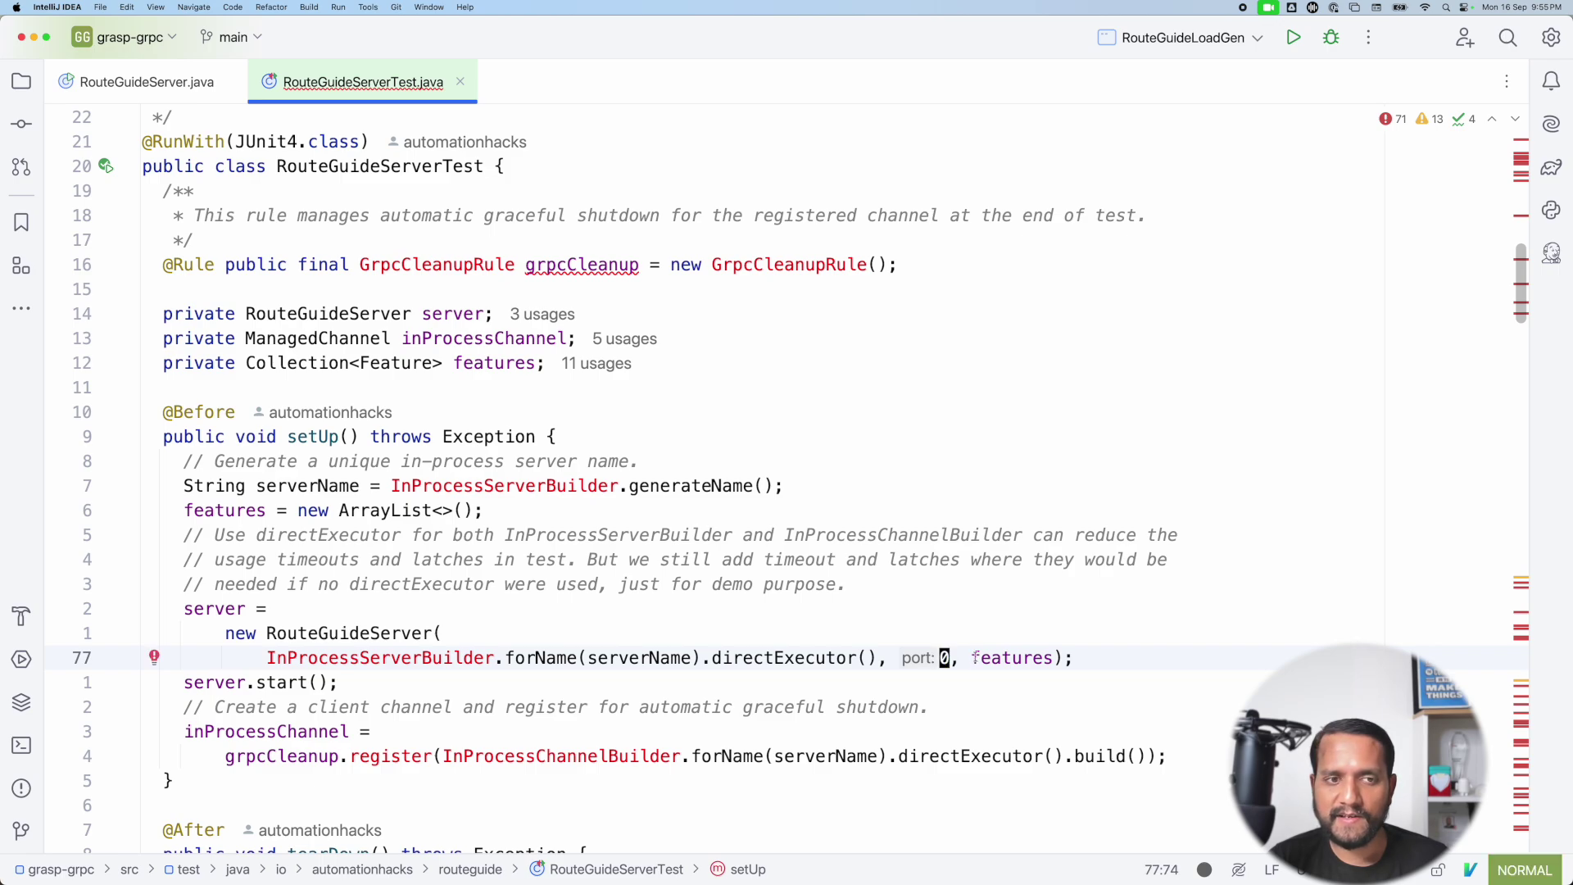
drag(974, 661, 1054, 659)
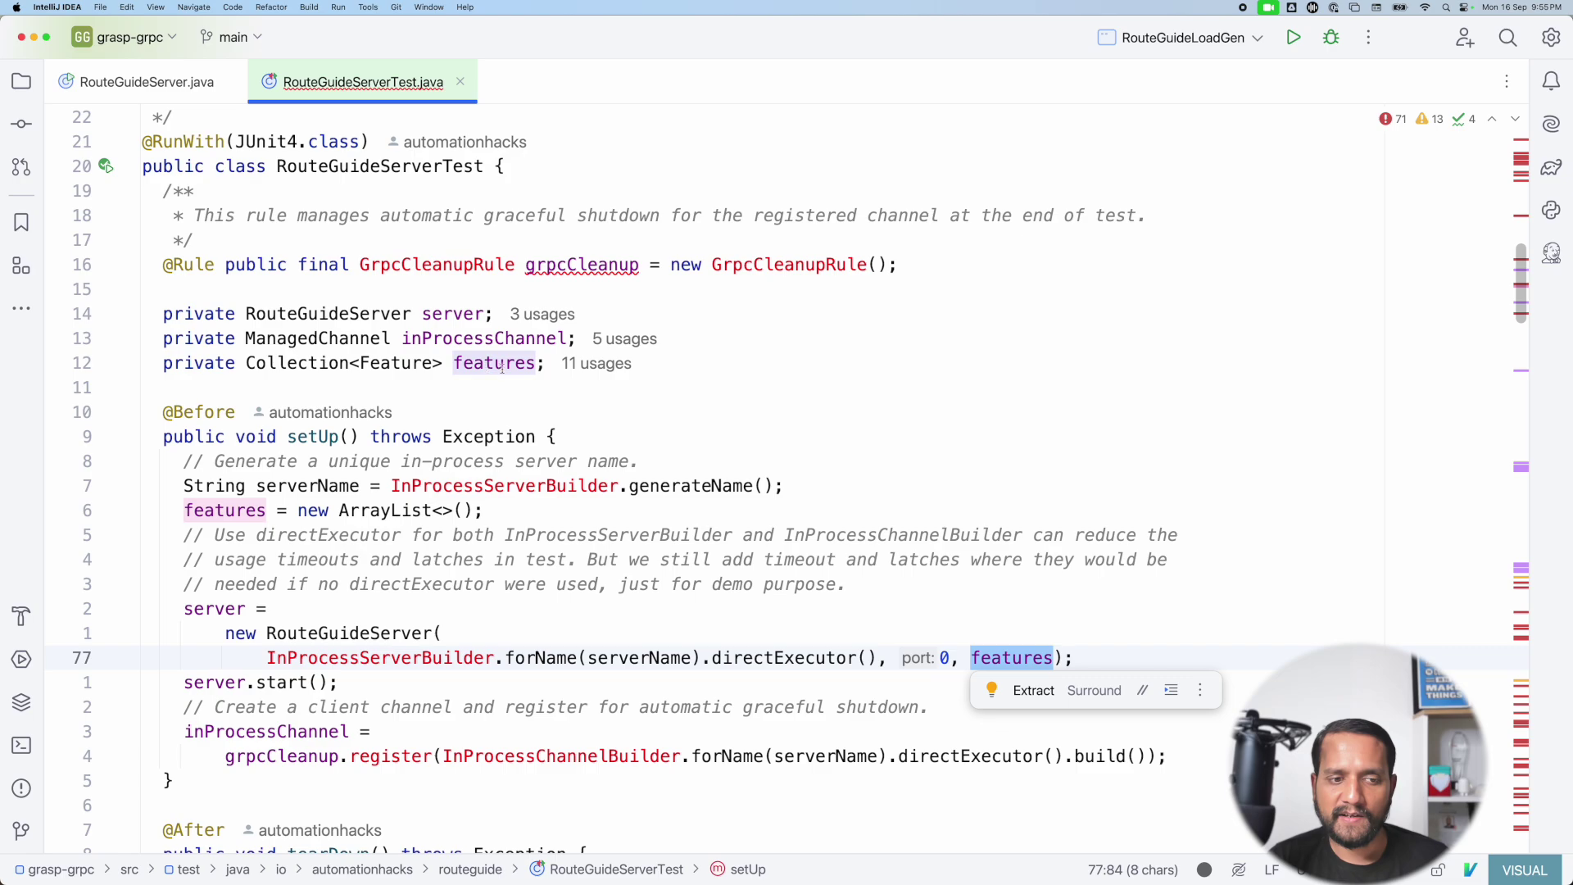
scroll(267, 565, down, 3)
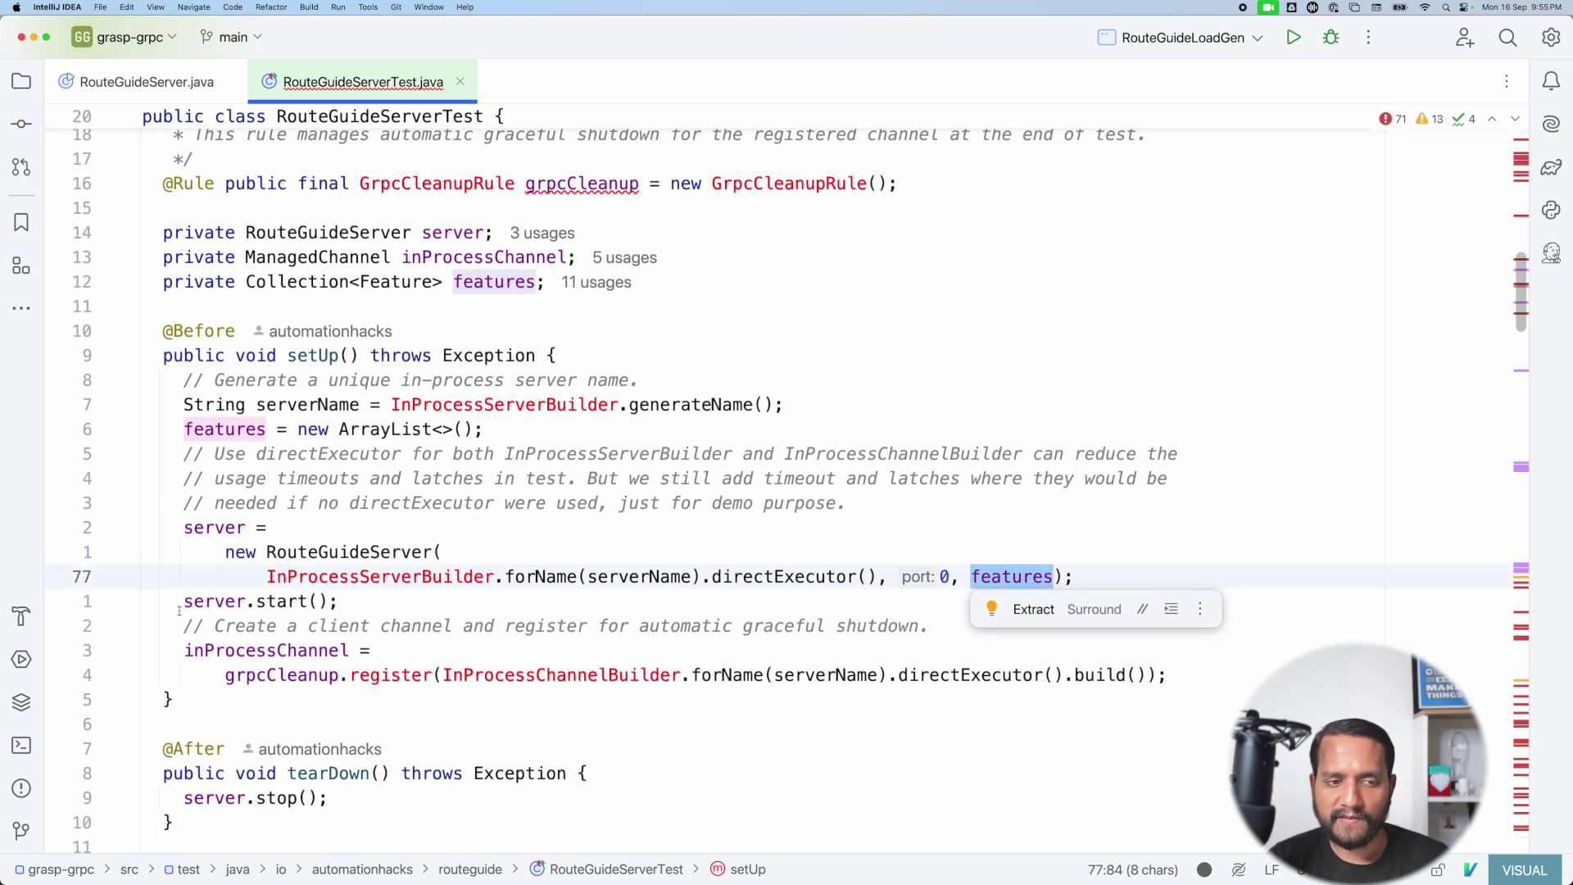
drag(179, 601, 337, 602)
click(249, 674)
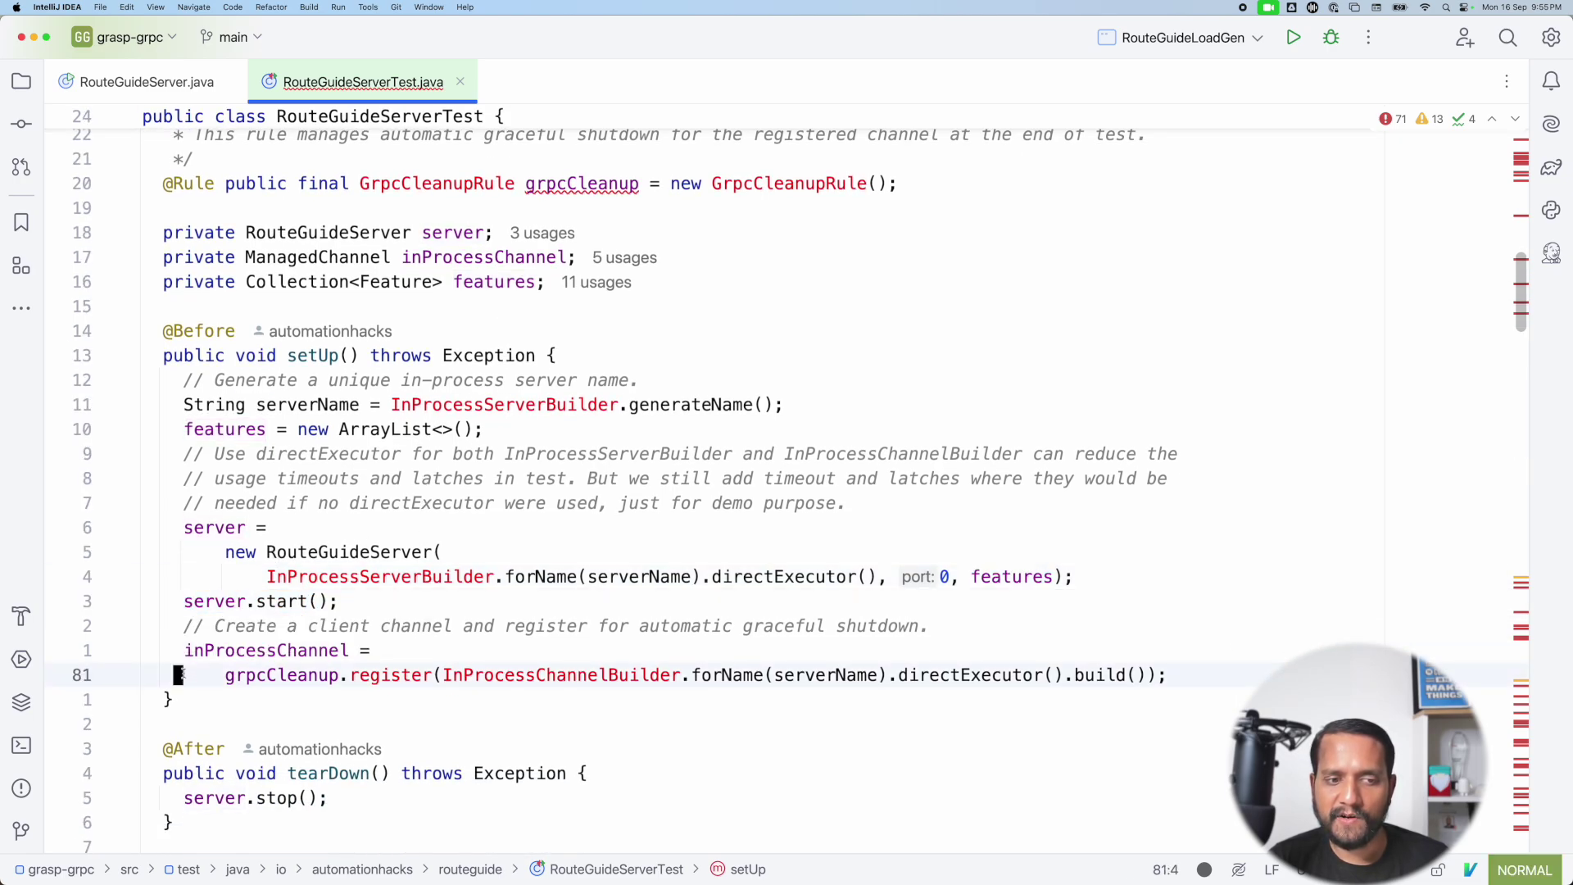
drag(184, 650, 284, 650)
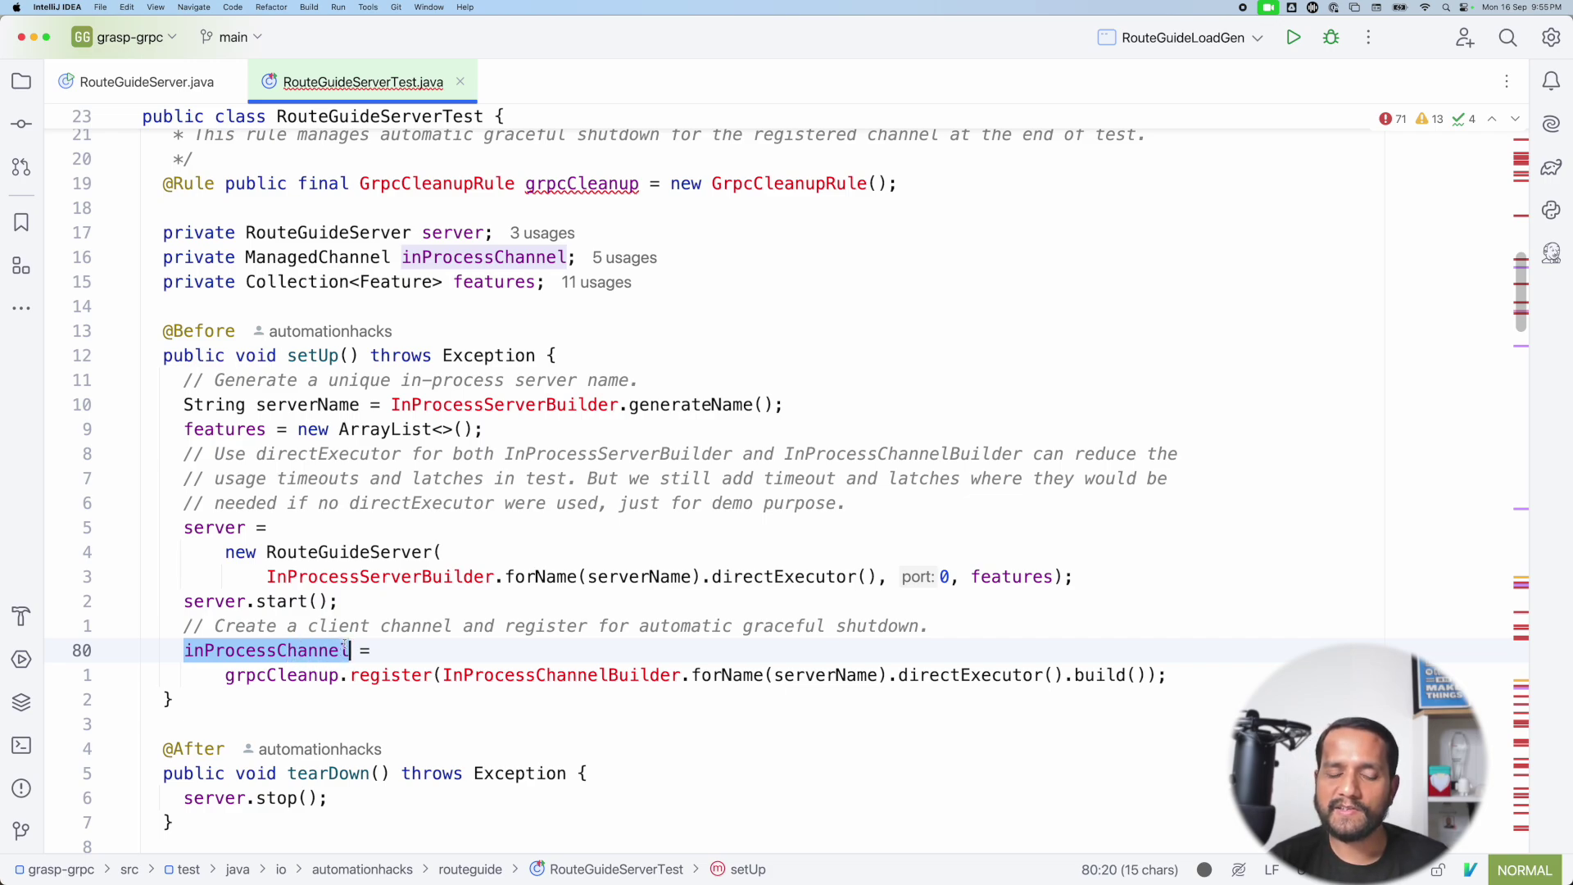
drag(285, 650, 346, 650)
mouse_move(267, 649)
scroll(456, 602, down, 1)
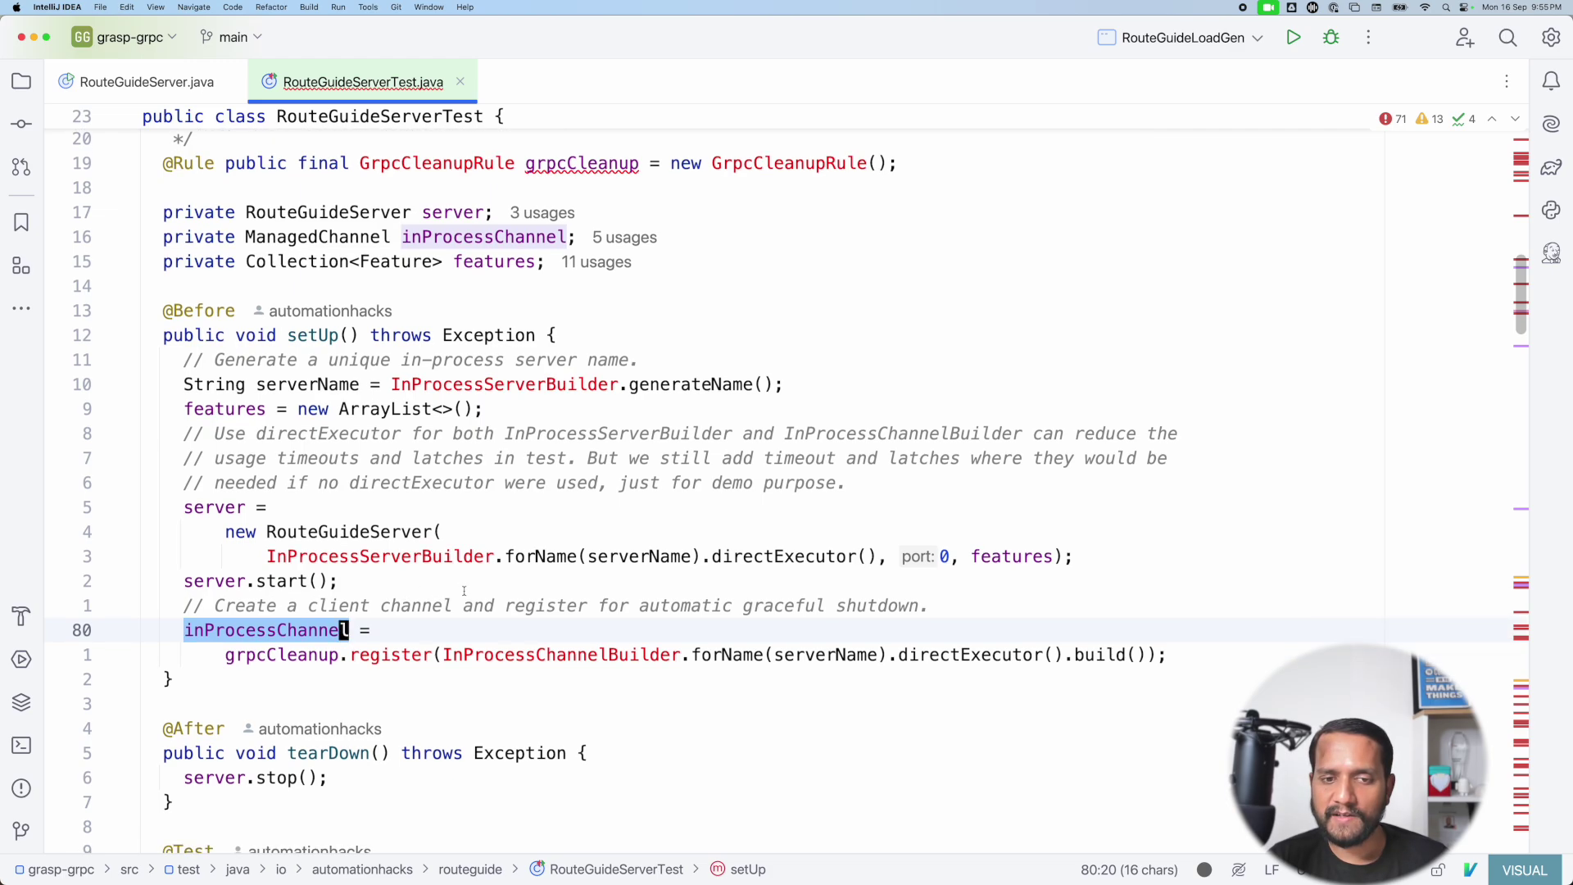
scroll(461, 593, down, 1)
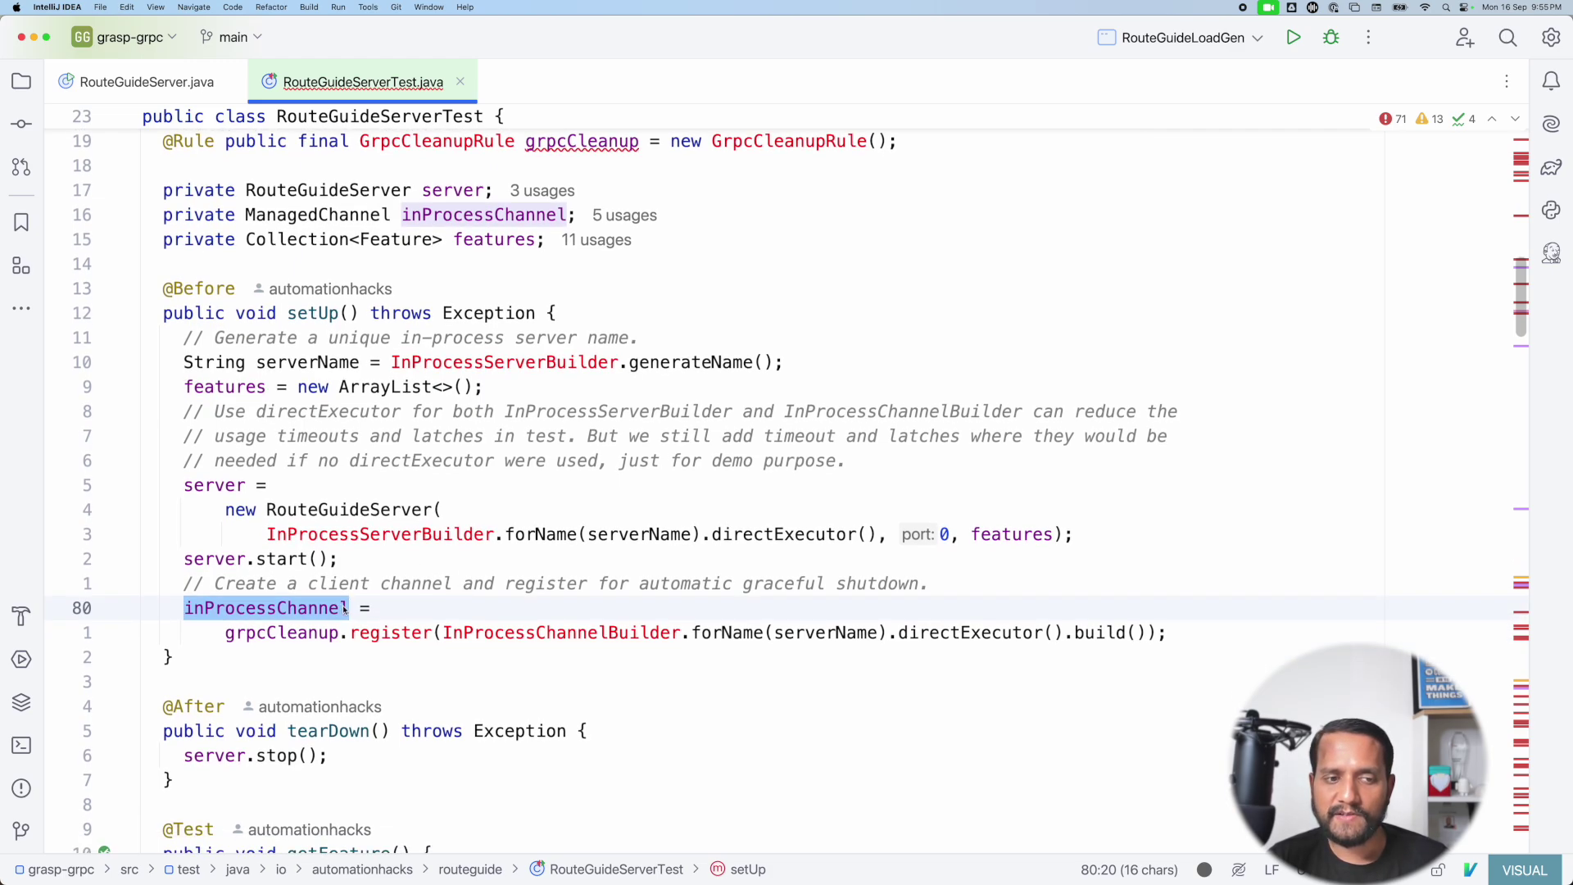
click(392, 687)
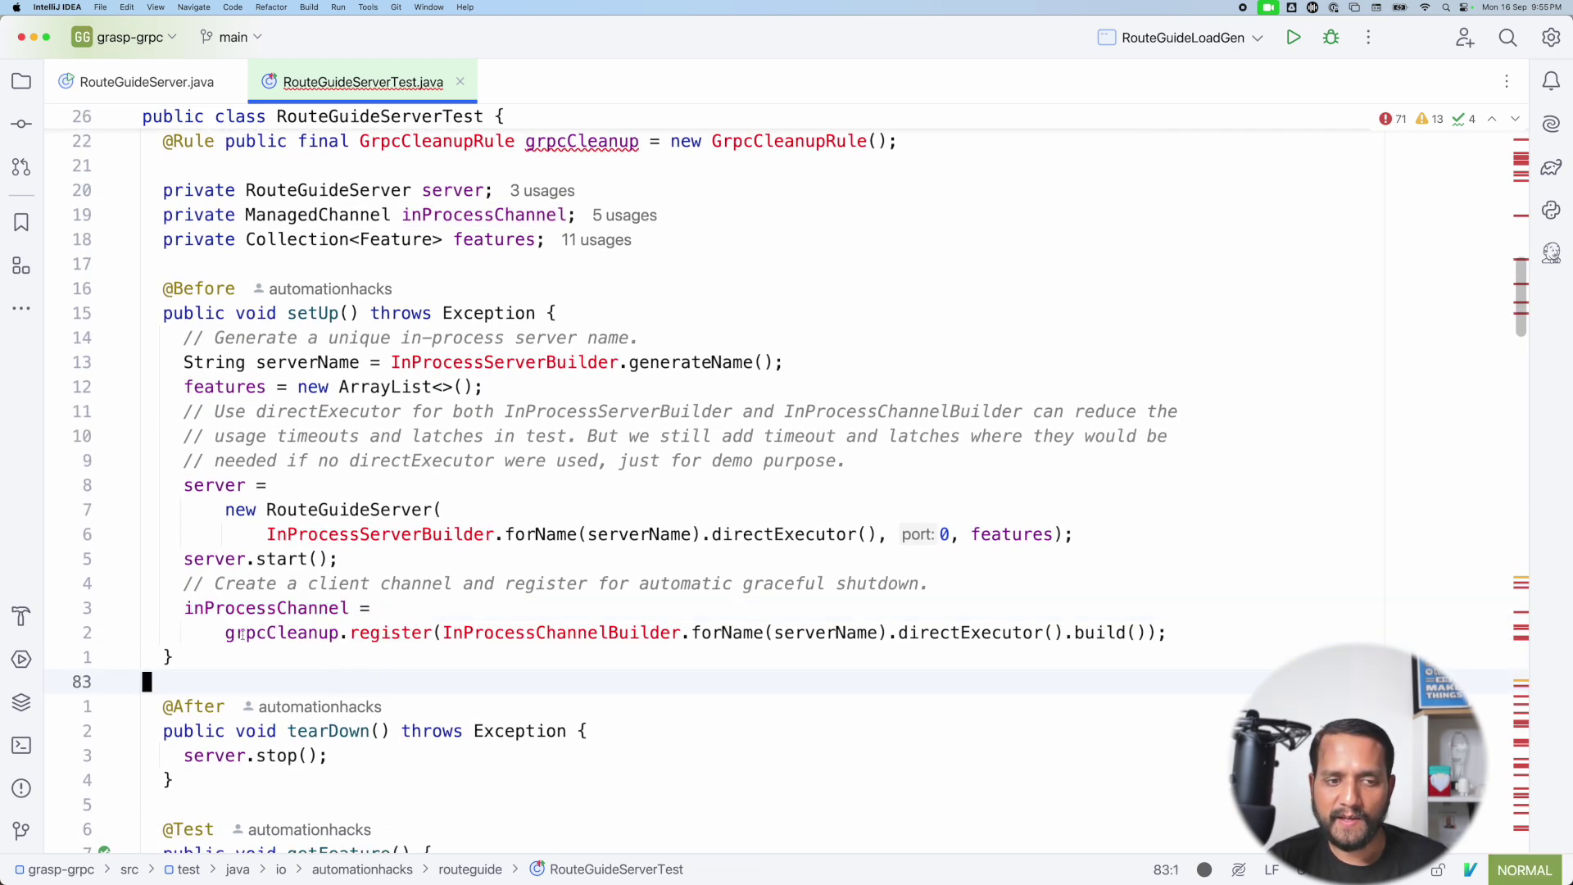
drag(229, 633, 607, 633)
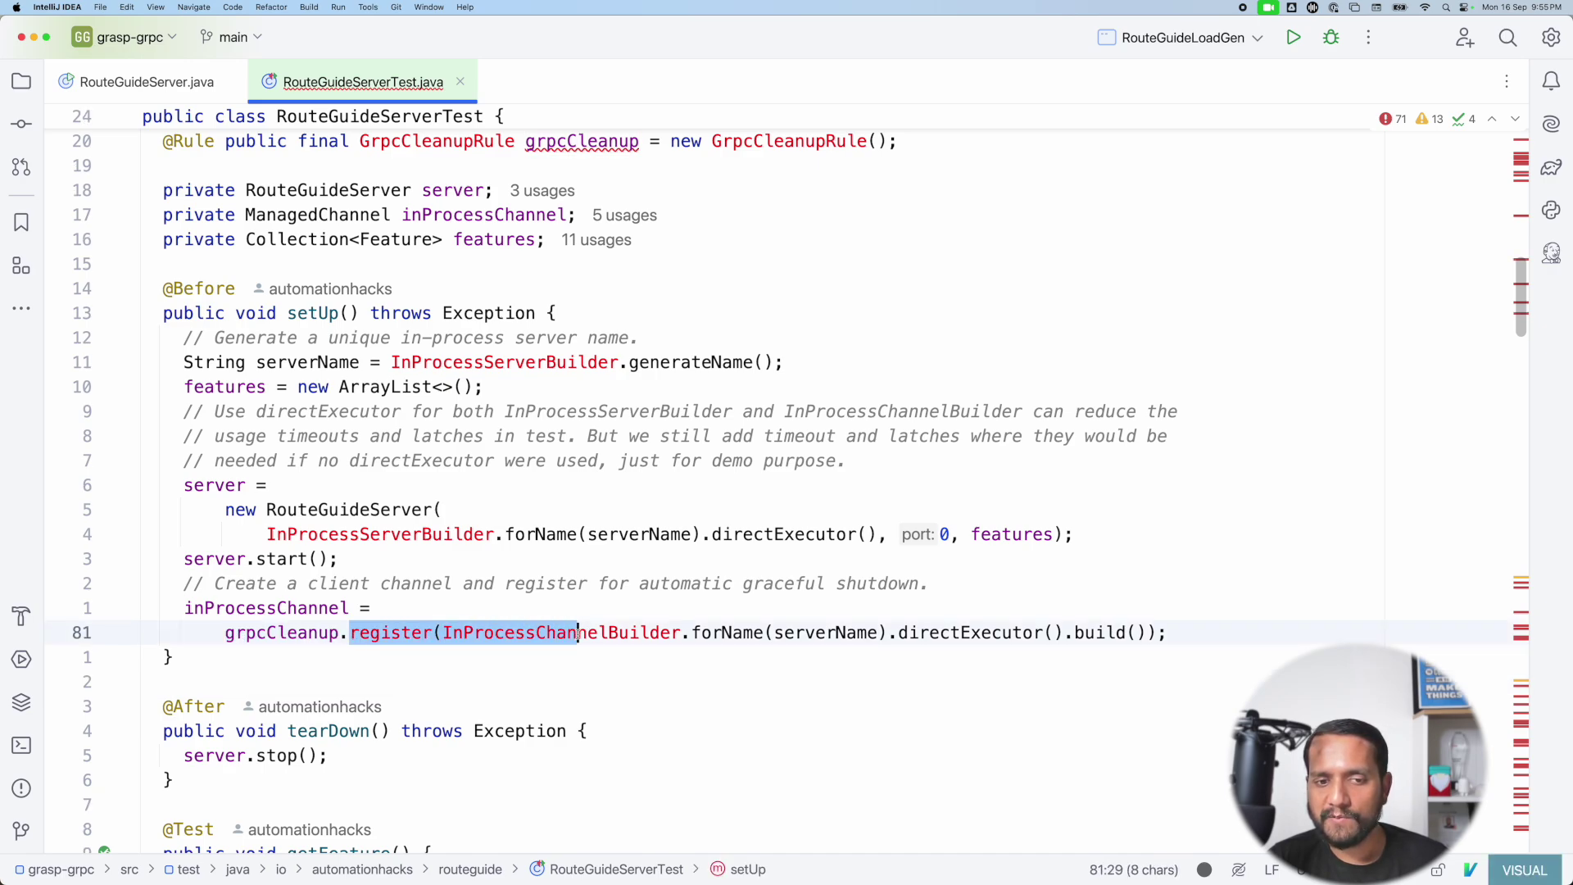
click(607, 633)
double_click(552, 632)
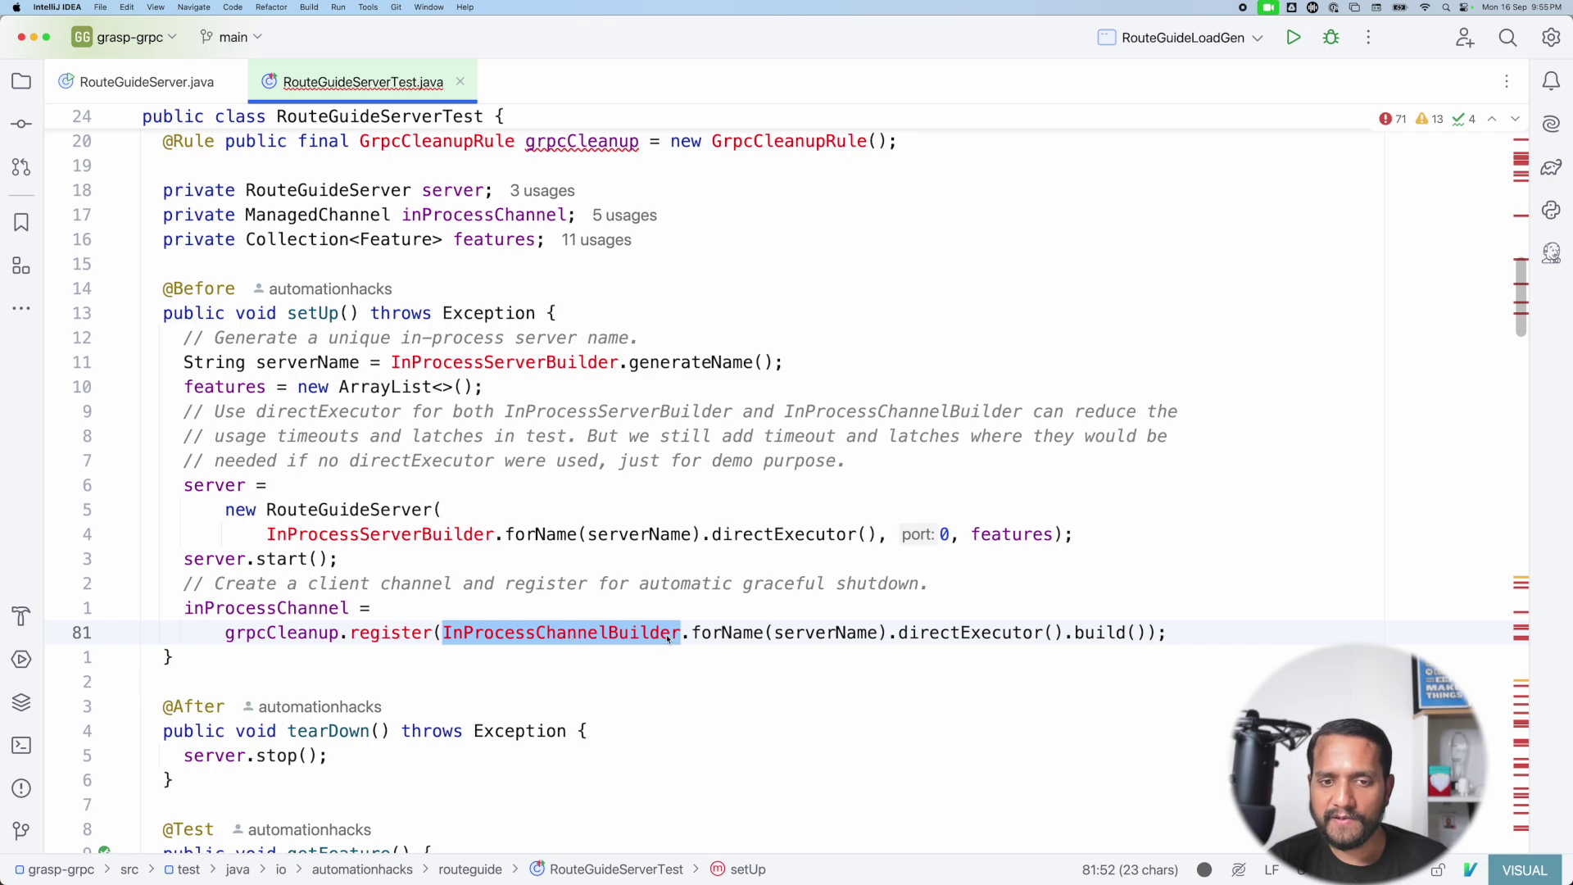
drag(693, 633, 883, 631)
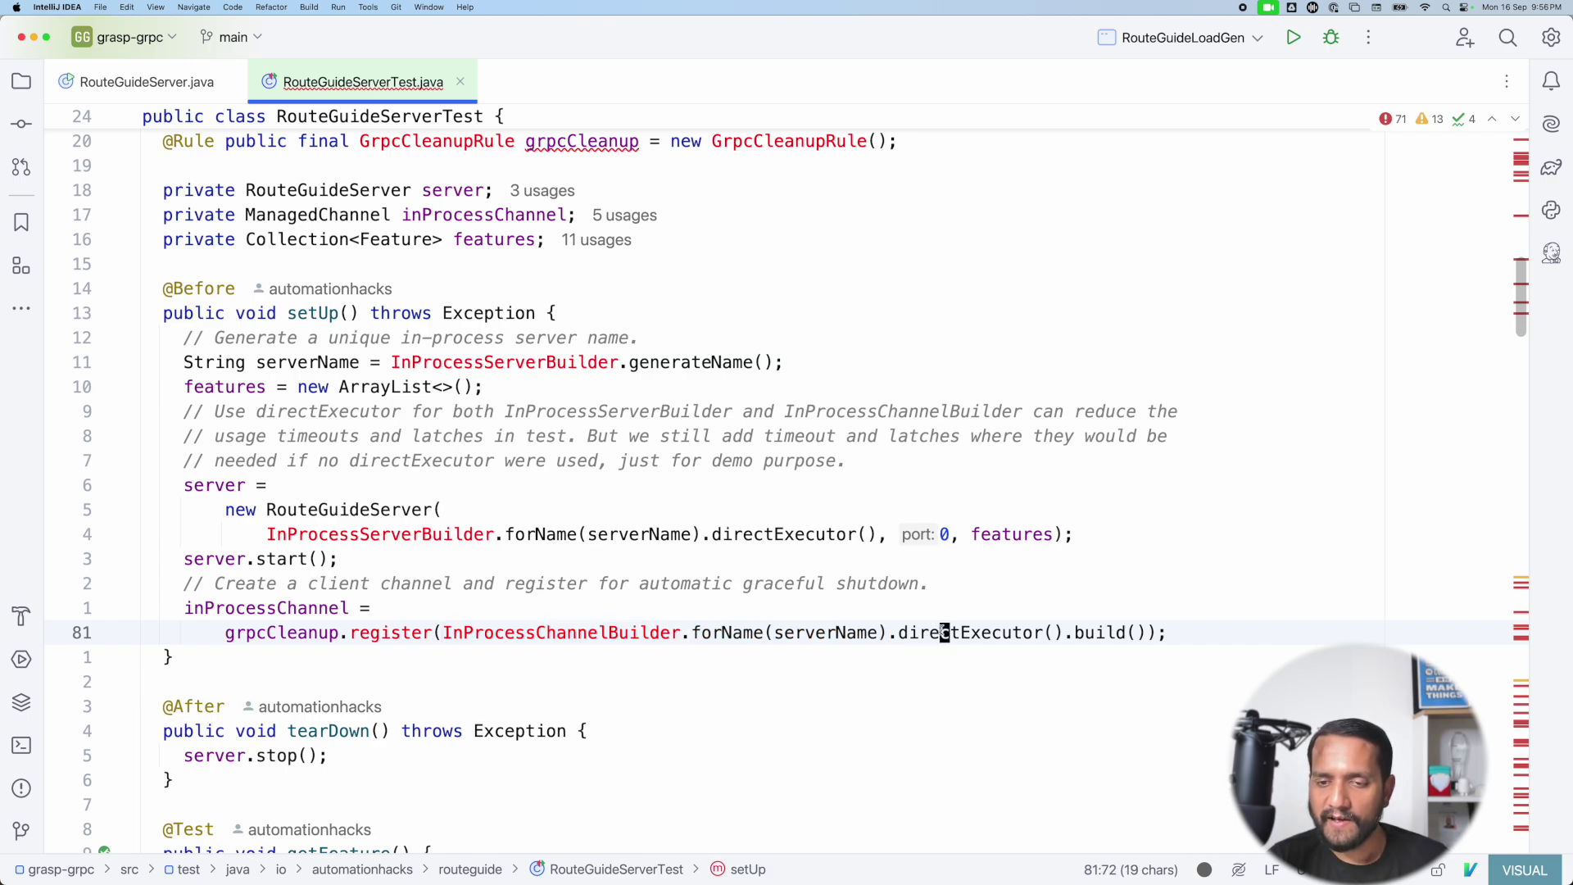
double_click(942, 631)
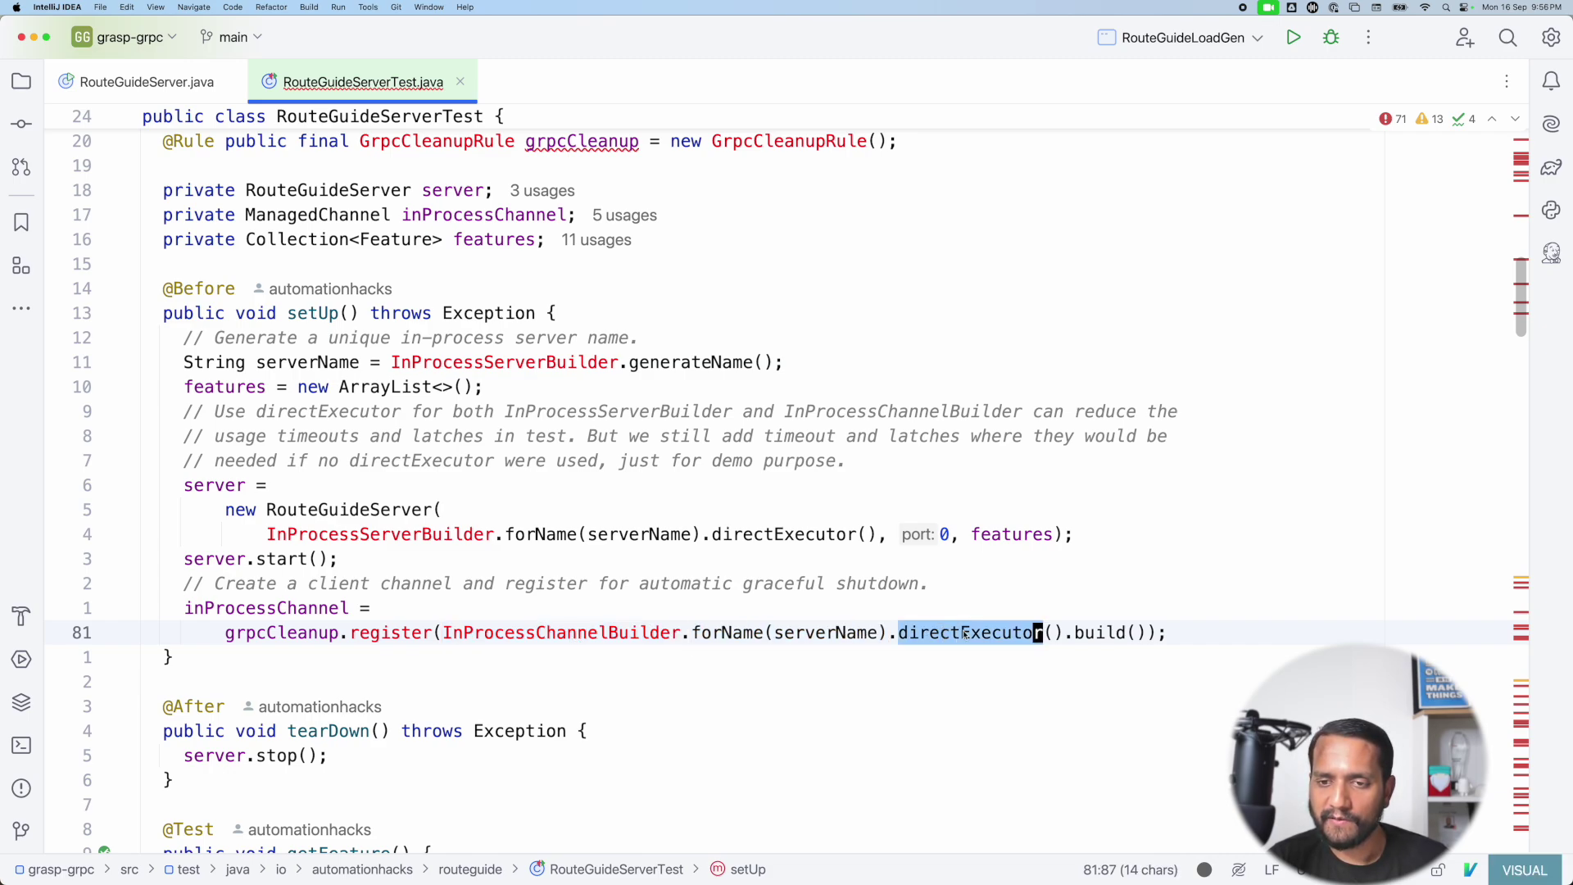
double_click(1100, 632)
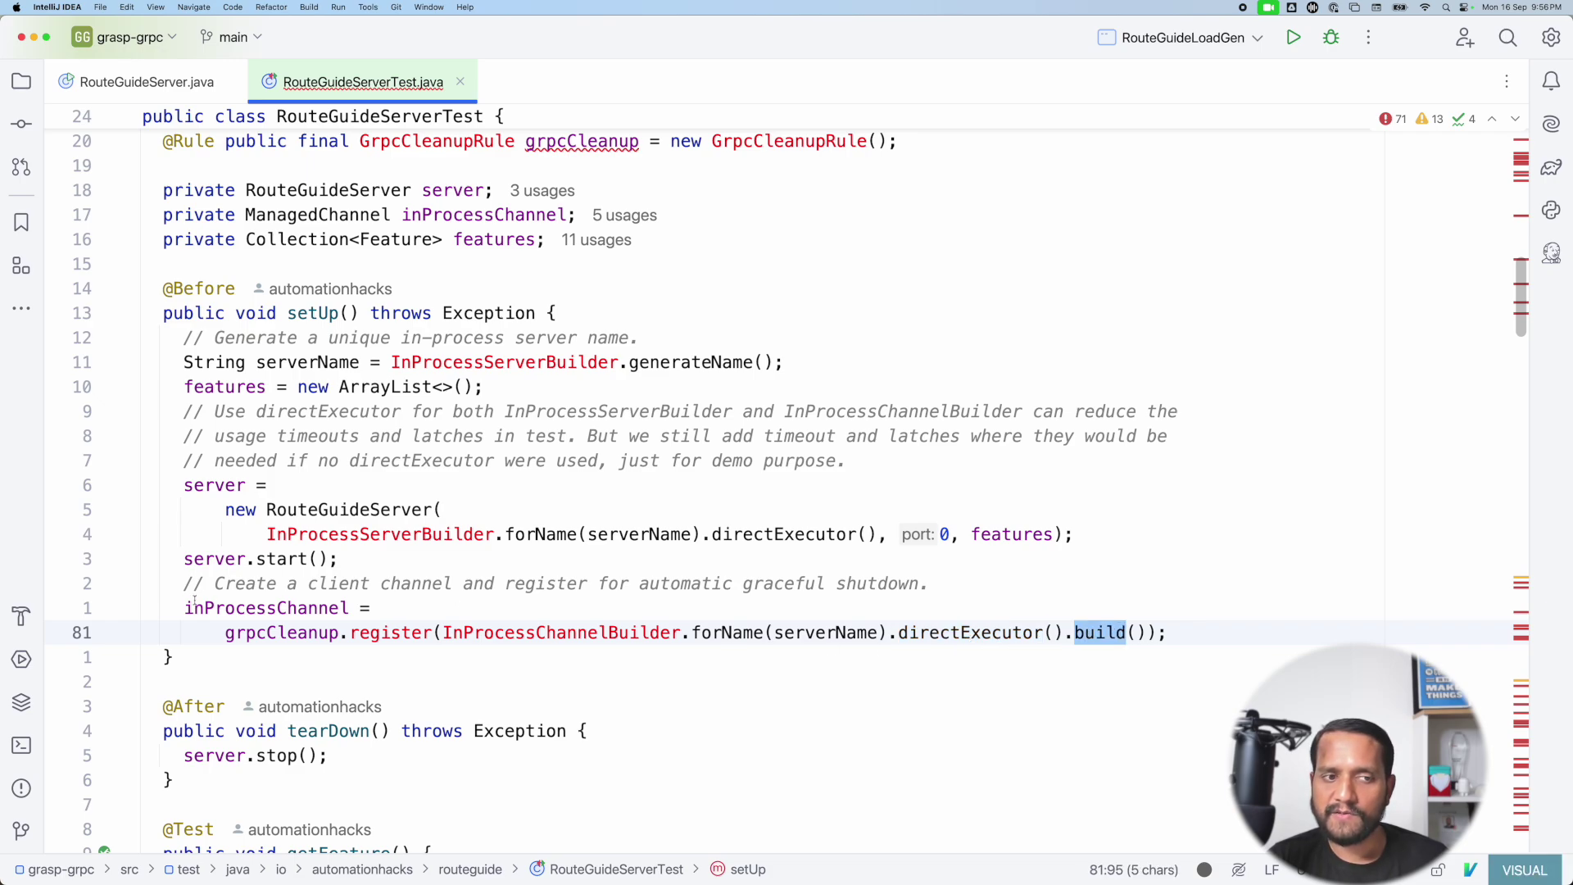
mouse_move(274, 485)
mouse_down()
mouse_move(378, 558)
mouse_move(1174, 632)
mouse_up()
key(Escape)
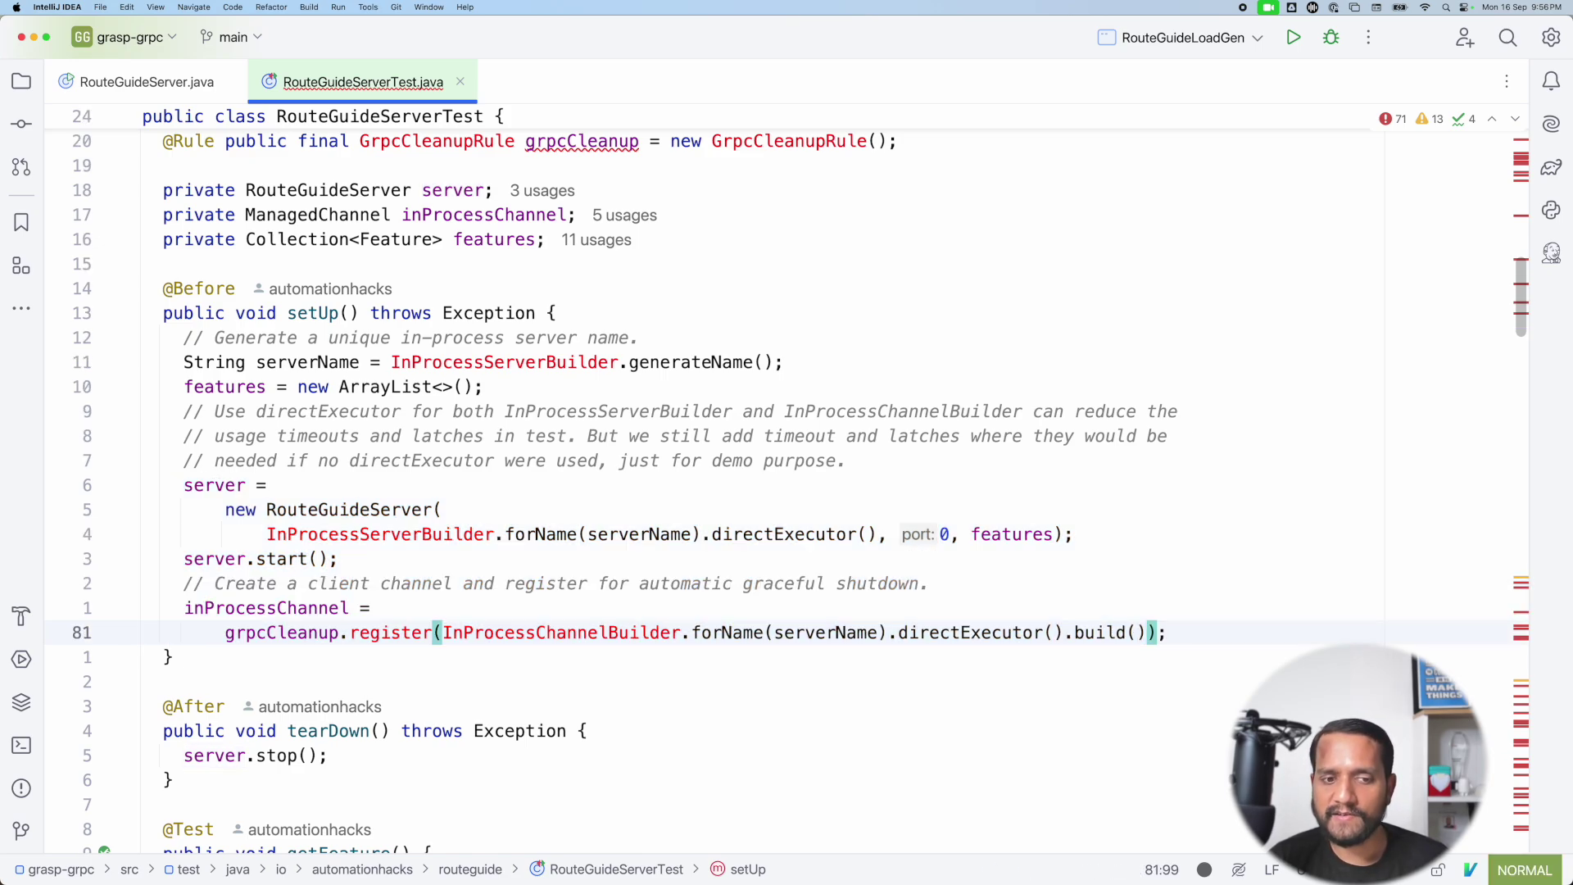
scroll(1106, 628, down, 3)
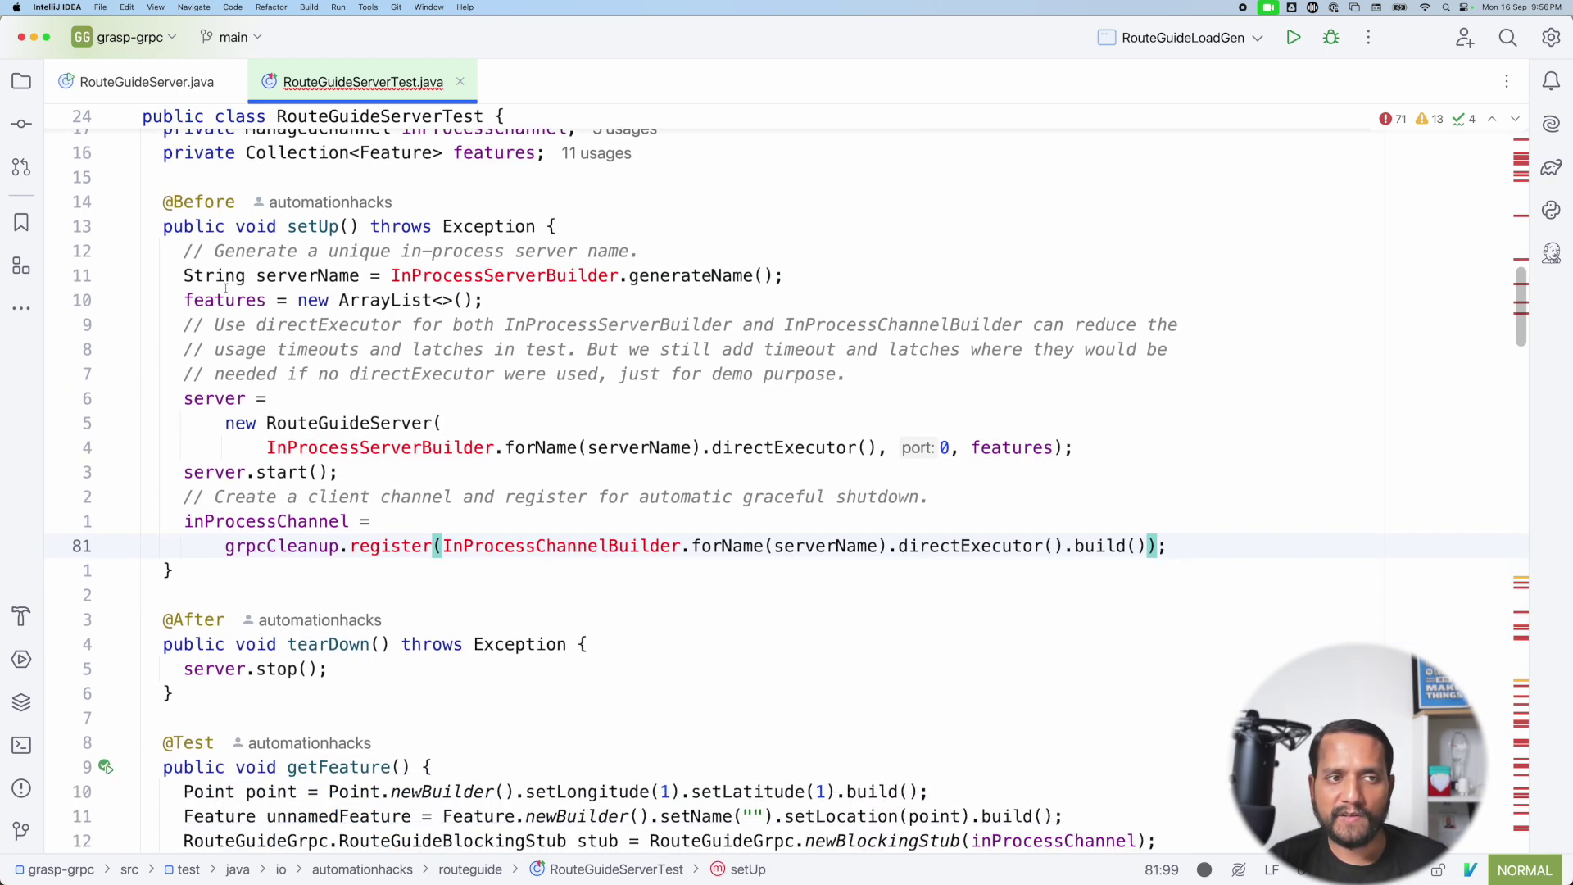
drag(164, 203, 235, 203)
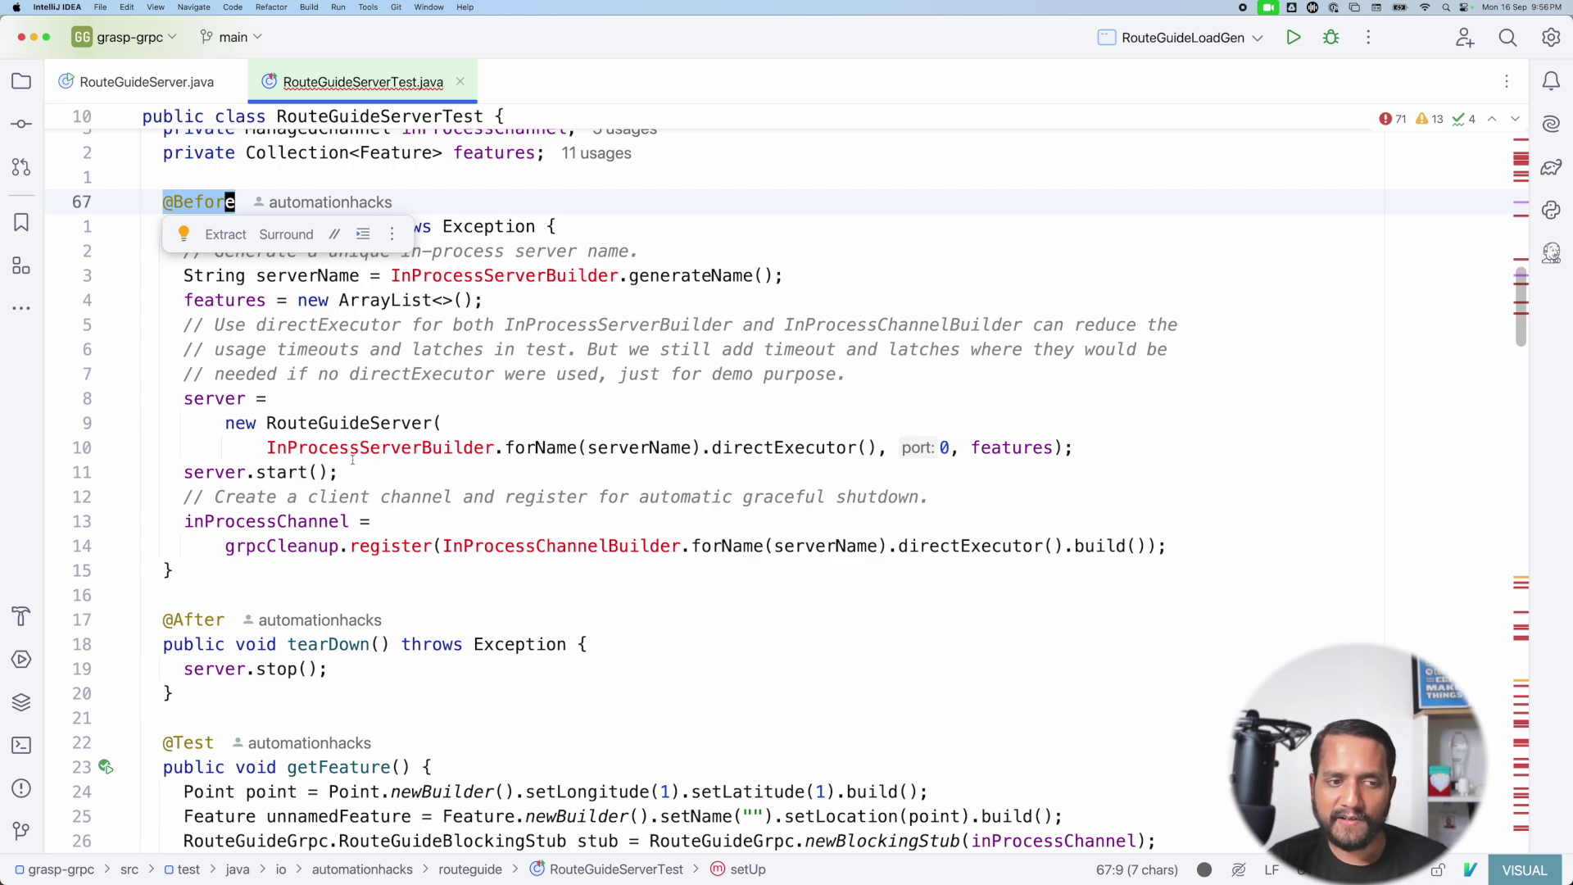
mouse_move(164, 619)
mouse_down()
mouse_move(172, 693)
mouse_move(283, 670)
mouse_up()
key(Escape)
double_click(228, 669)
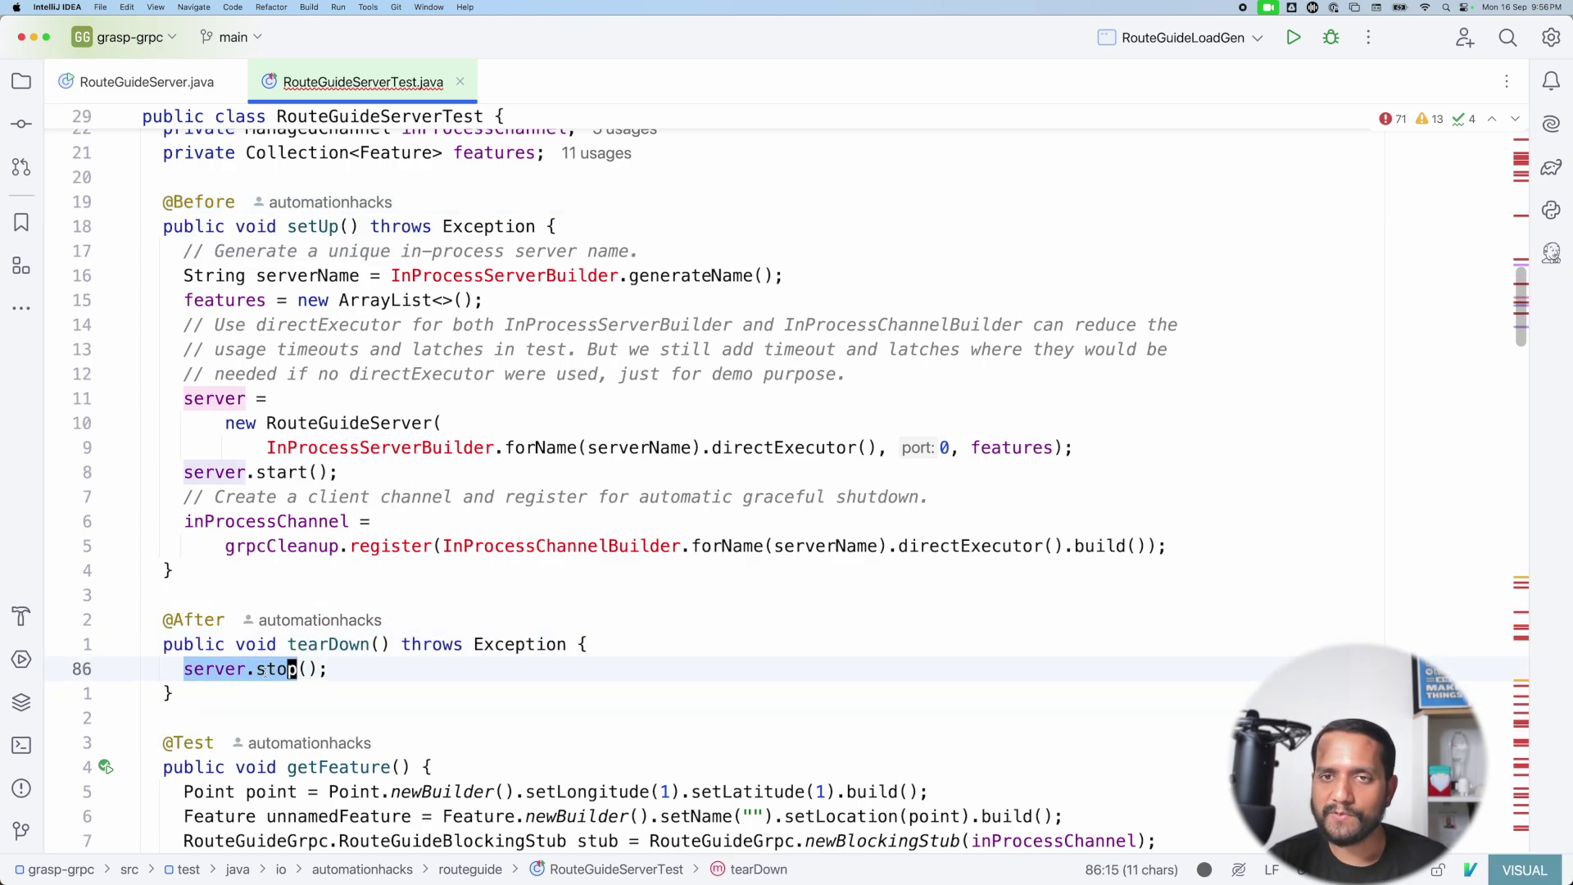
double_click(277, 670)
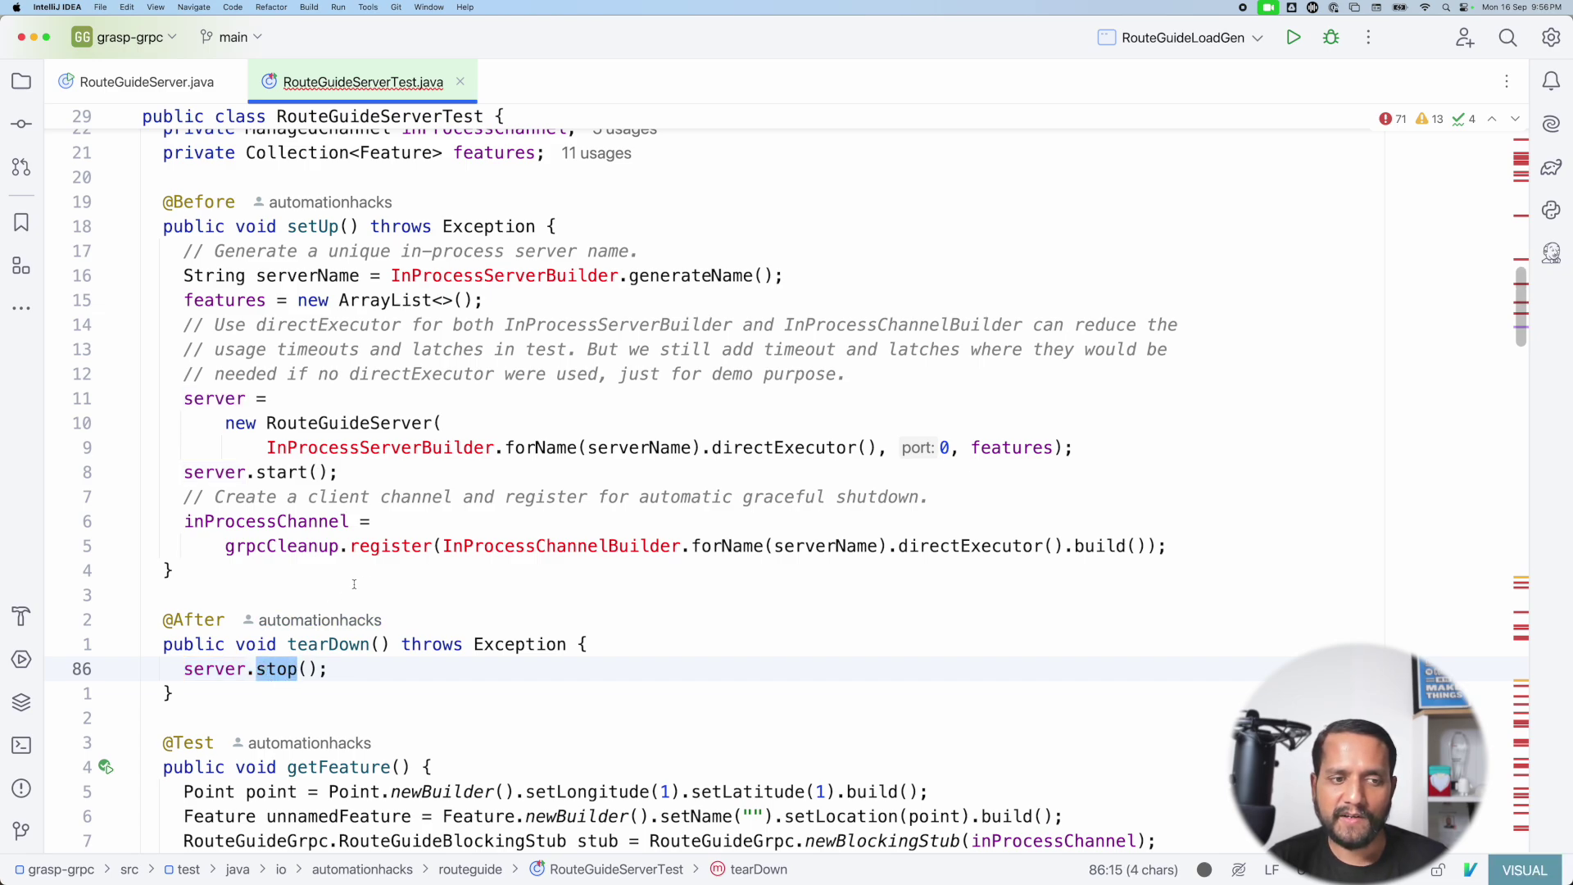
scroll(268, 694, down, 3)
scroll(201, 505, down, 3)
scroll(200, 505, down, 2)
scroll(200, 505, down, 3)
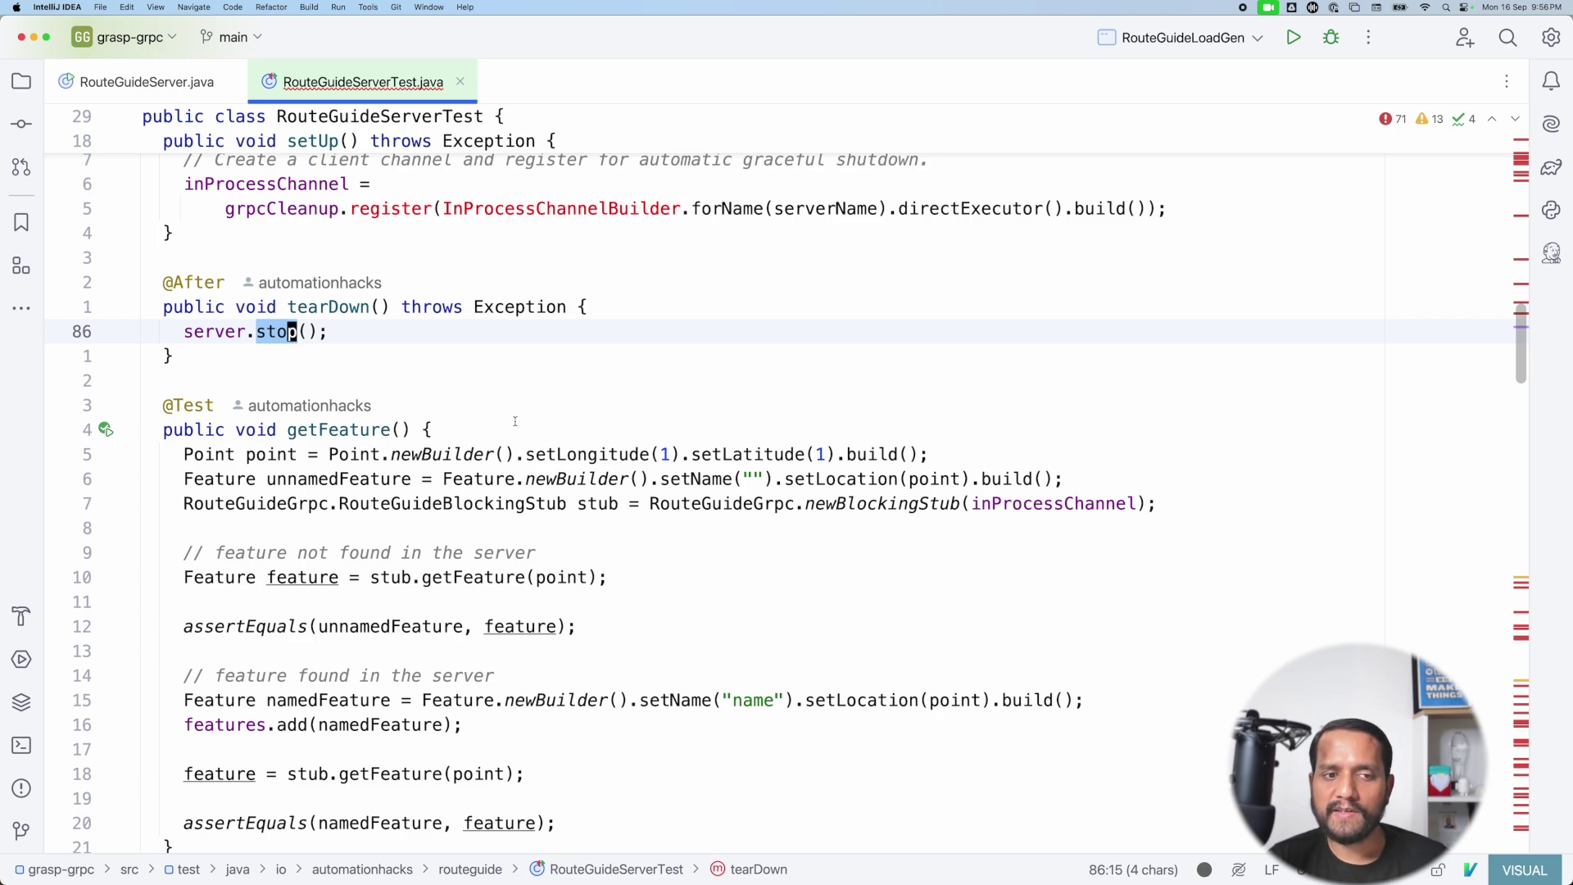
mouse_move(443, 453)
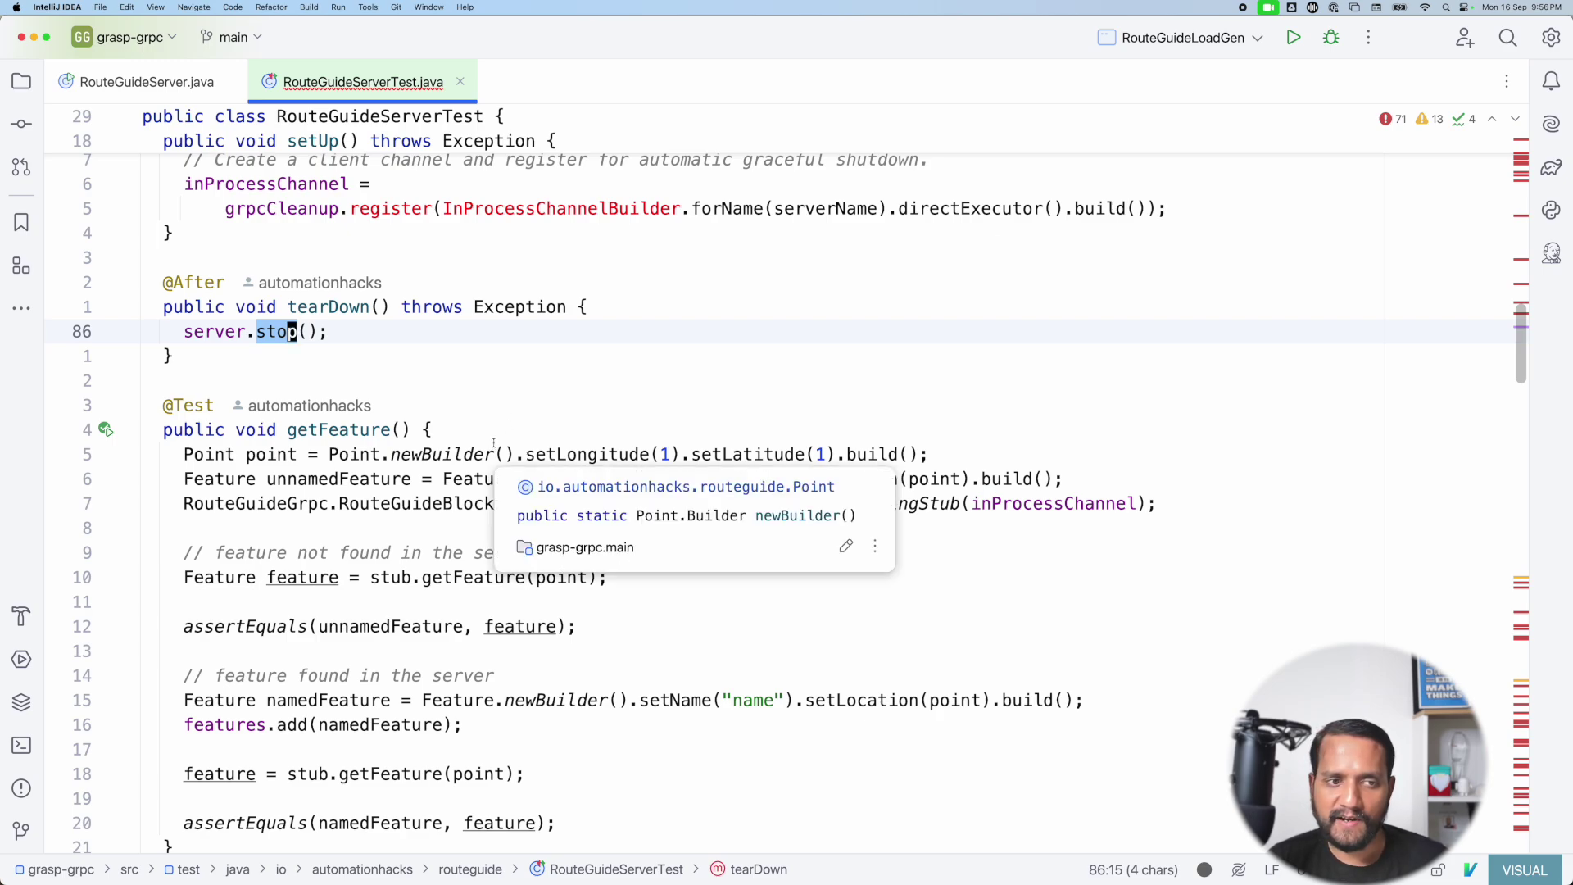
drag(182, 453, 590, 454)
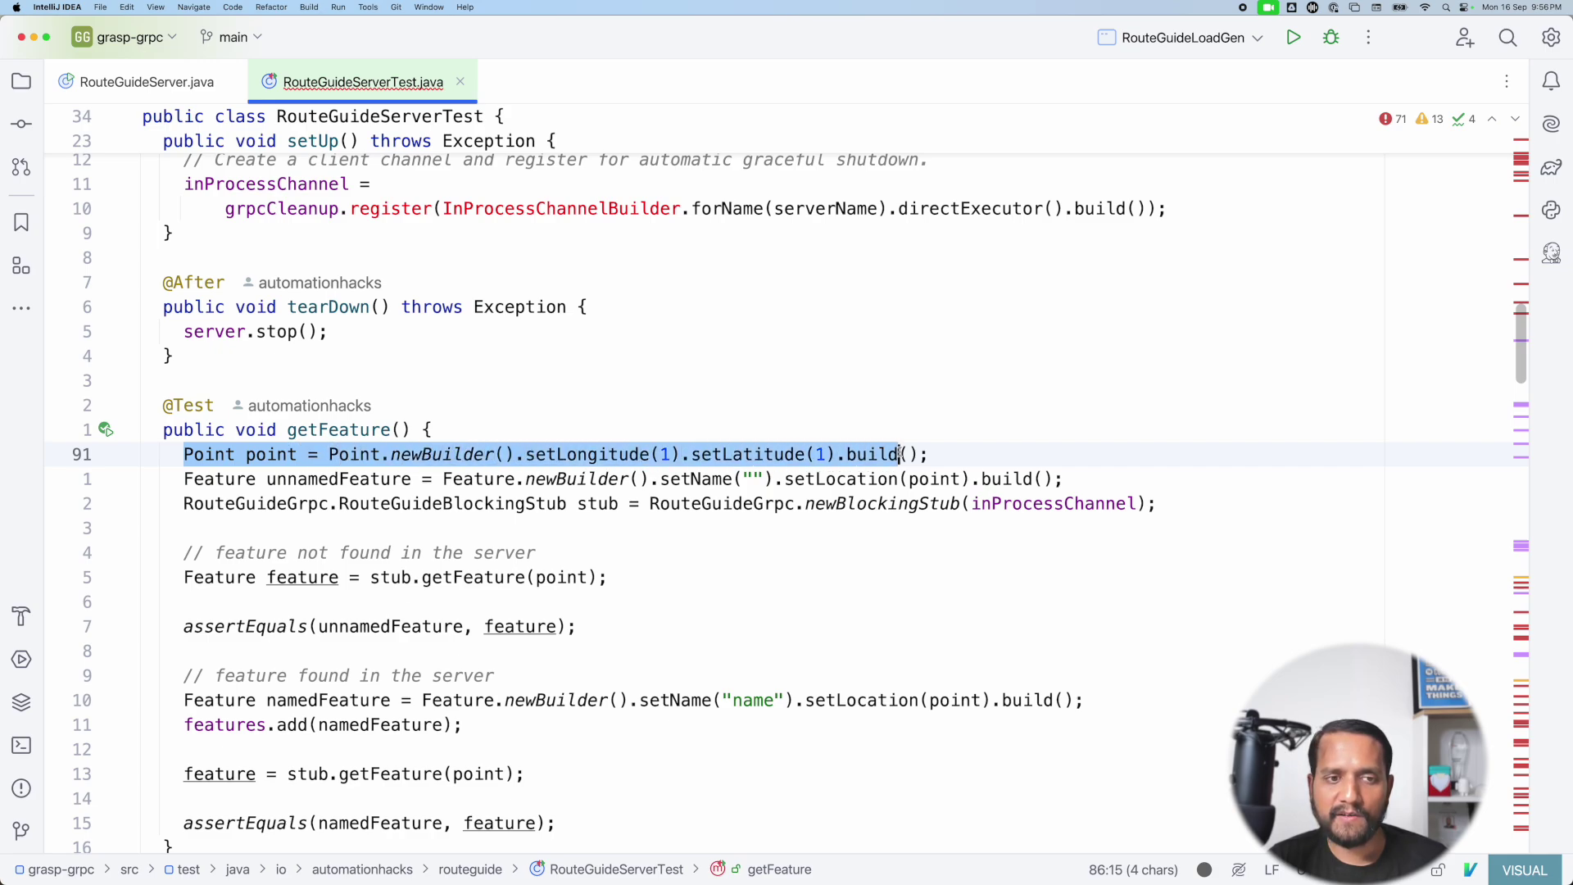
drag(590, 454, 927, 454)
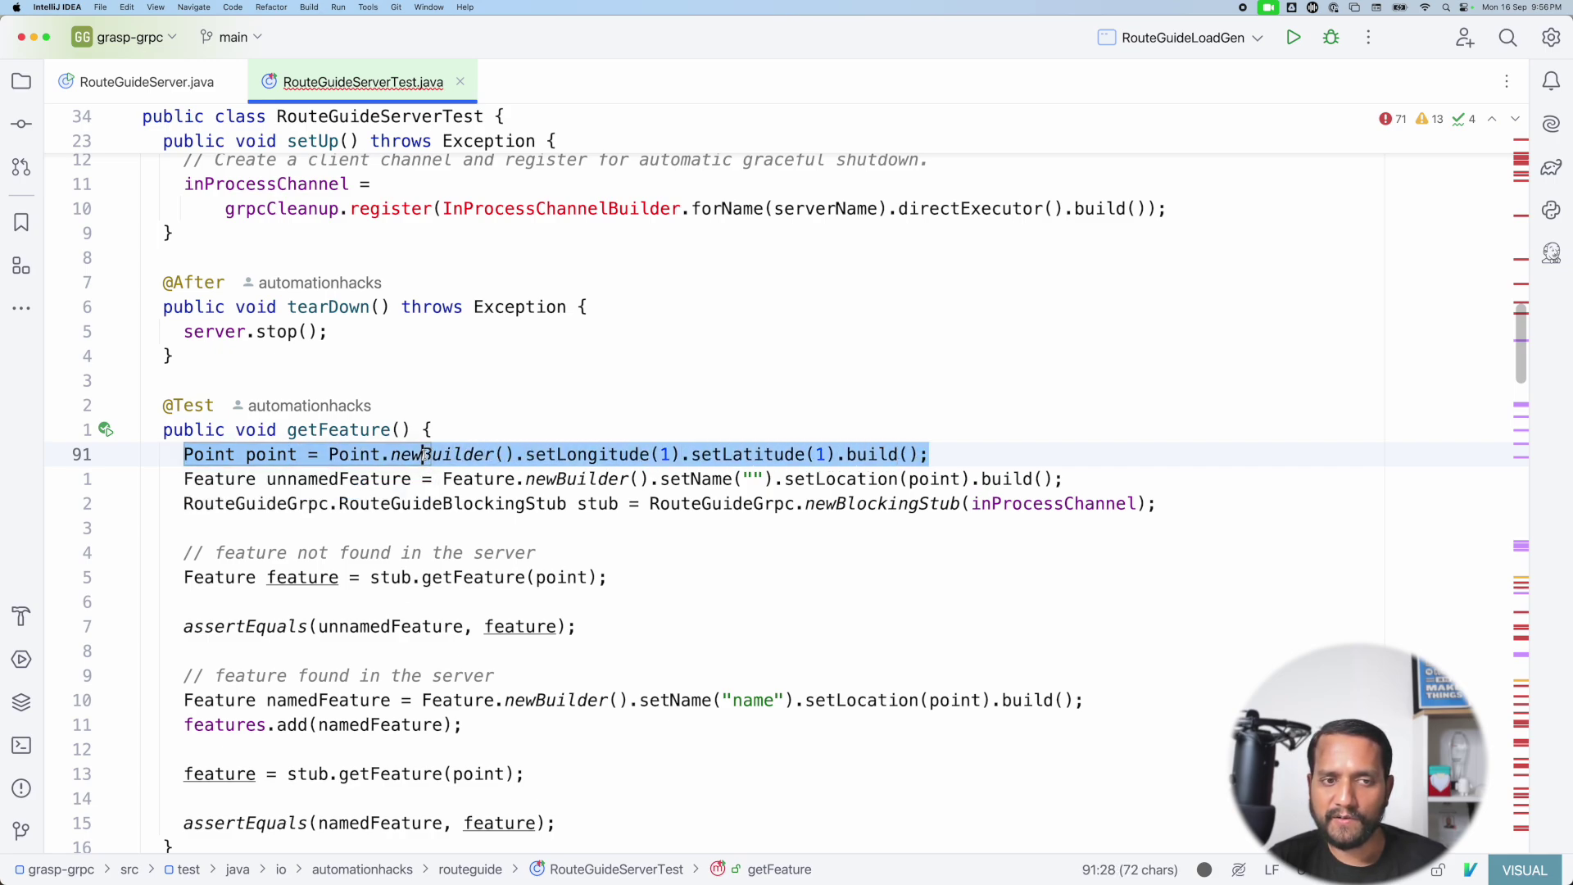
click(483, 454)
click(374, 454)
double_click(357, 457)
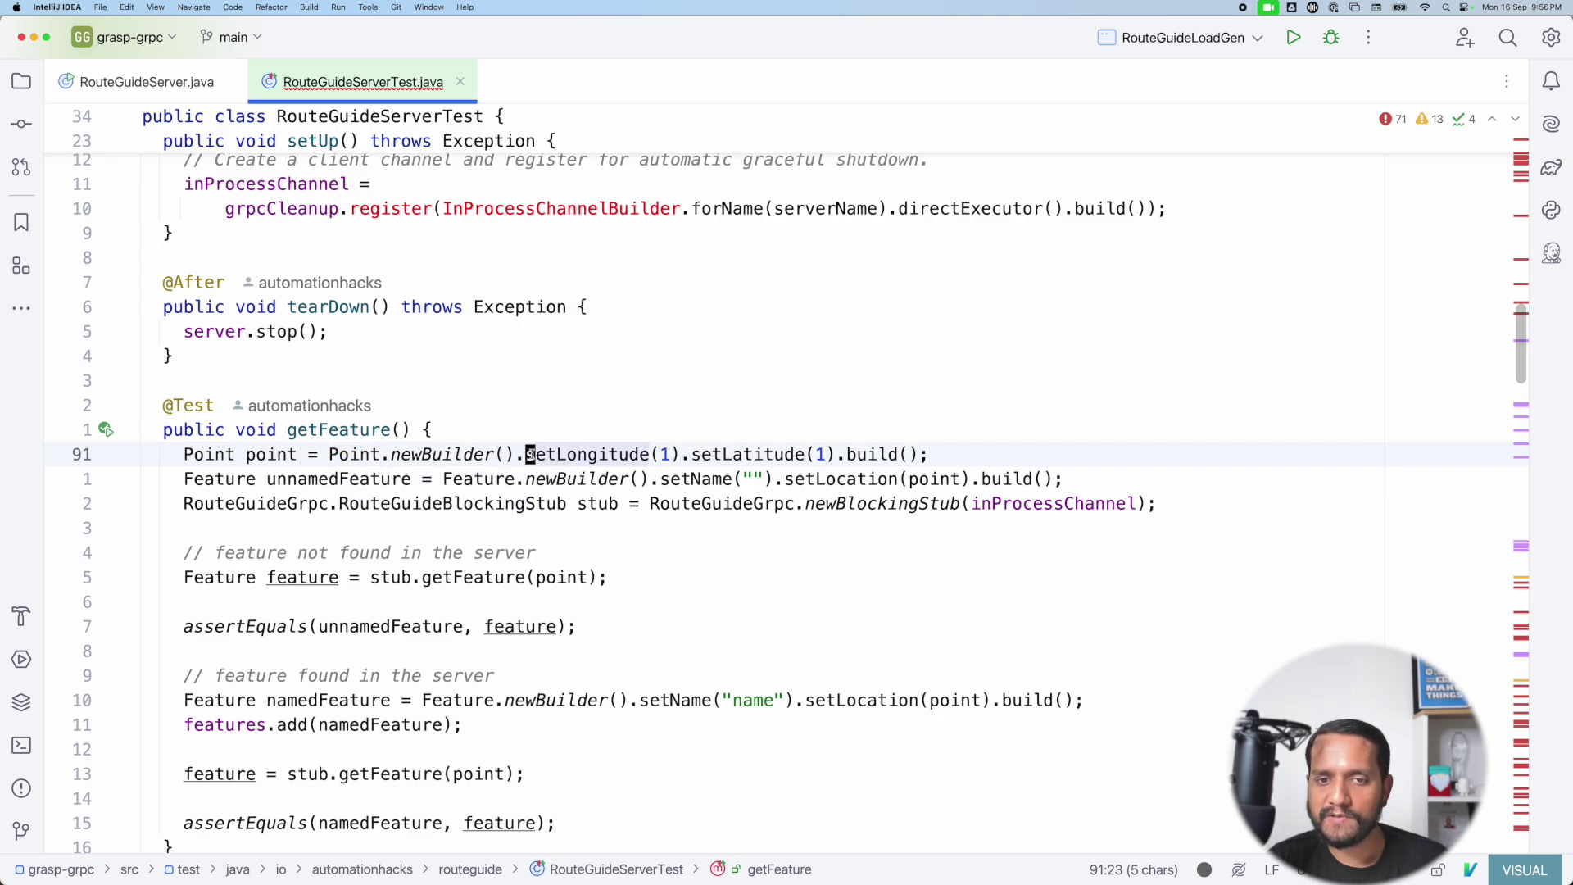
drag(528, 456, 668, 454)
click(725, 455)
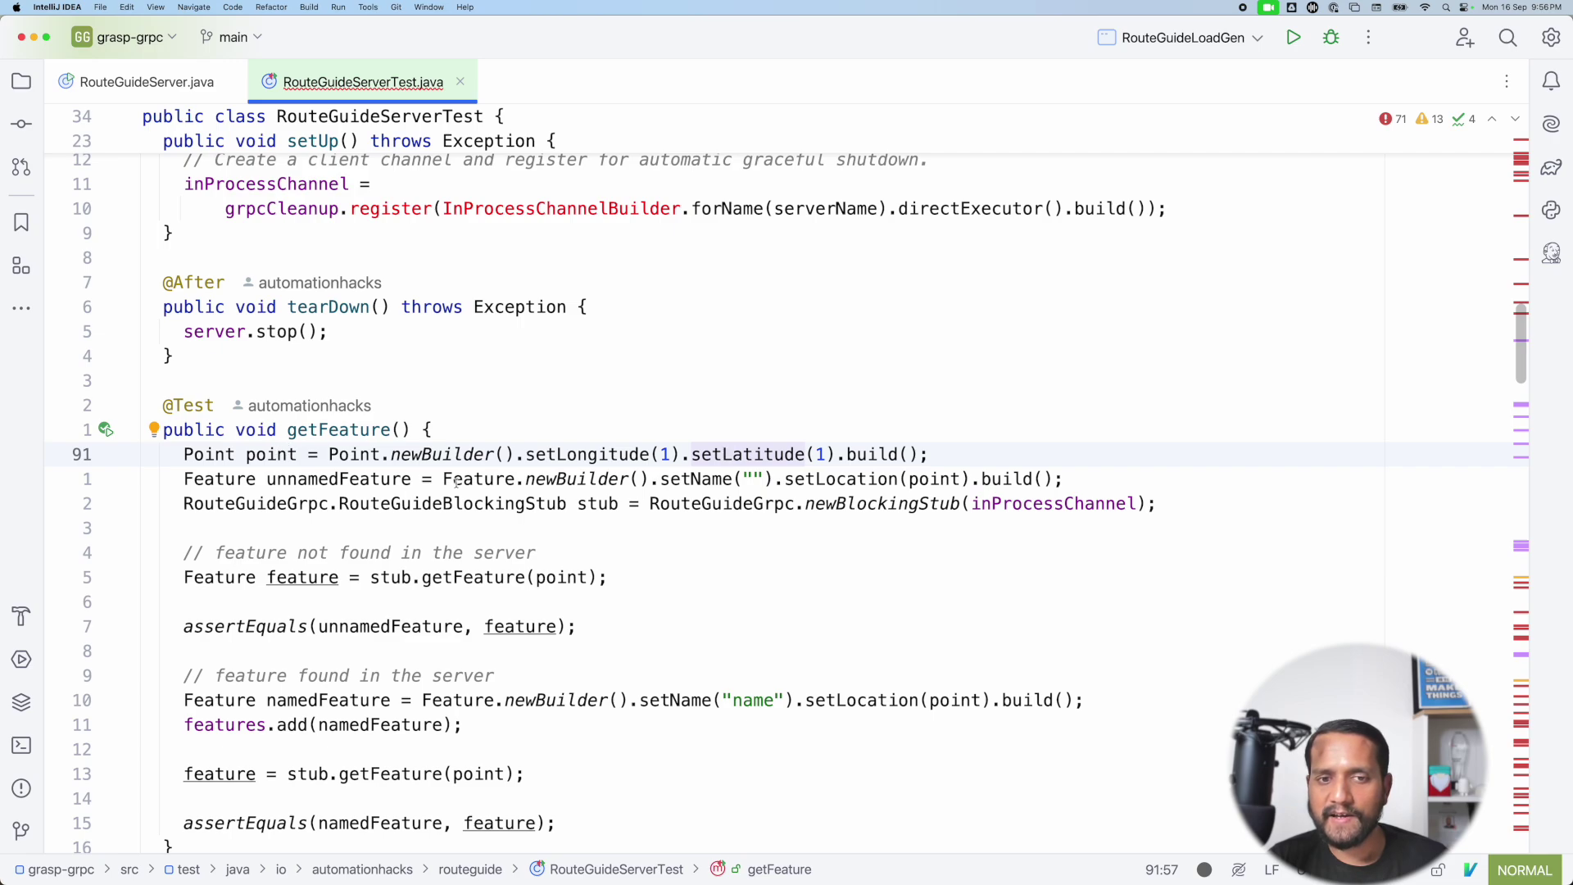
drag(442, 479, 1048, 480)
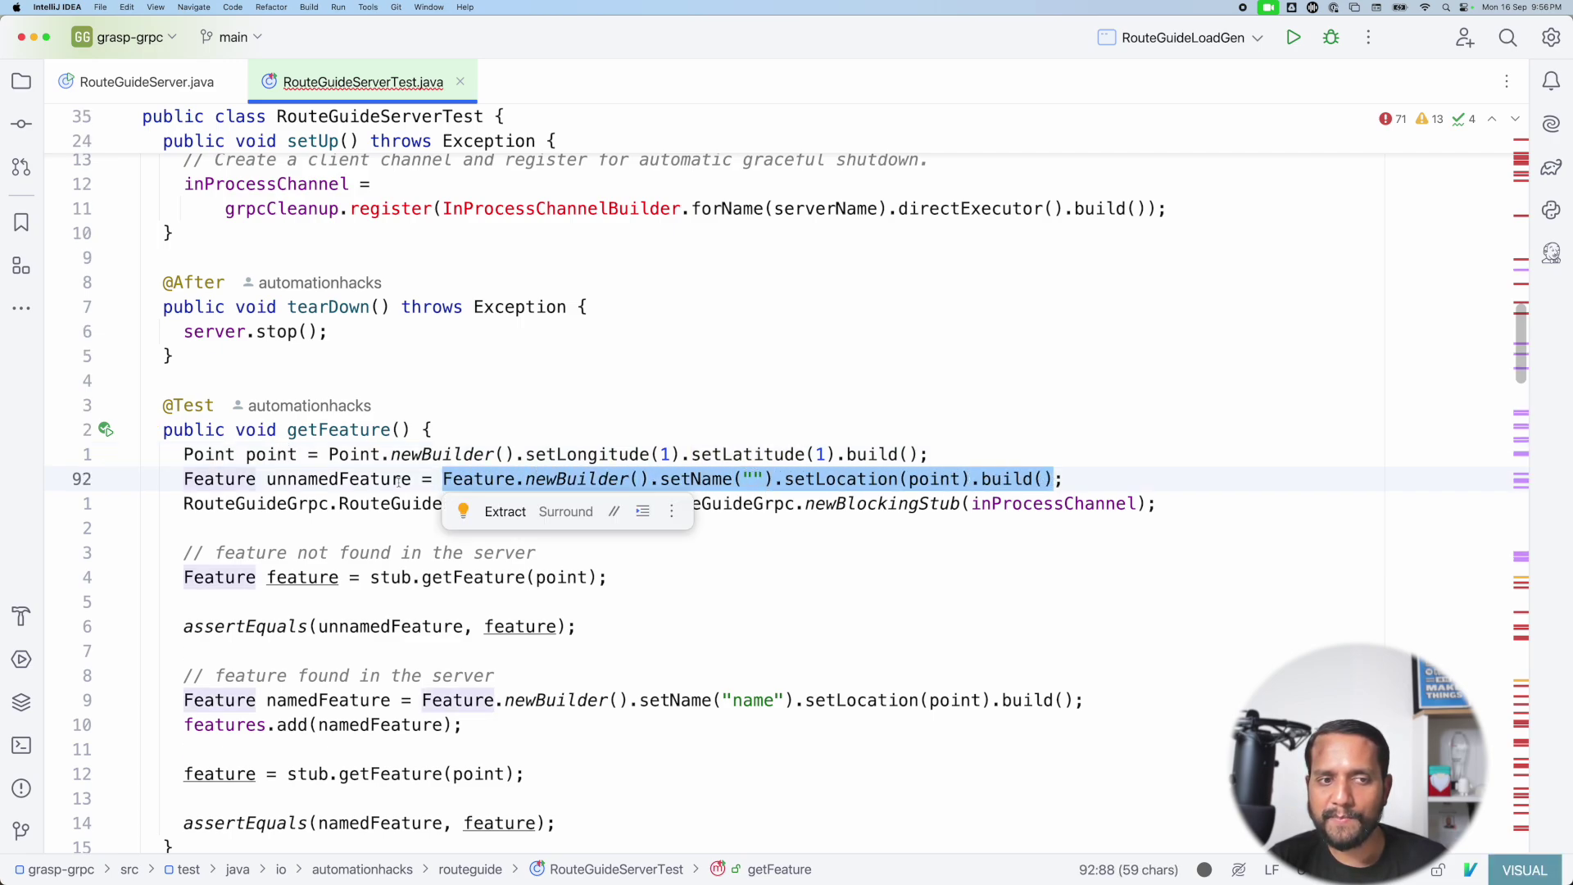
drag(267, 480, 413, 479)
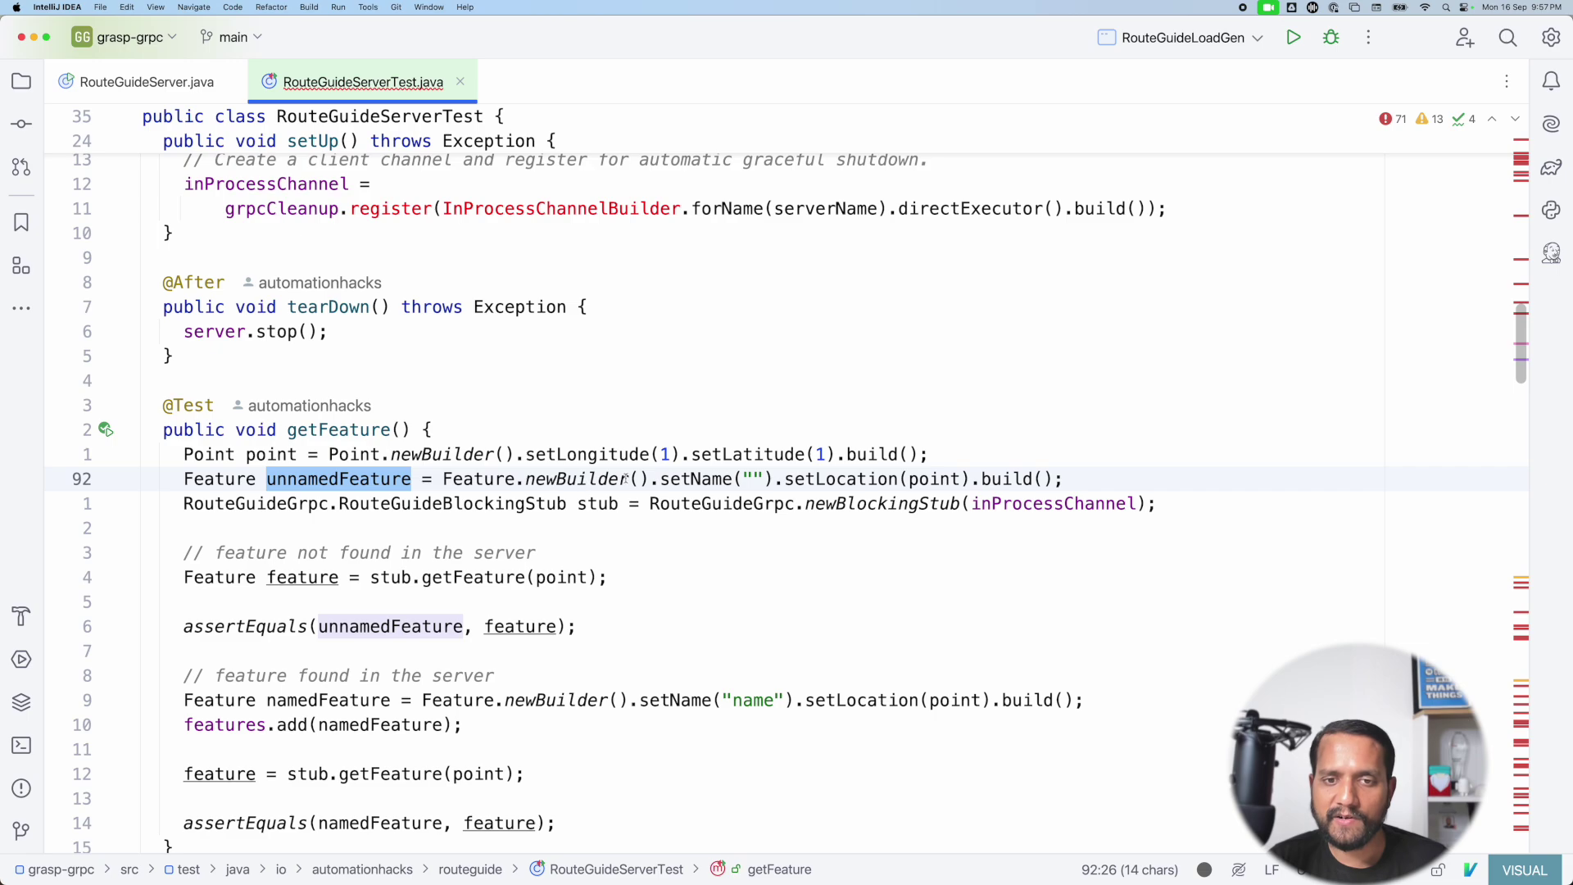
double_click(750, 478)
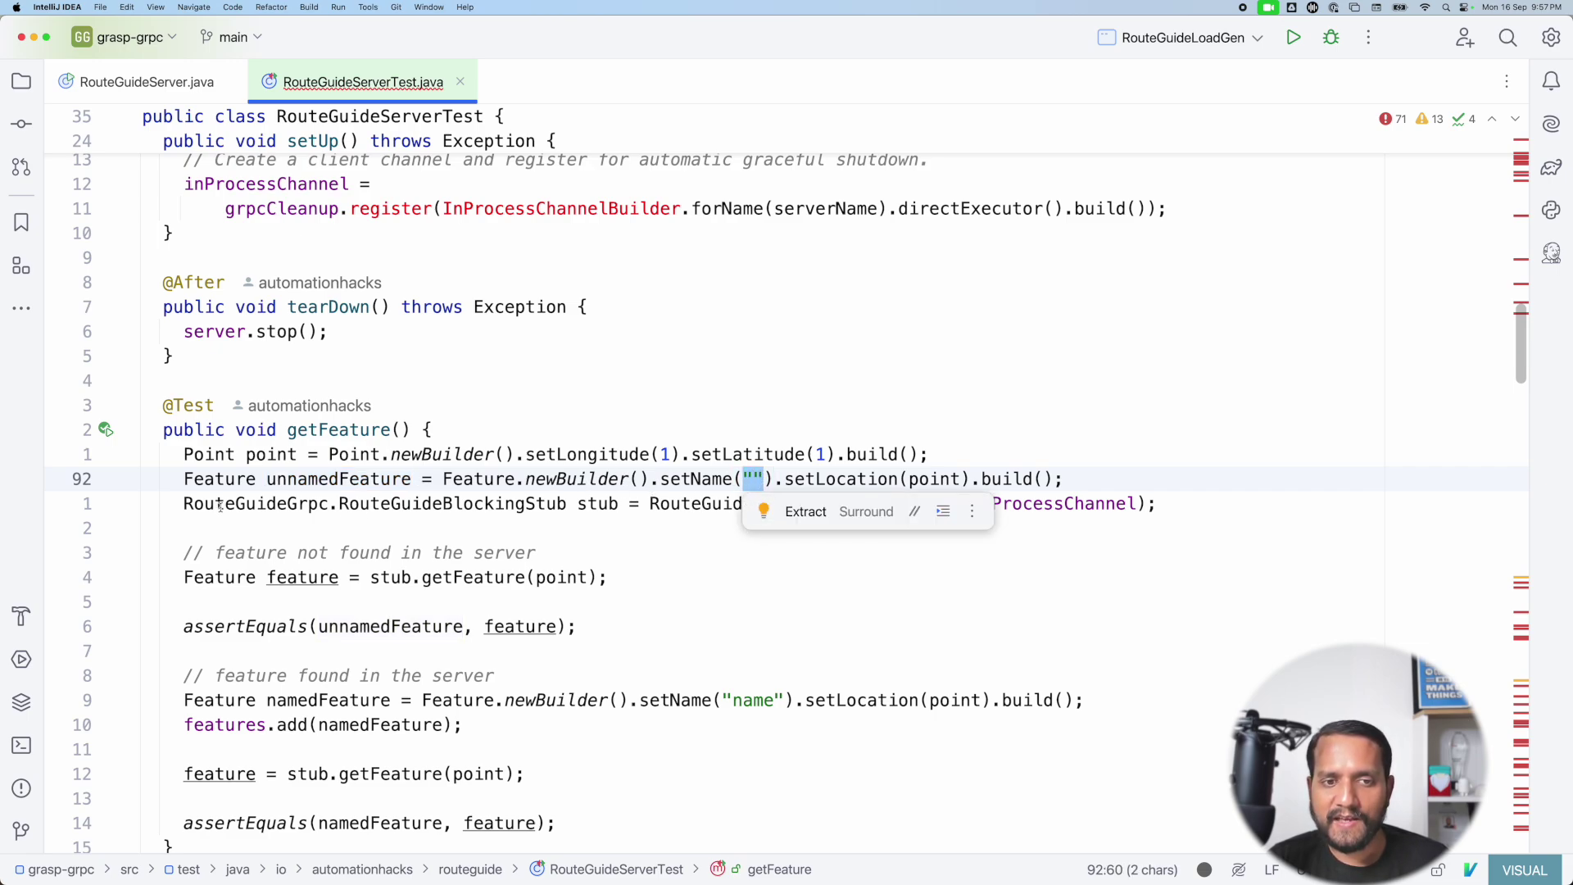
drag(183, 502, 1156, 503)
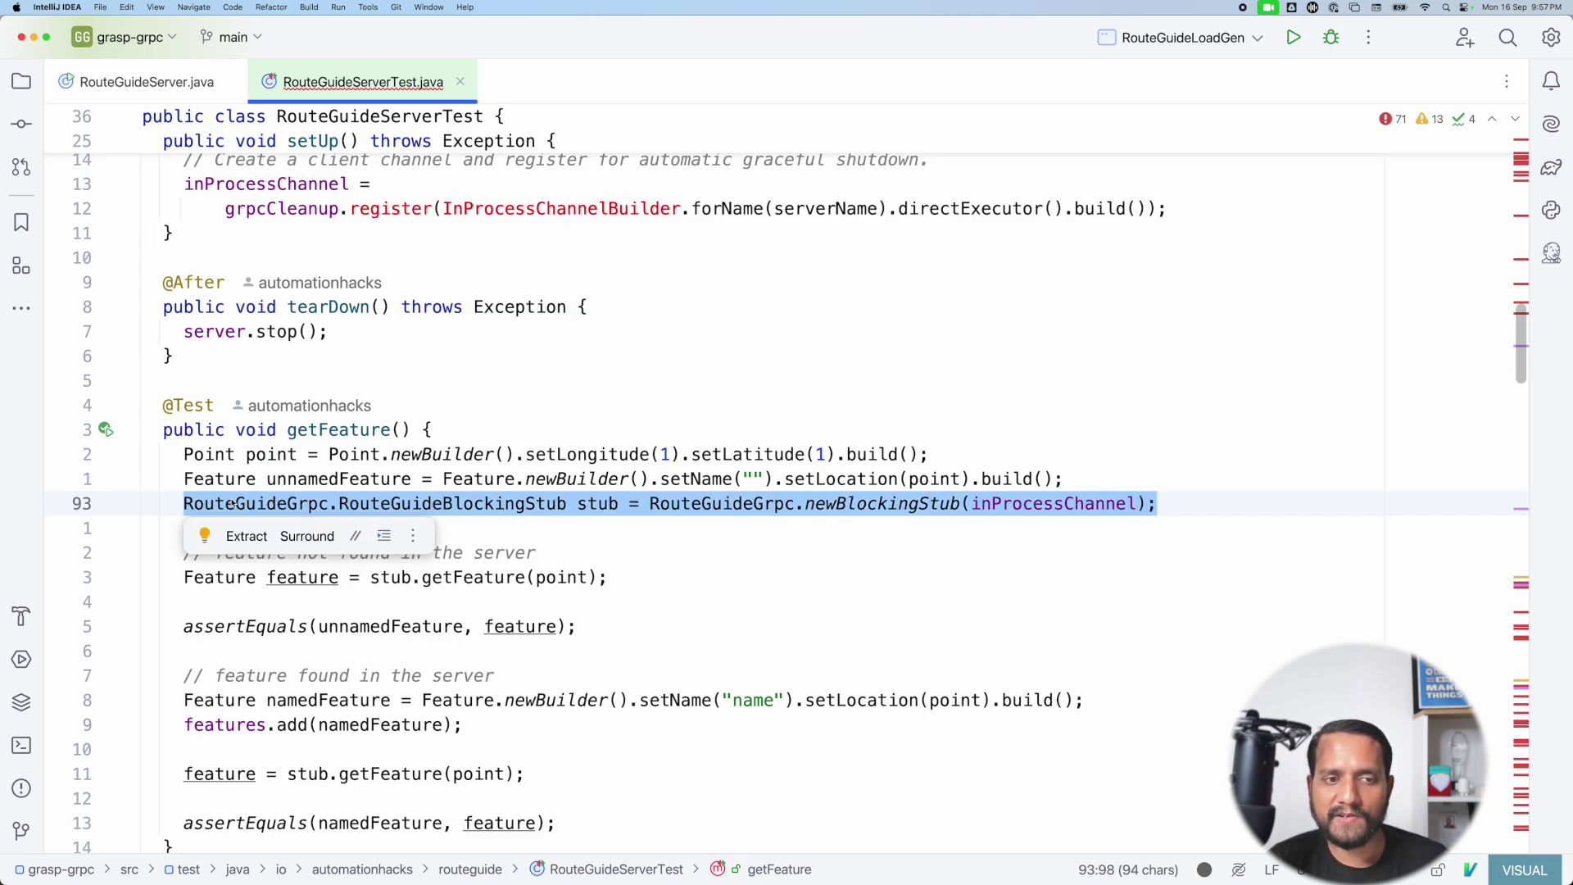
triple_click(233, 503)
double_click(394, 502)
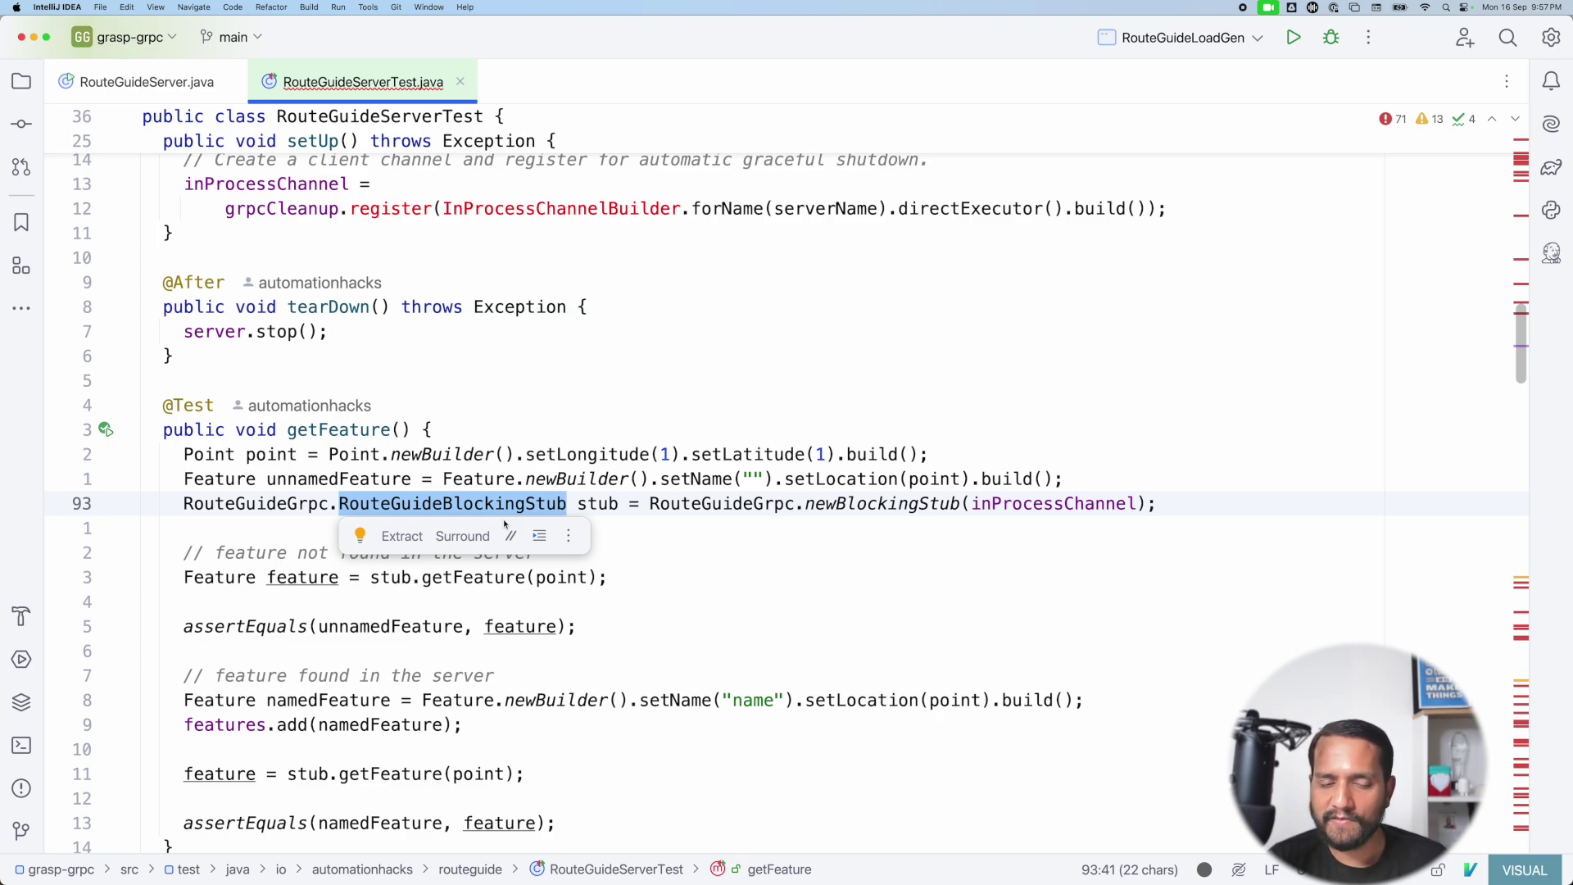
key(Escape)
key(w)
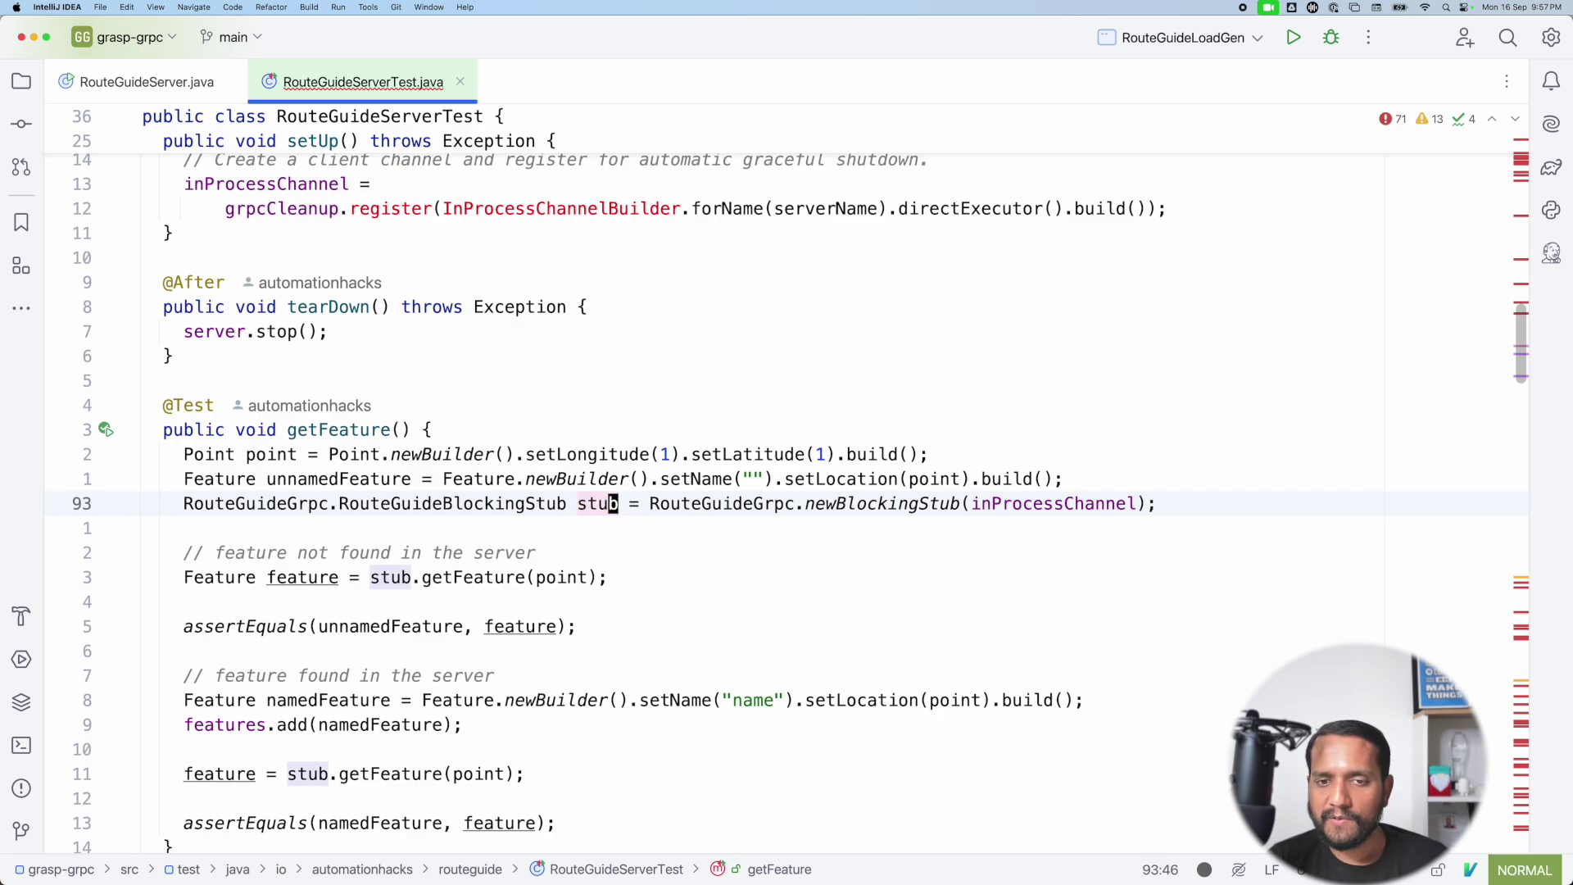
key(w)
key(w)
key(v)
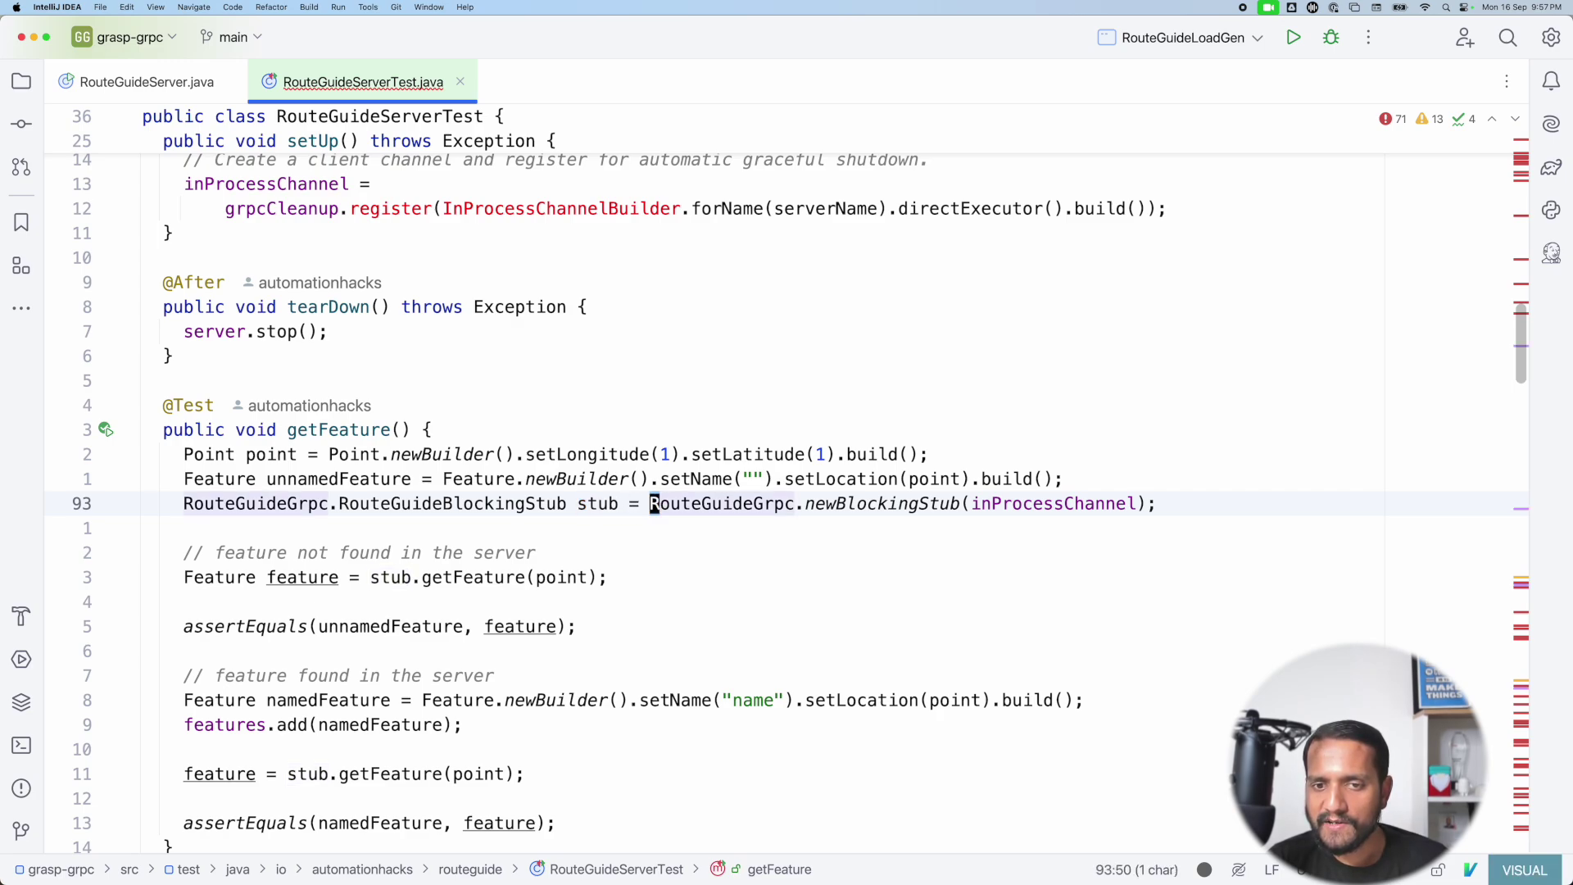
key(e)
key(Escape)
key(w)
key(w)
key(v)
key(e)
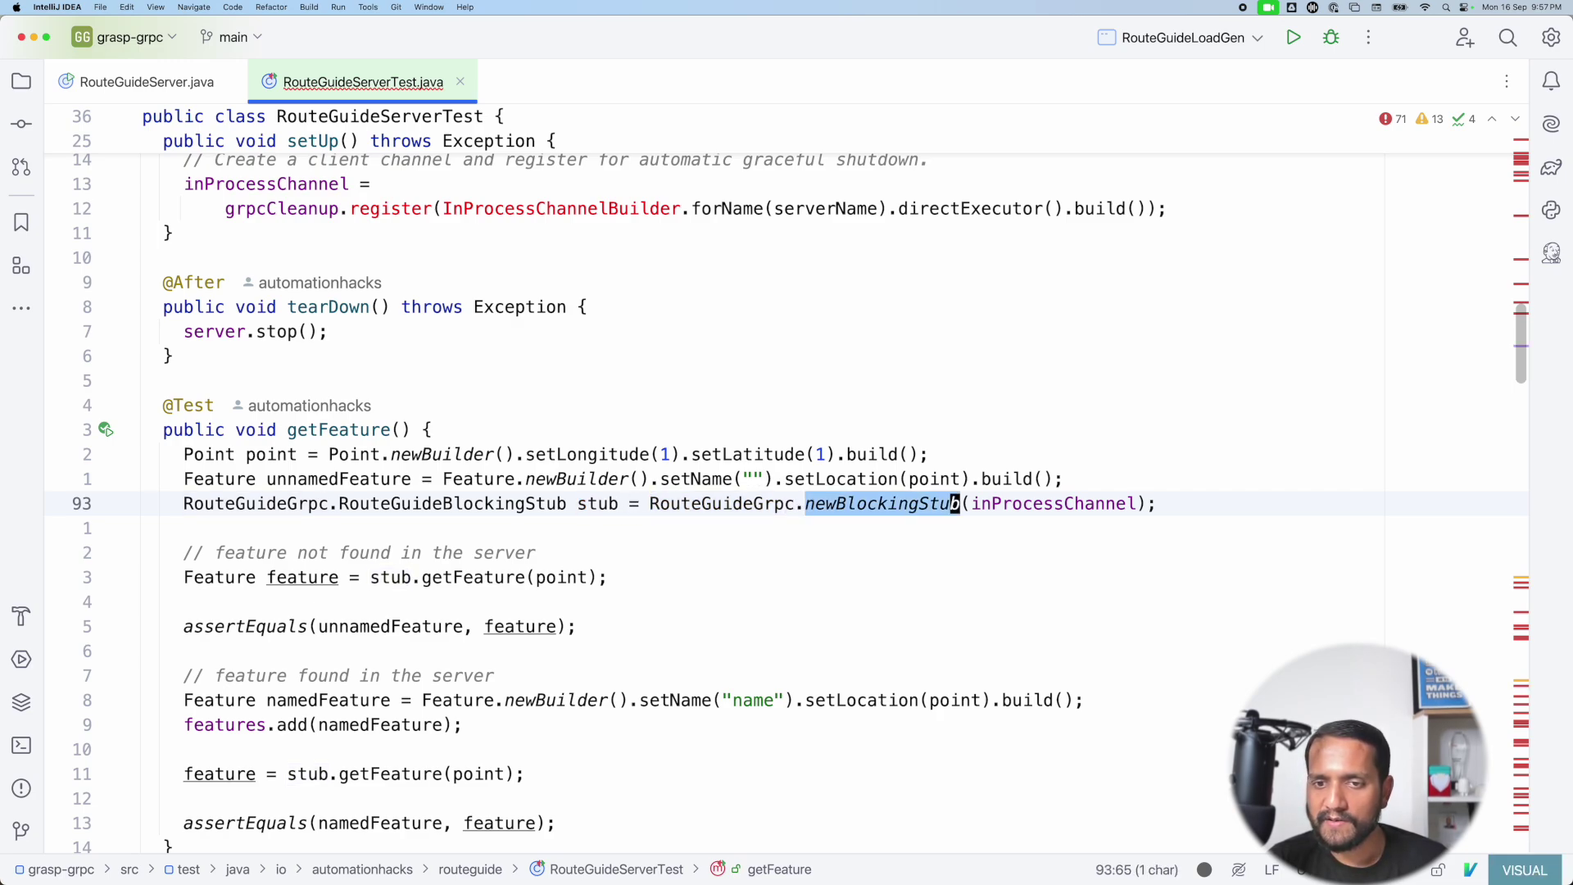
key(Escape)
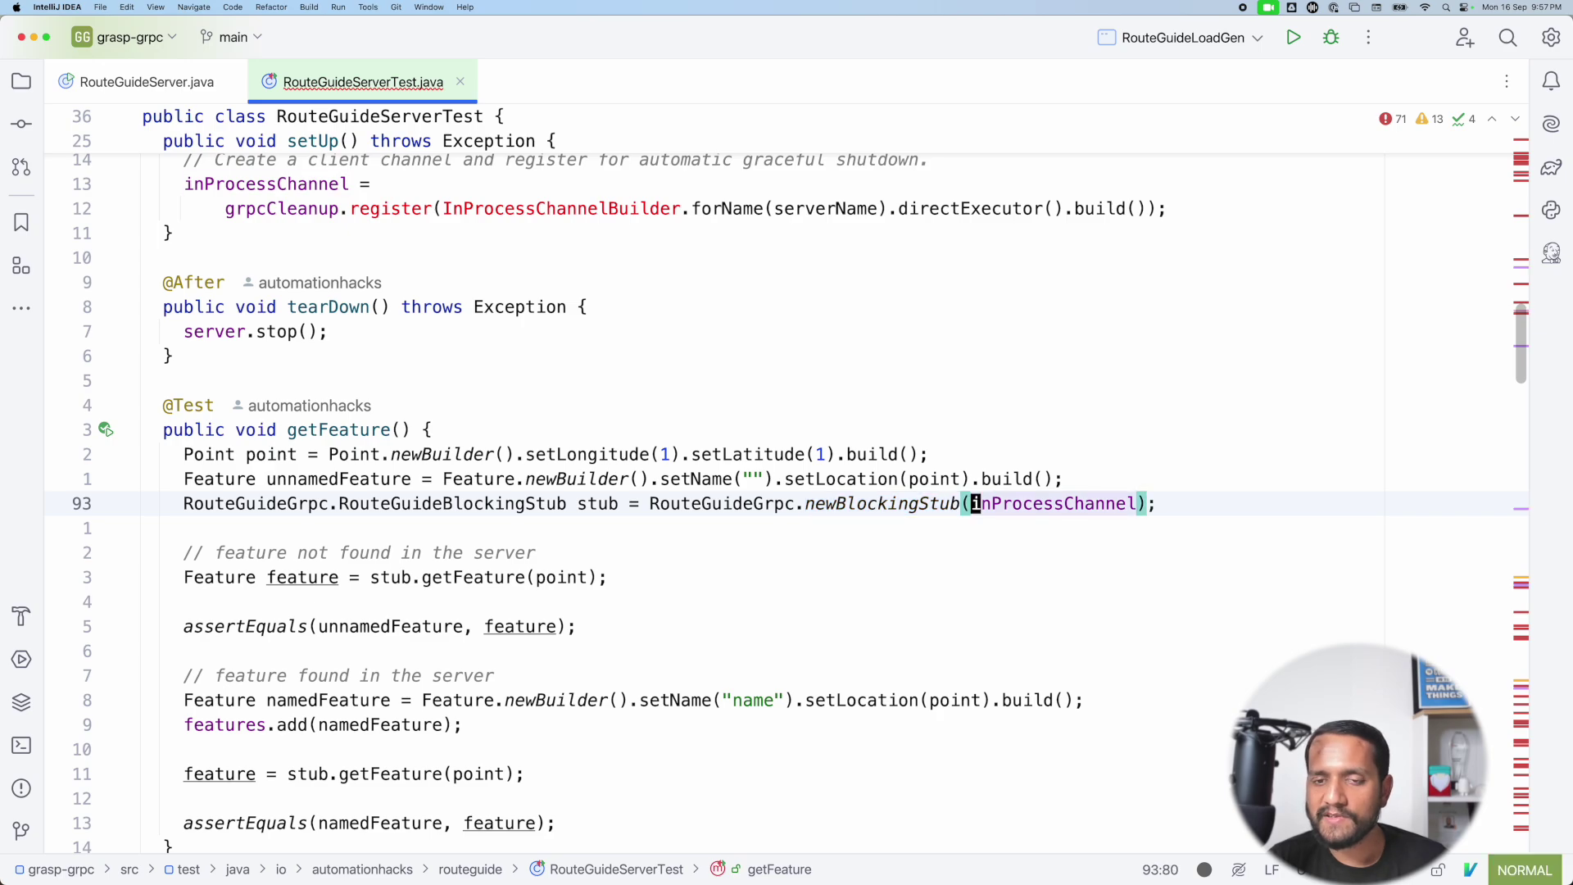
key(w)
key(v)
key(e)
key(Escape)
key(b)
key(b)
key(b)
Inspect the generated newBlockingStub body in RouteGuideGrpc.java, then return to RouteGuideServerTest
key(g)
key(d)
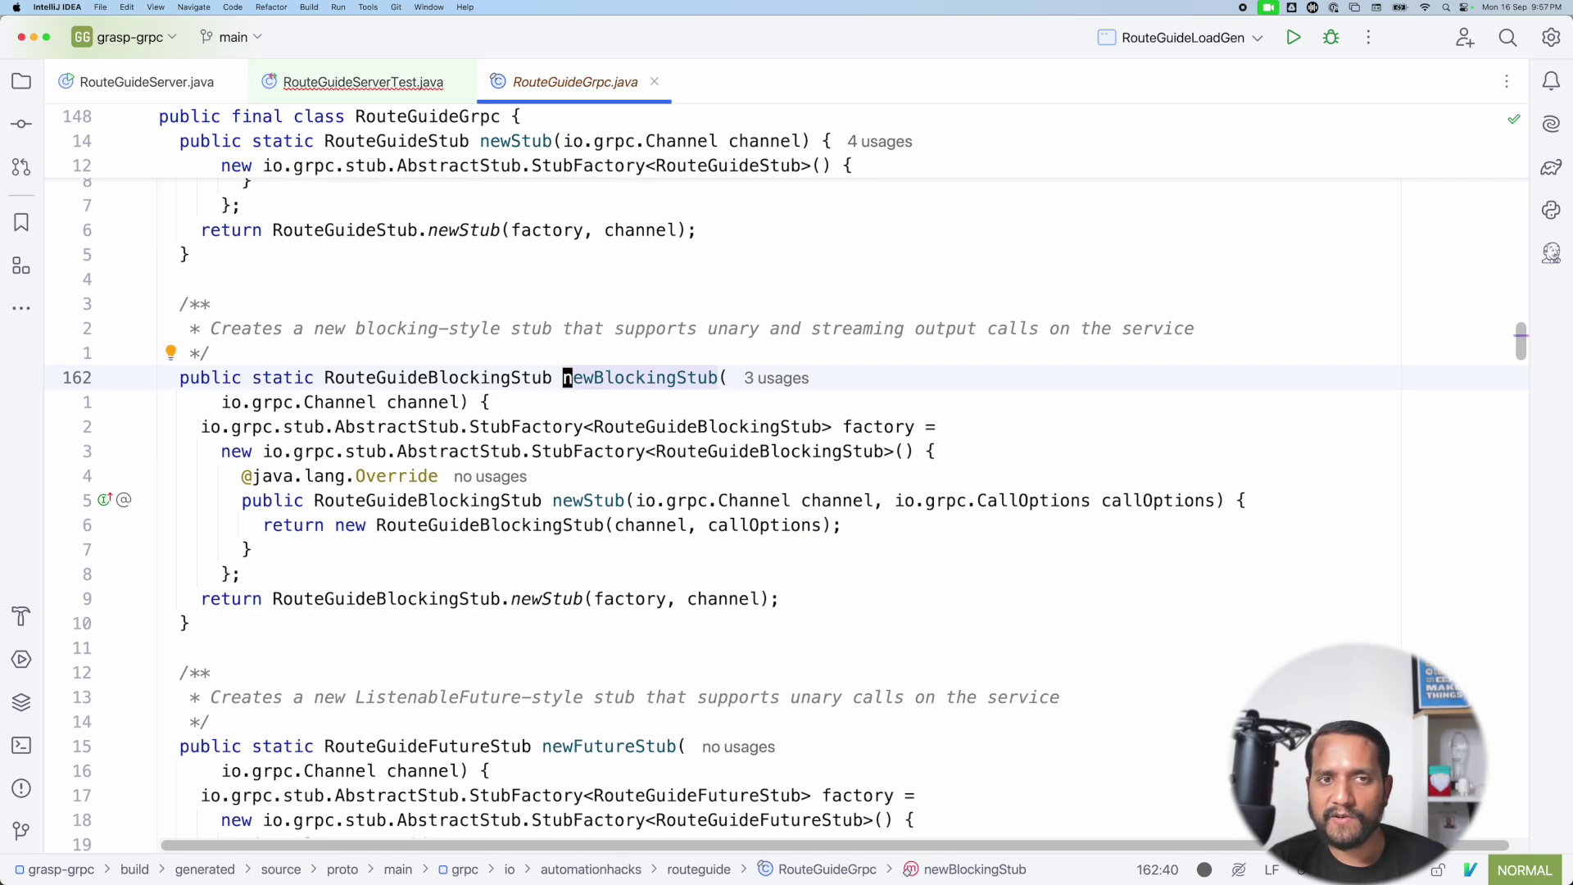
key(j)
key(v)
key(j)
key(j)
key(j)
key(j)
key(j)
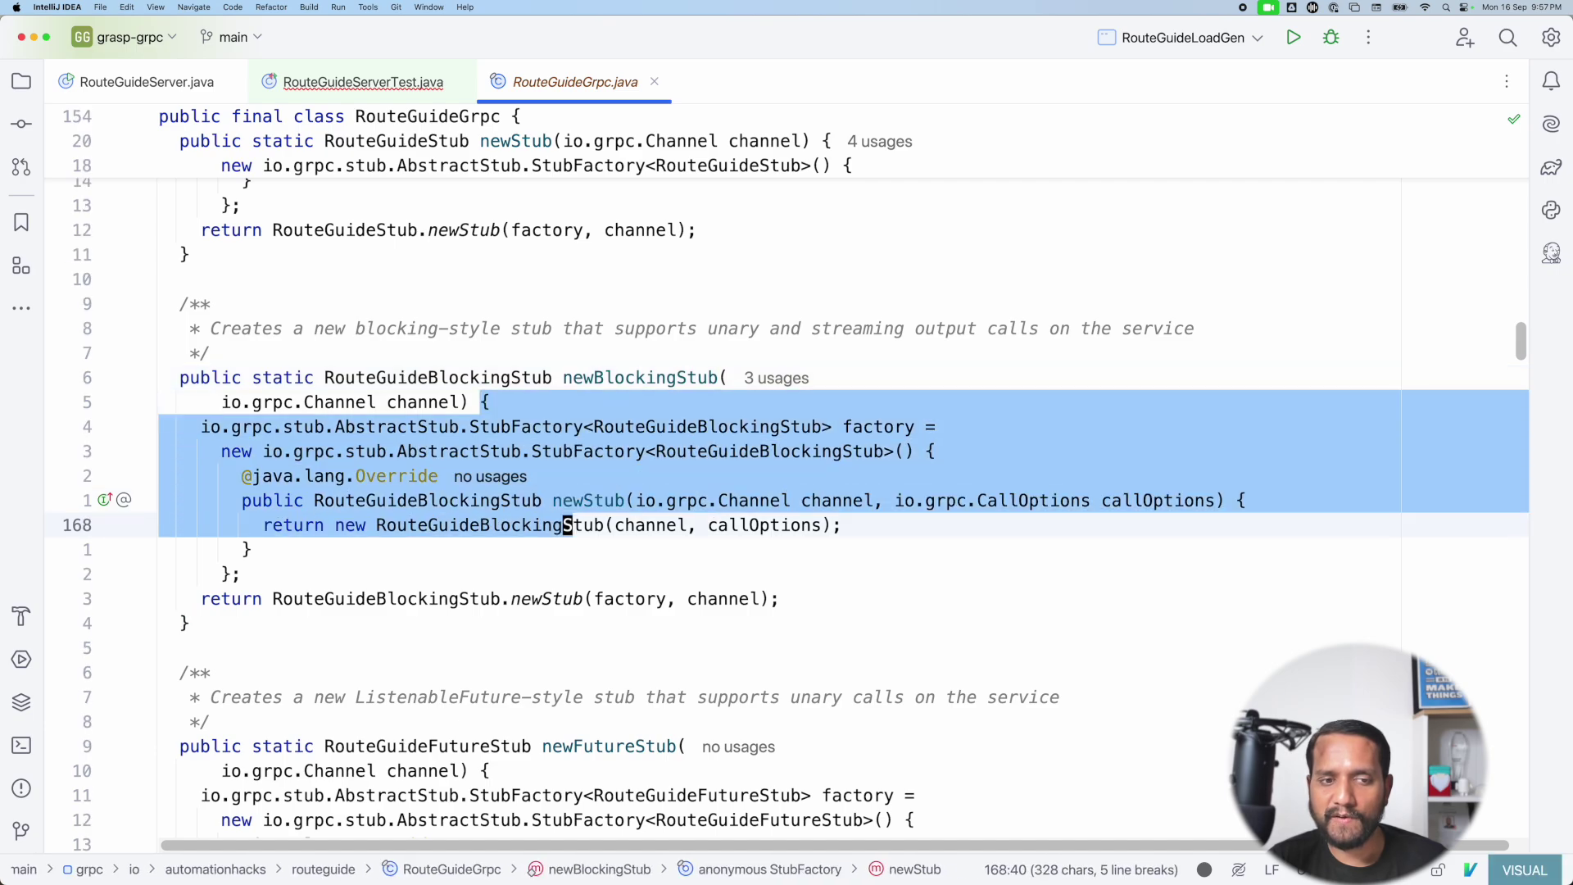
key(j)
key(Escape)
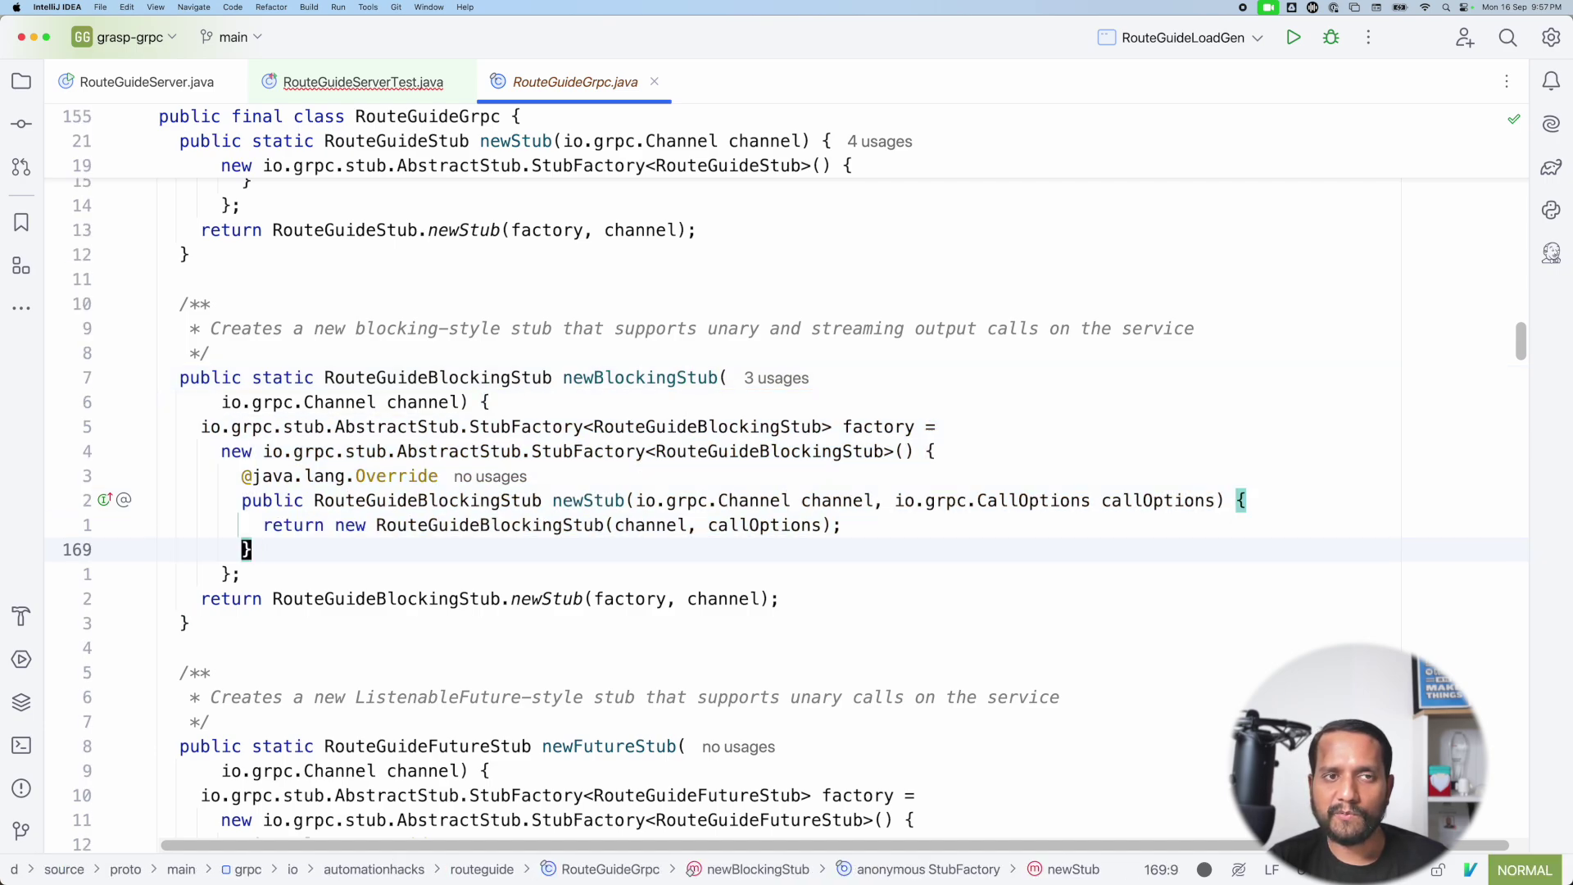
key(ctrl+o)
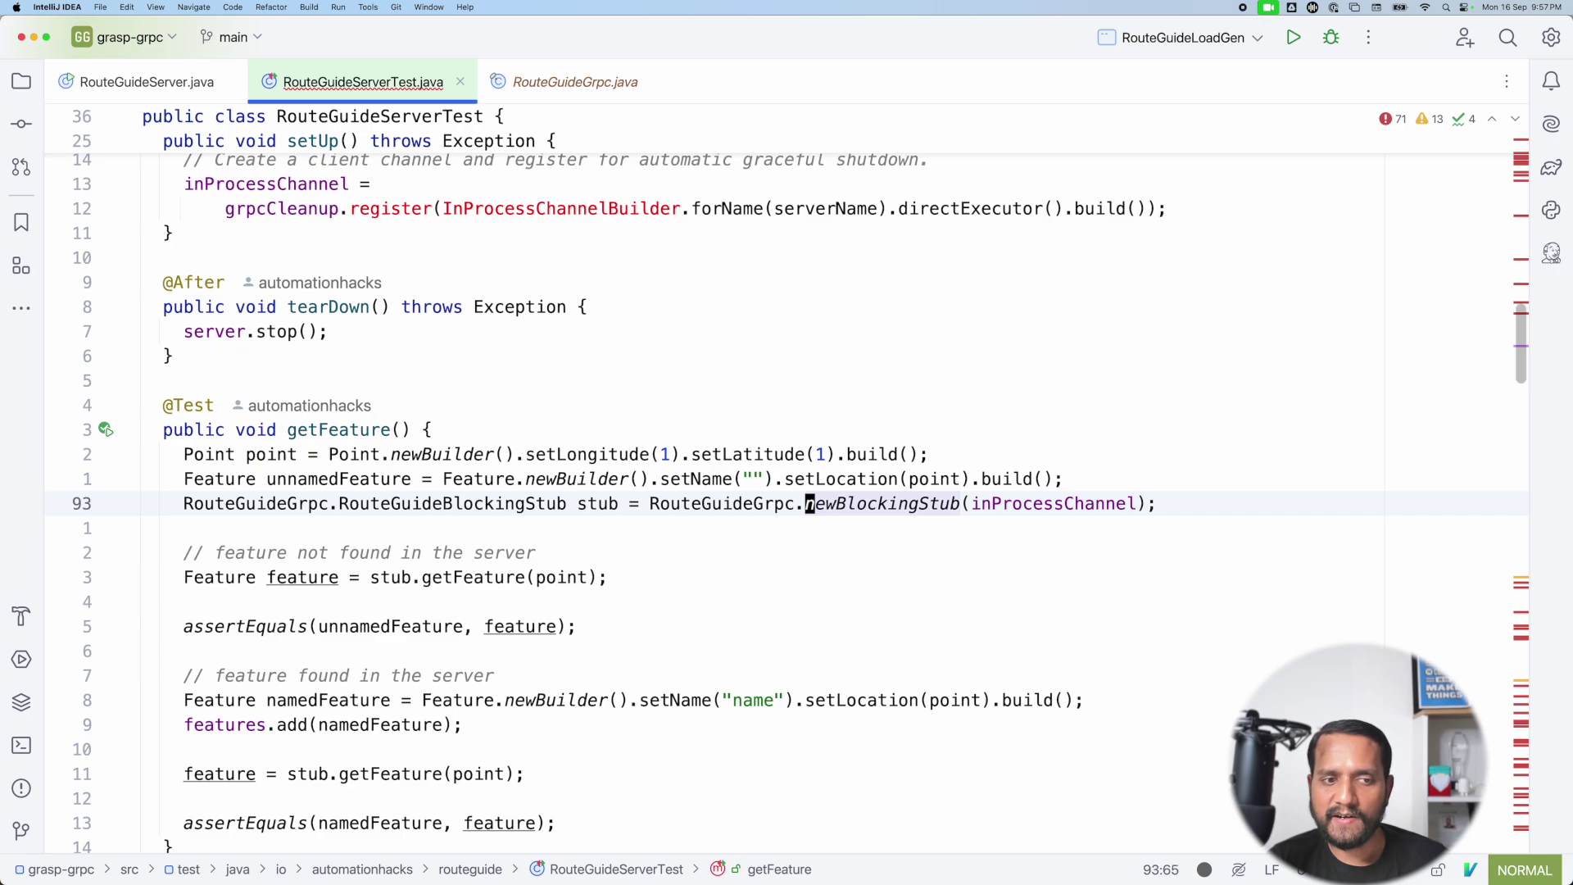
double_click(372, 577)
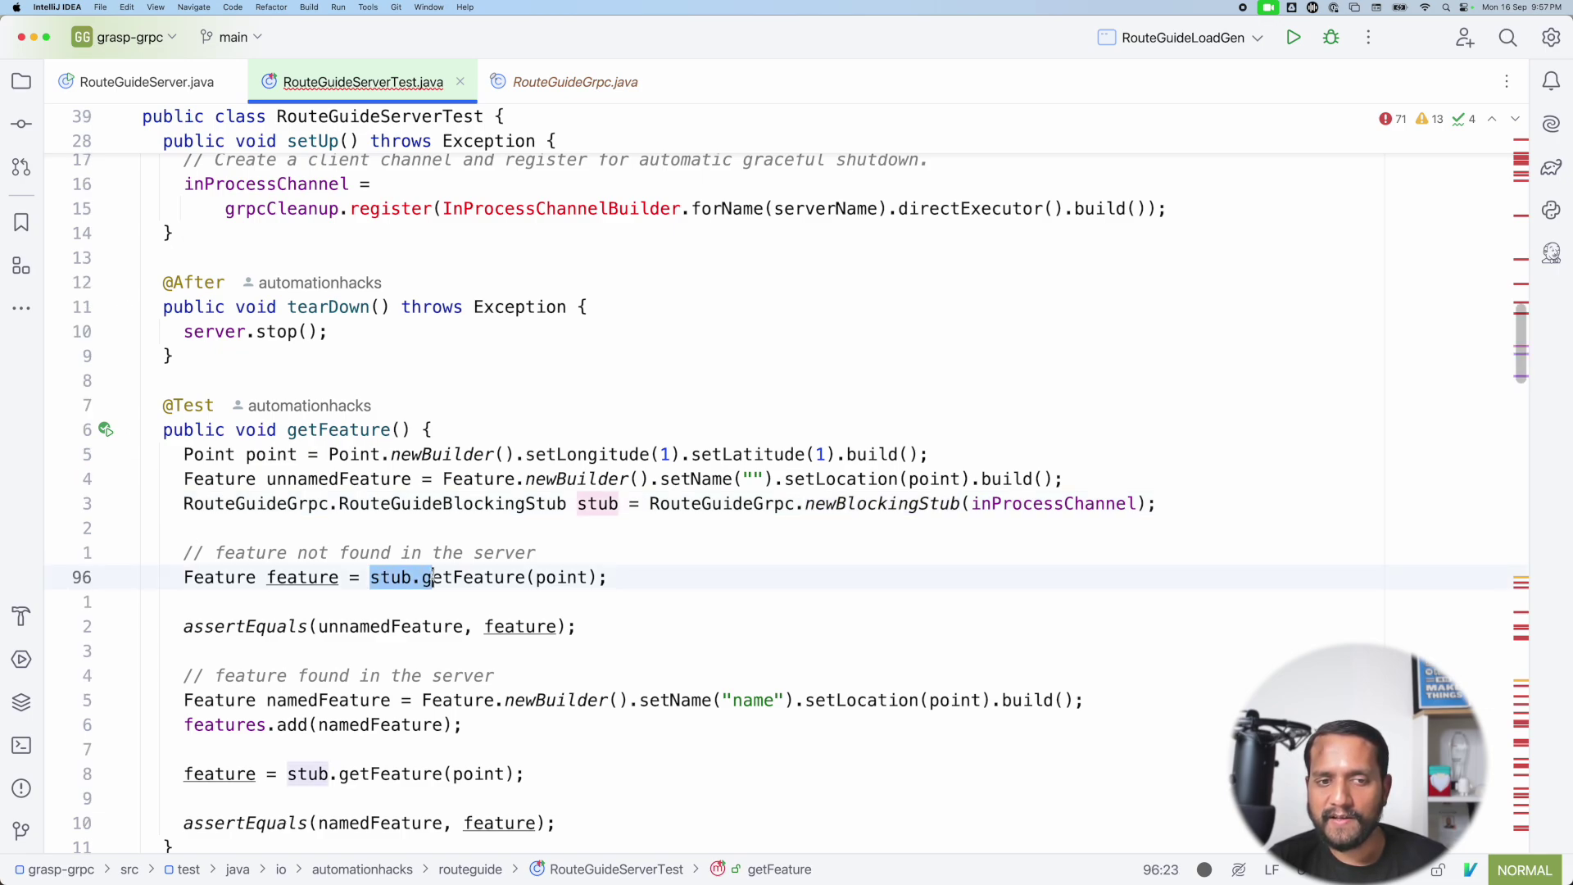
double_click(458, 578)
mouse_move(473, 577)
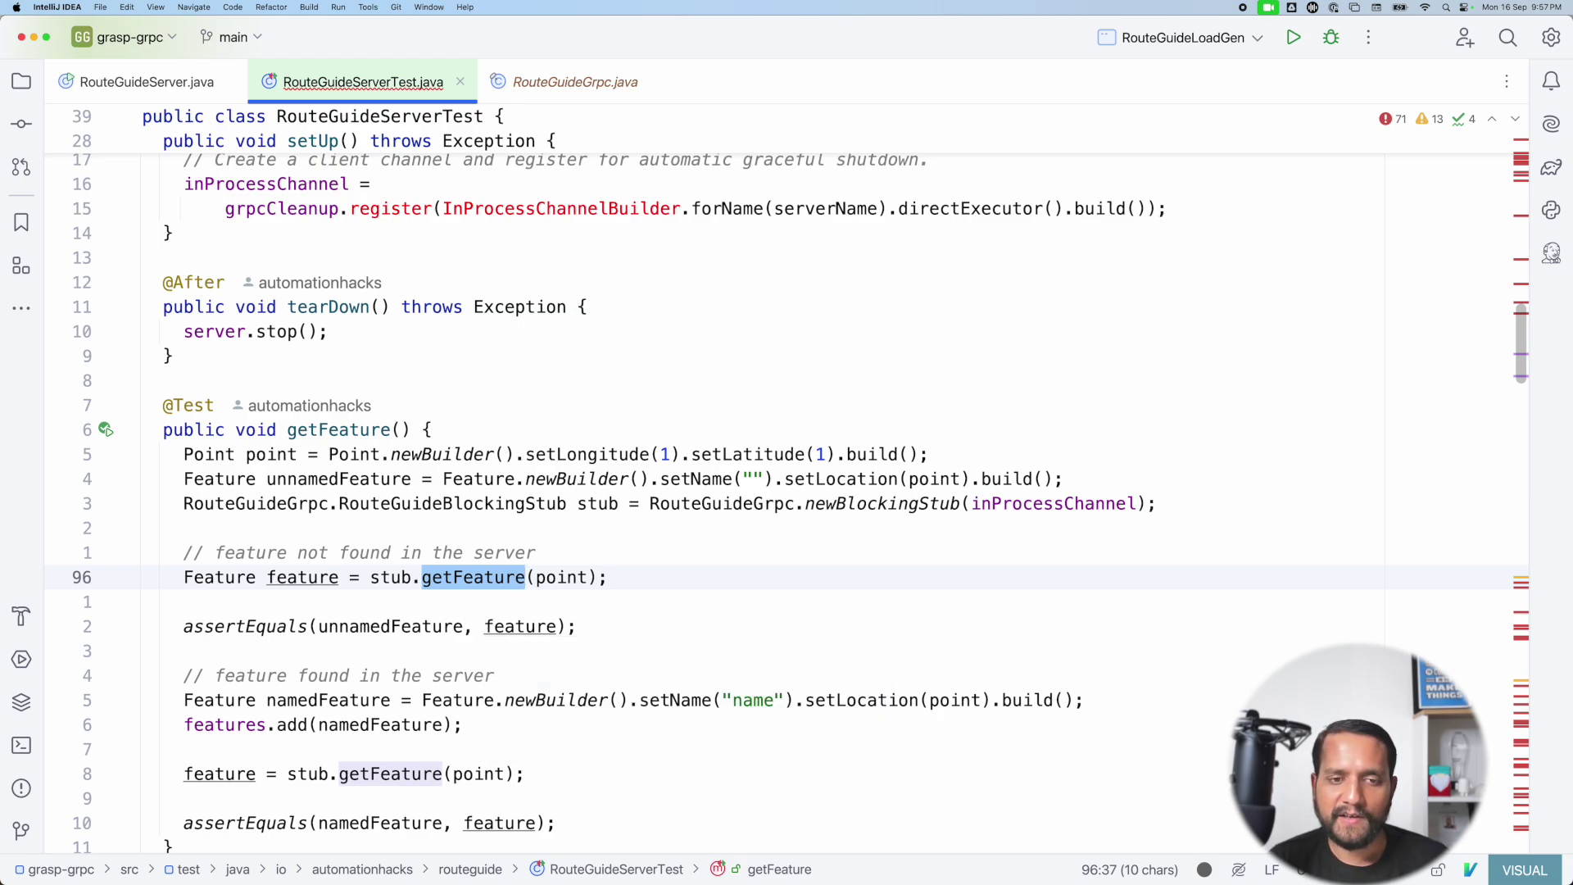
double_click(557, 579)
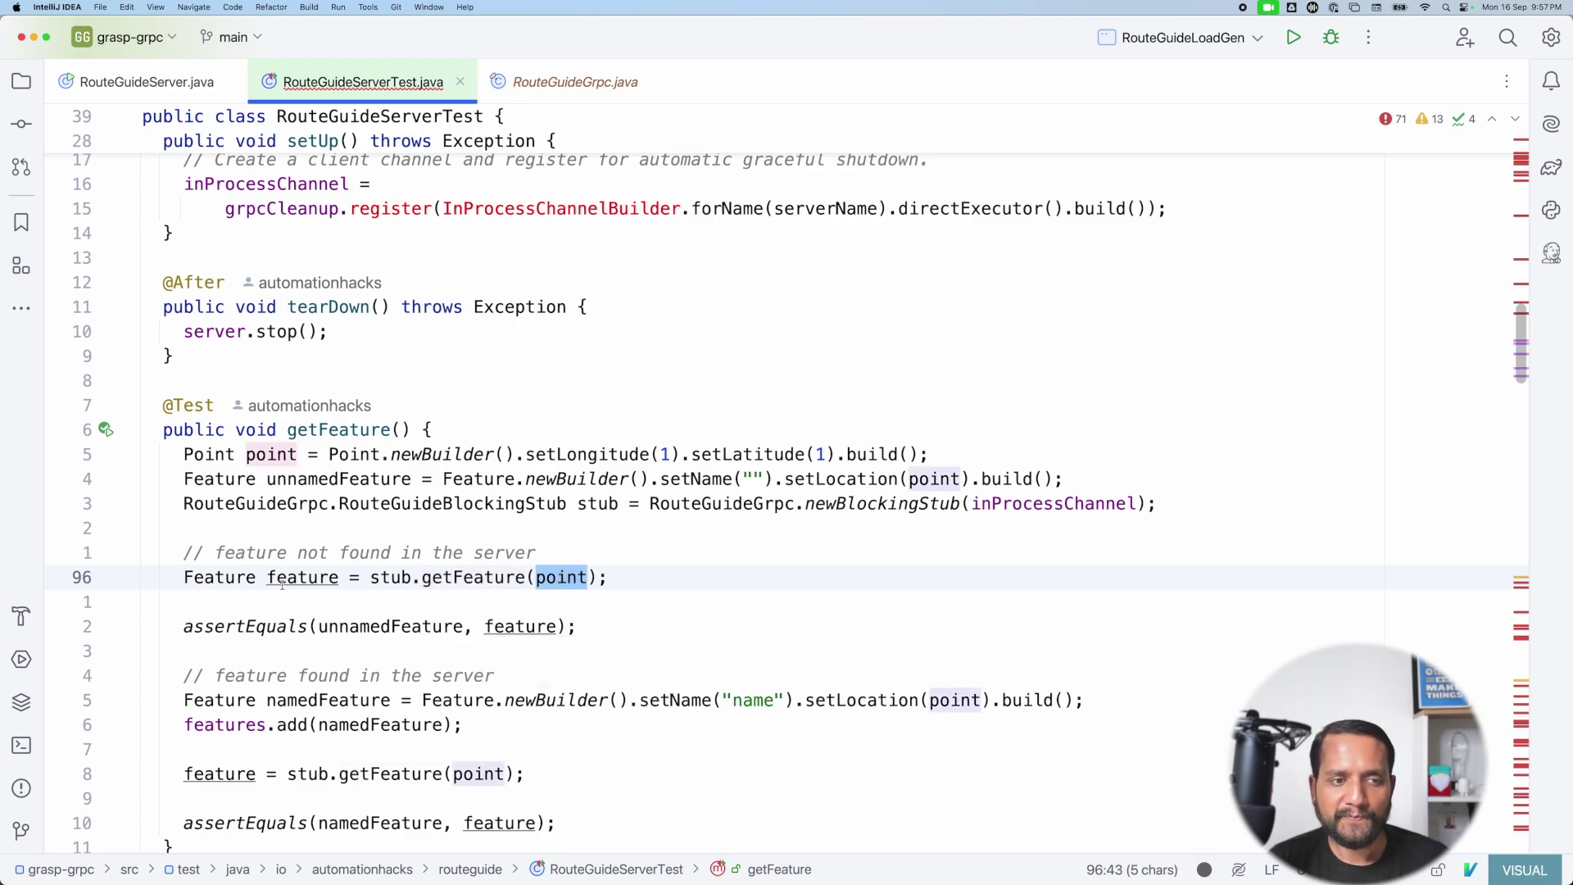
drag(183, 578, 500, 577)
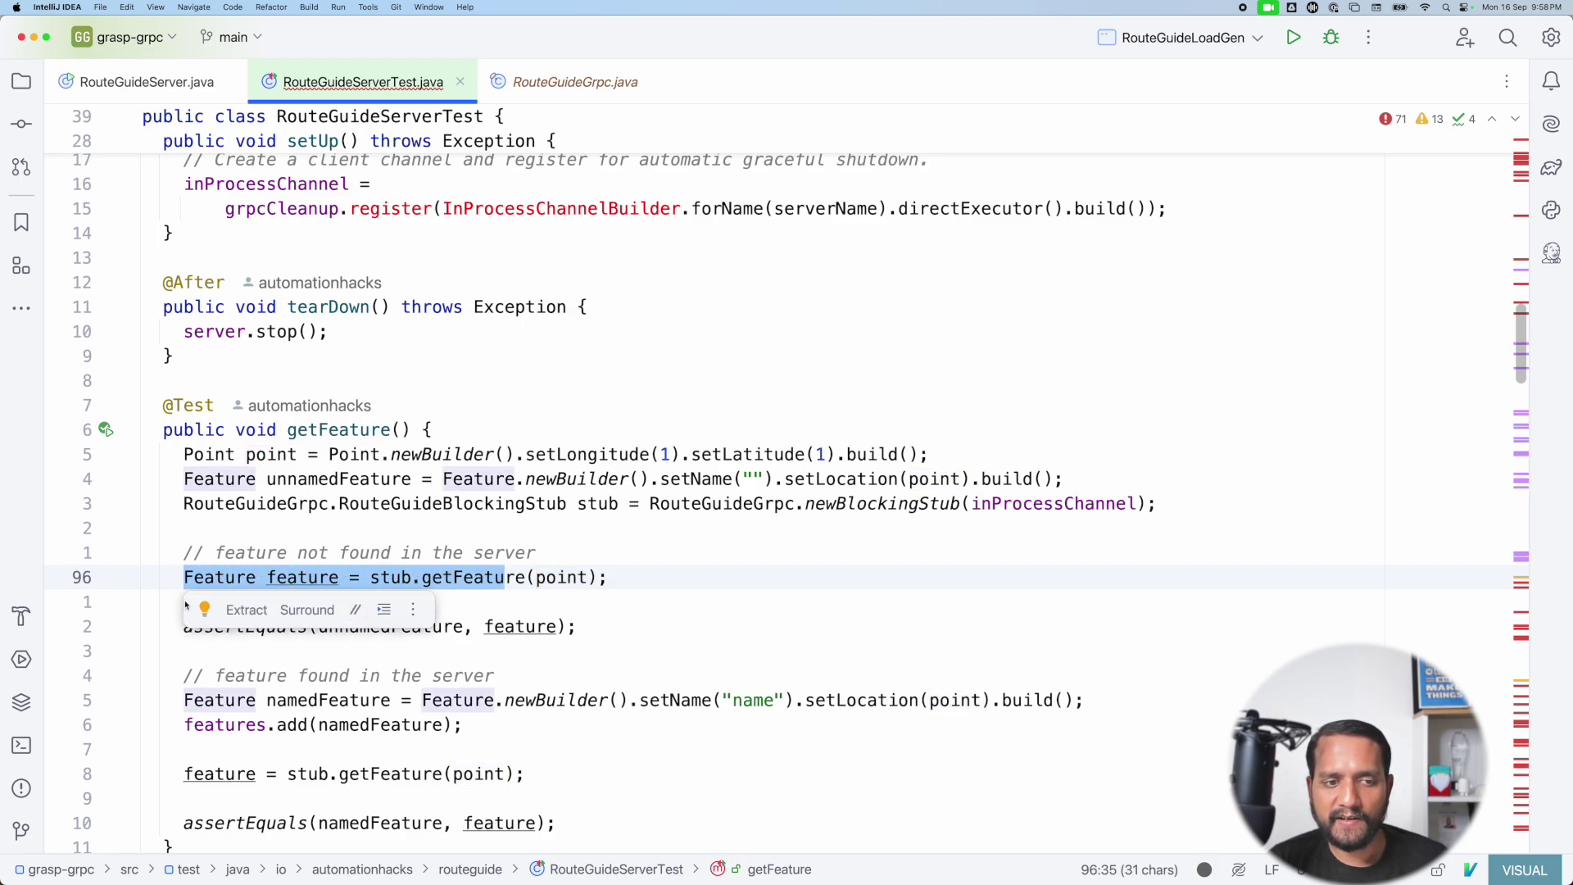
double_click(301, 578)
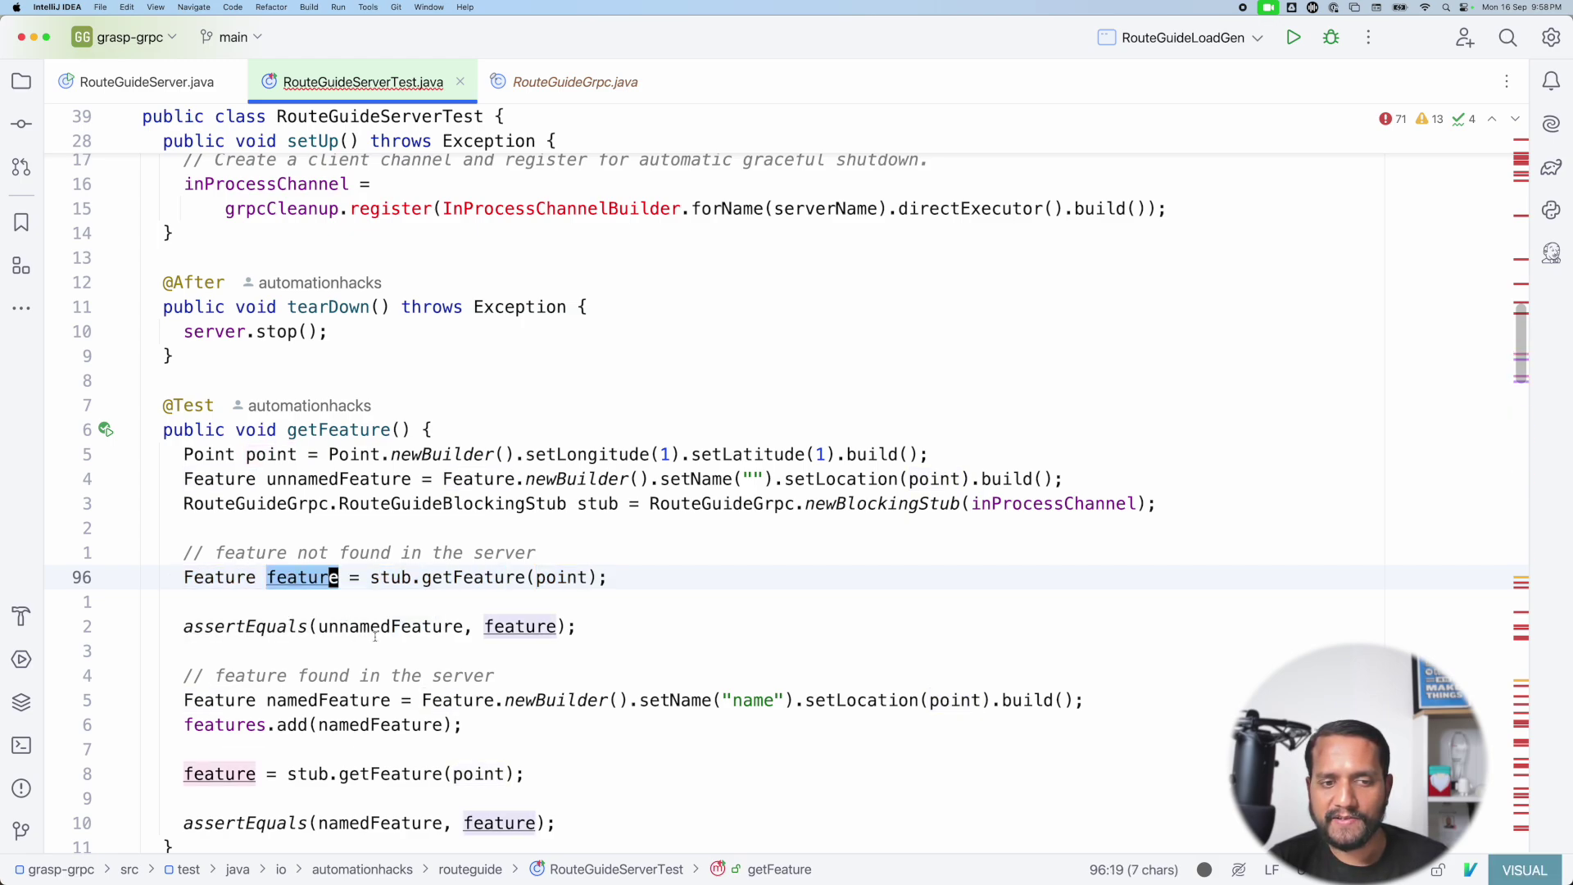
drag(317, 627, 558, 625)
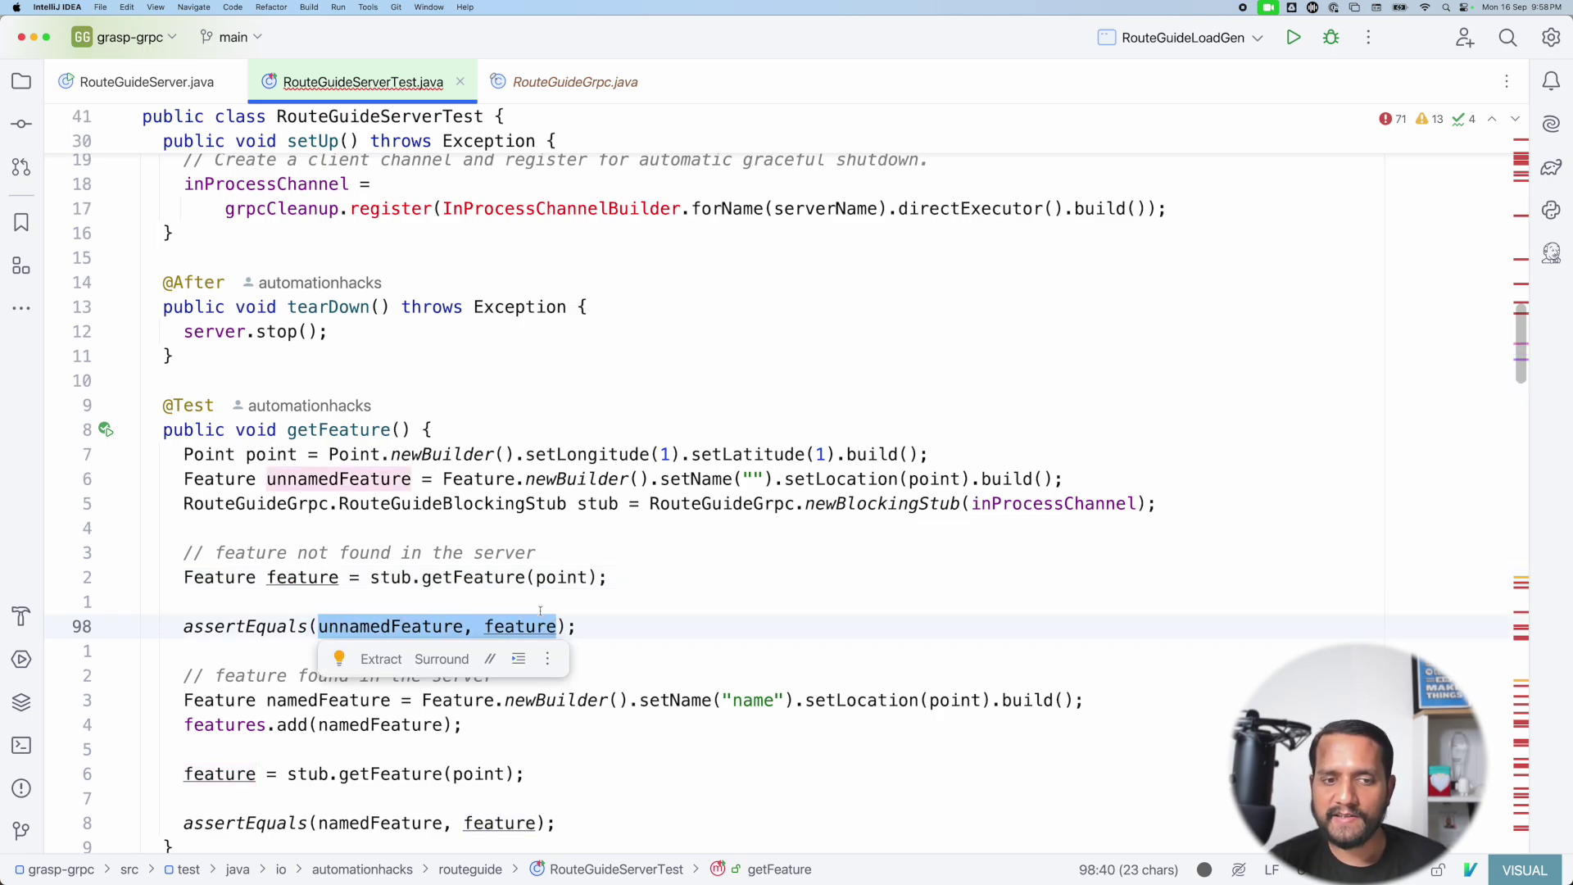
scroll(540, 610, down, 2)
click(540, 610)
click(235, 634)
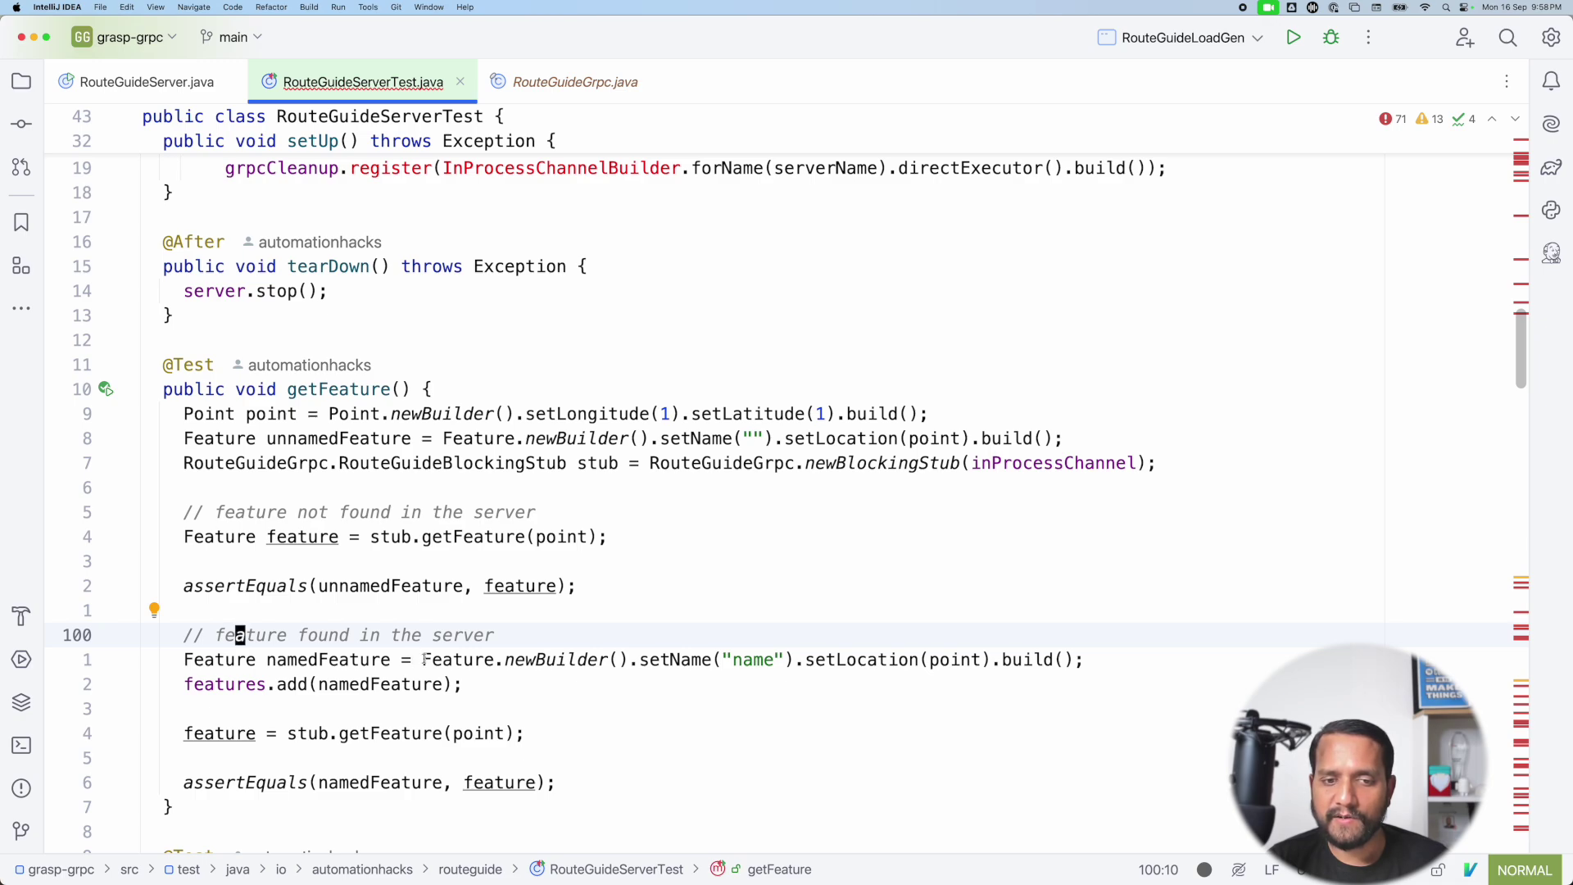
drag(423, 660, 1057, 659)
double_click(752, 660)
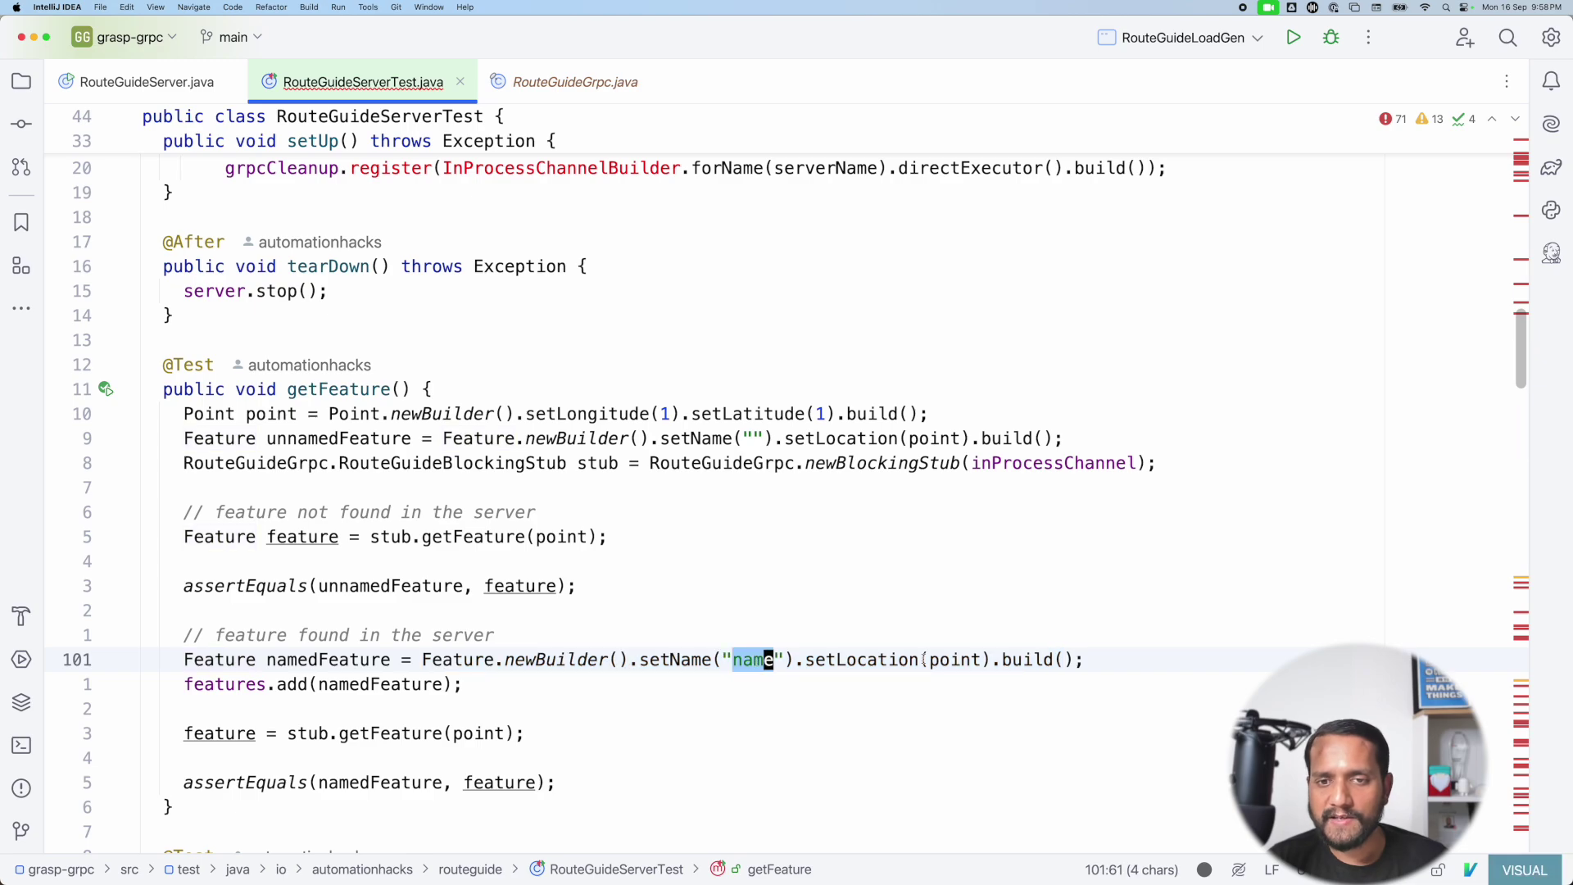
double_click(952, 659)
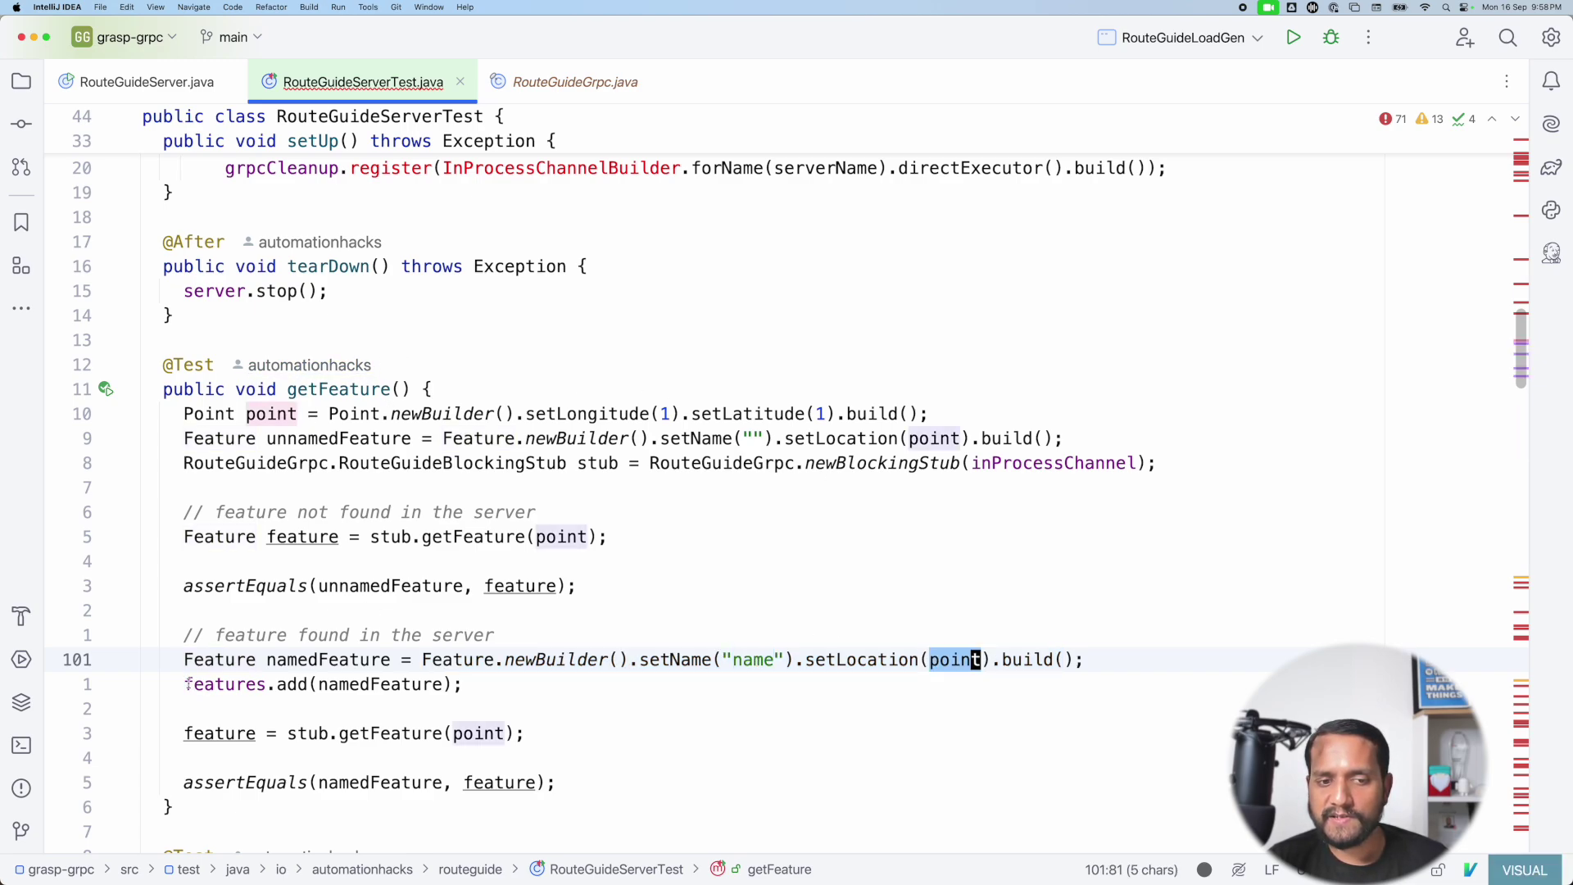
drag(187, 684, 464, 684)
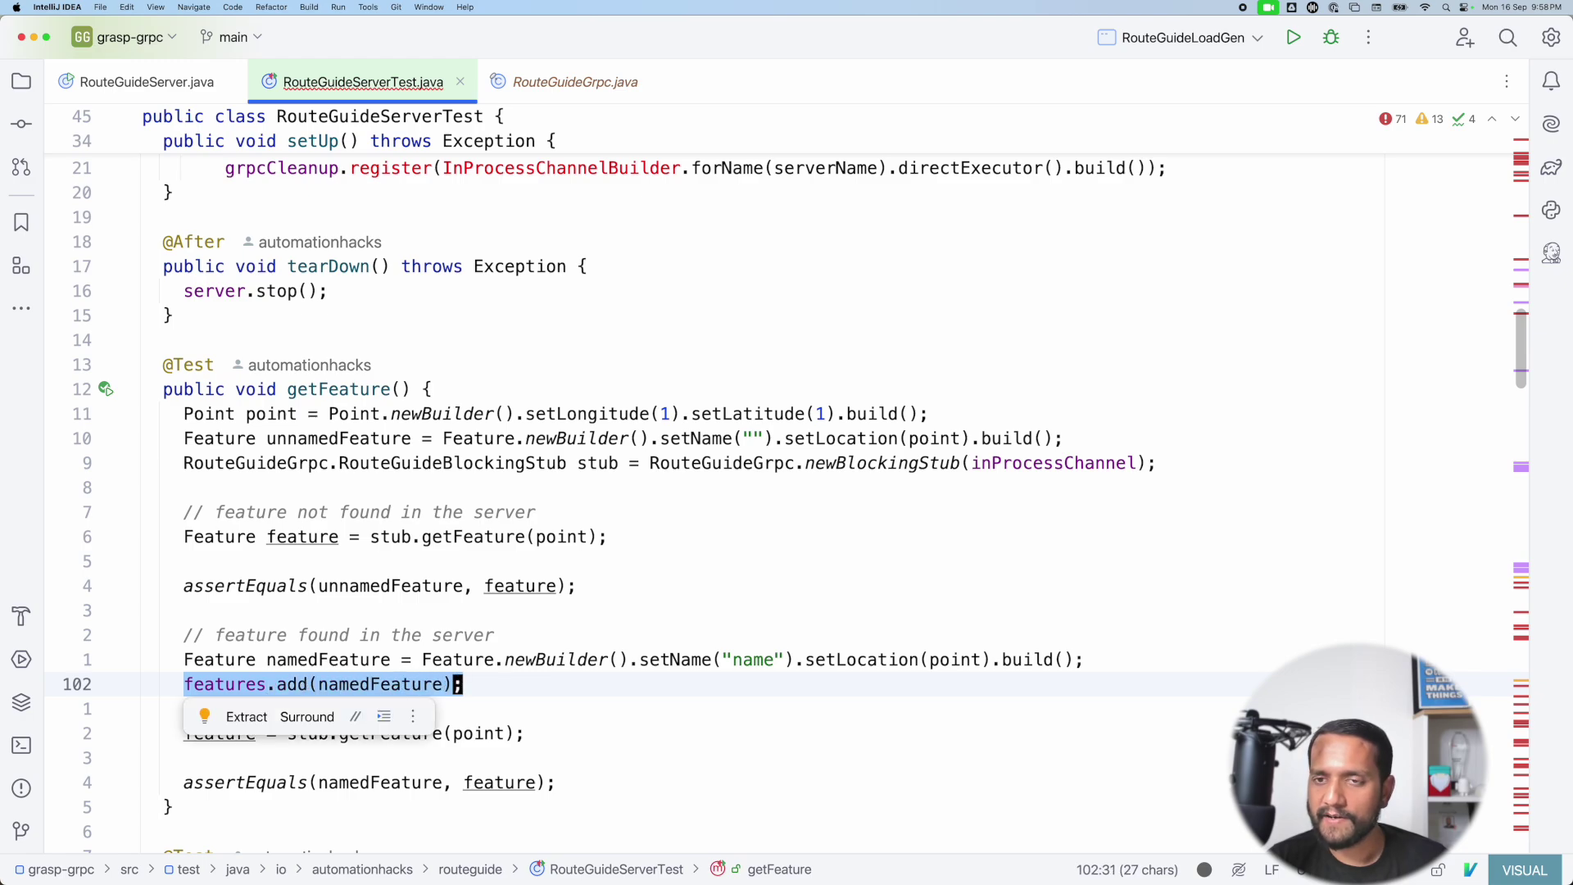
double_click(291, 683)
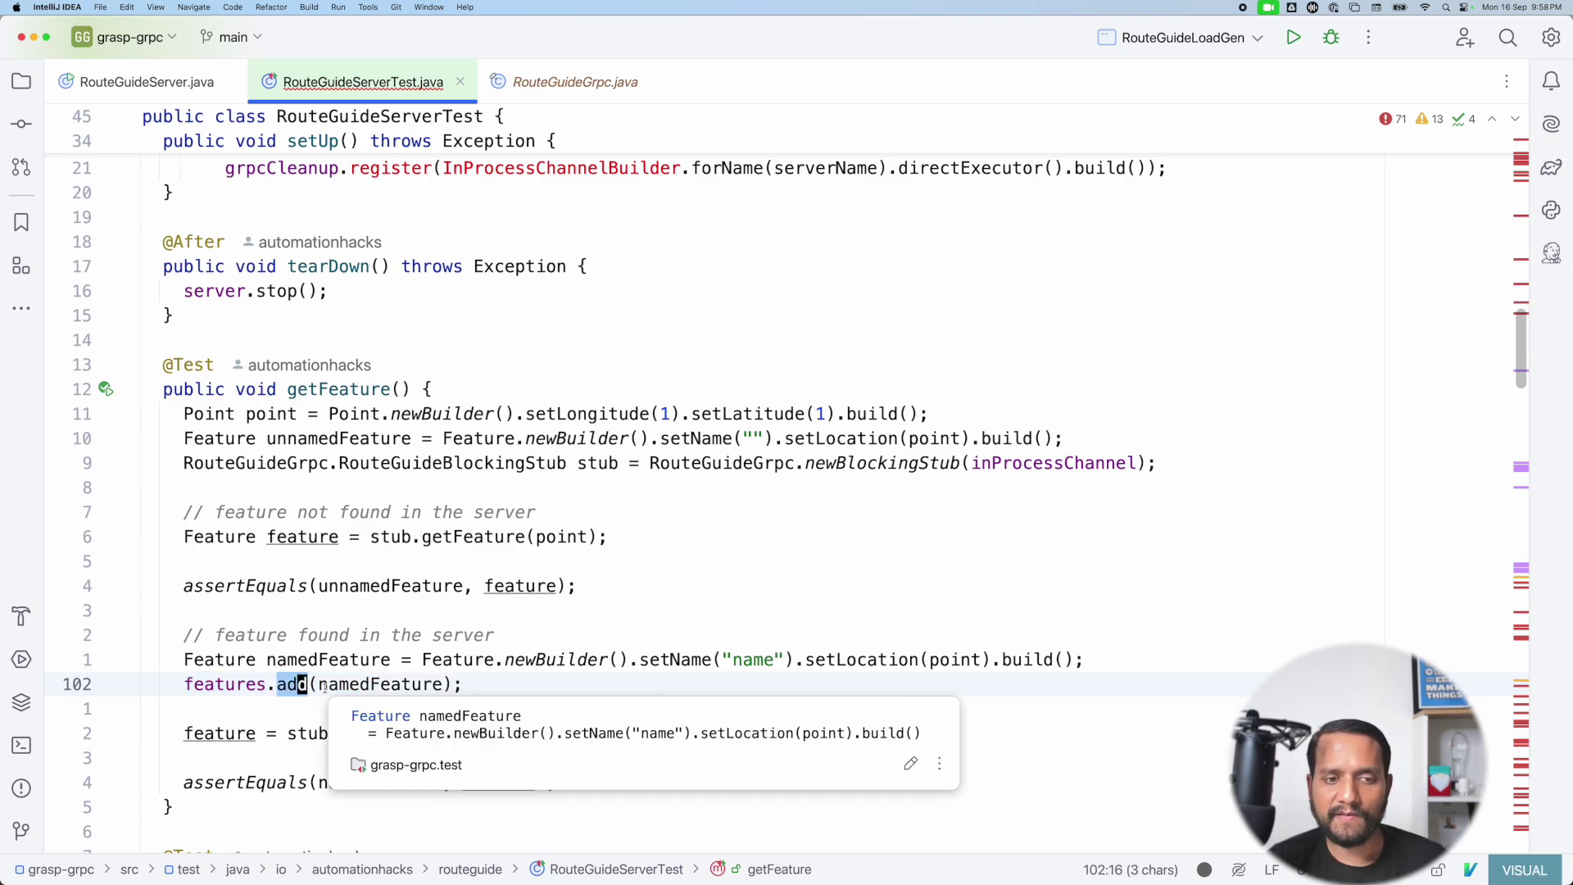
scroll(325, 602, down, 1)
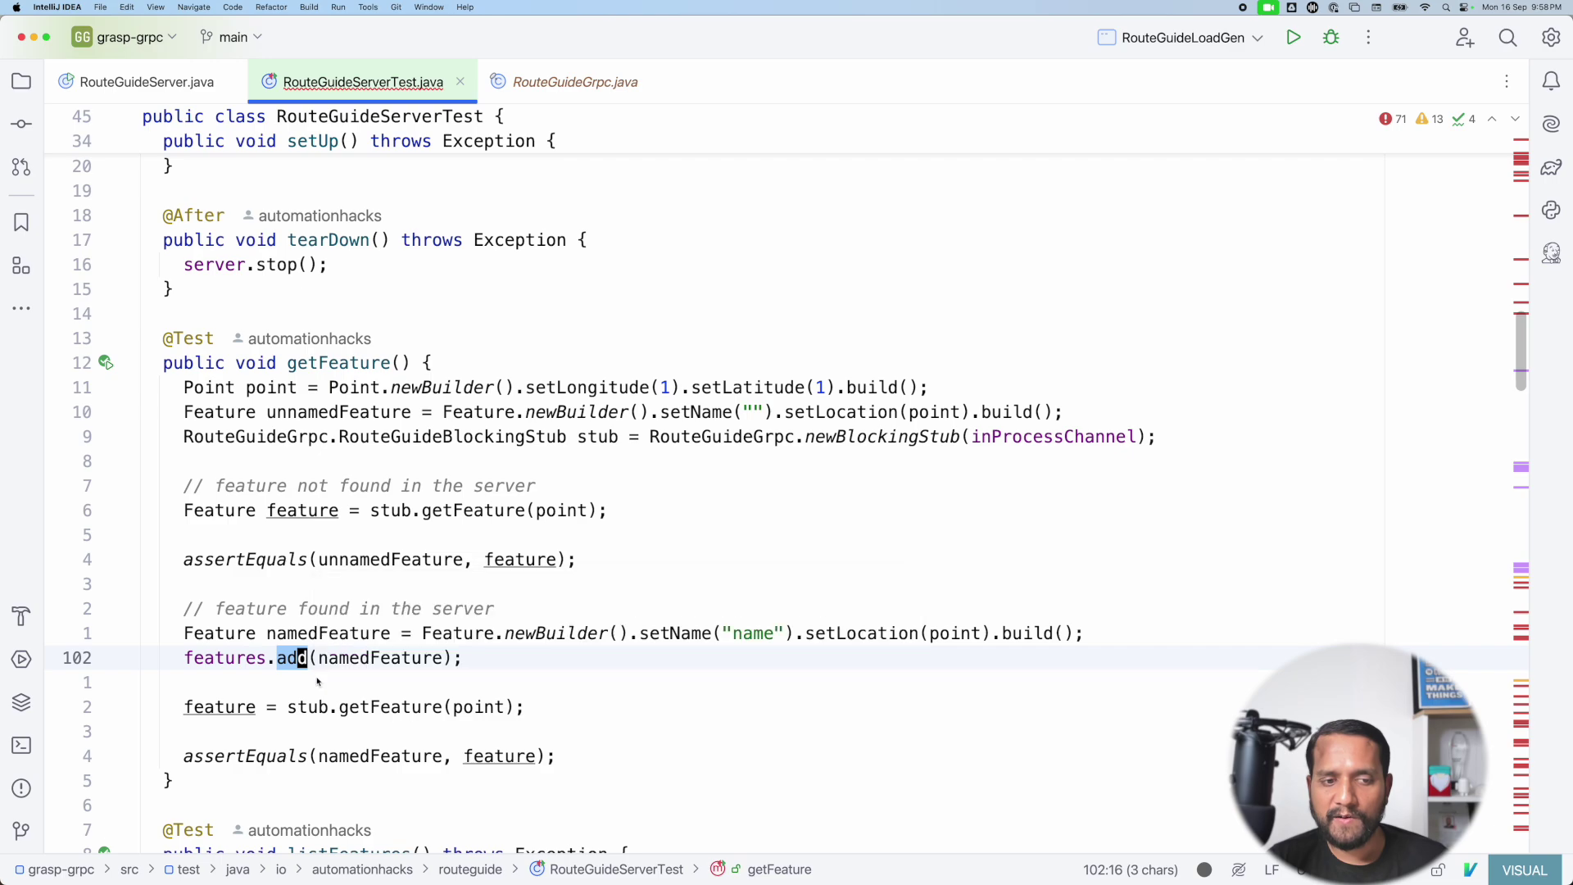
click(296, 710)
drag(295, 709, 525, 710)
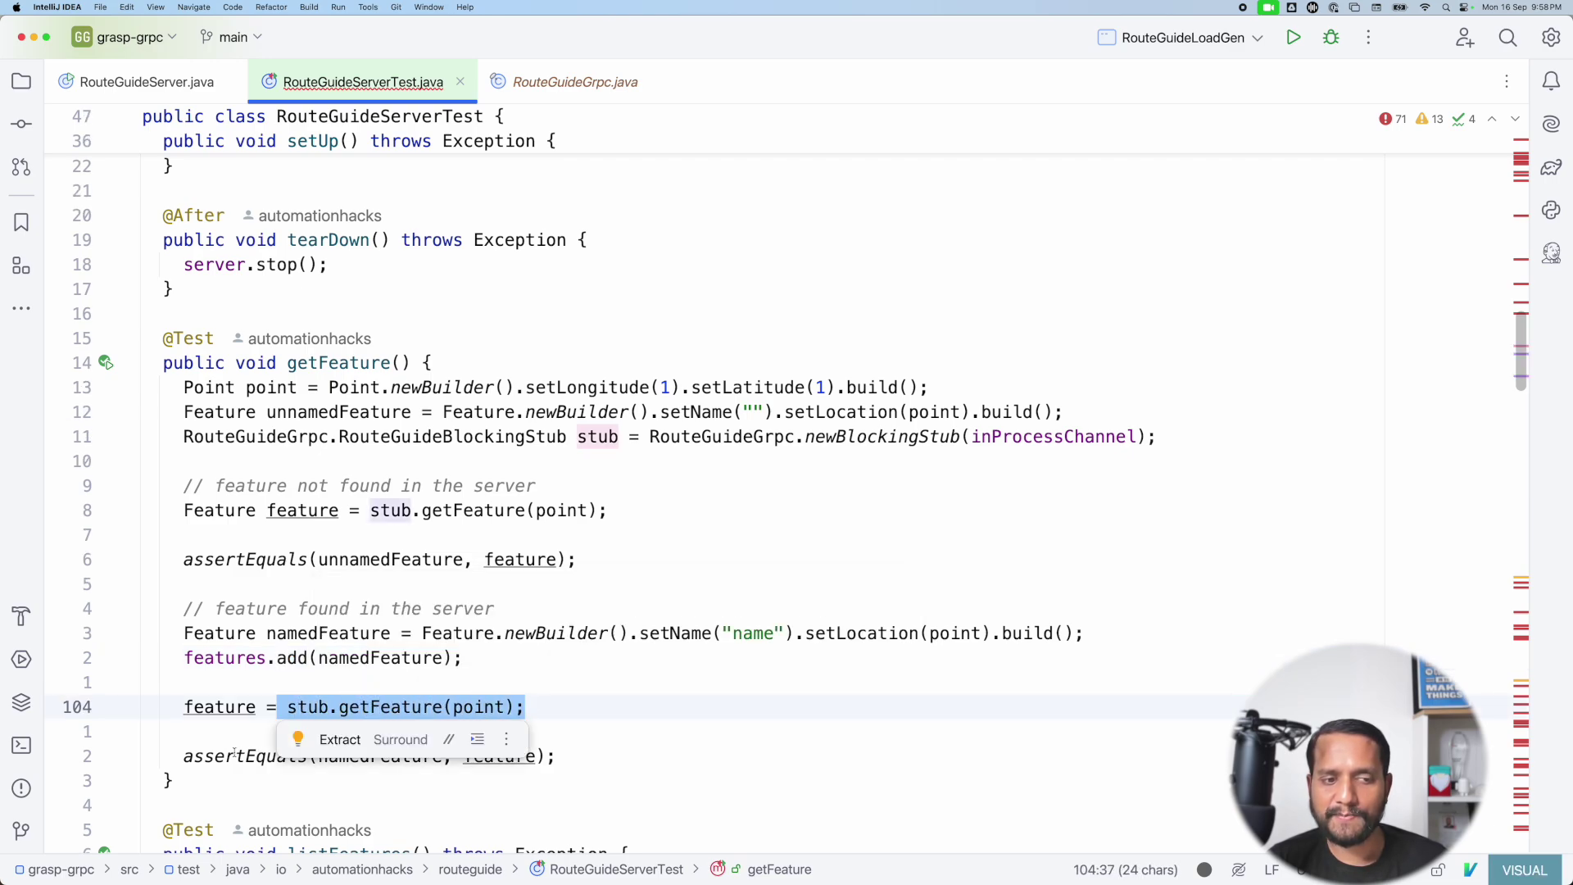
double_click(221, 707)
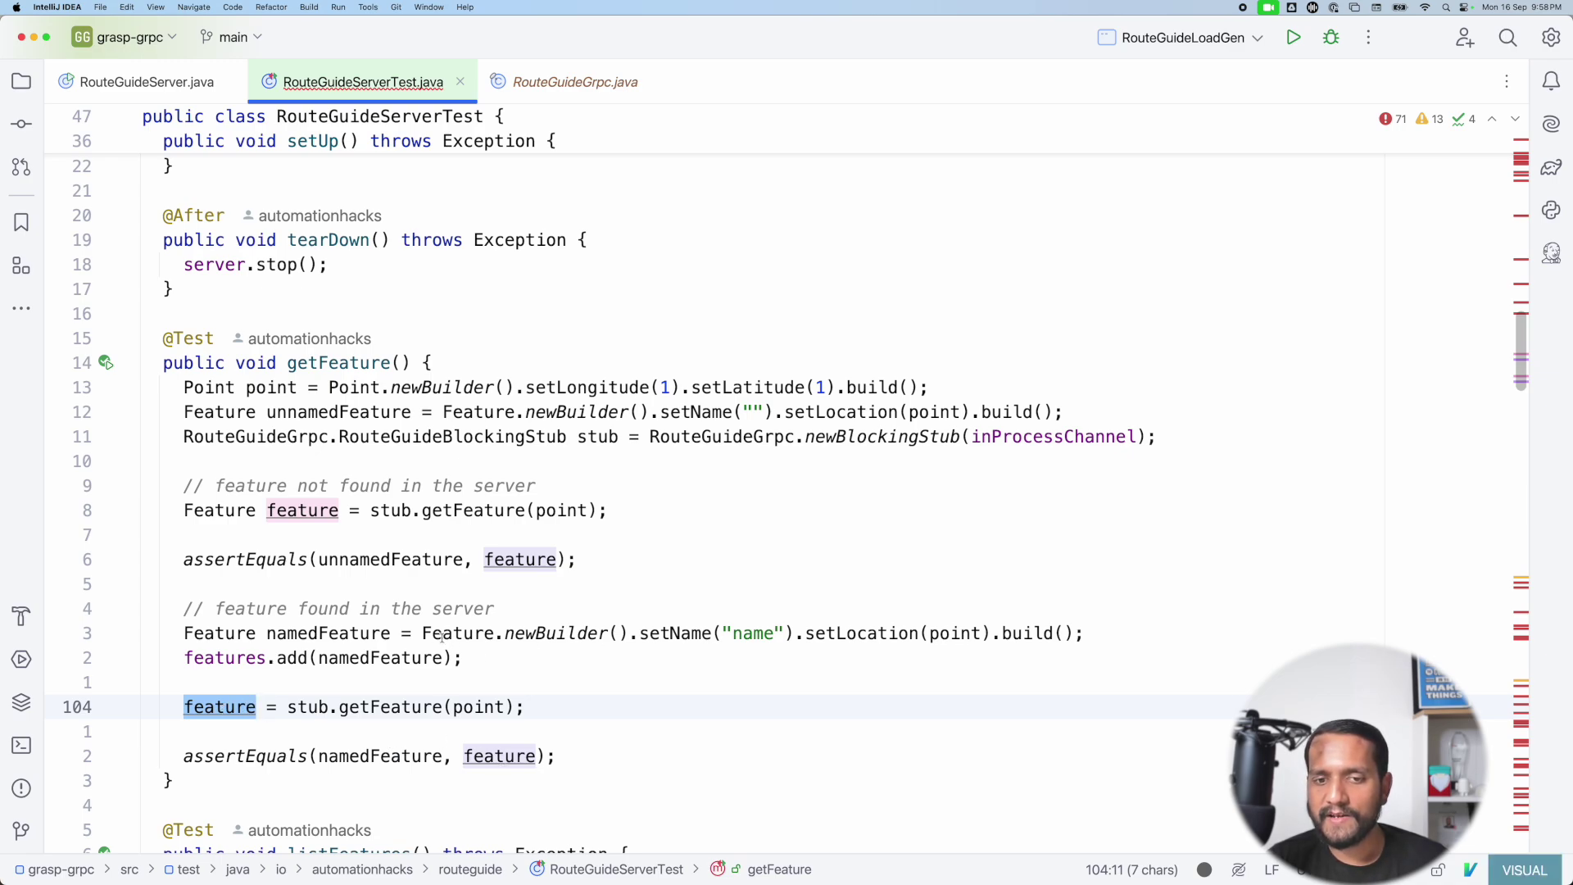
drag(422, 633, 1080, 634)
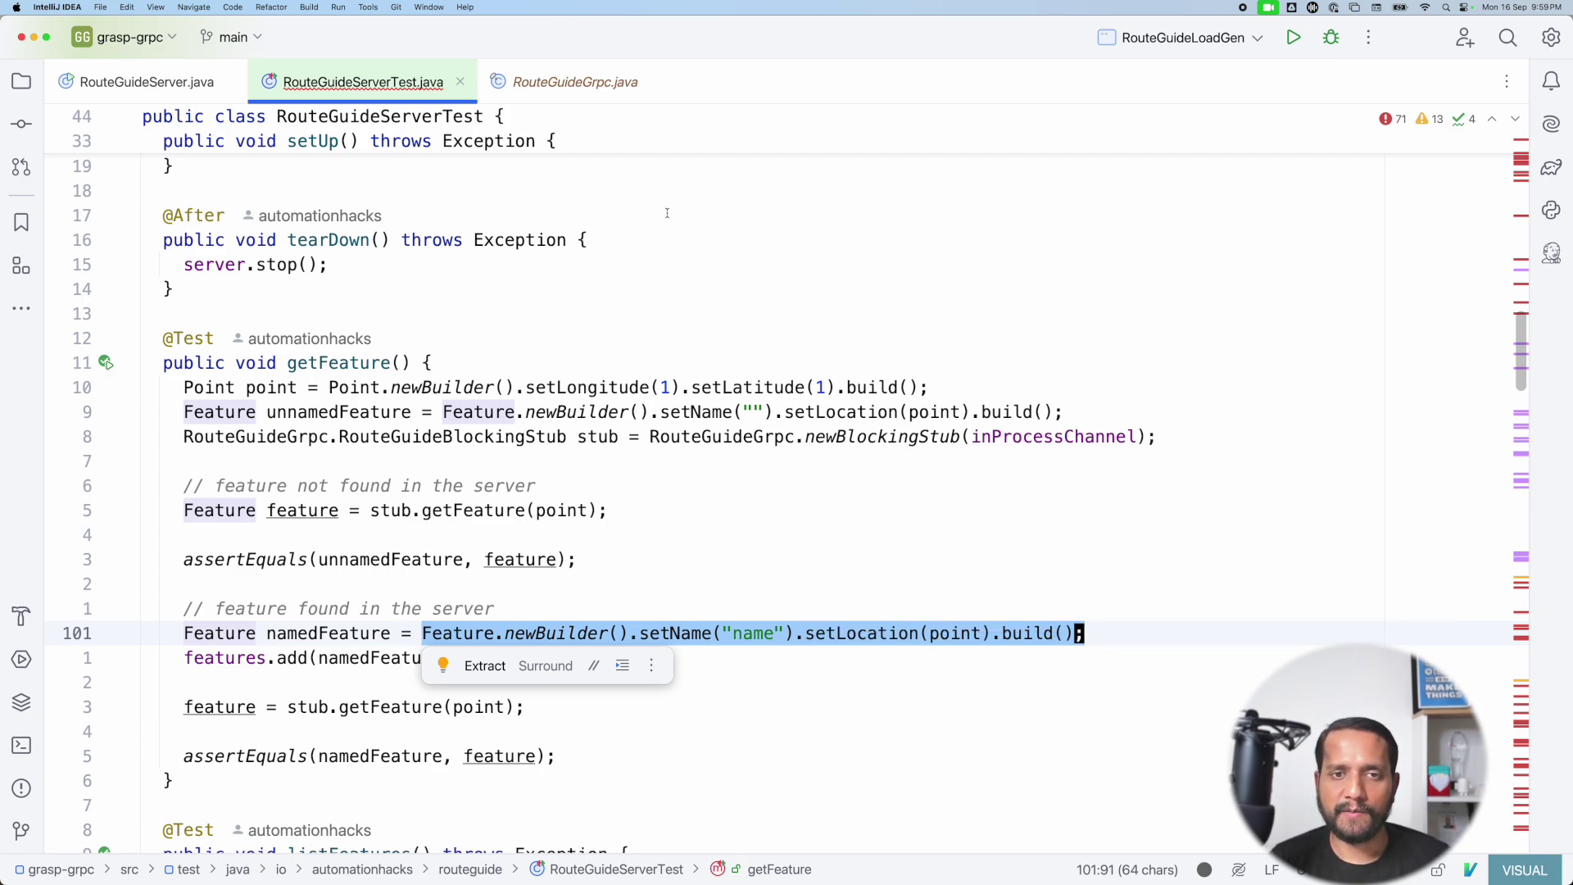
Open README.md and run ./gradlew installDist in the built-in terminal
key(shift)
key(shift)
text(readme)
key(Return)
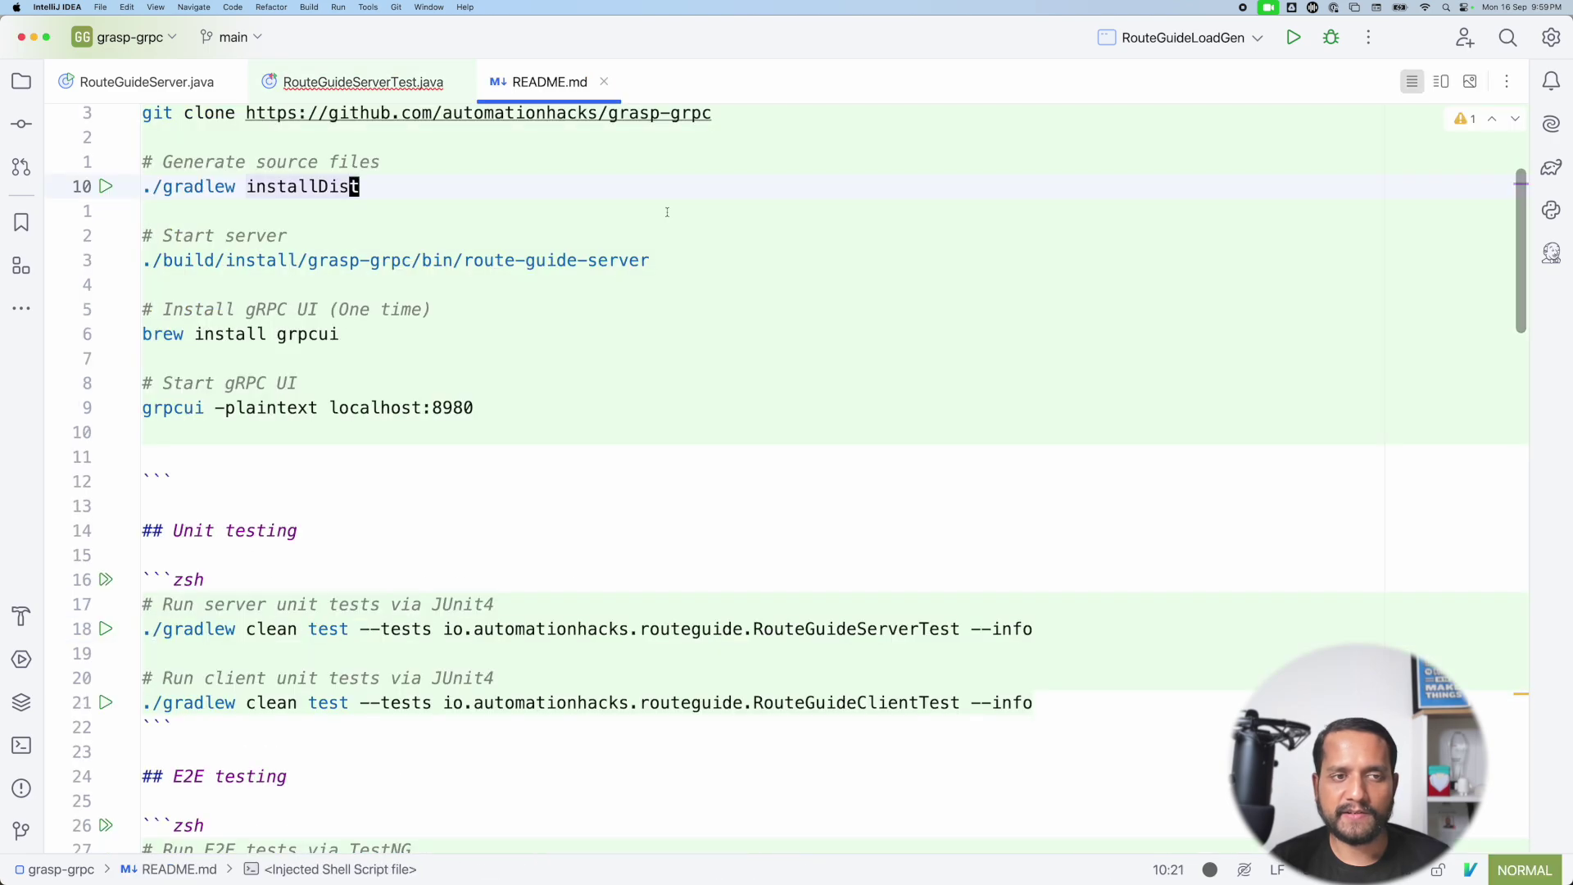
scroll(667, 212, down, 1)
key(j)
key(j)
key(j)
key(shift+v)
key(alt+F12)
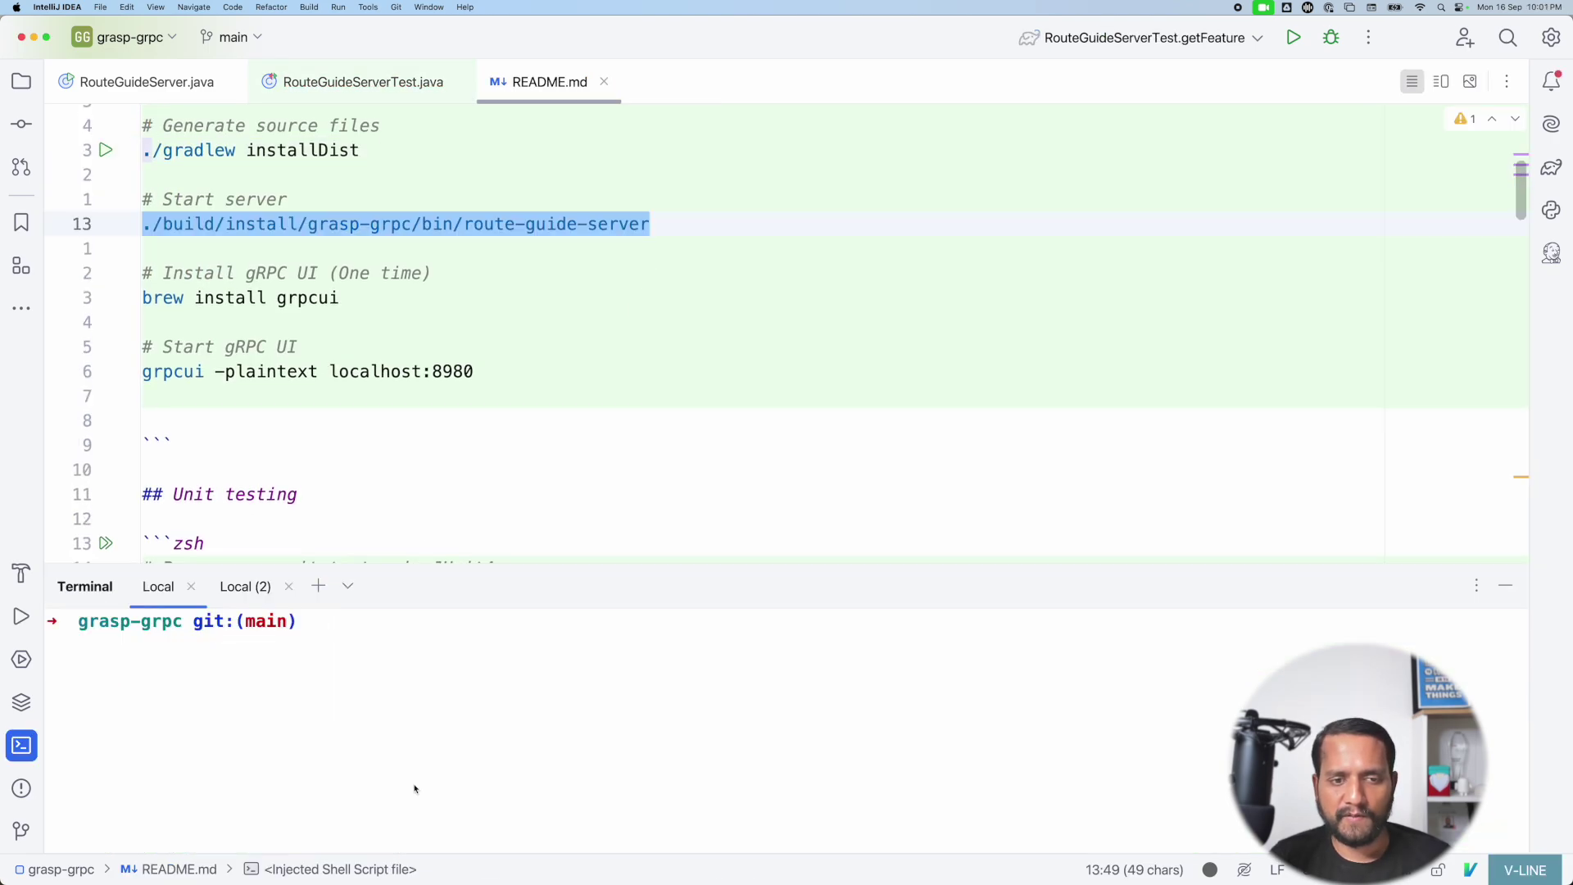
key(Up)
key(Up)
key(Up)
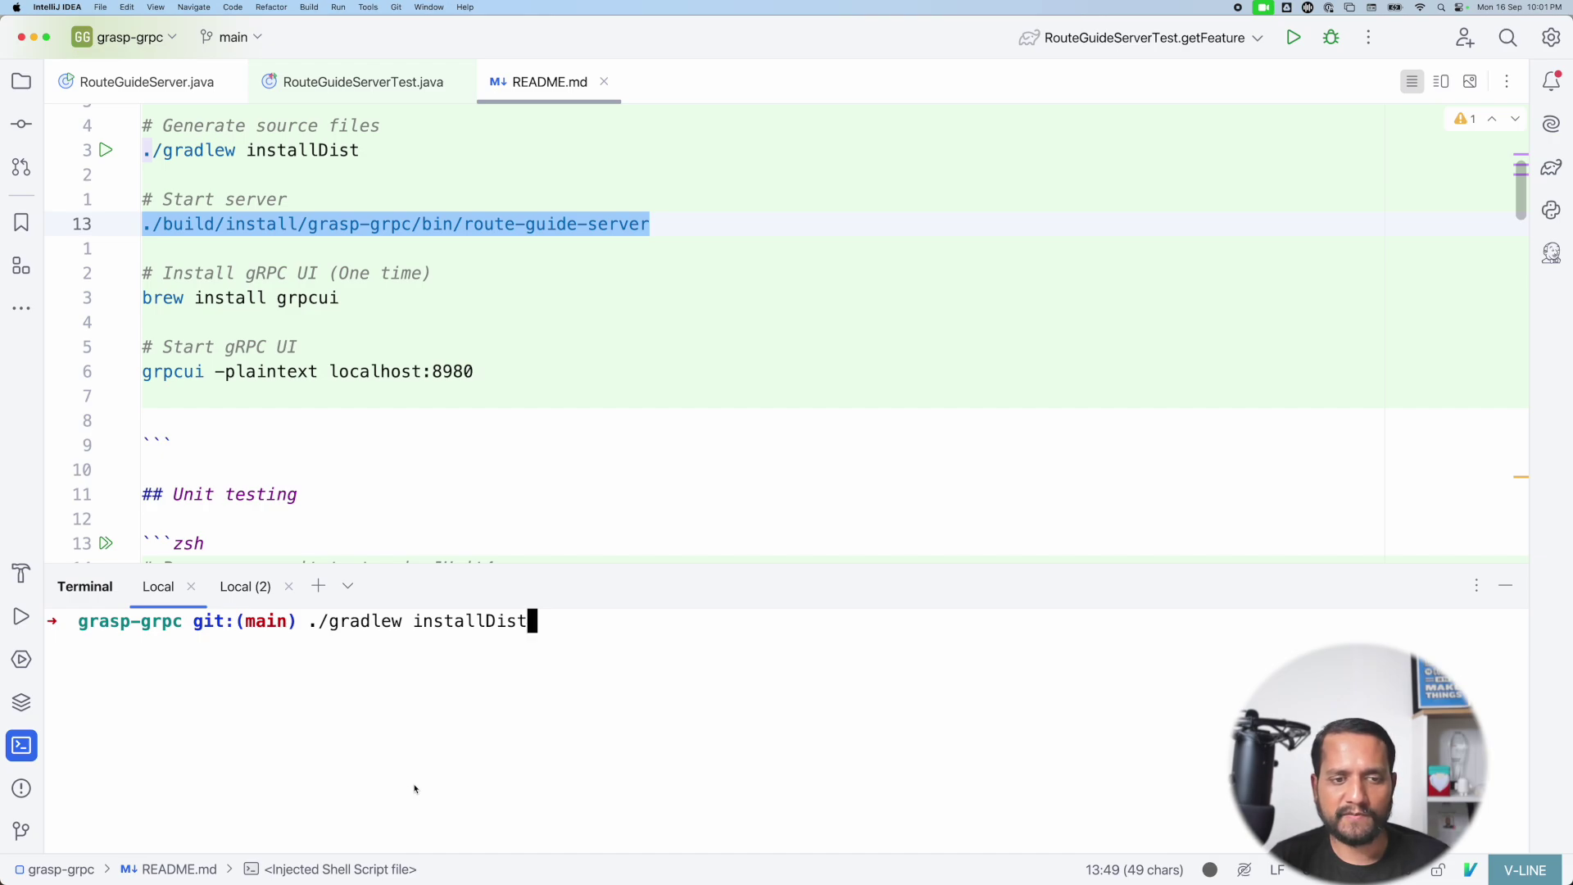
key(Return)
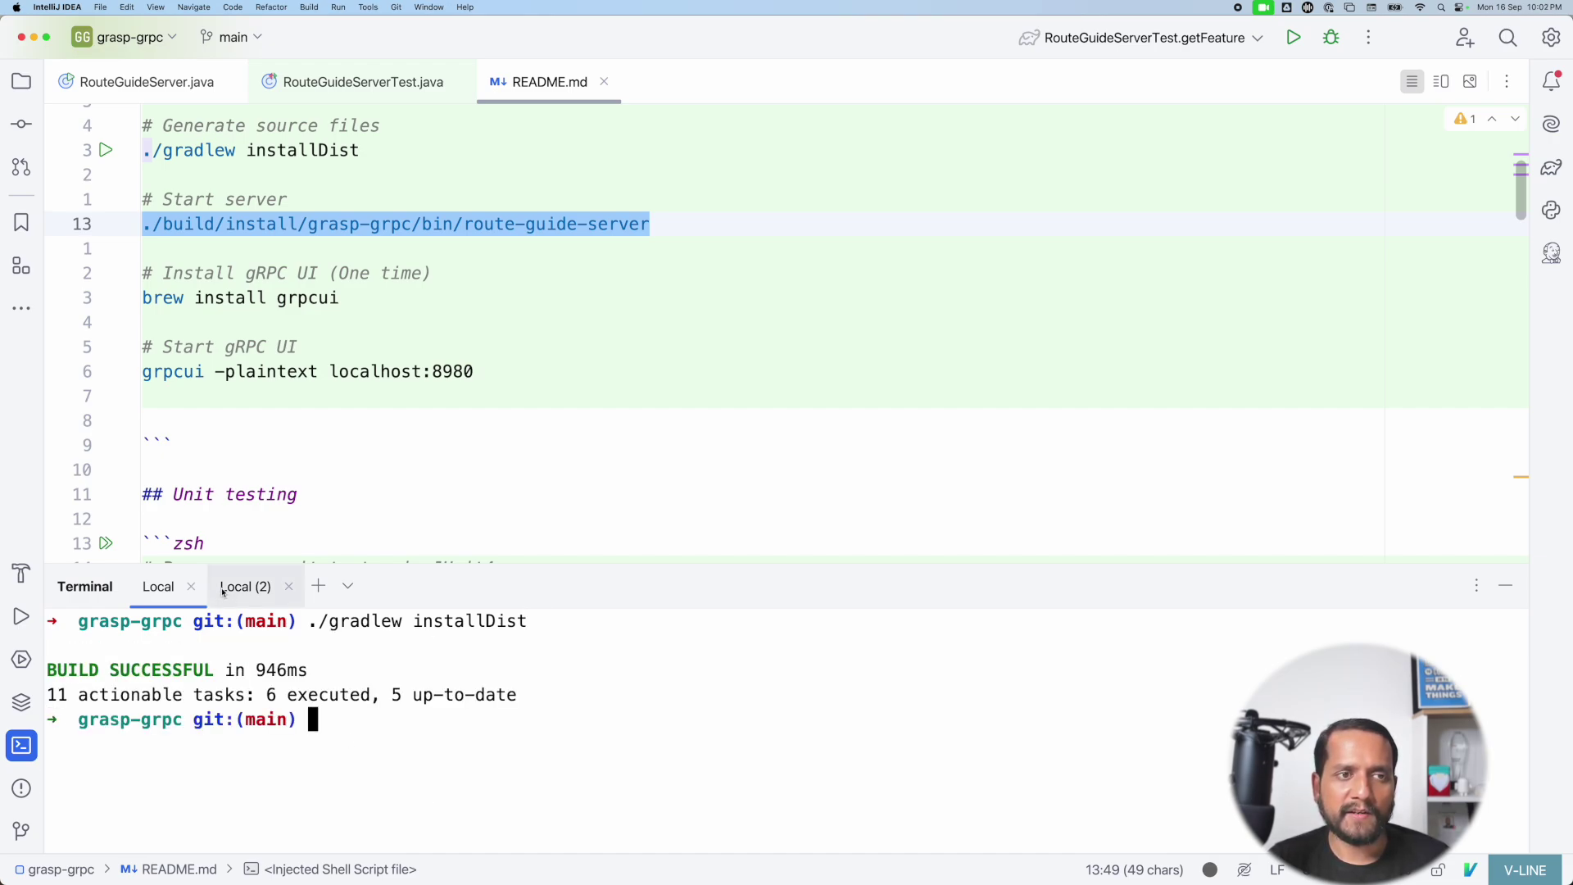
Copy the README's ./build/install/grasp-grpc/bin/route-guide-server command and run it in the terminal
click(228, 224)
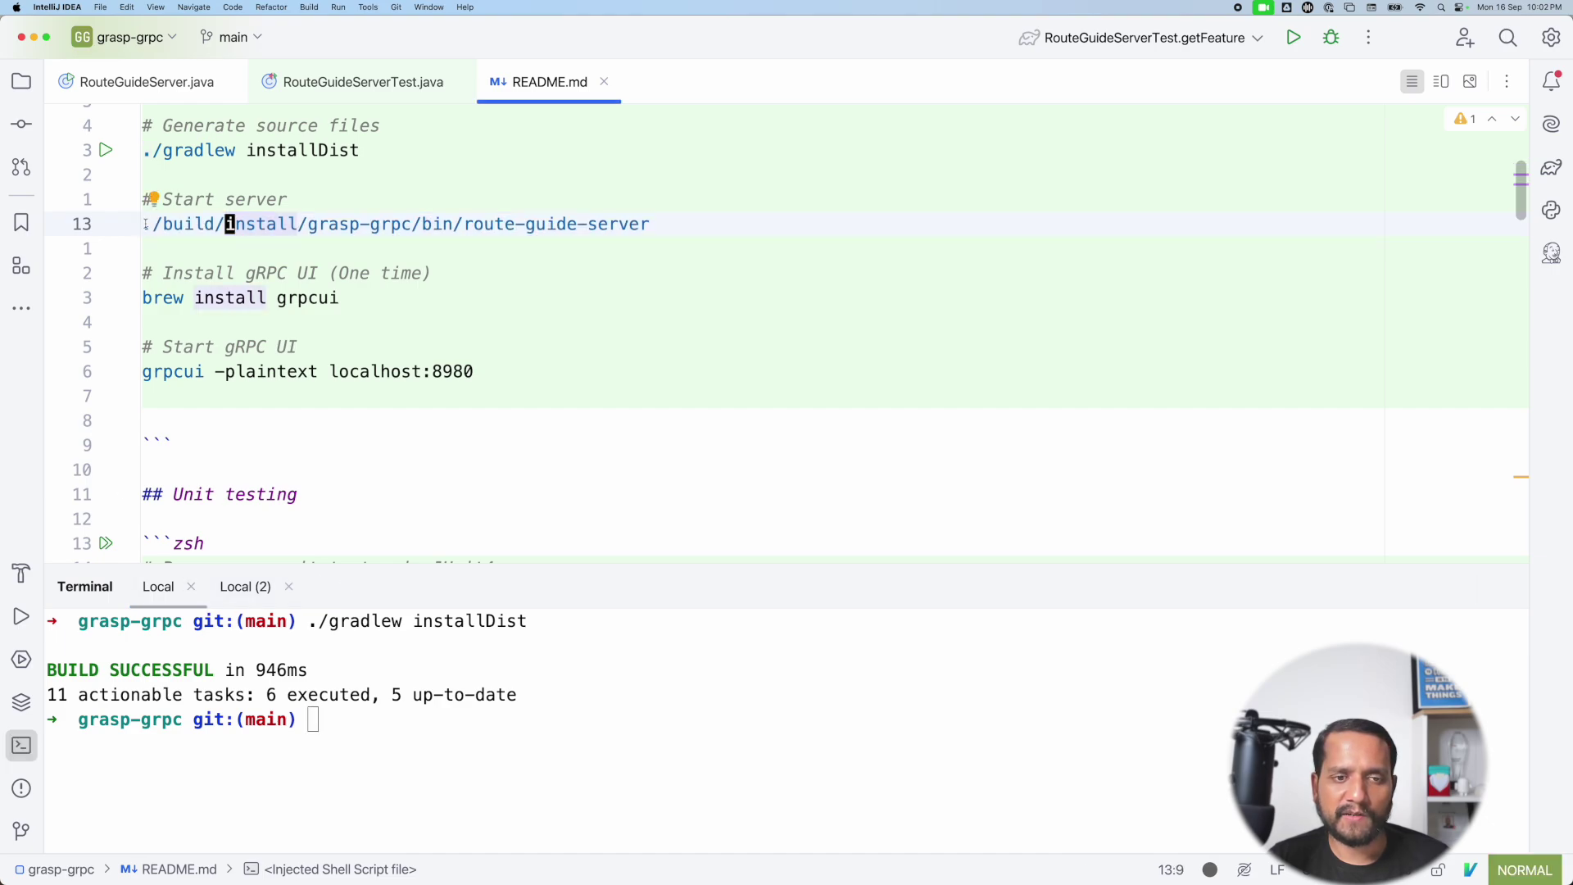
drag(145, 224, 650, 224)
key(super+c)
click(572, 632)
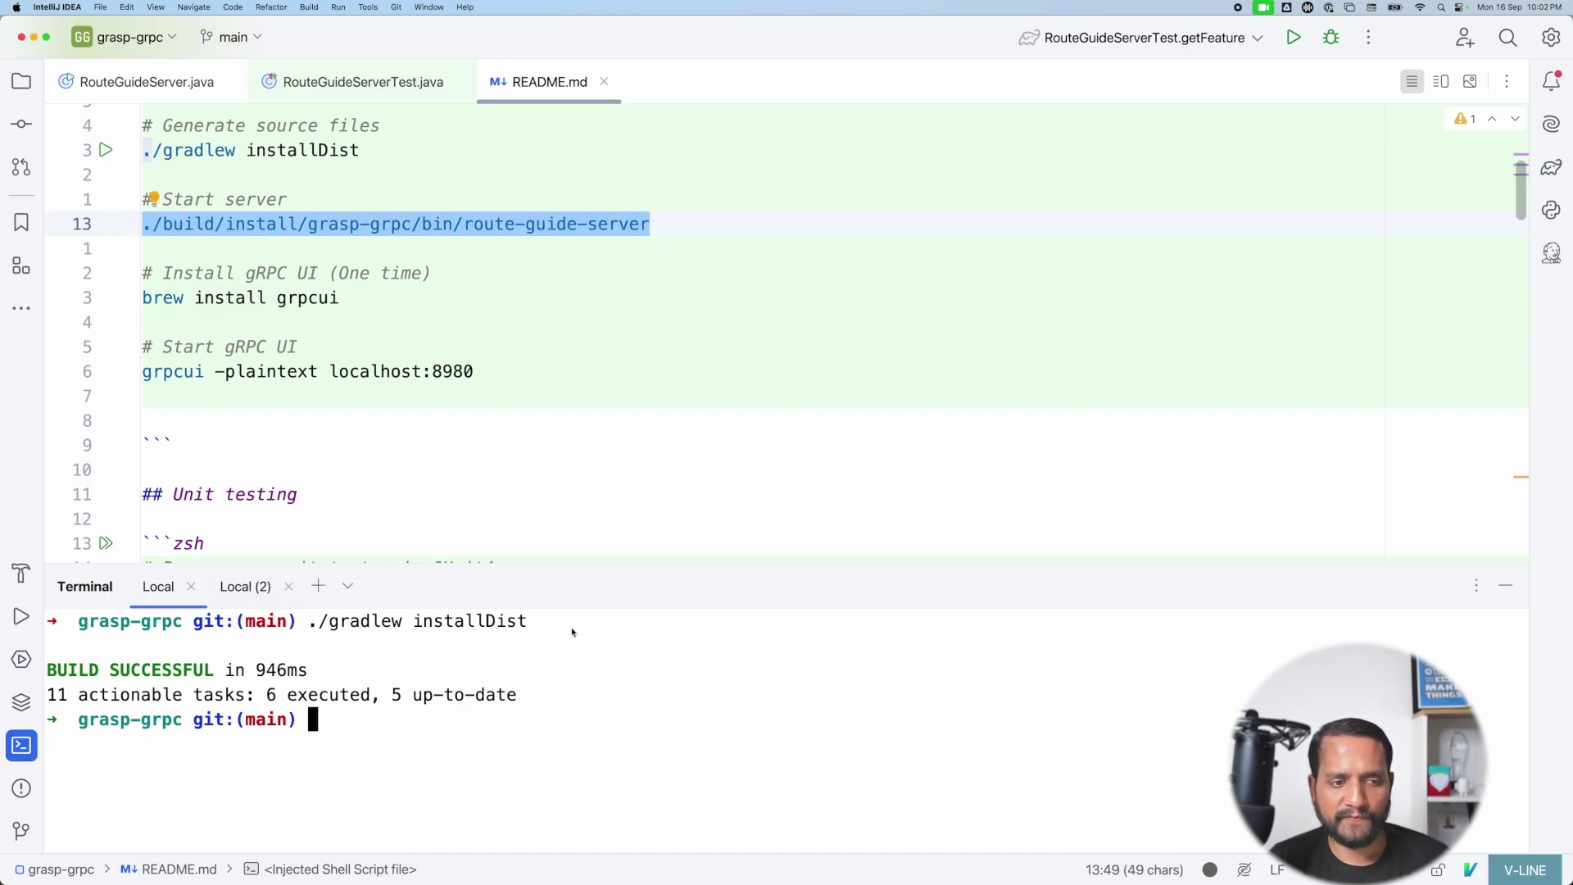
key(super+v)
key(Return)
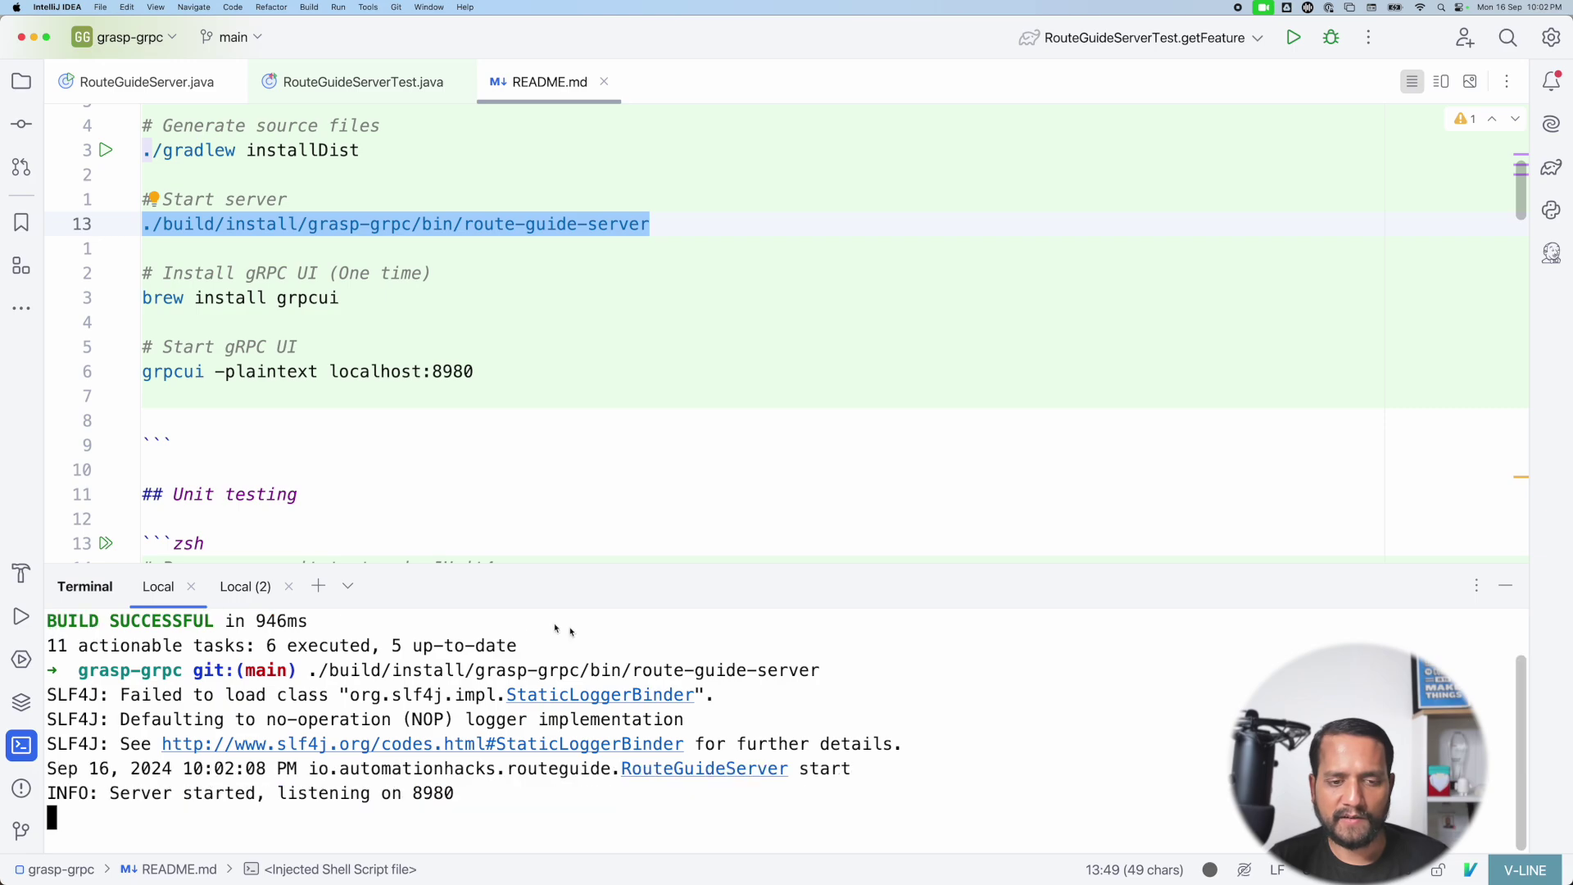
Run the getFeature test from RouteGuideServerTest and show passed tests in the results tree
key(ctrl+Tab)
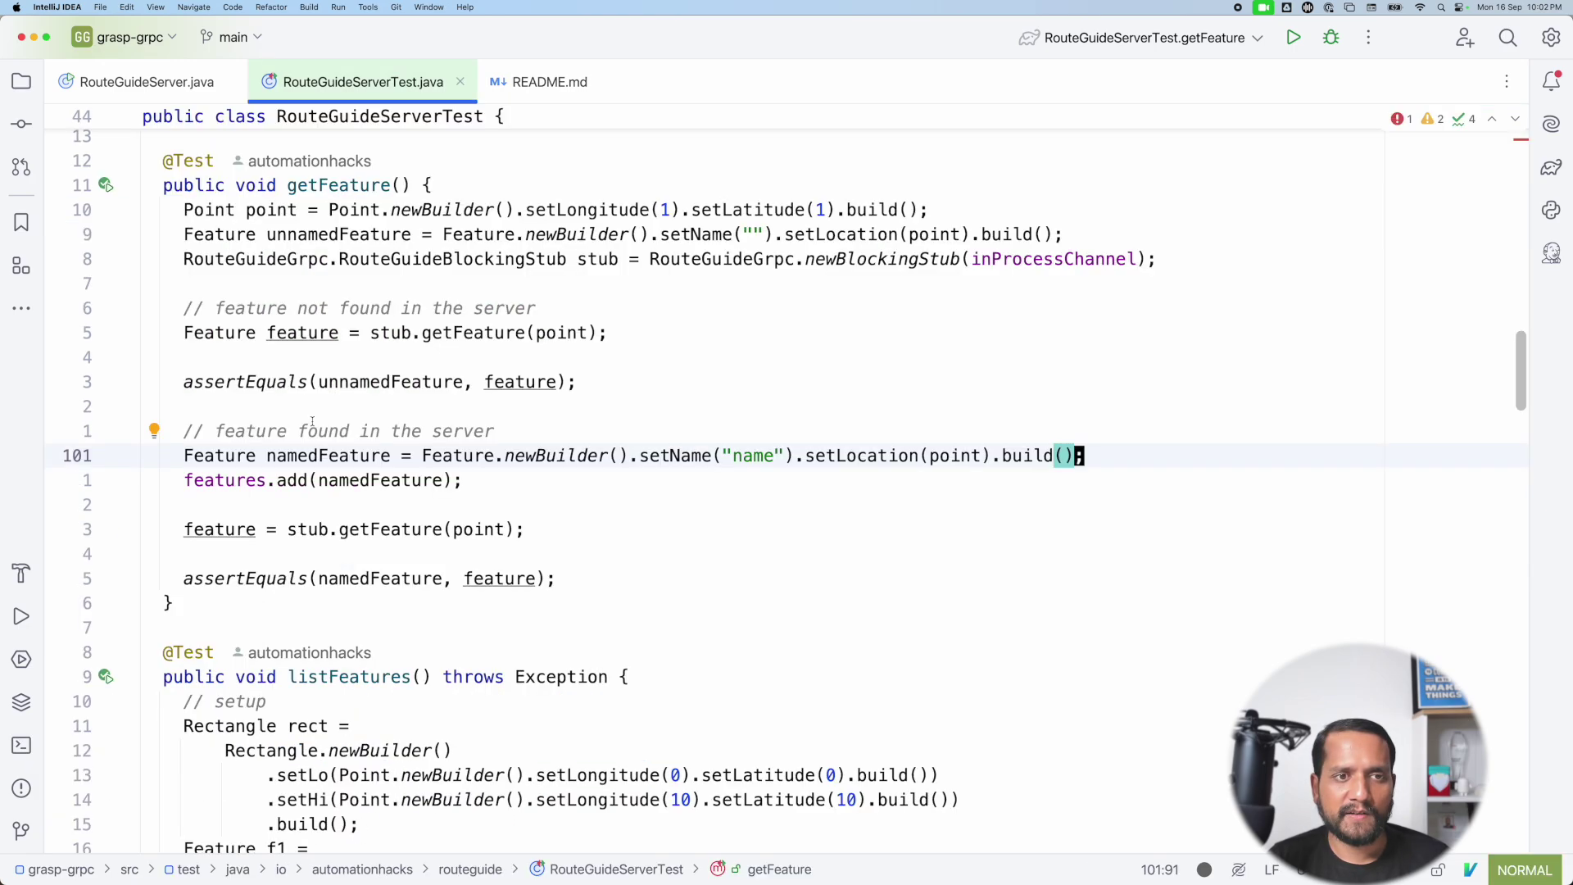
scroll(343, 247, up, 2)
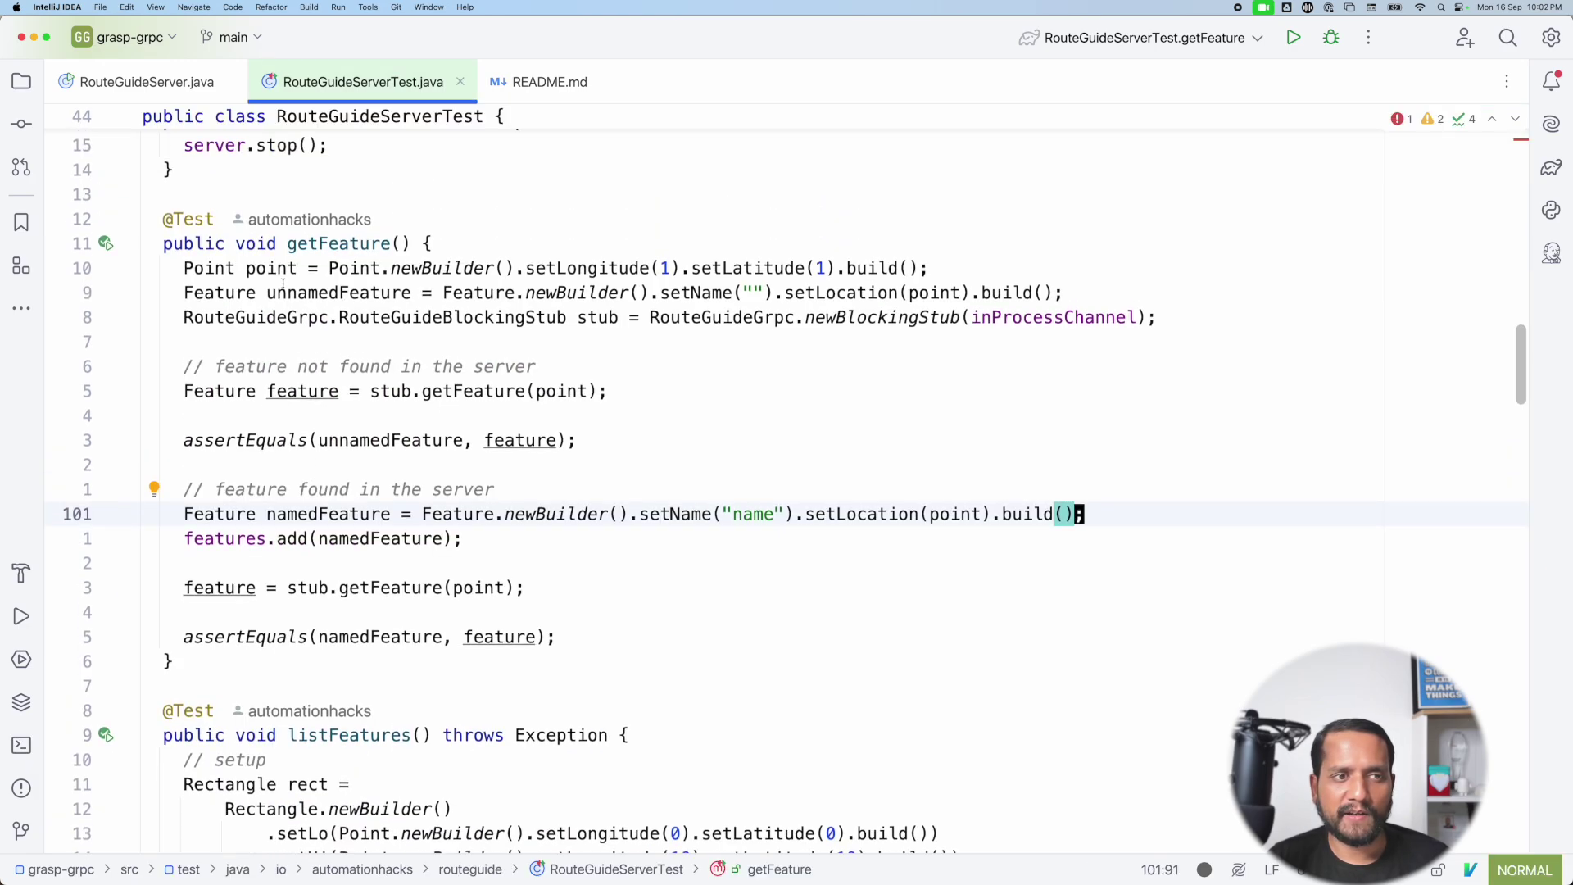
click(106, 243)
click(158, 263)
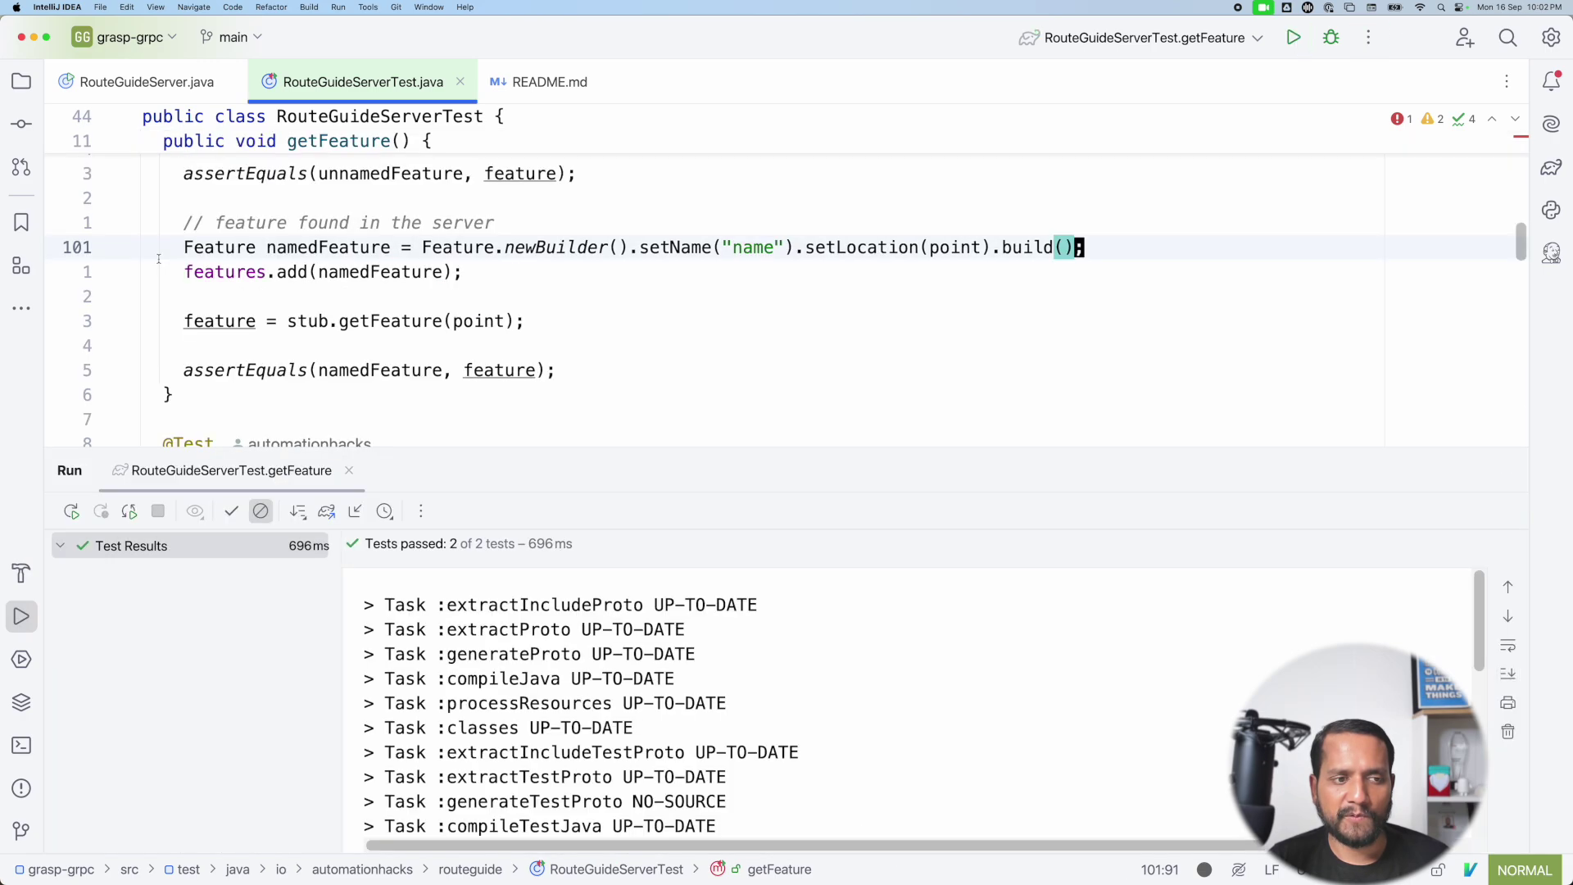
click(116, 590)
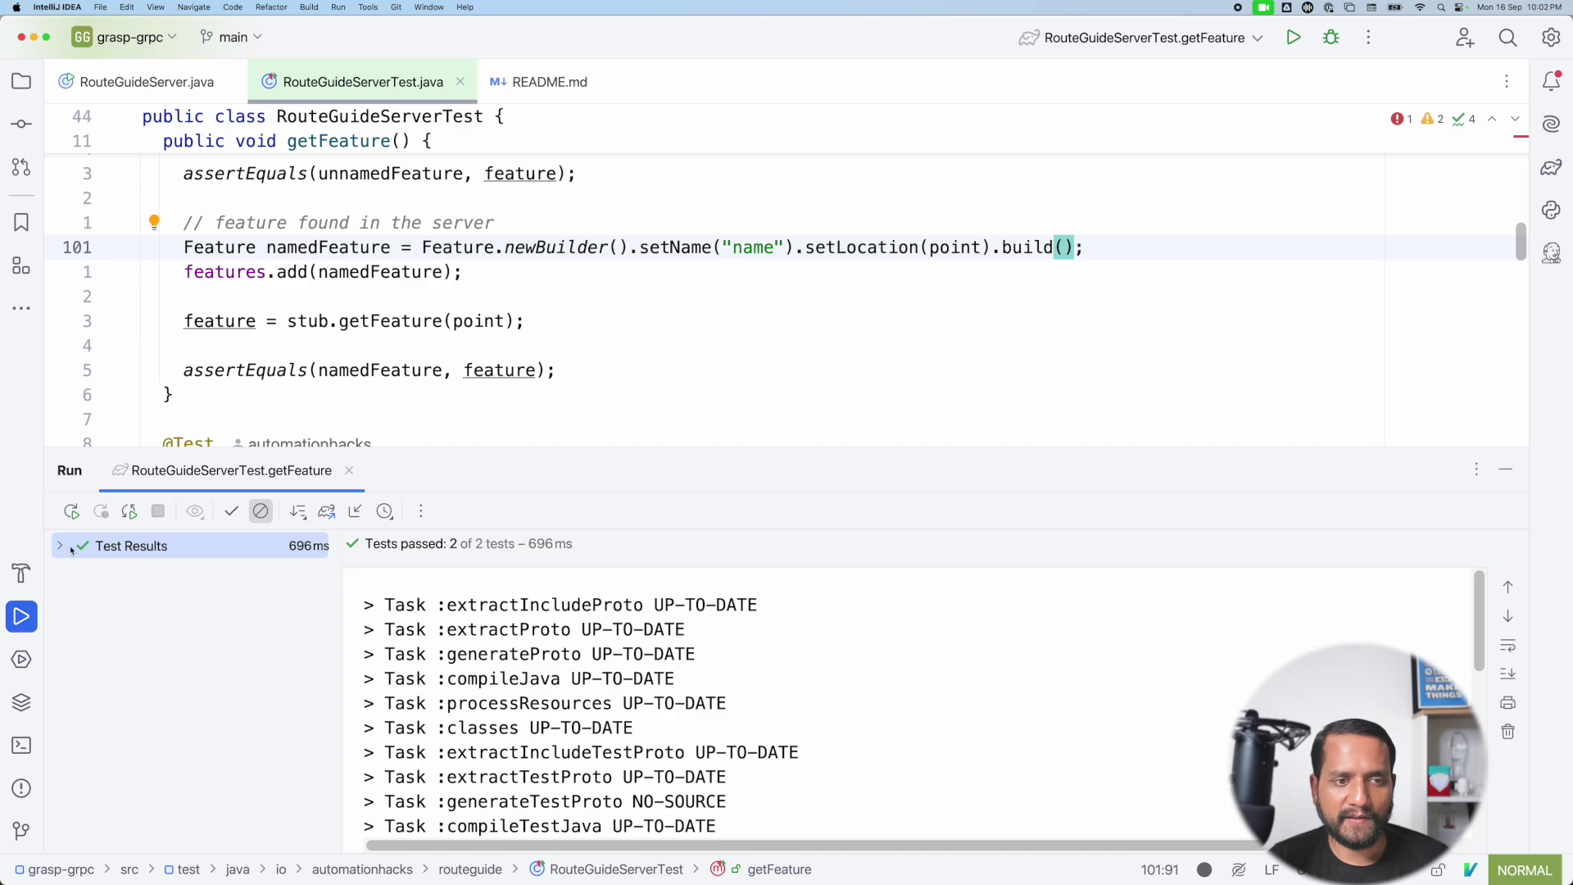
click(233, 511)
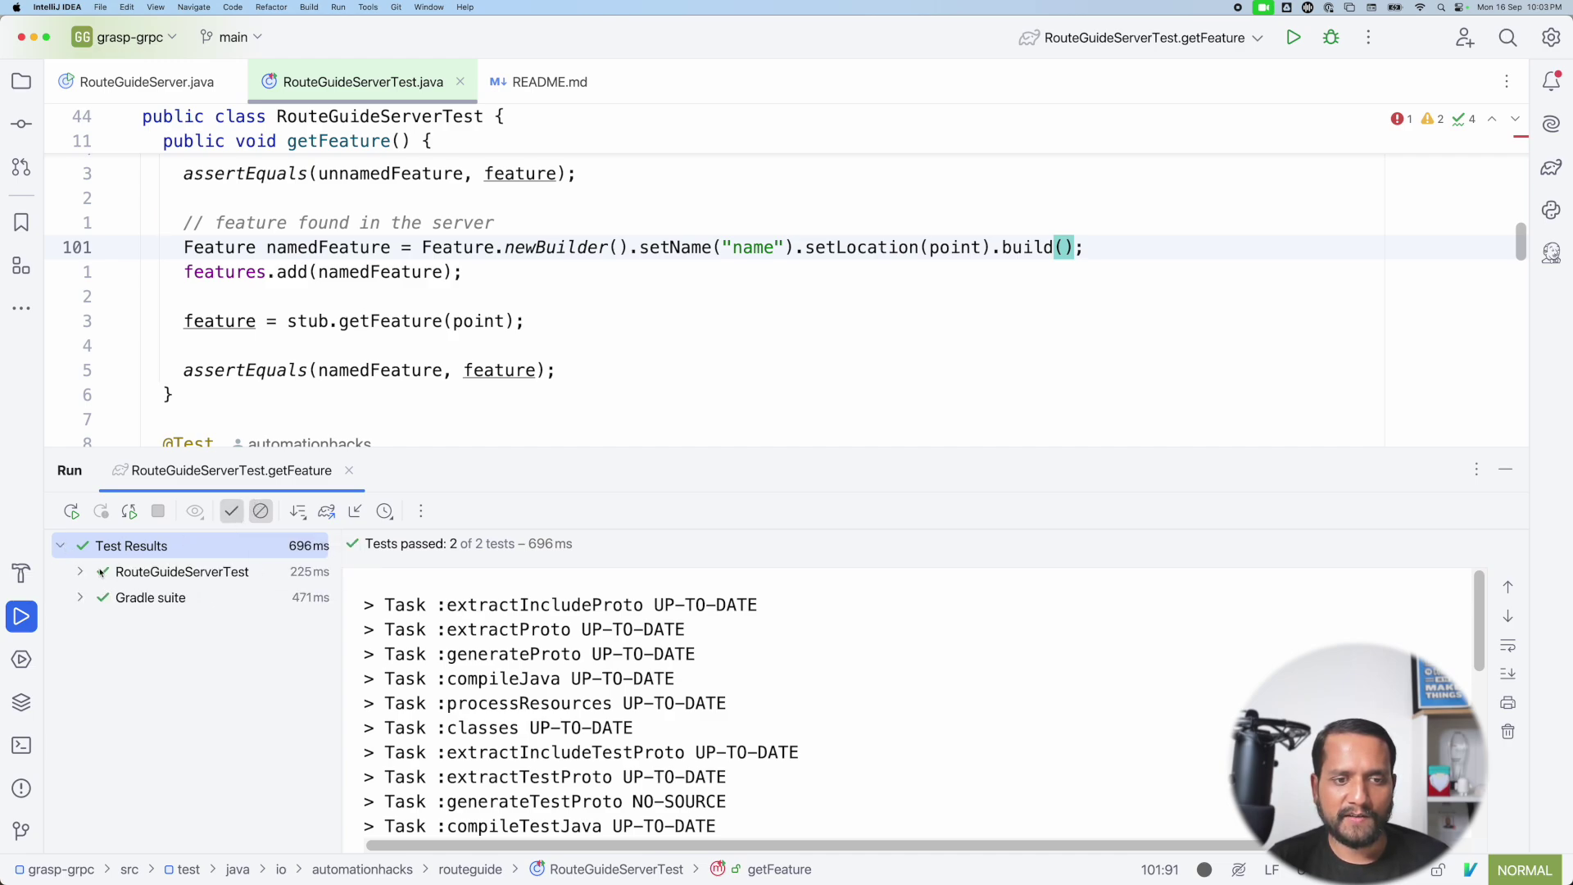
Review the getFeature and Gradle suite output confirming BUILD SUCCESSFUL, then fold all methods
click(81, 572)
click(168, 598)
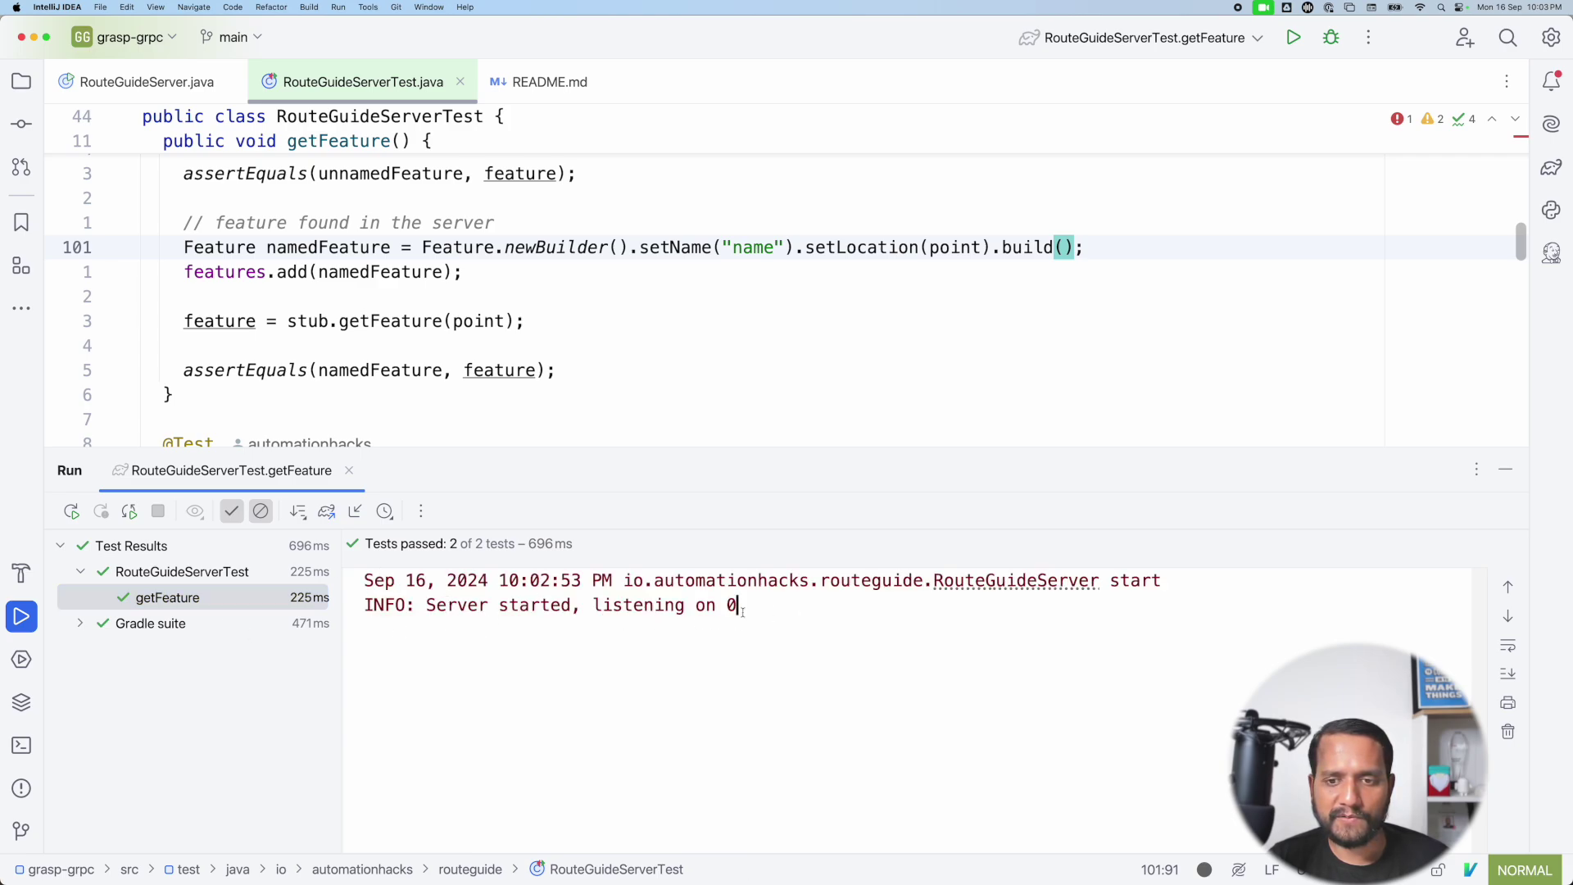
drag(738, 604, 364, 576)
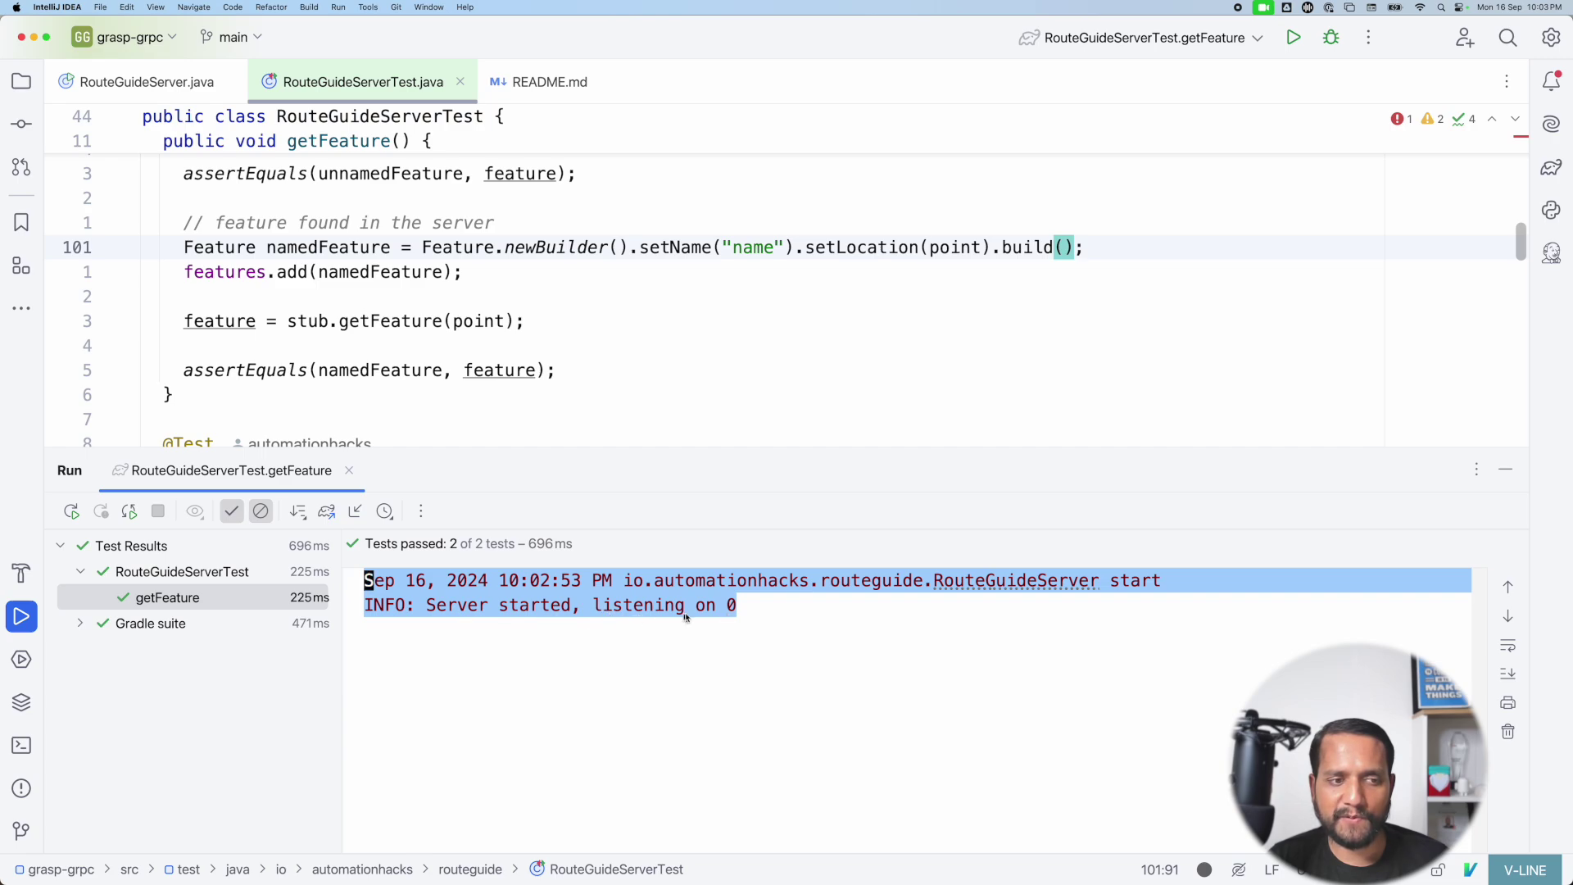
click(151, 623)
click(81, 623)
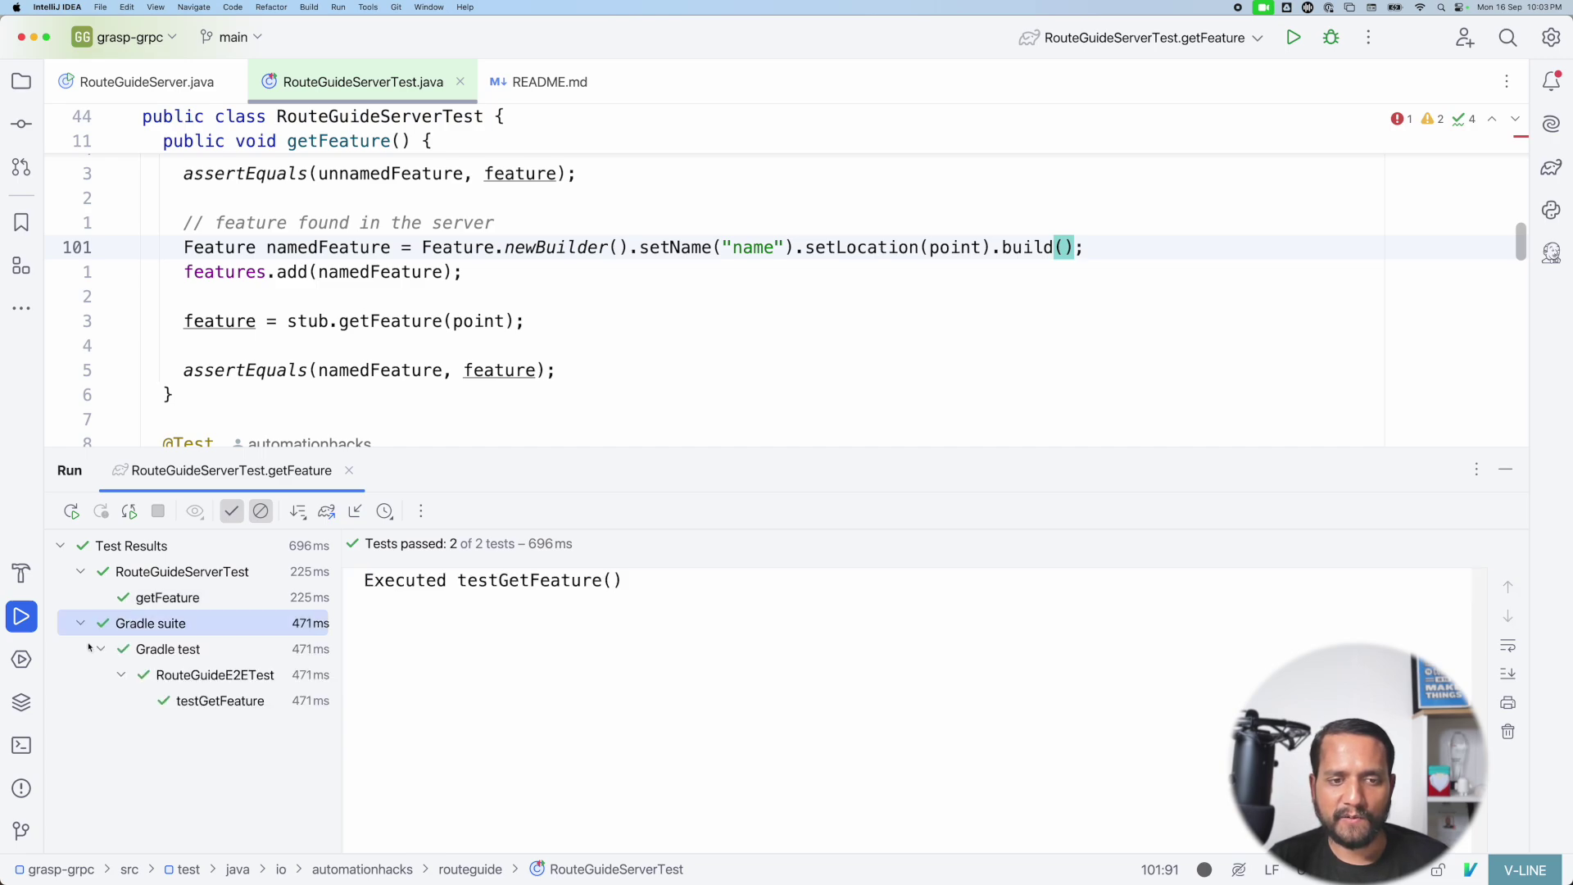
click(213, 712)
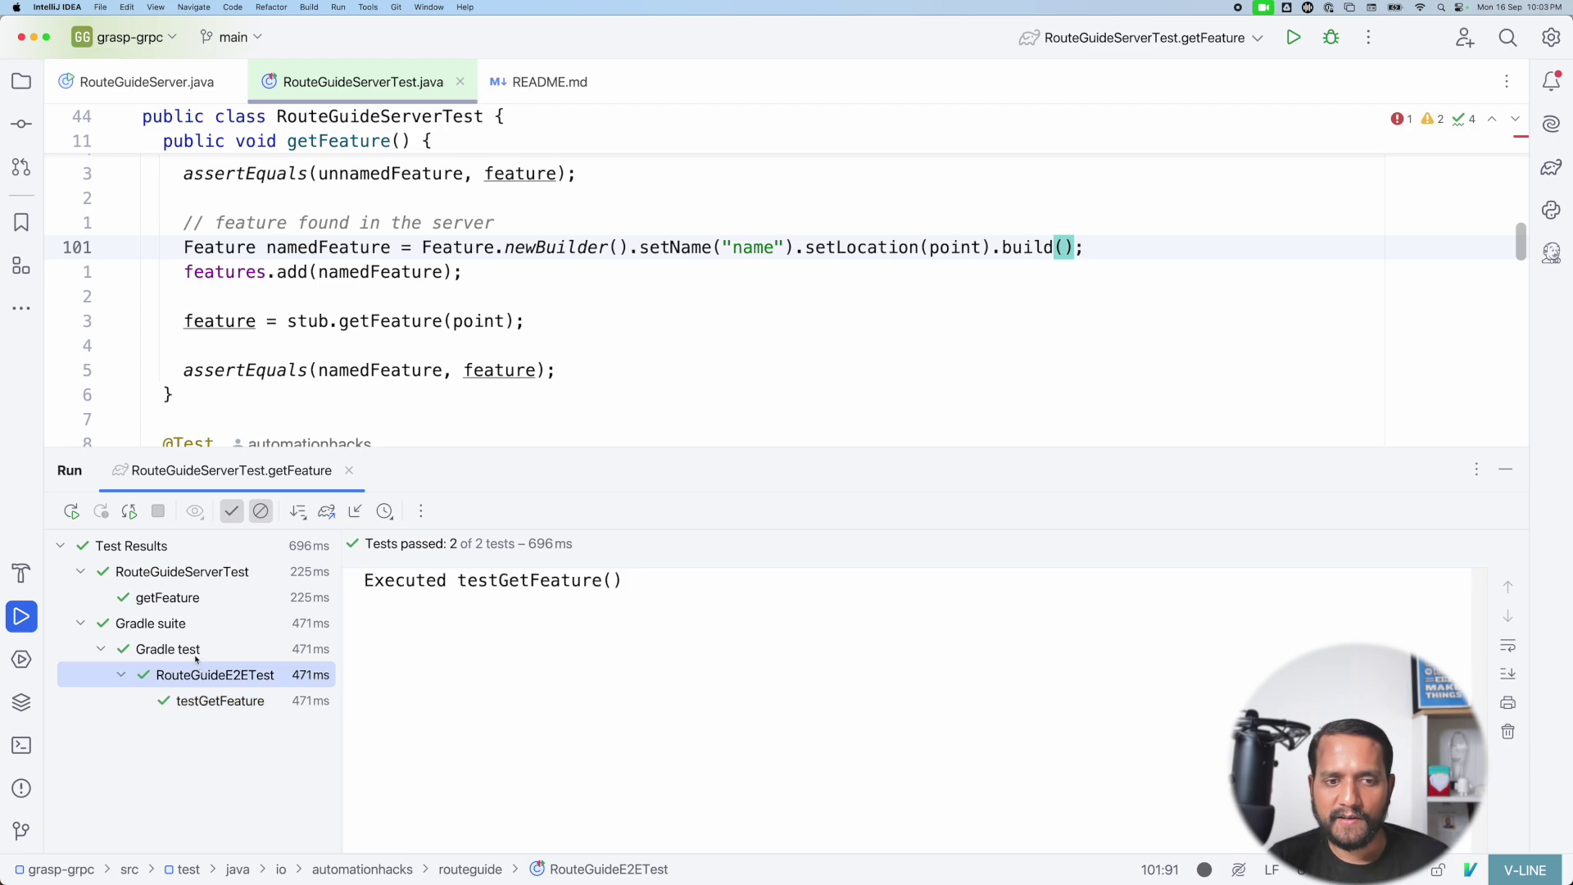
click(184, 546)
scroll(910, 700, down, 5)
scroll(909, 701, down, 2)
drag(366, 698, 593, 752)
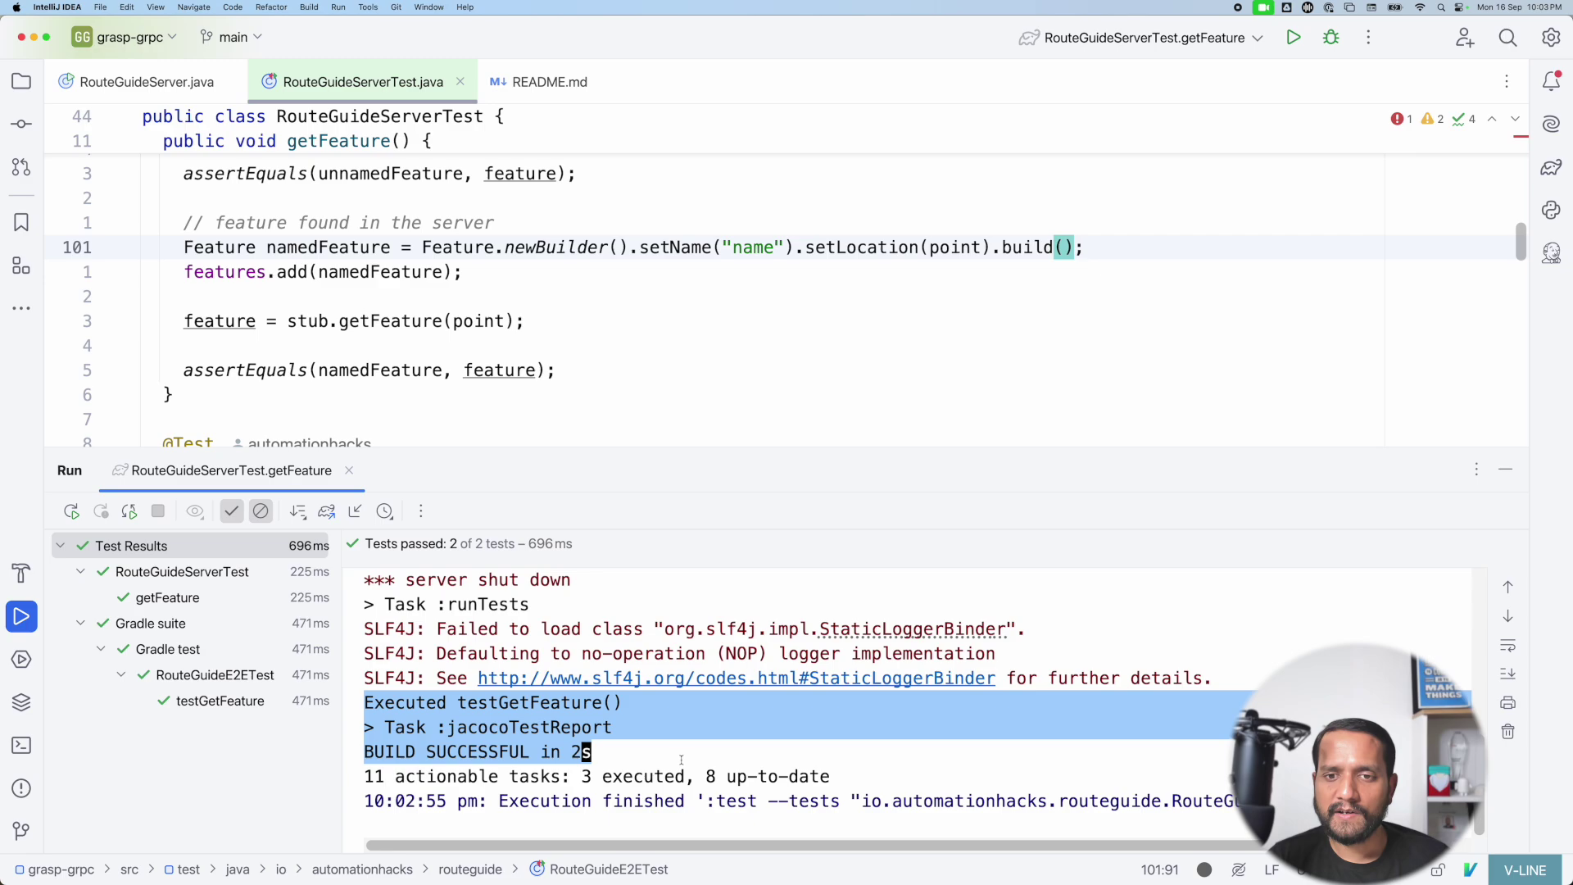
key(Escape)
key(super+shift+minus)
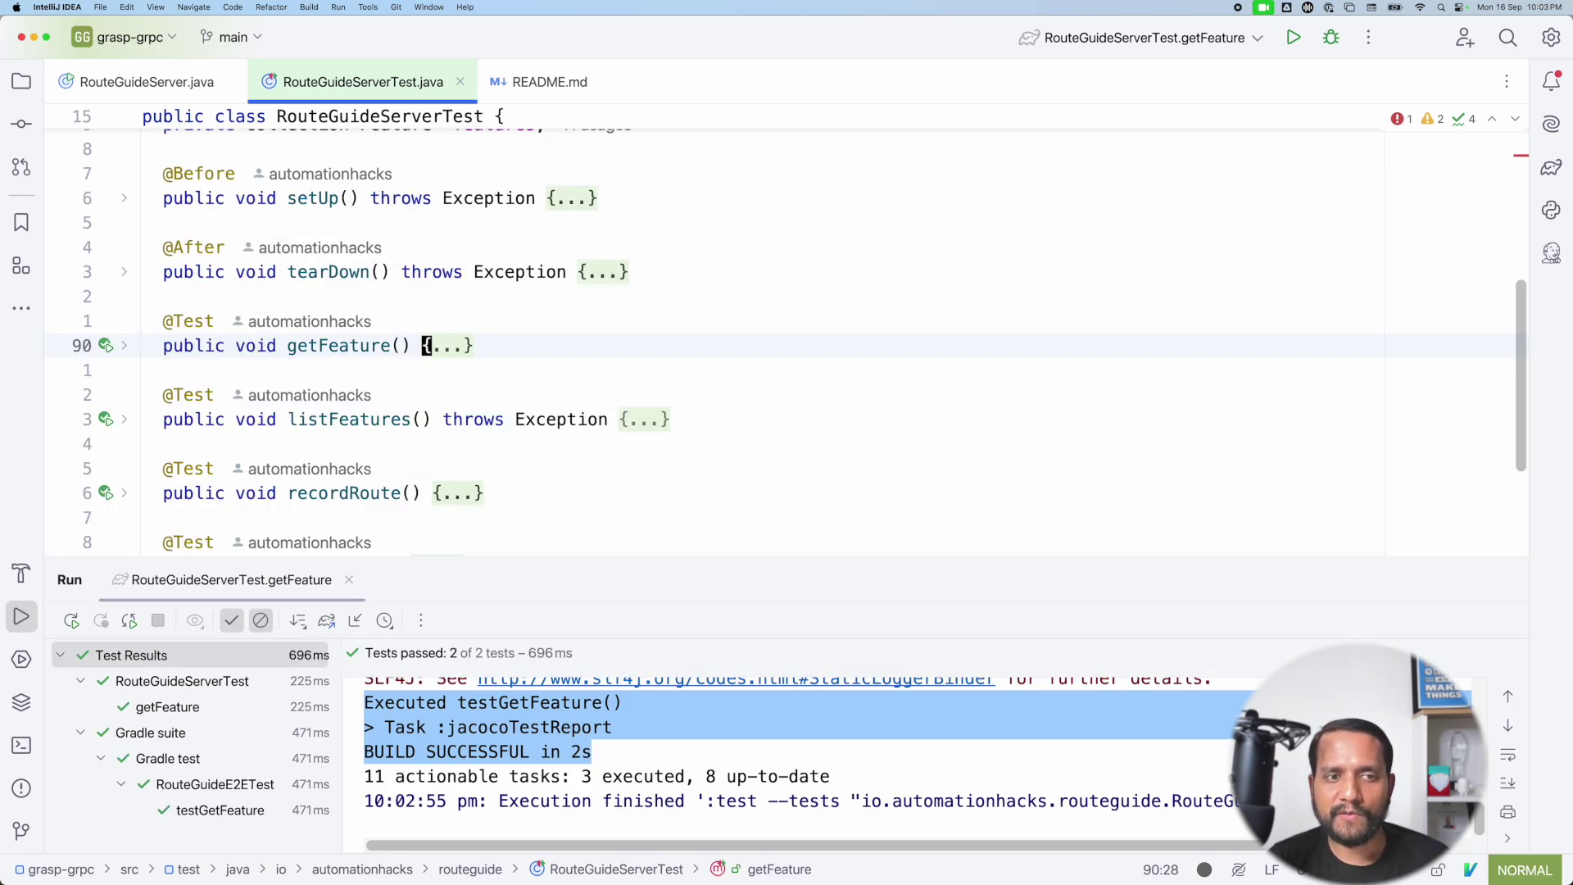
scroll(341, 358, down, 2)
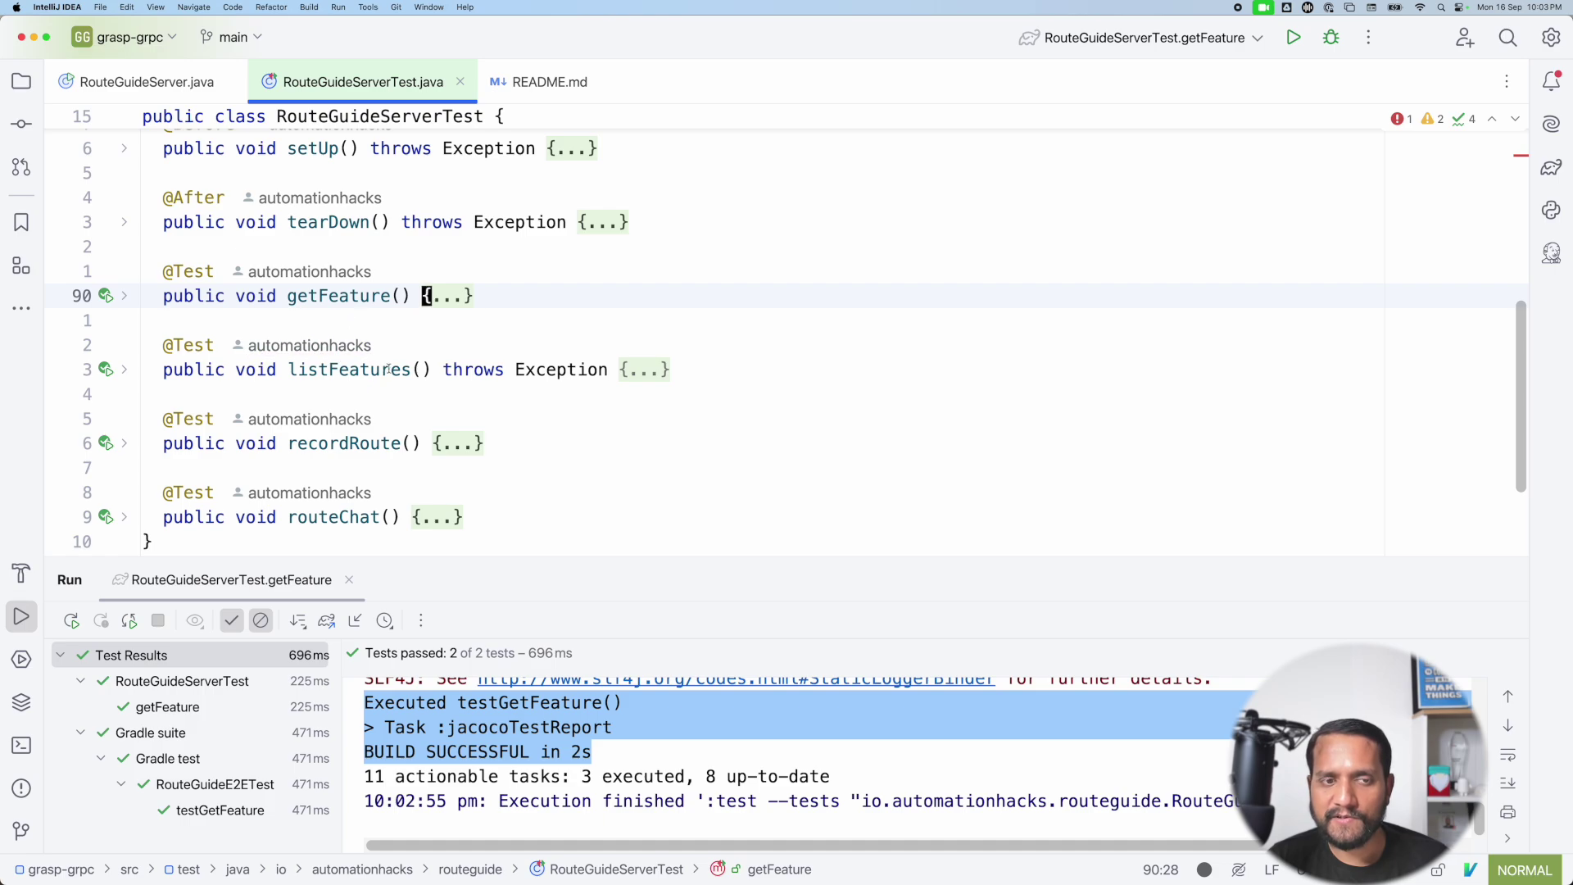
Highlight the listFeatures test name in the folded RouteGuideServerTest class
double_click(341, 368)
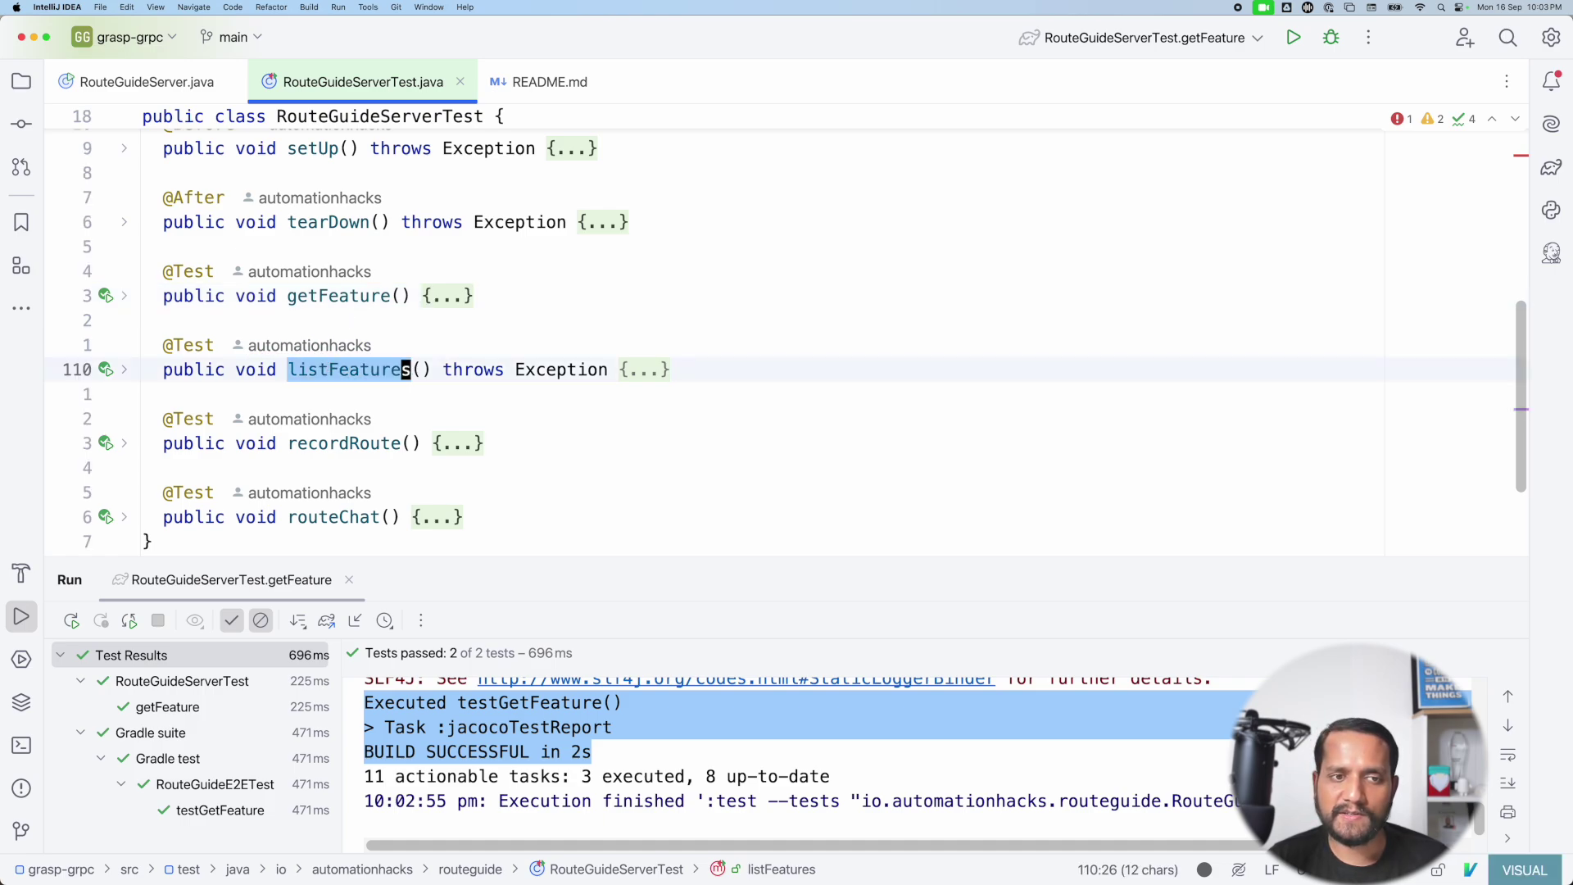